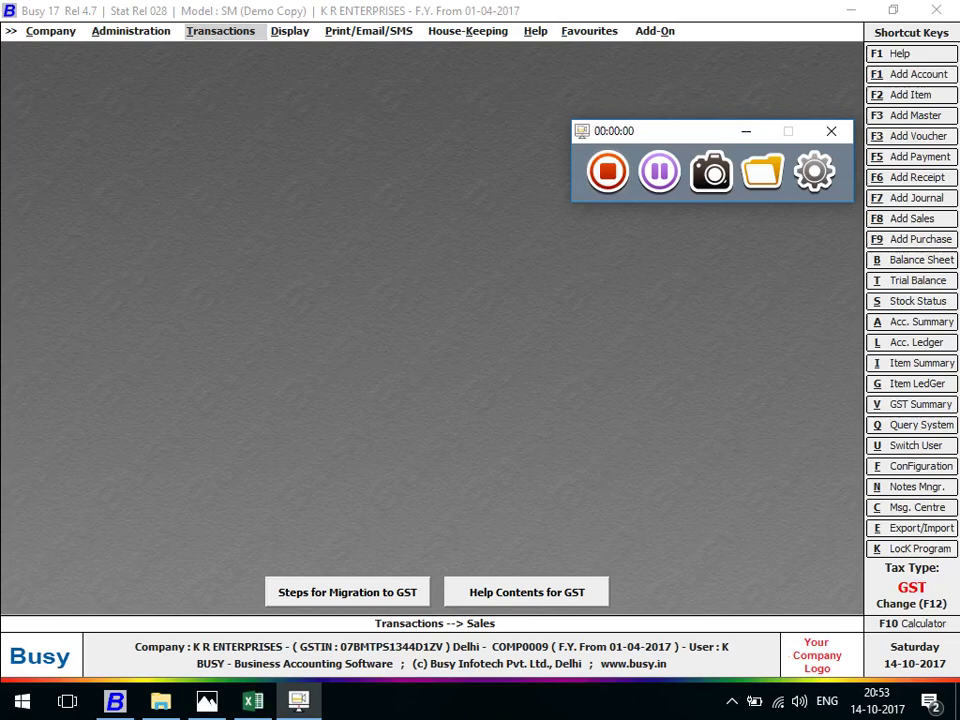
In K R ENTERPRISES, bring up the Sales options Add, Modify and List
key(Return)
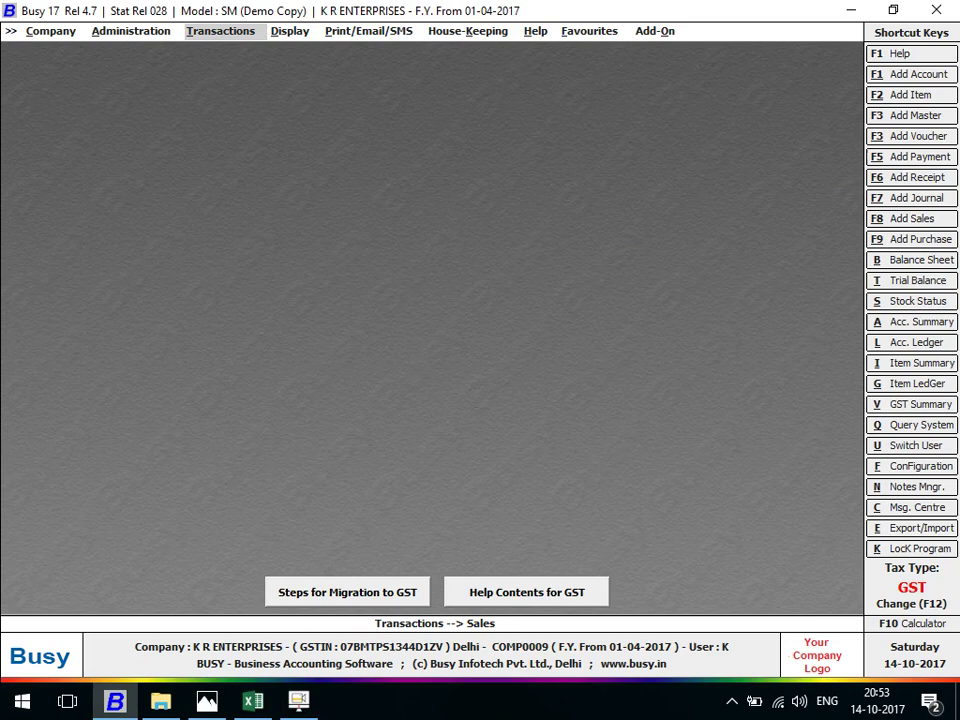
key(Return)
Open voucher T/1002/17-18 via Modify and preview it in STANDARD format with 1 copy
key(Return)
key(Down)
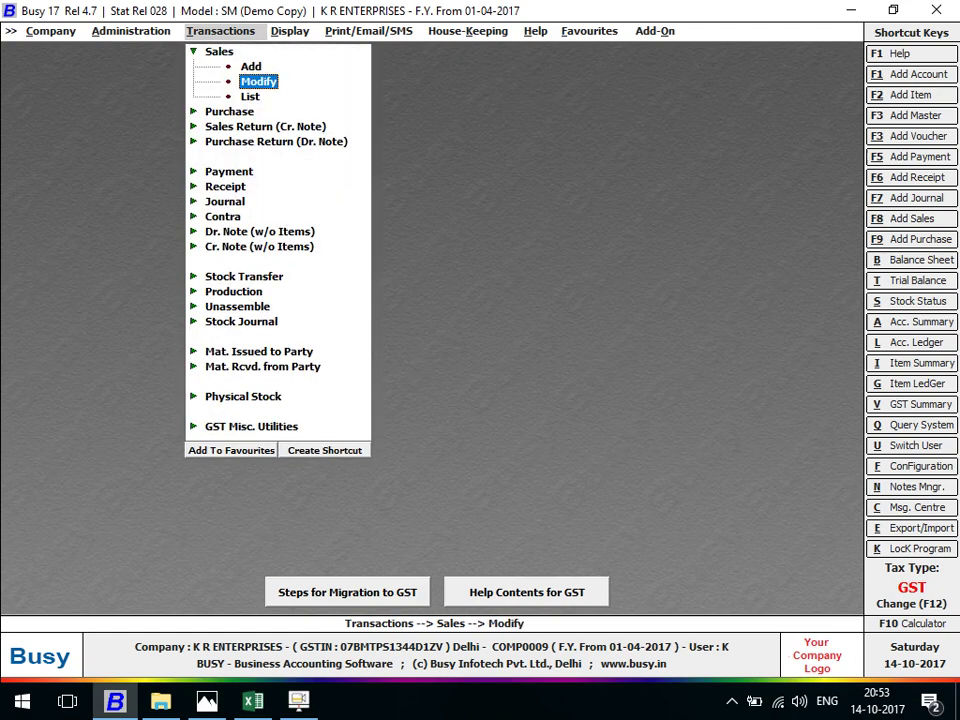
key(Return)
key(Return)
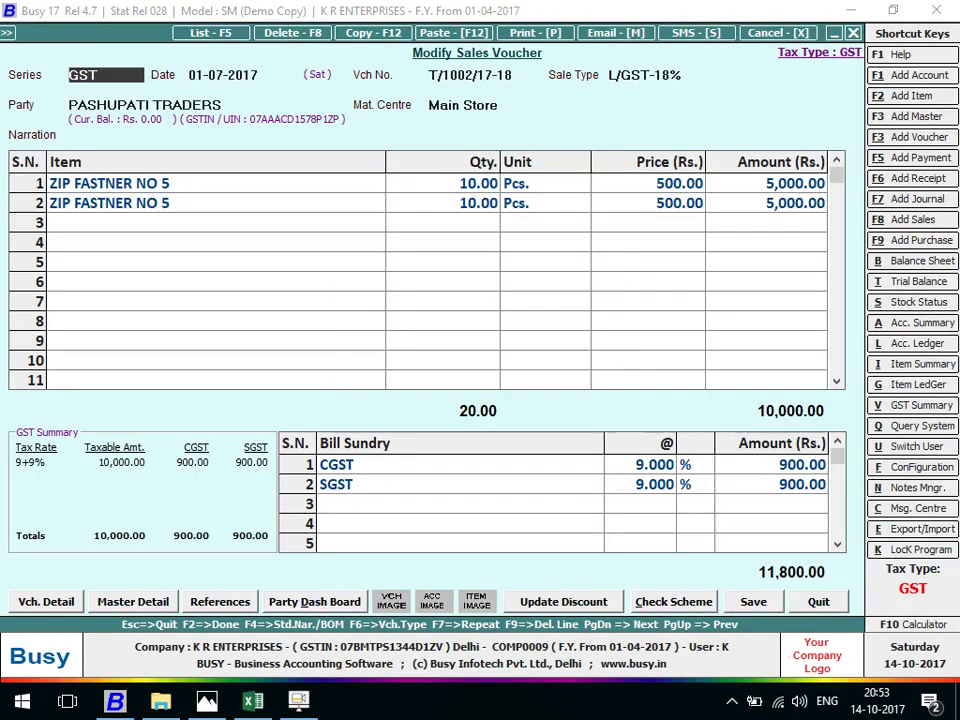
key(alt+p)
key(Return)
key(Return)
key(Return)
key(Right)
key(Return)
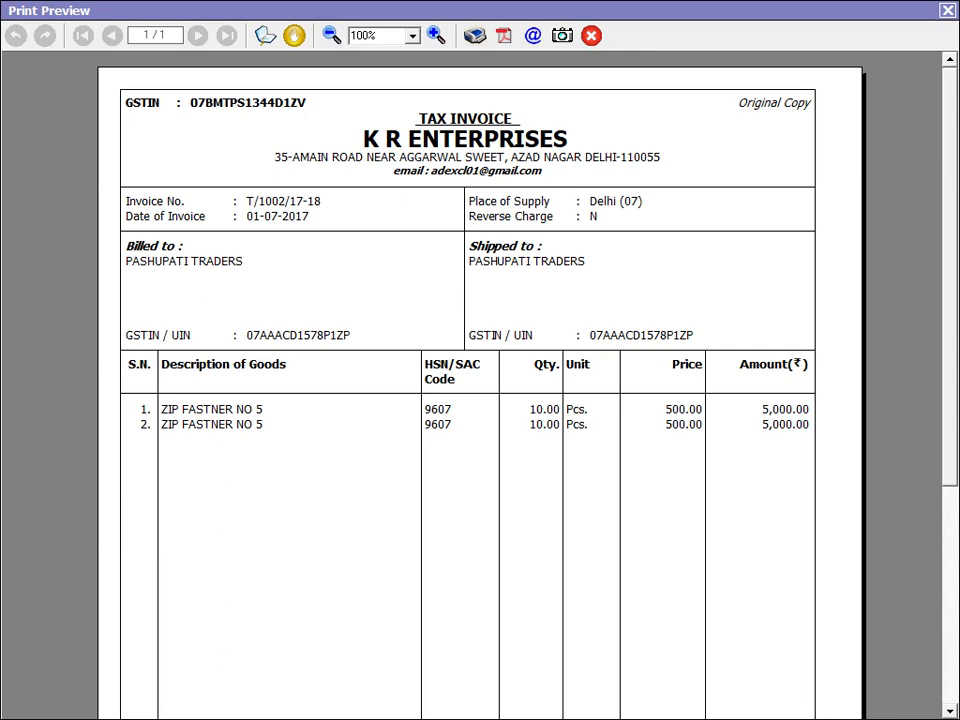
Scroll the invoice preview down to the totals and signature area and back to the top
scroll(480, 400, down, 5)
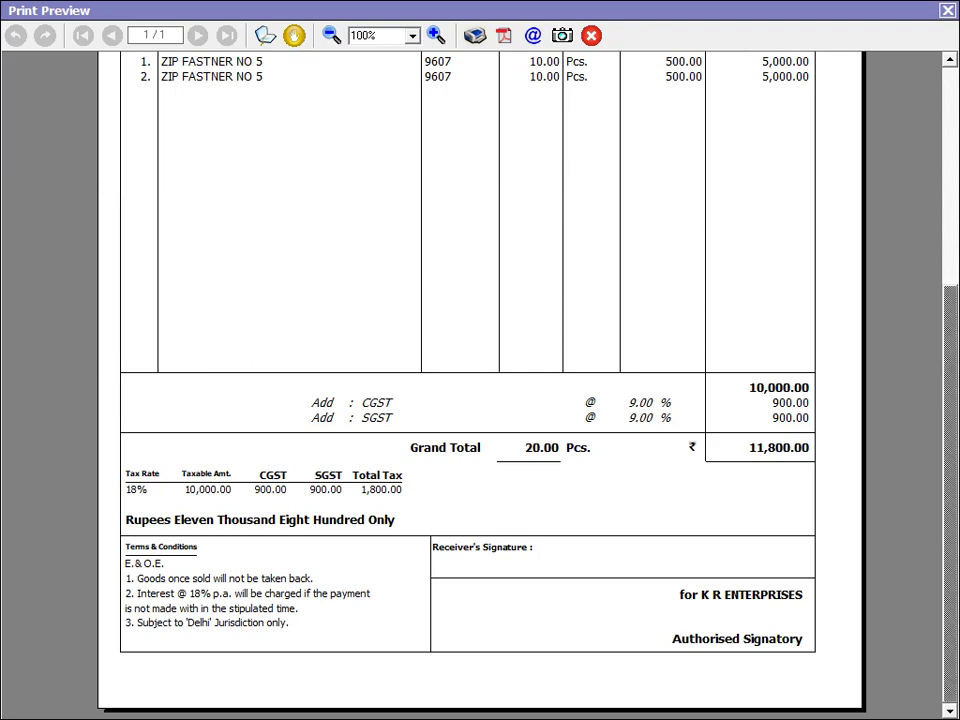
key(Page_Up)
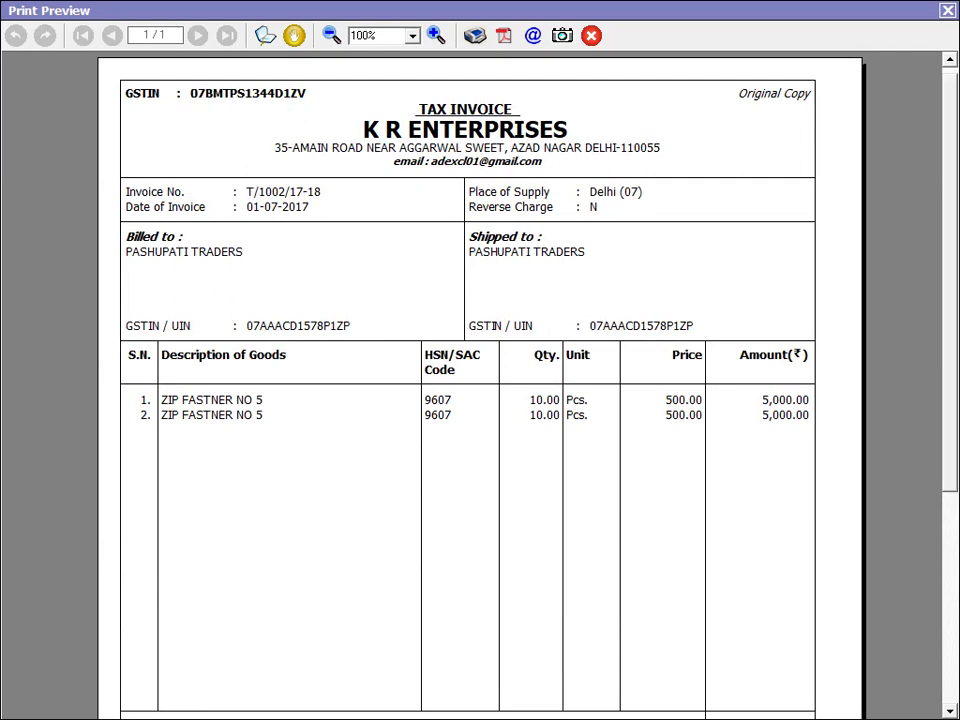
key(Page_Down)
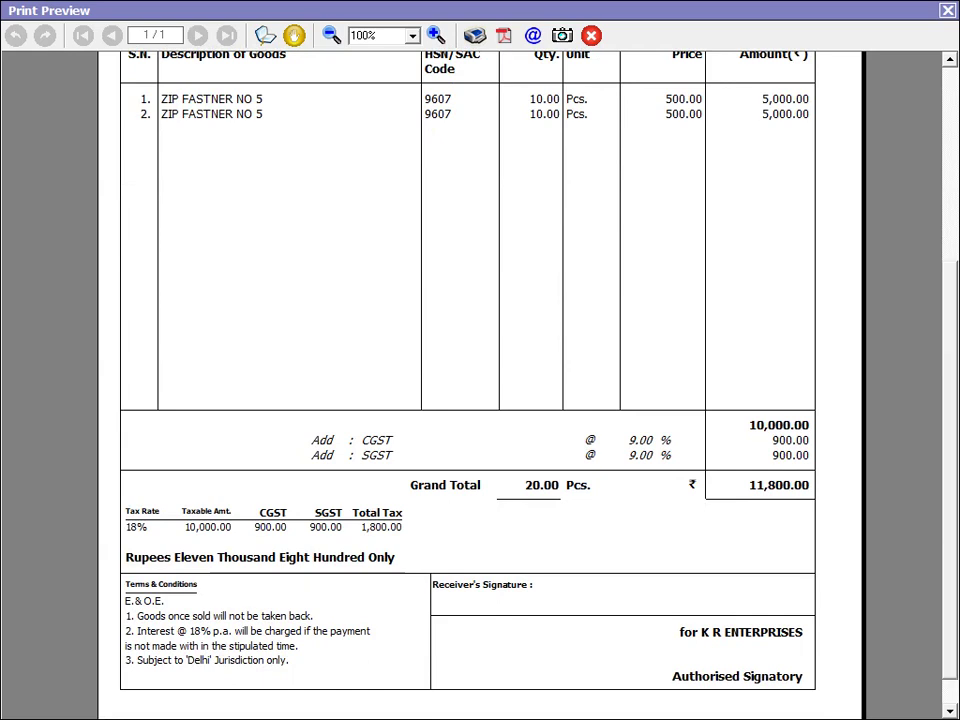
scroll(480, 380, up, 3)
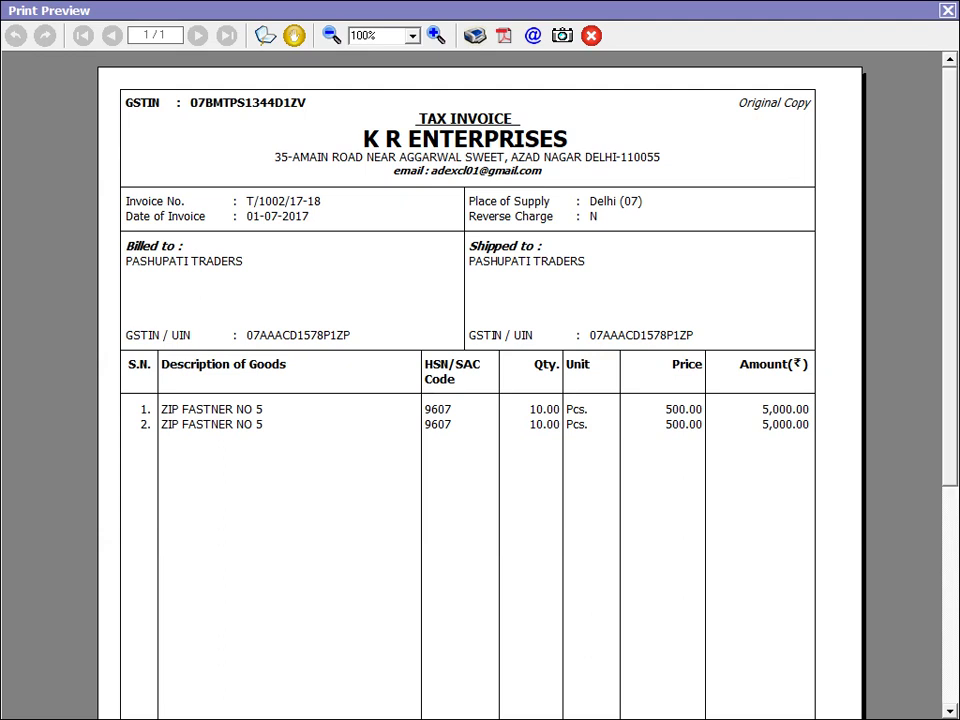
Close the preview, quit the sales voucher, and back out of the transaction menus
key(Escape)
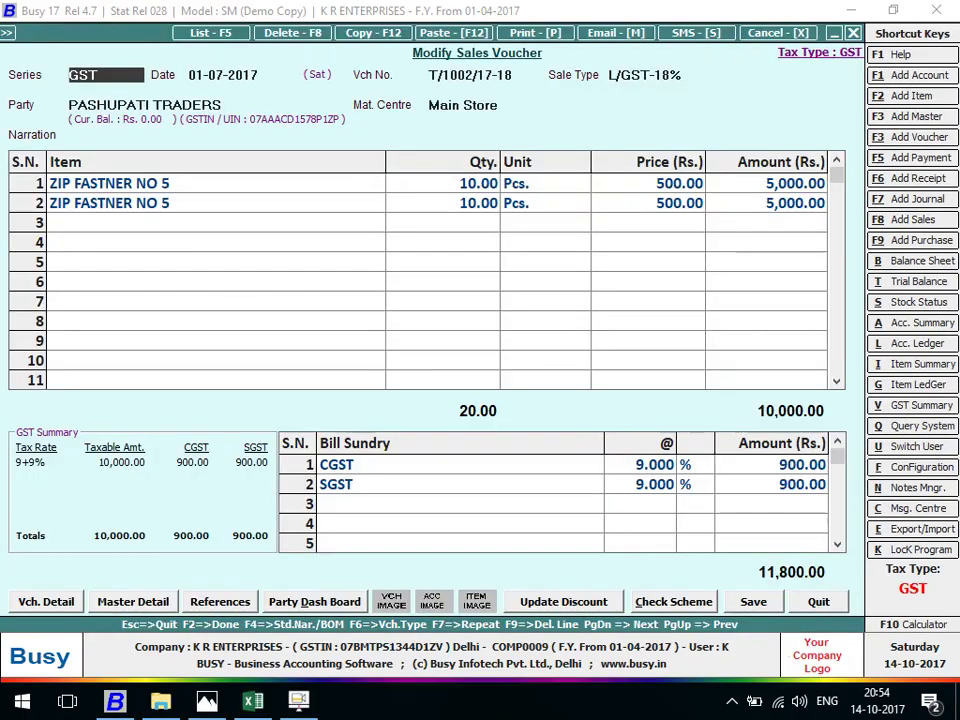
key(Escape)
key(Return)
key(Escape)
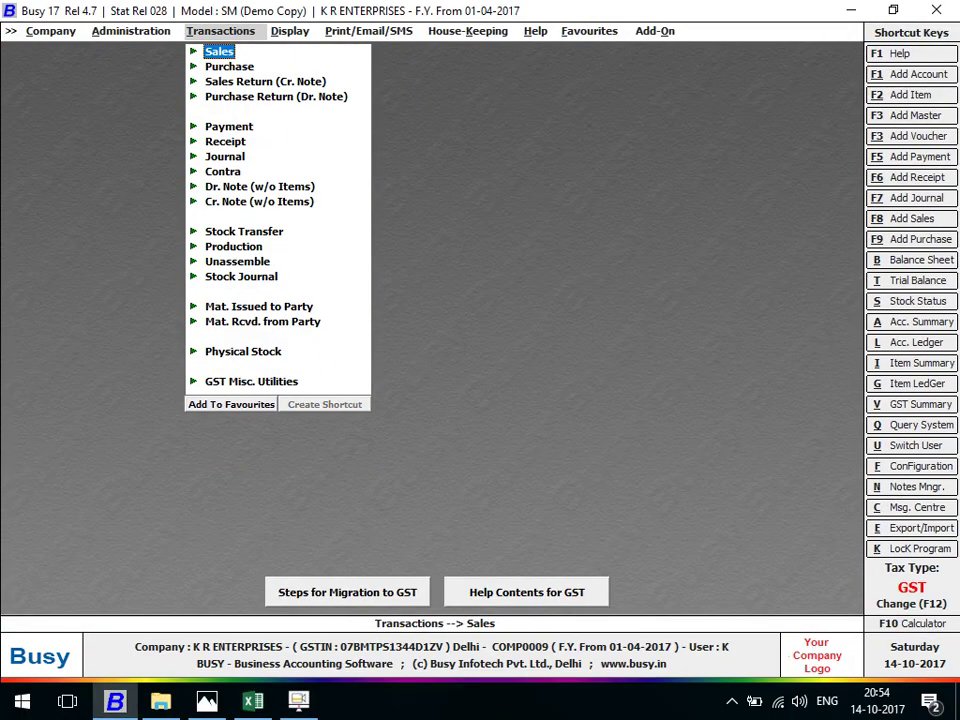
key(Escape)
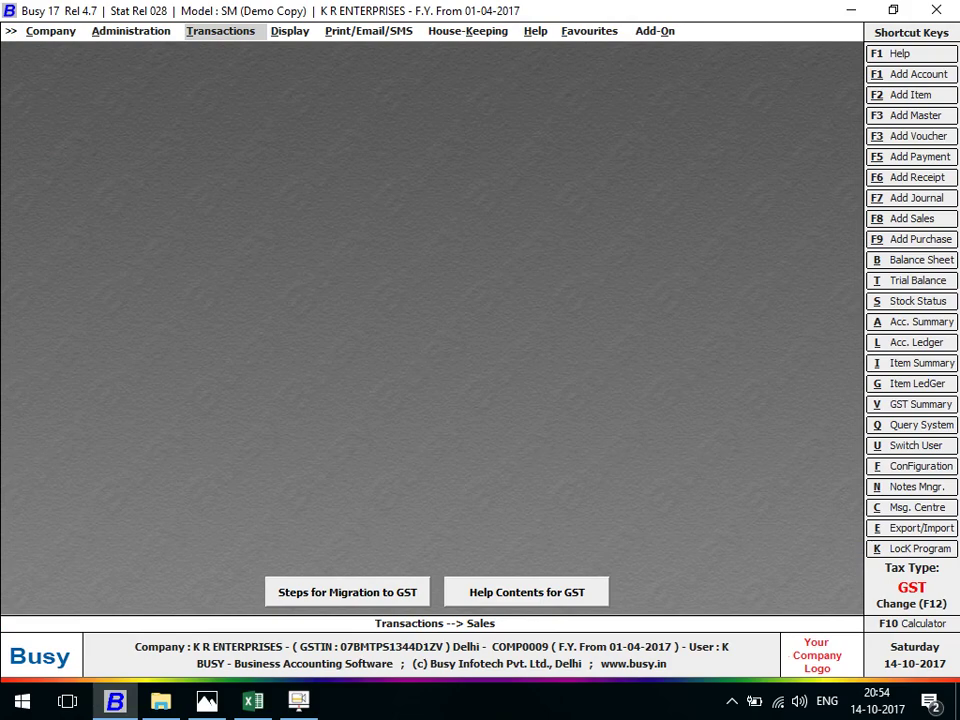
Go to Administration > Configuration > Invoice / Document Printing > Standard
key(Left)
key(Return)
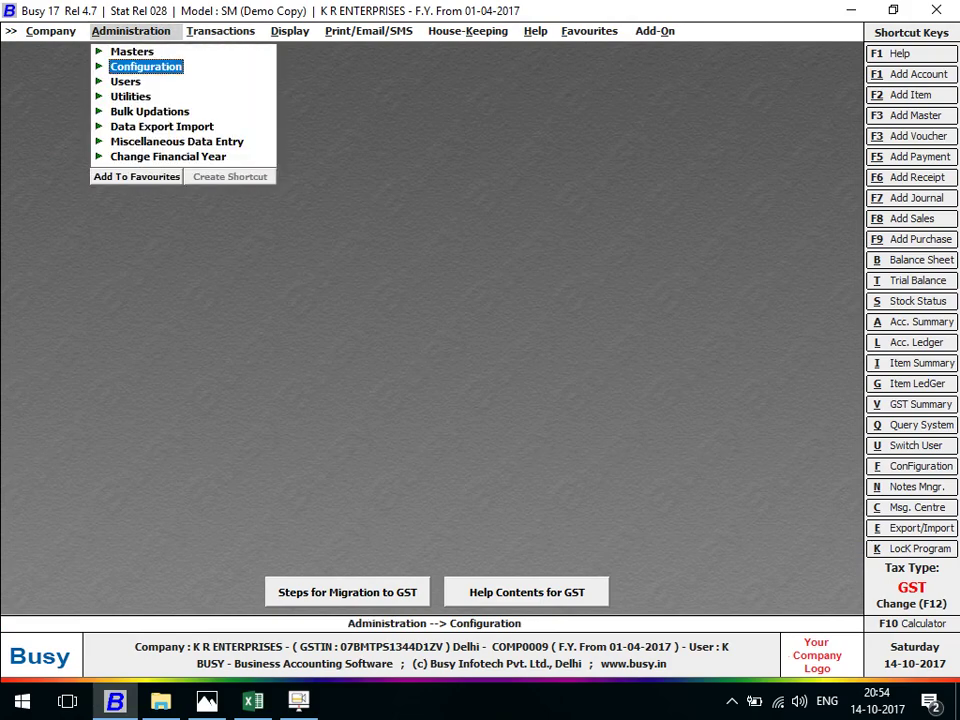
key(Return)
key(Down)
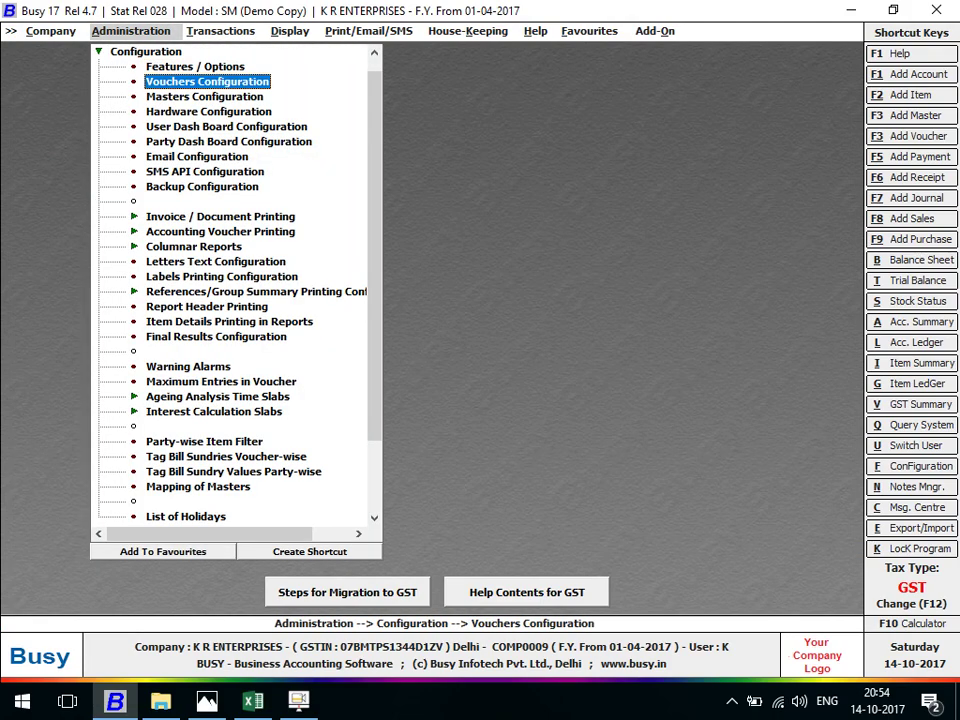
key(Down)
key(Down)
key(Down)
key(Down)
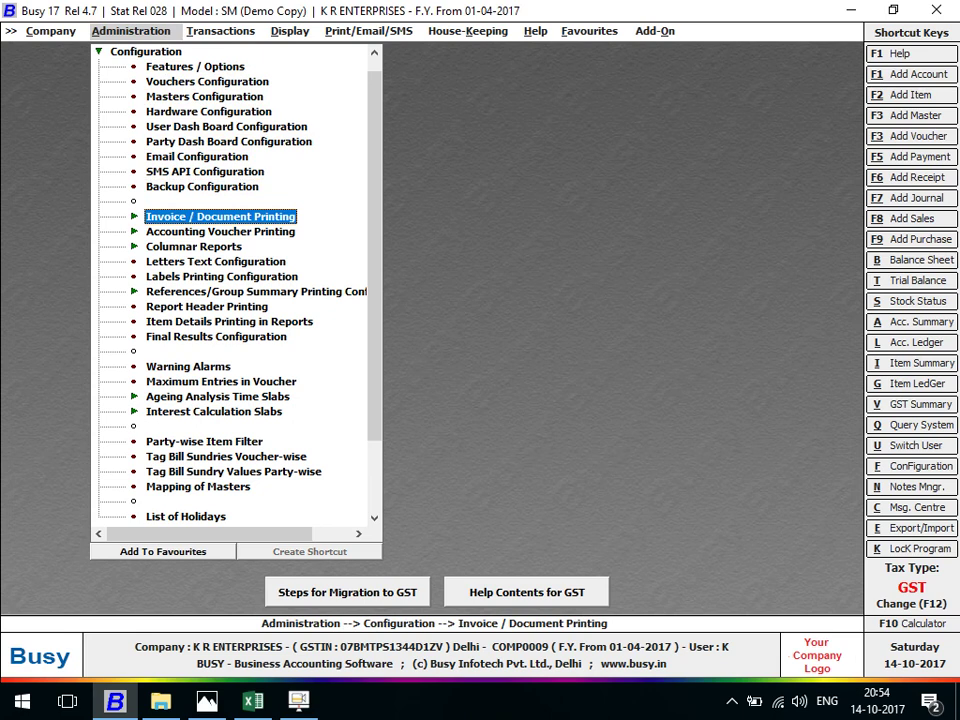
key(Return)
key(Down)
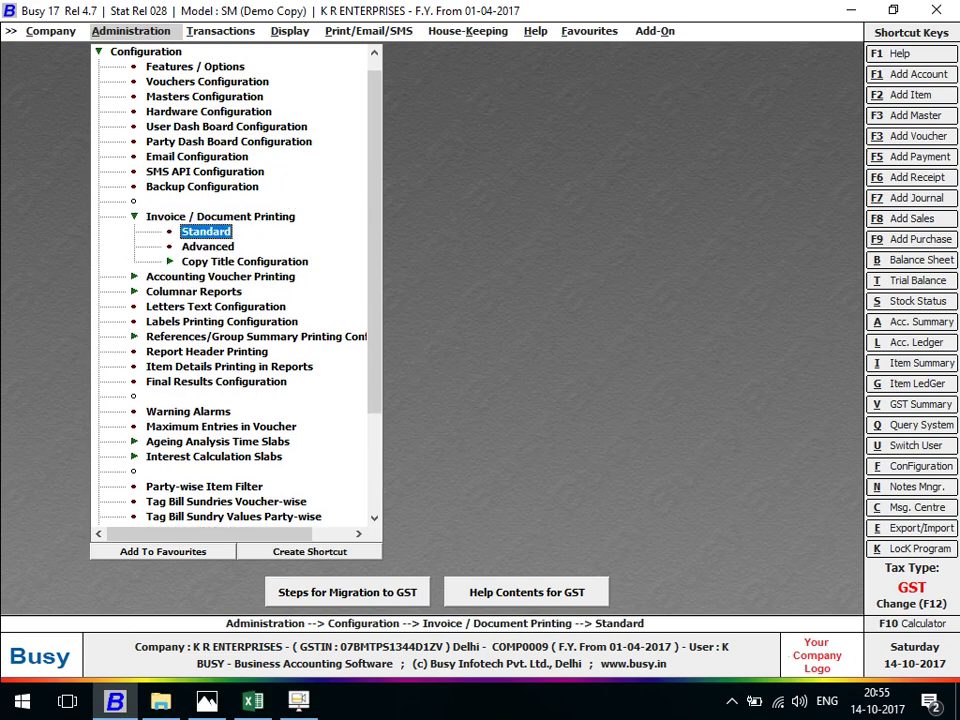
key(Return)
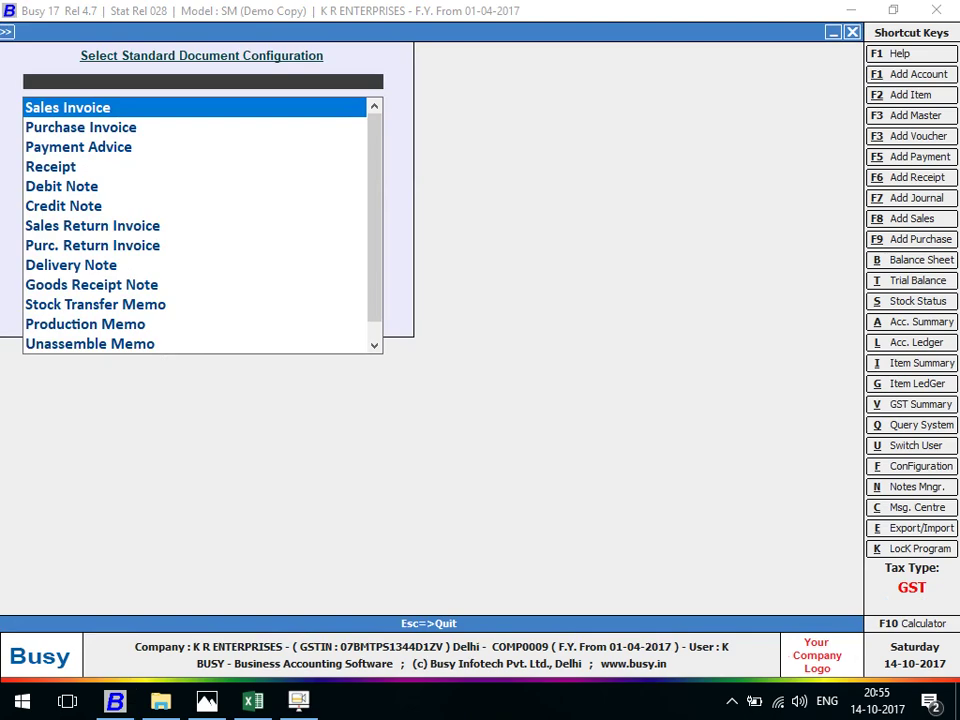
Set the Sales Invoice heading to 'As Mentioned in Sale Type', save, and leave the configuration list
key(Return)
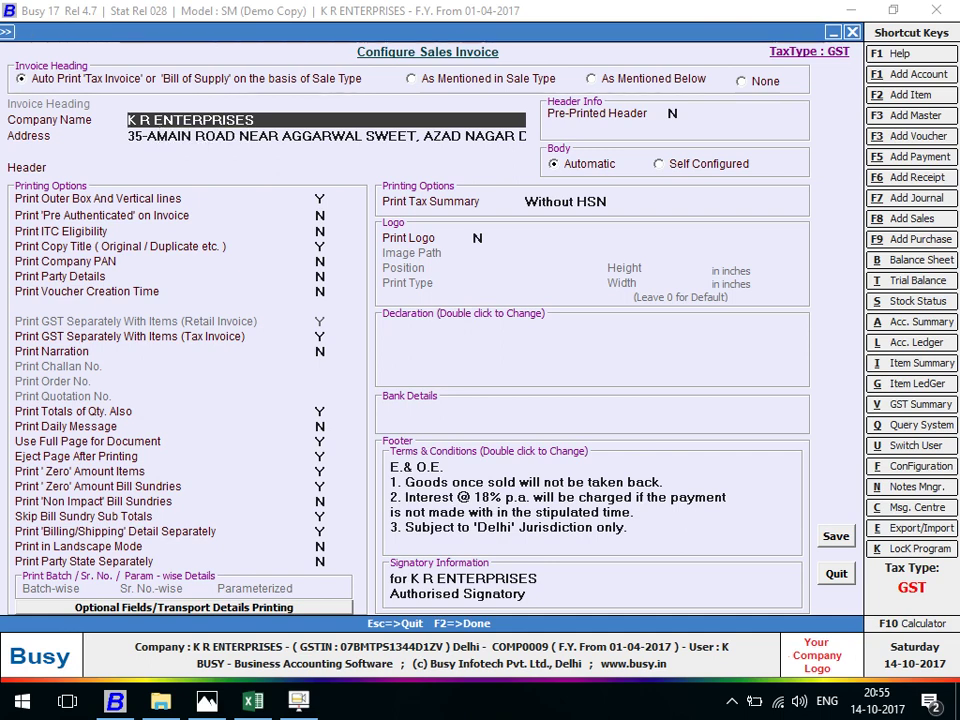
key(Escape)
key(Escape)
key(Return)
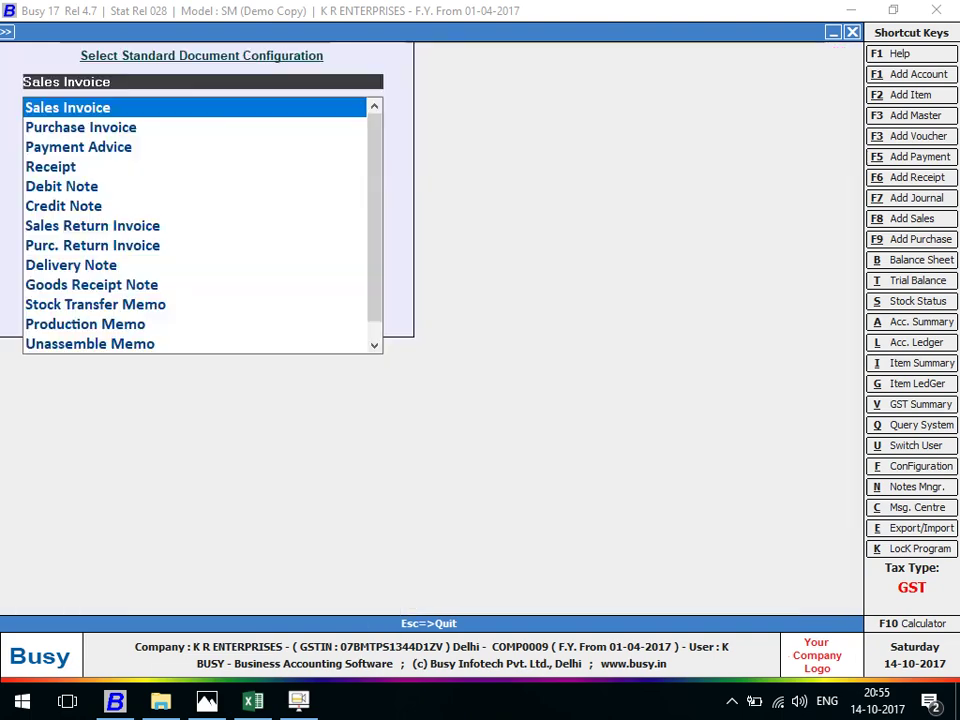
key(Escape)
key(Escape)
key(Right)
Open sales voucher T/1002/17-18 again through Sales > Modify
key(Down)
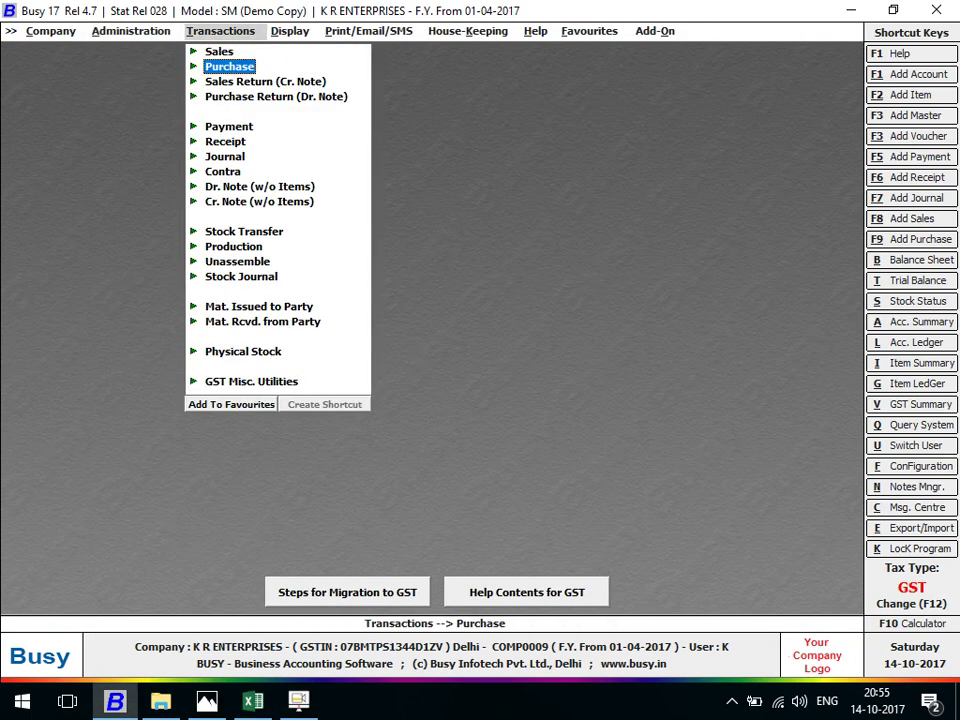
key(Up)
key(Return)
key(Down)
key(Down)
key(Return)
key(Escape)
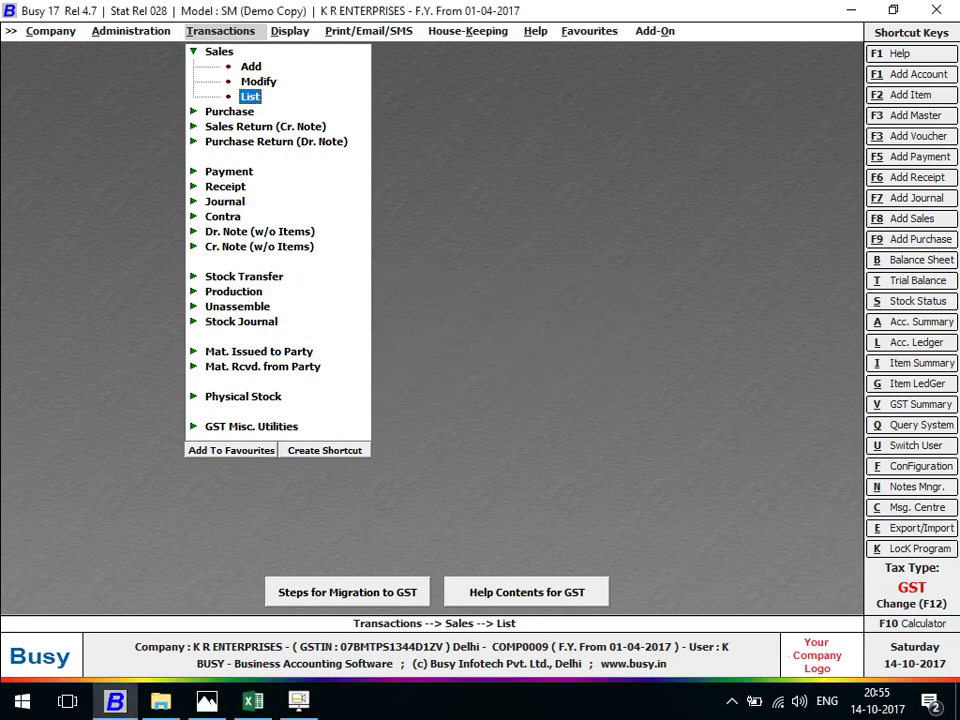
key(Up)
key(Return)
key(Return)
key(Return)
key(Return)
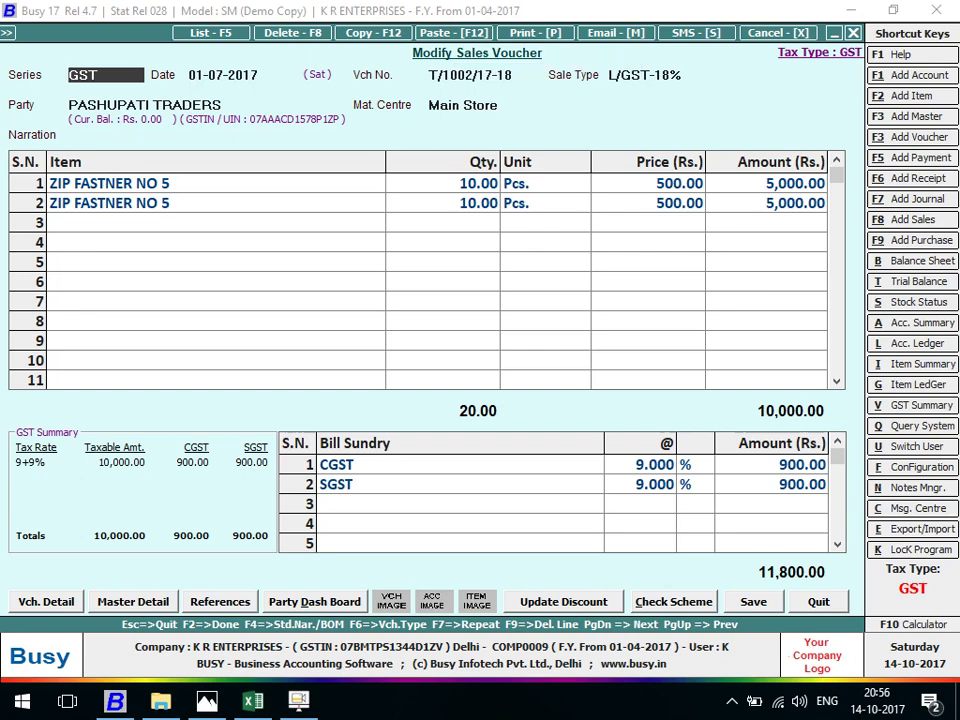
Preview it as a STANDARD Sales Invoice, now without the TAX INVOICE heading, then close it
key(alt+p)
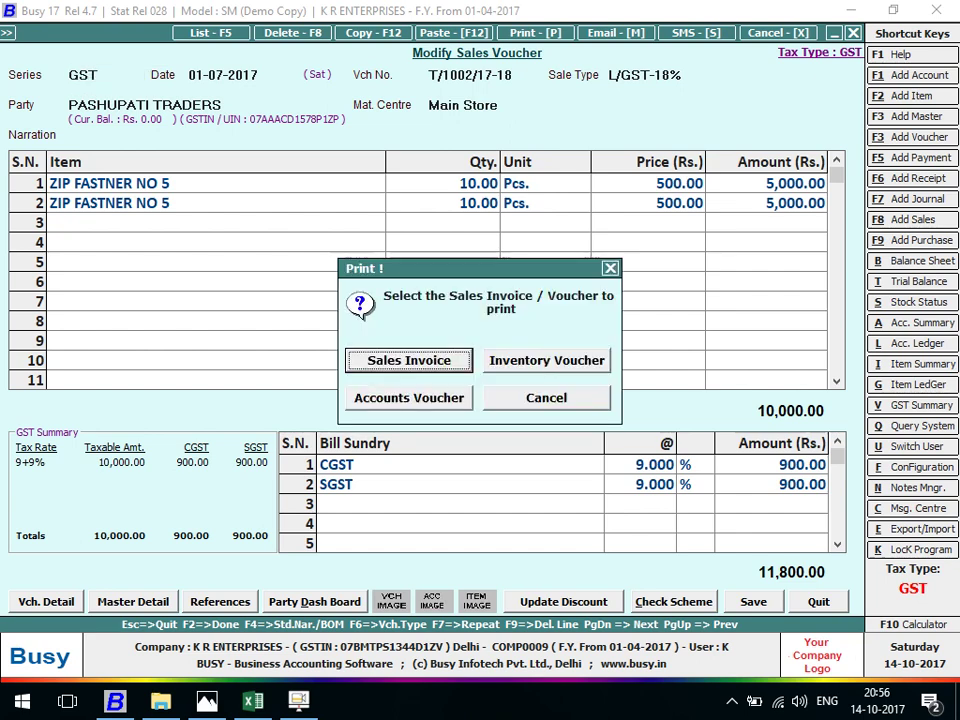
key(Return)
key(Return)
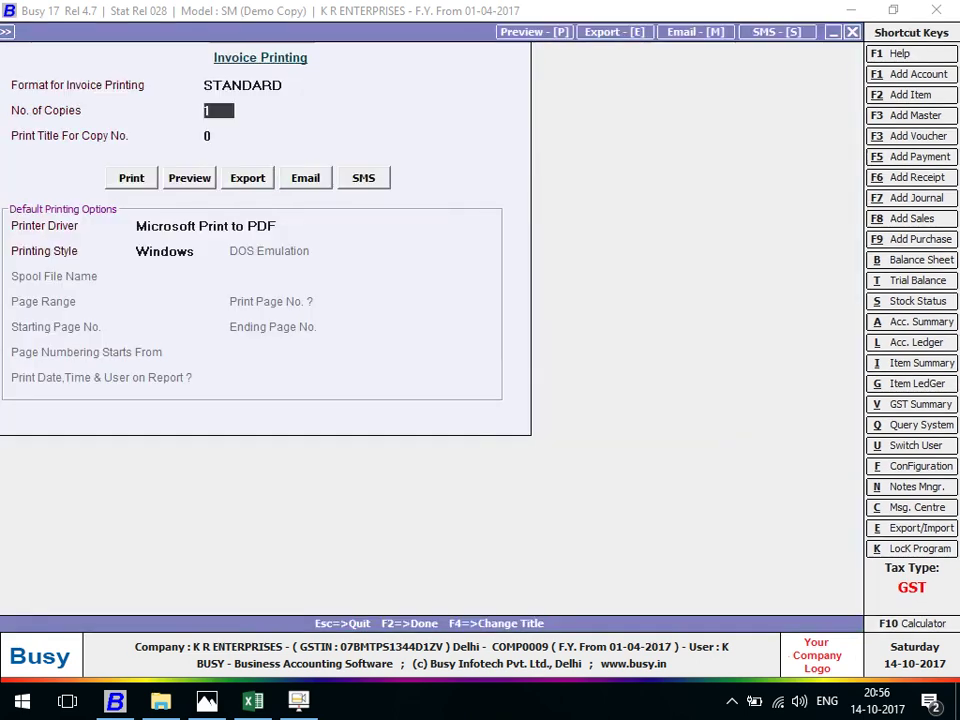
key(Return)
key(Return)
key(Right)
key(Return)
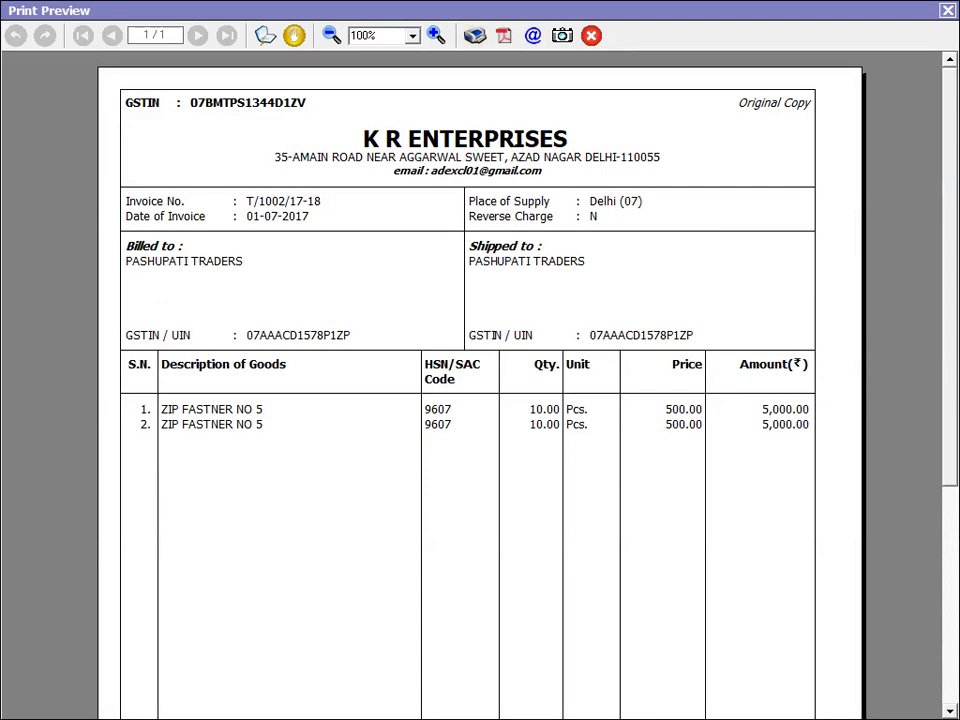
key(Escape)
key(Escape)
key(Escape)
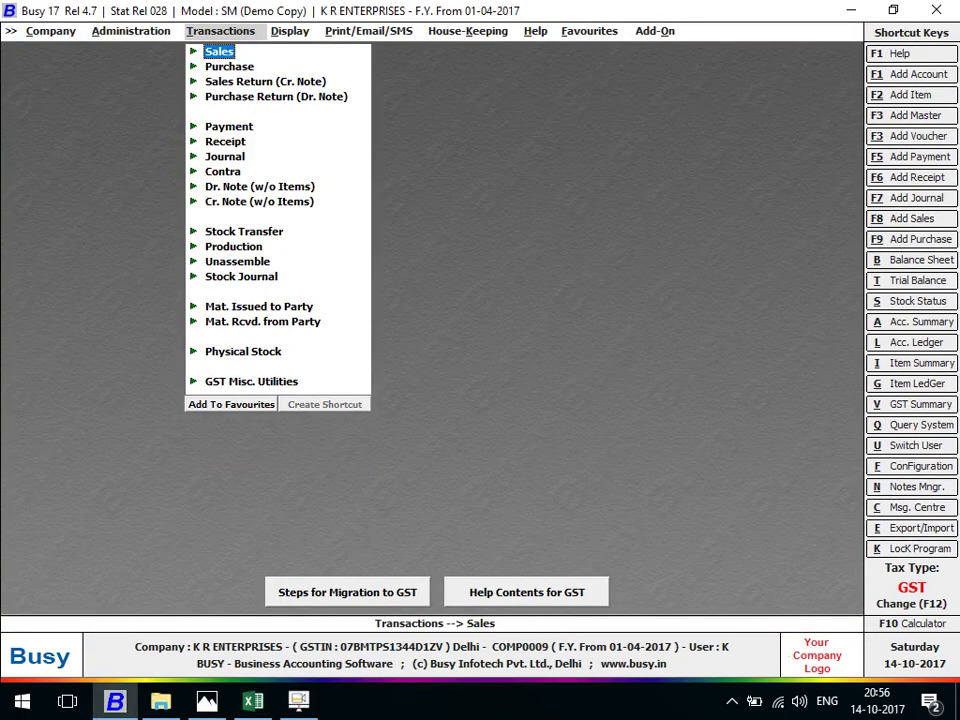
Recheck the Sales Invoice print settings to confirm the heading follows the sale type
key(Left)
key(Return)
key(Return)
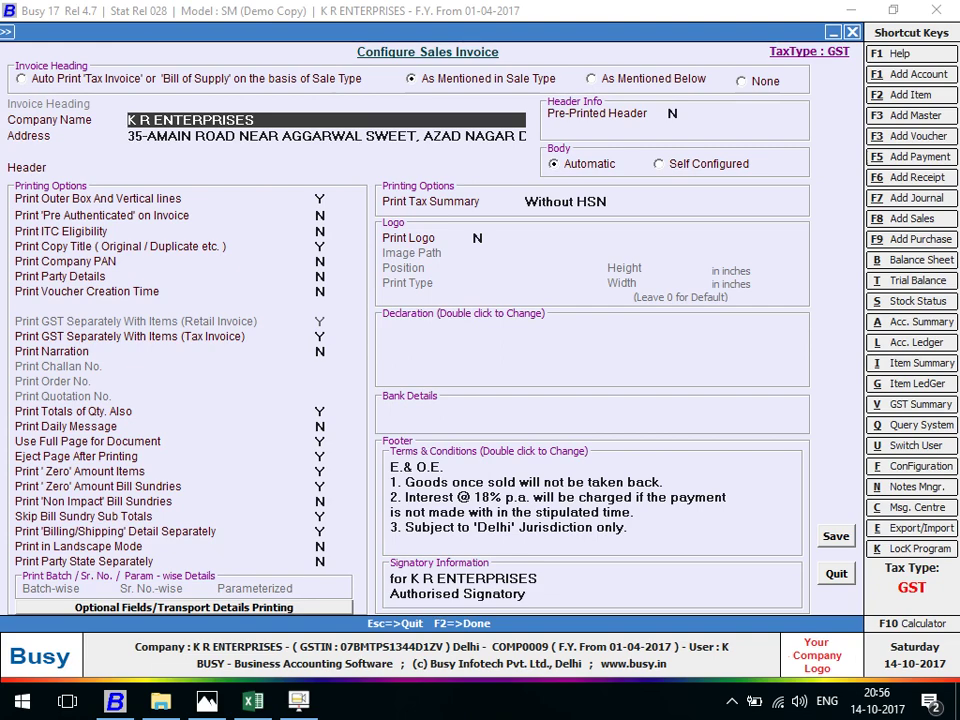
key(Escape)
key(Escape)
Bring up the Modify Sales Voucher prompt for T/1002/17-18
key(Right)
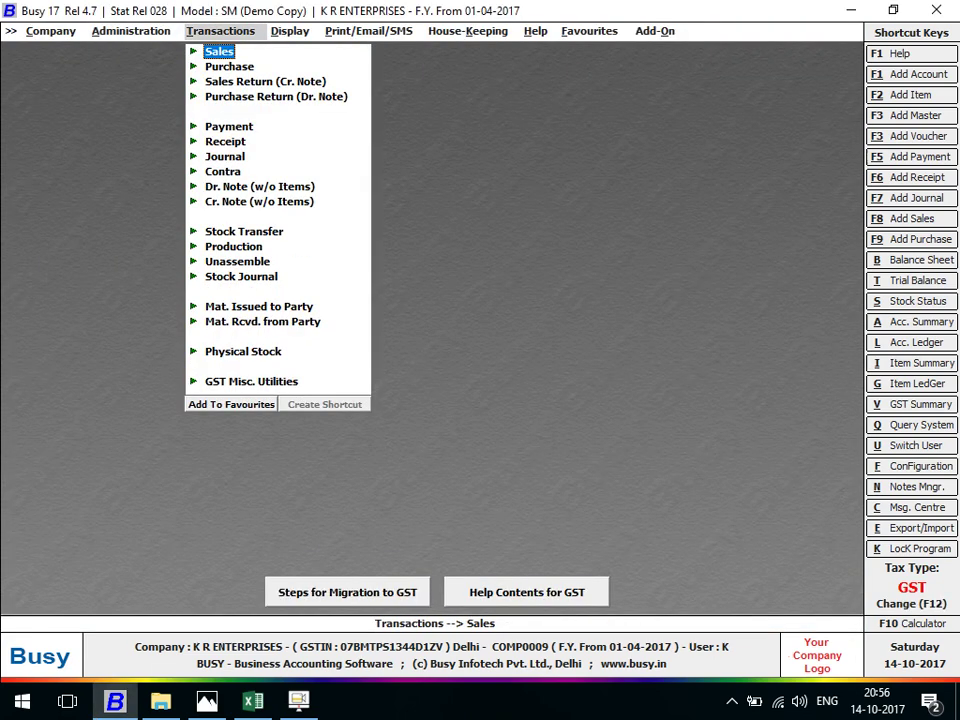
key(Return)
key(Down)
key(Return)
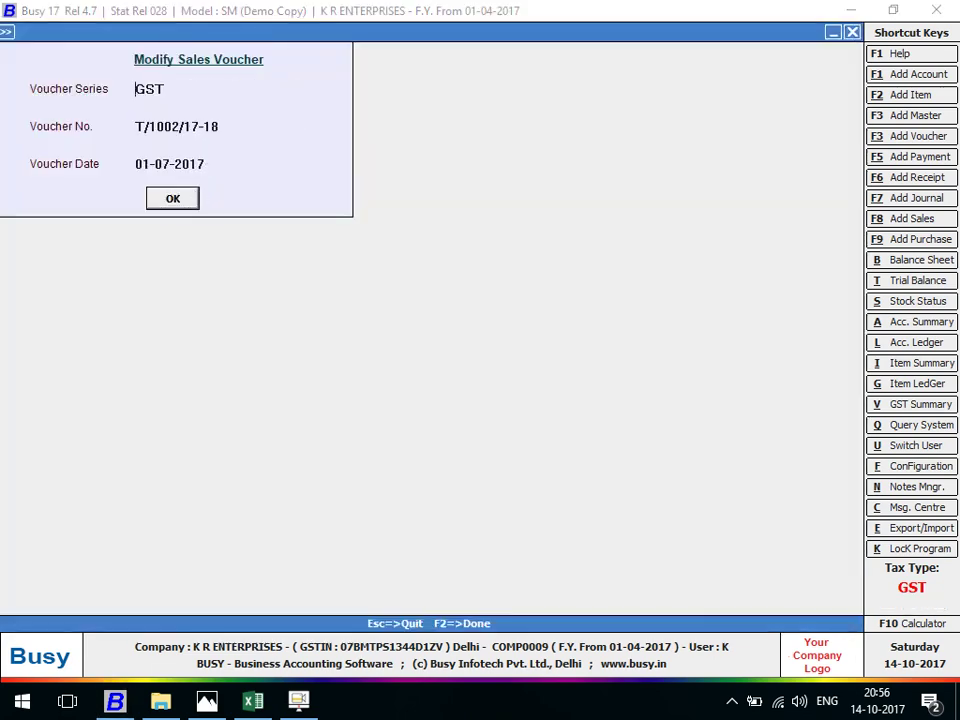
Open T/1002/17-18 and give its L/GST-18% sale type the invoice heading COMMON INVOICE, then save
key(F2)
key(Return)
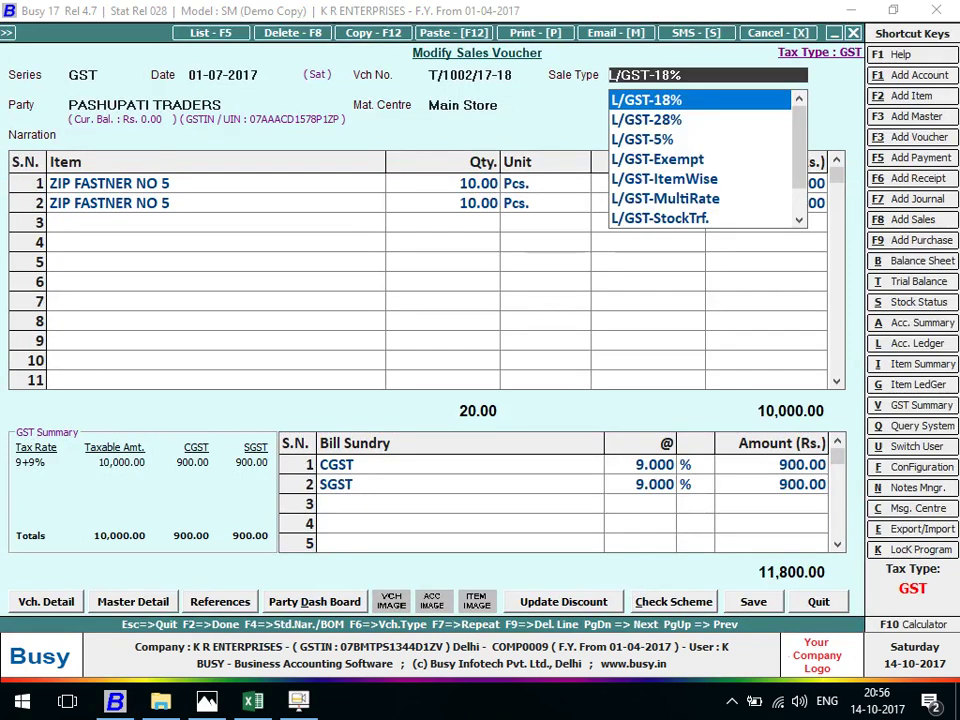
key(ctrl+Return)
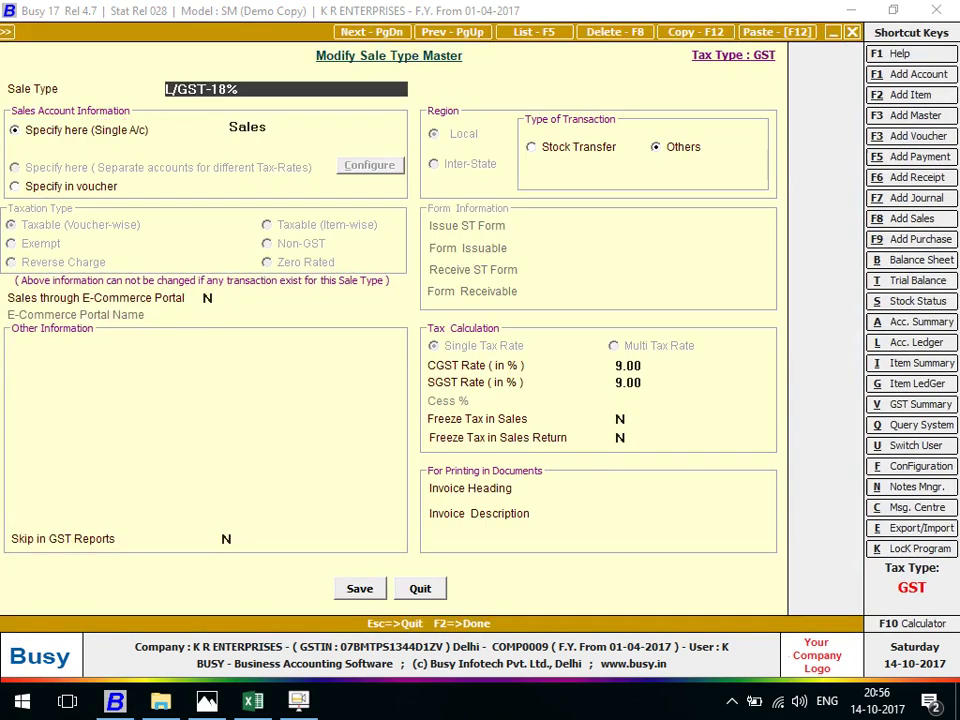
click(666, 488)
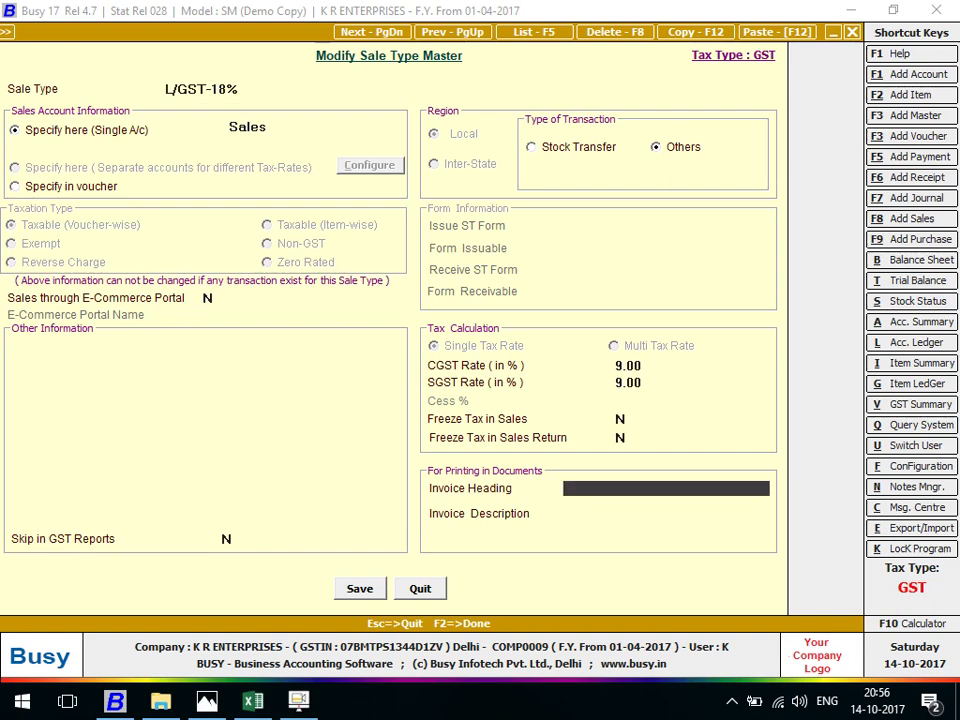
text(COMMO)
text(N INVO)
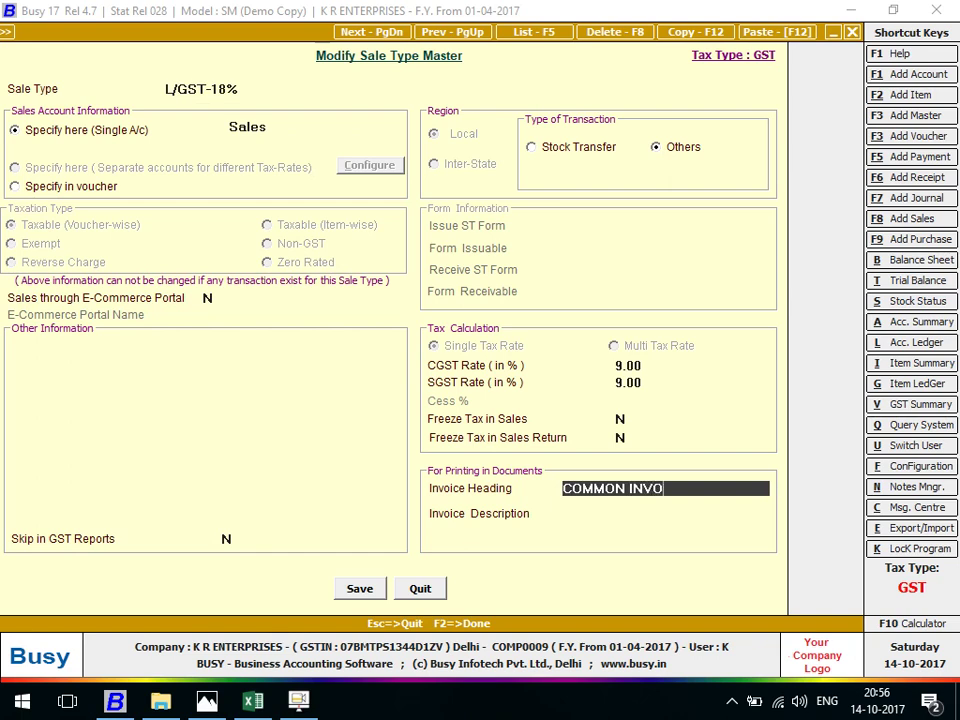
text(ICE)
key(Return)
key(Return)
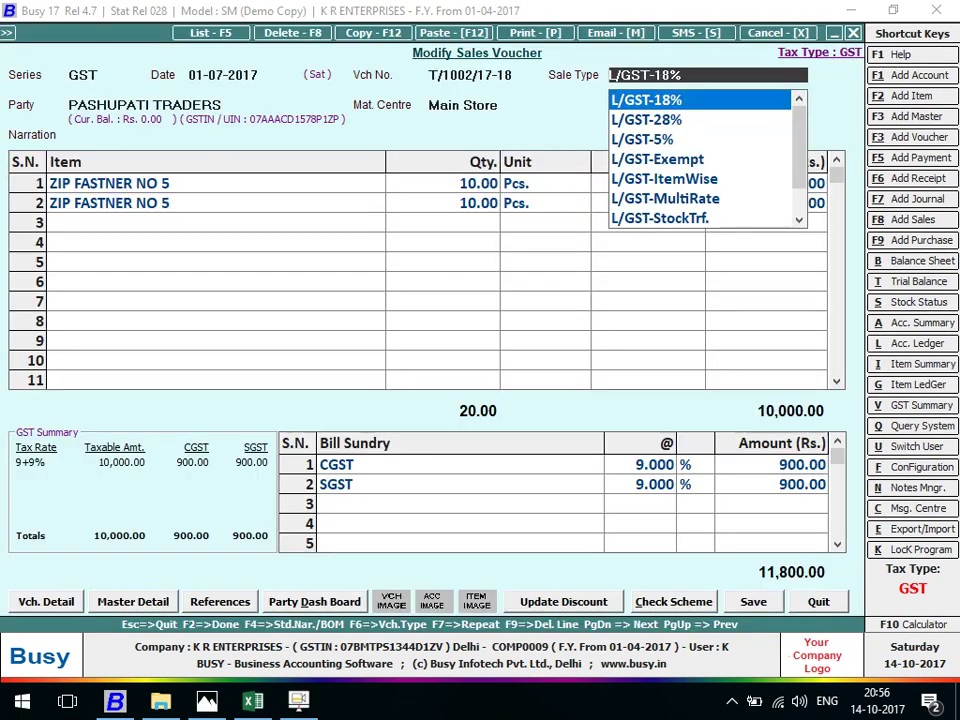
Preview the invoice headed COMMON INVOICE, recheck the L/GST-18% sale type, and close the voucher
key(alt+p)
key(Return)
key(Return)
key(Return)
key(Return)
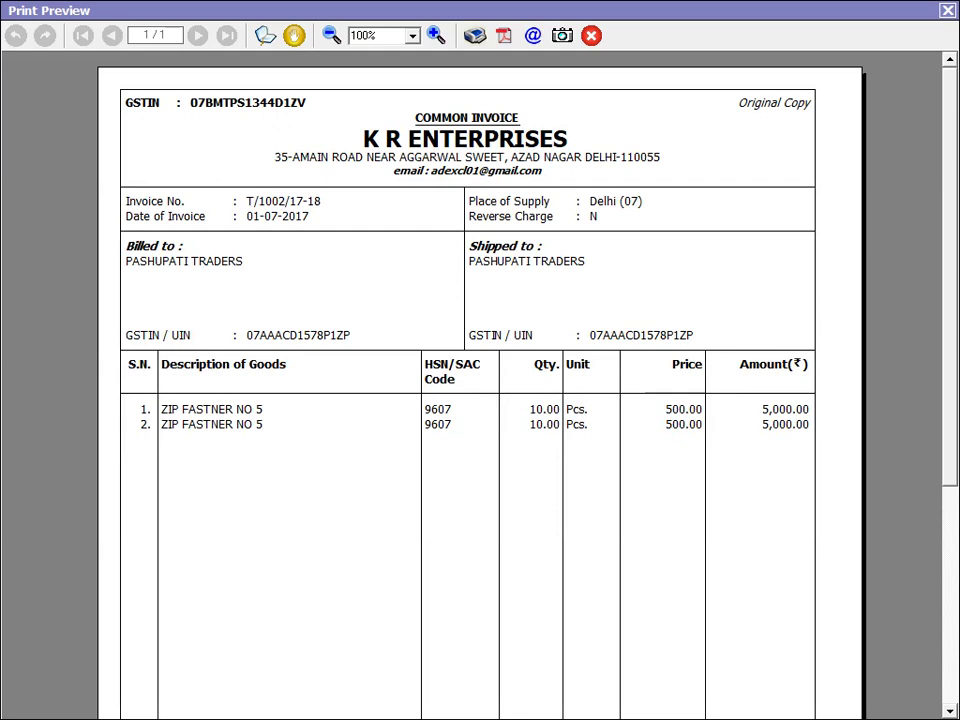
key(Escape)
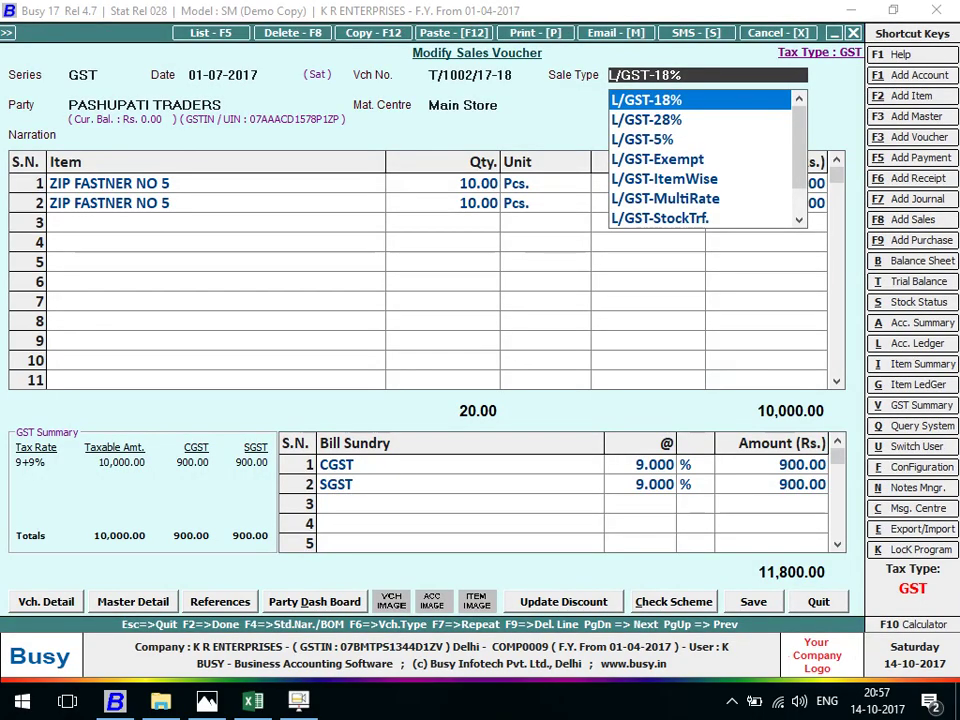
key(F4)
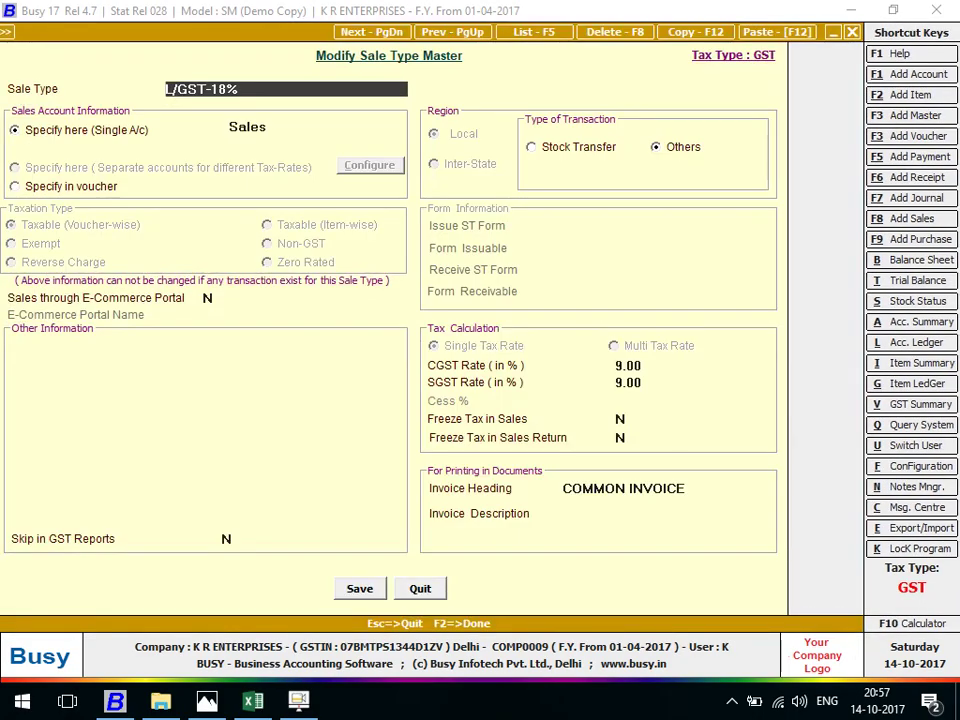
key(Escape)
key(Escape)
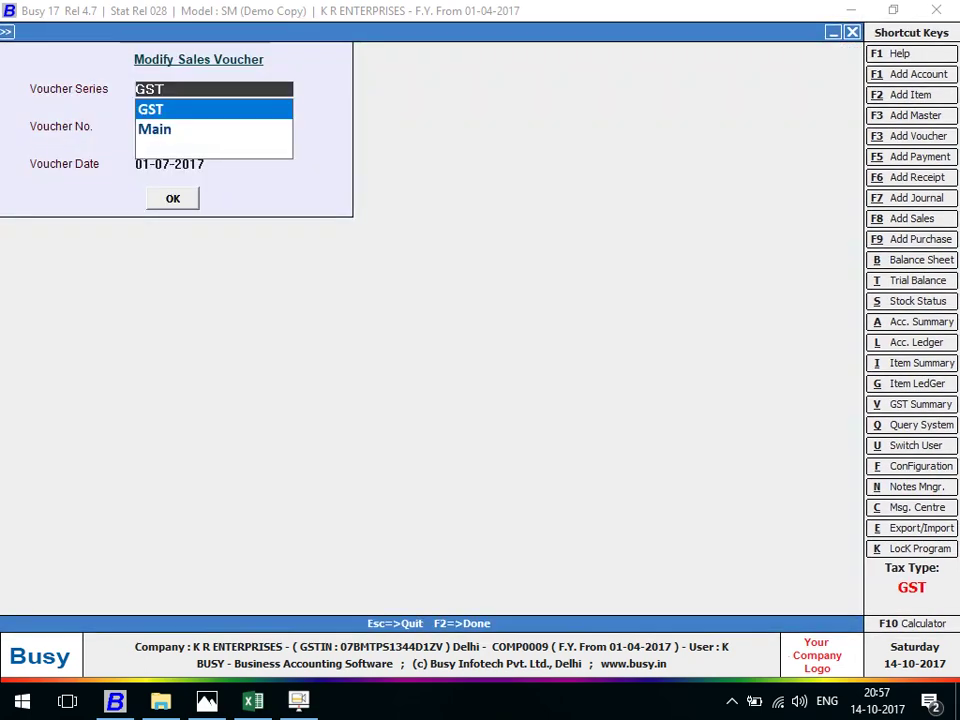
key(Escape)
key(Escape)
key(Left)
Open the Sales Invoice print configuration and inspect the custom TAX INVOICE heading text
key(Return)
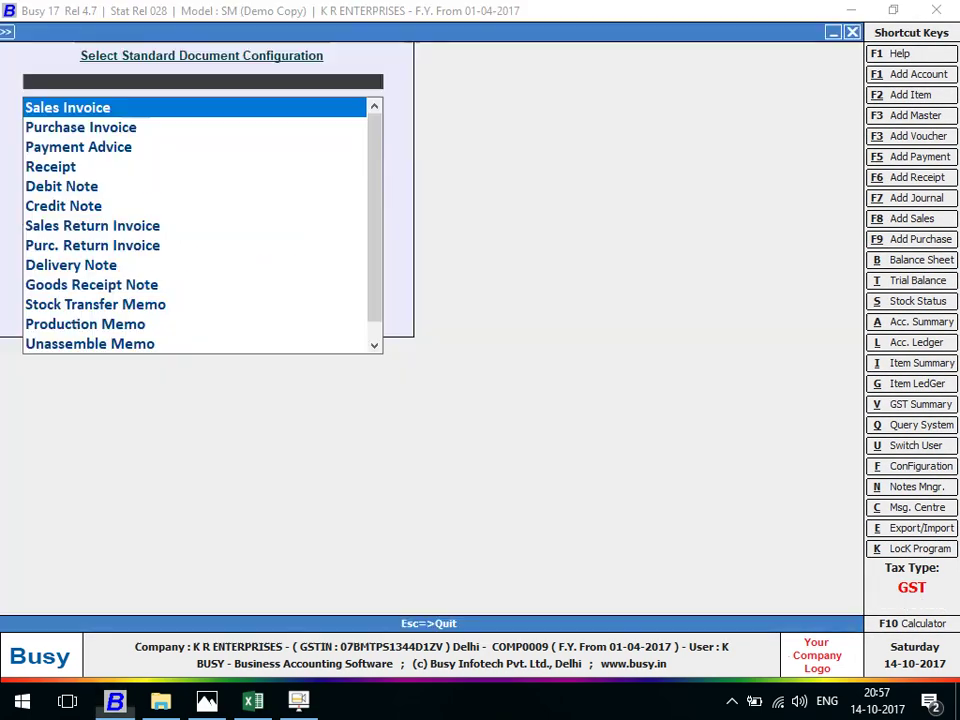
key(Return)
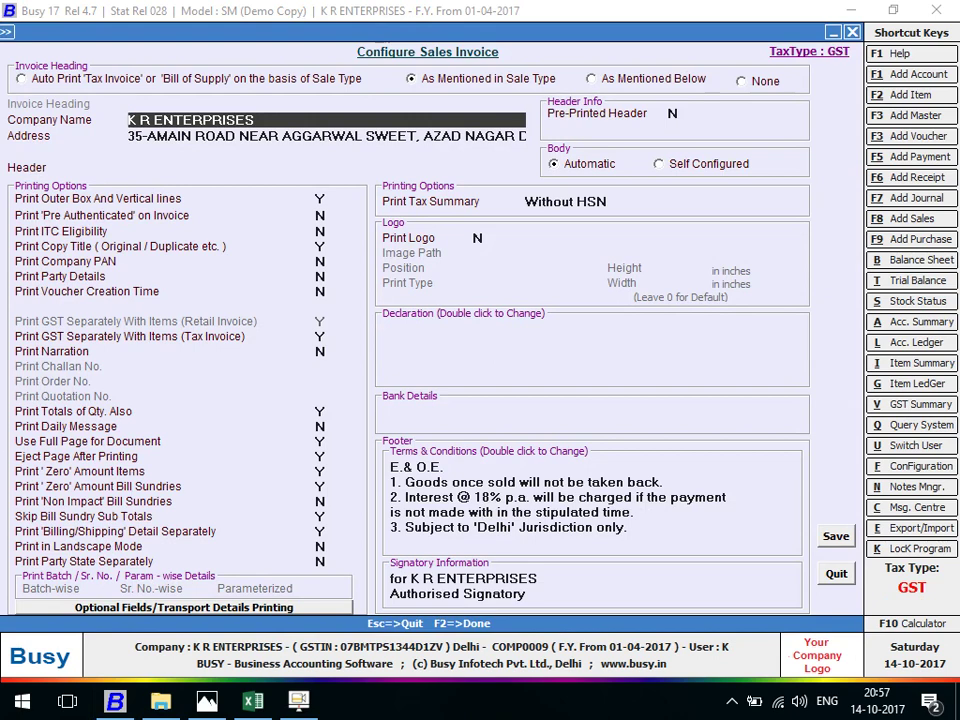
click(591, 78)
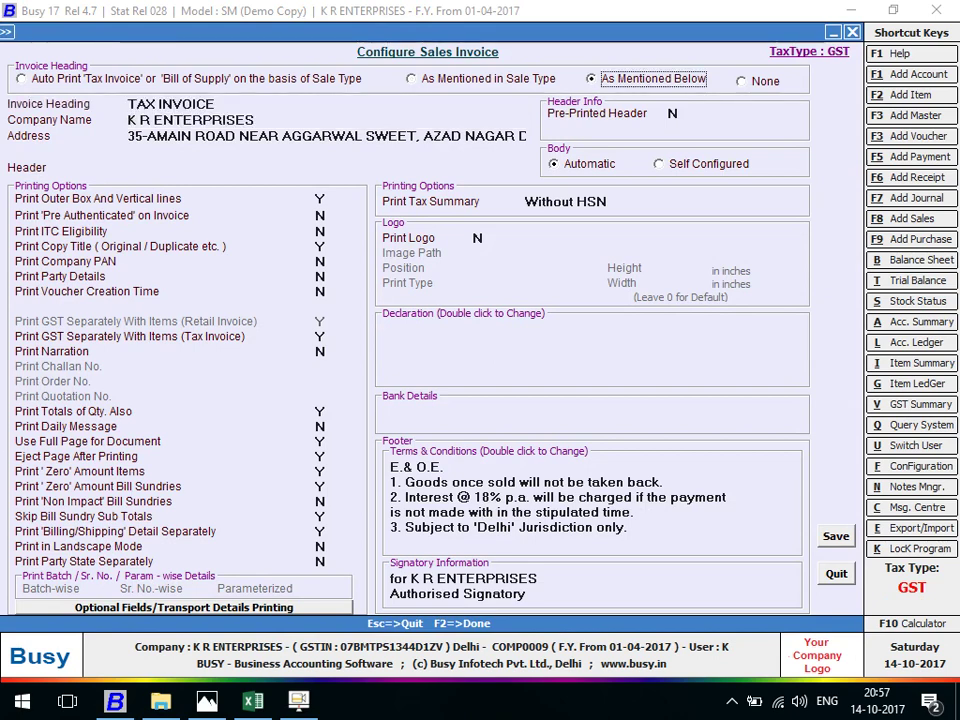
click(170, 104)
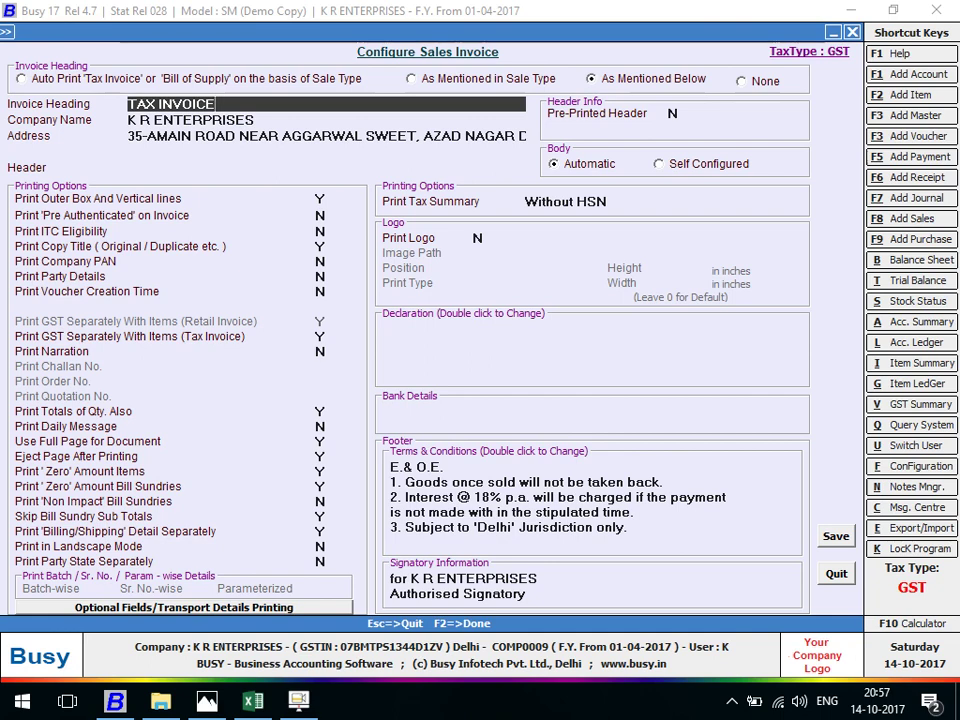
click(211, 119)
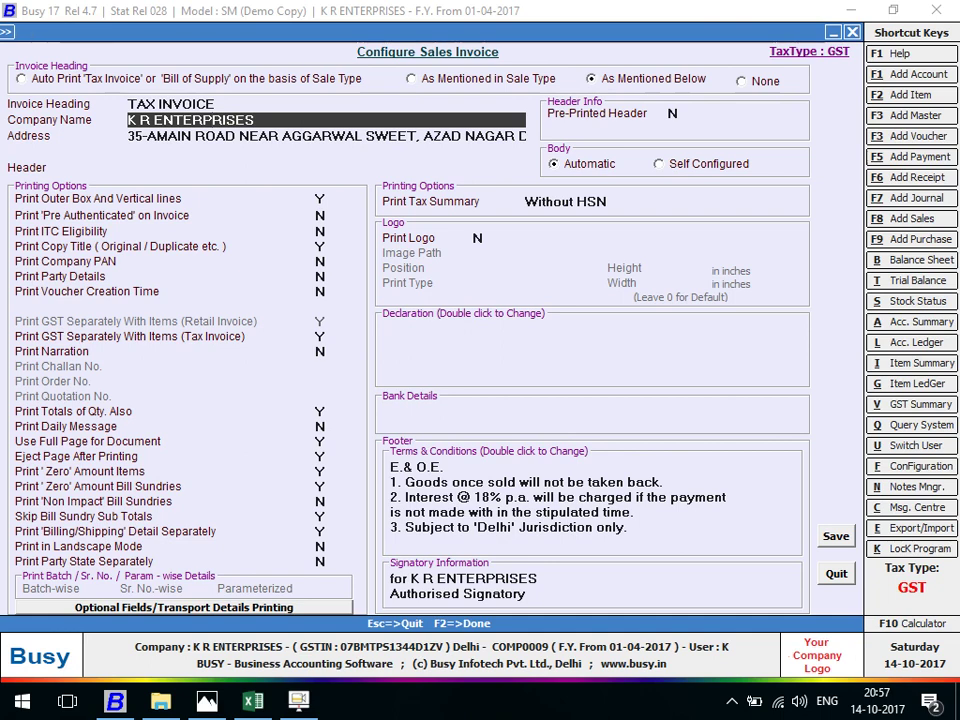
Try no heading, then set the heading back to follow the sale type
click(741, 80)
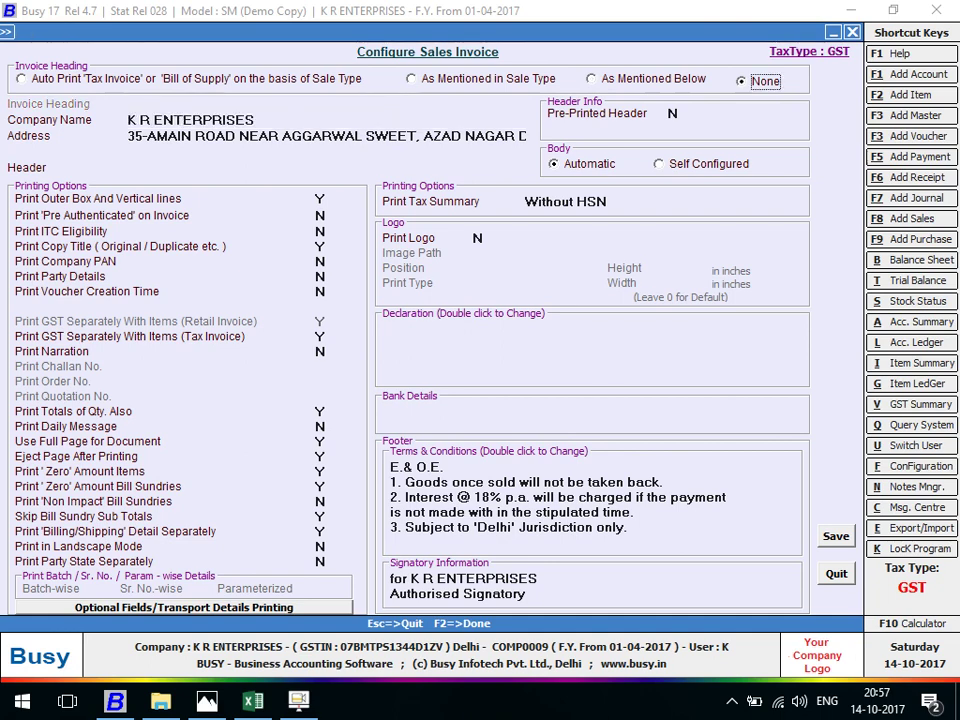
click(591, 79)
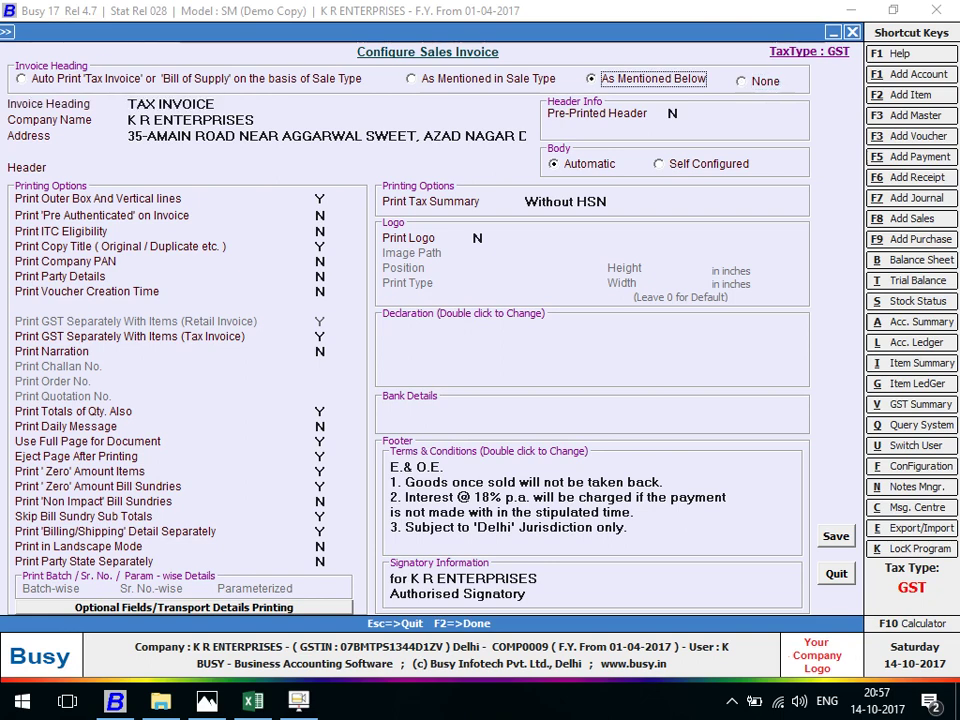
key(Left)
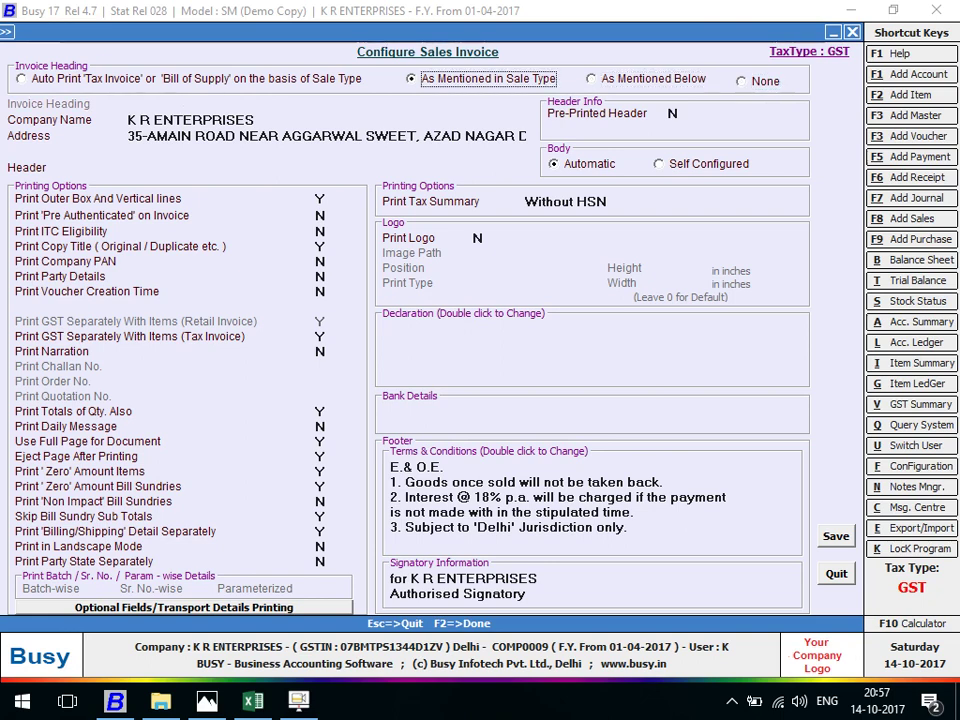
key(Left)
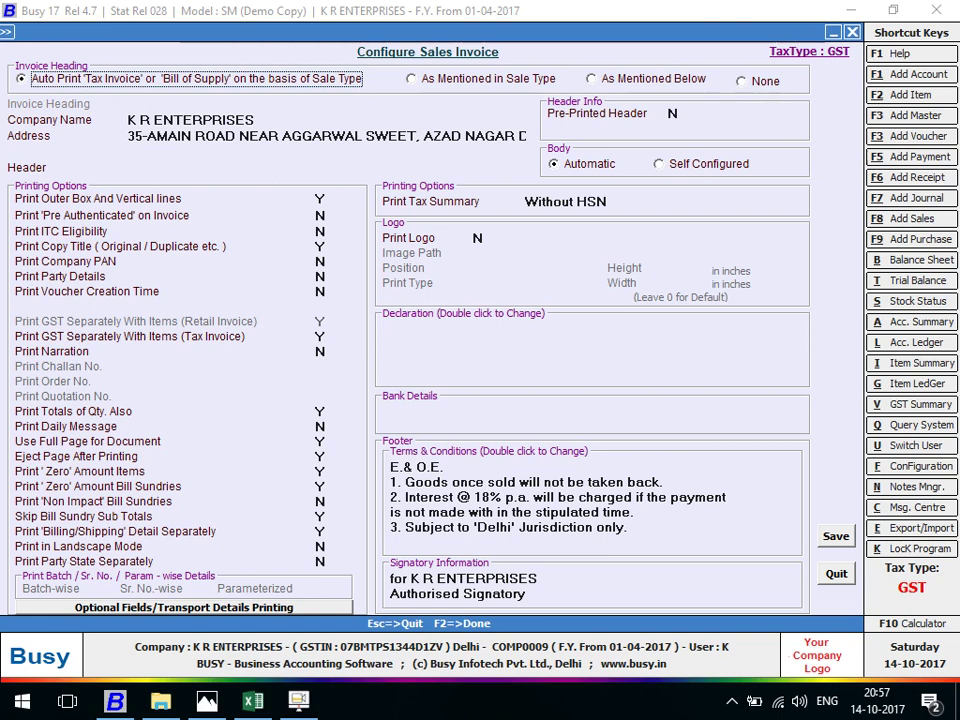
Rename the company from K R ENTERPRISES to ABC COMPANY, save, and update the print formats
key(F2)
key(Escape)
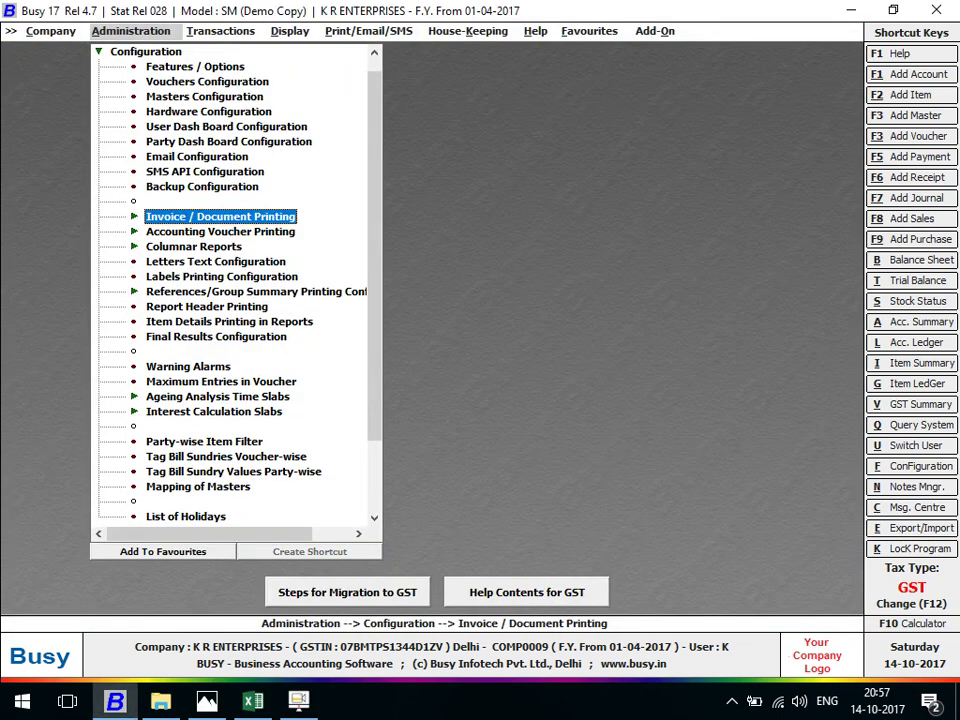
key(Left)
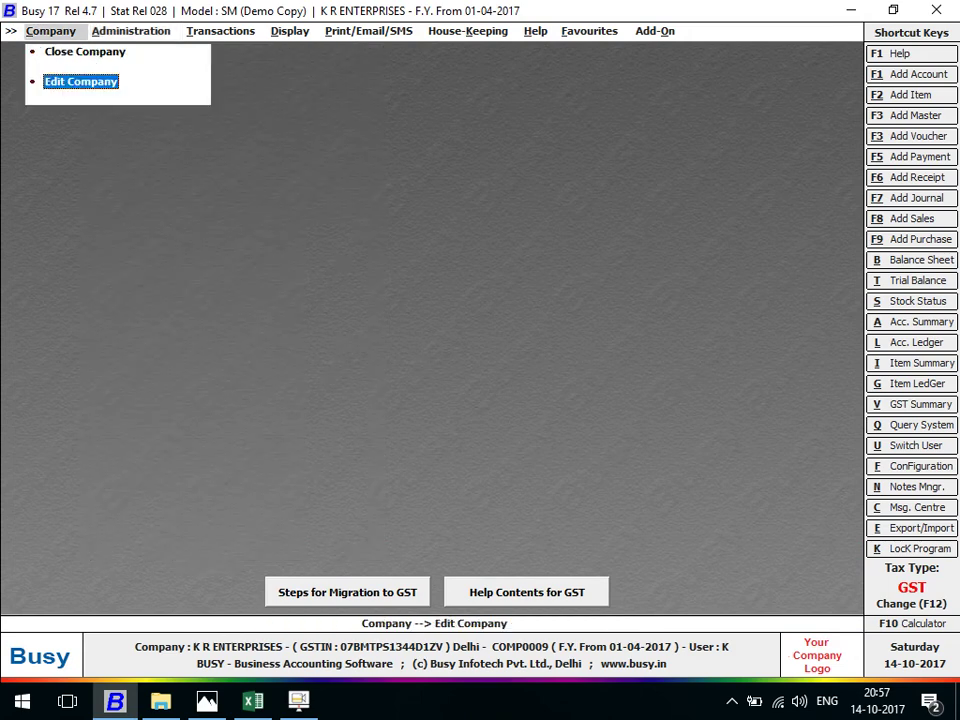
key(Return)
text(ABC C)
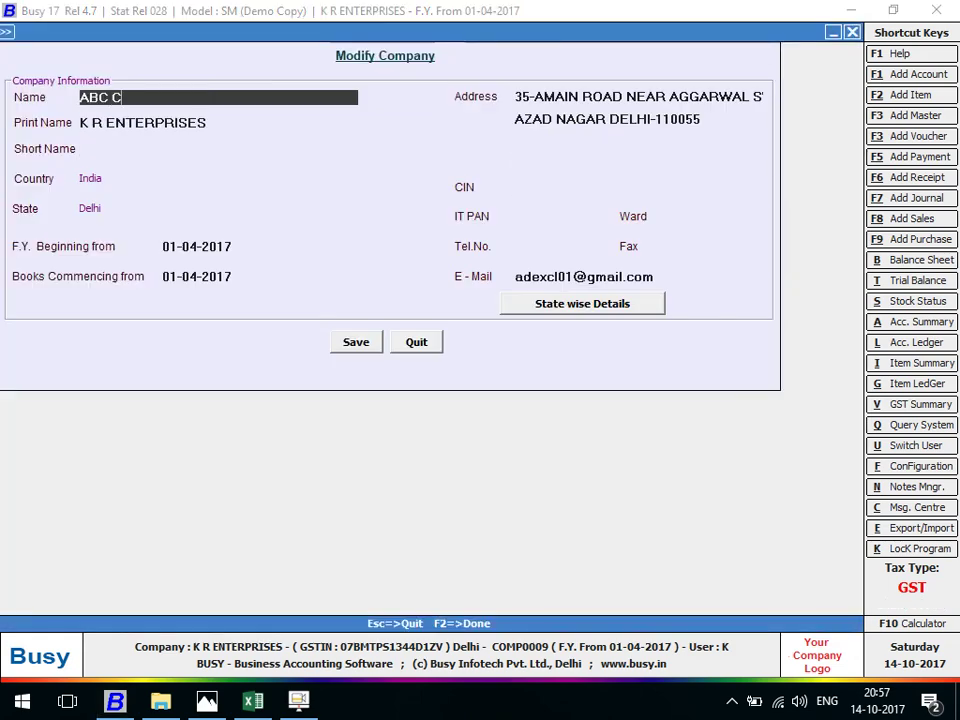
text(OMP)
key(BackSpace)
text(OMPAN)
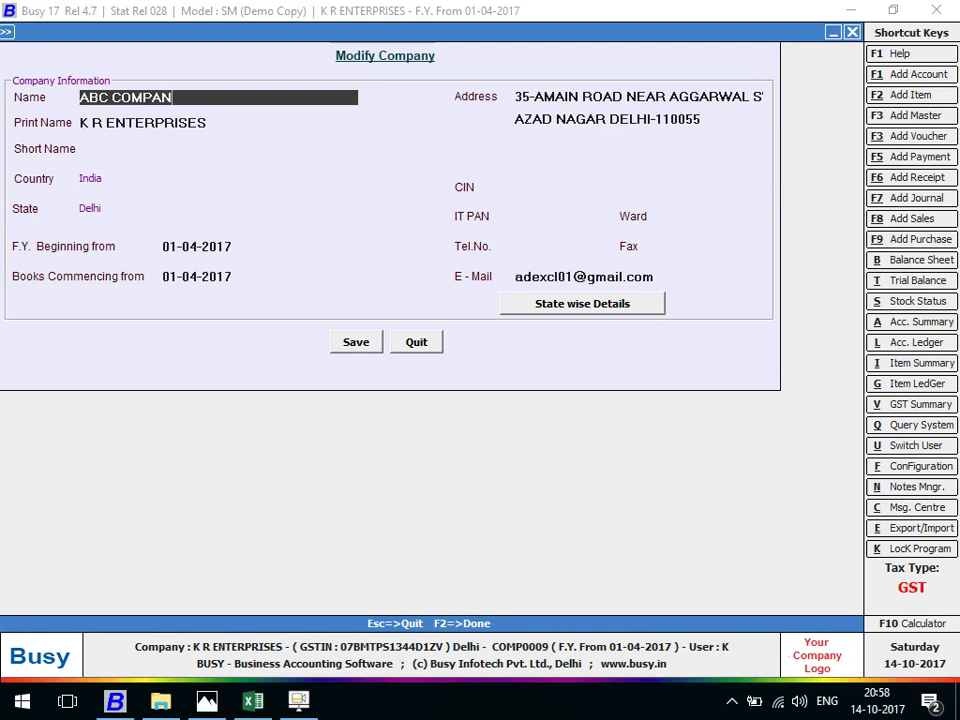
text(Y)
key(Return)
key(F2)
key(Return)
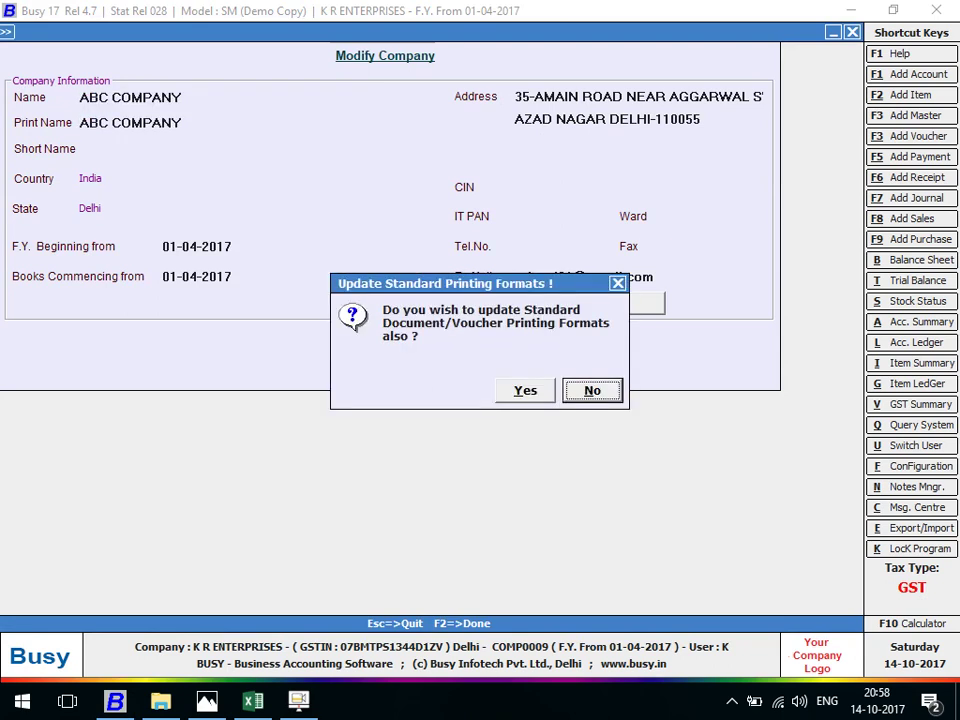
key(Return)
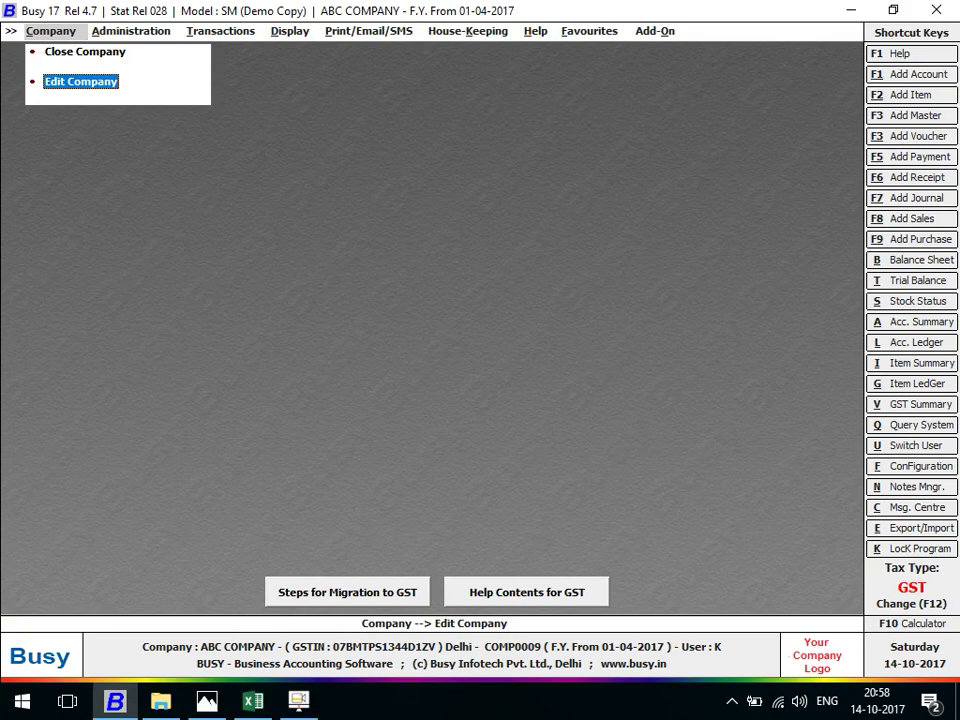
Preview sales invoice T/1002/17-18 under ABC COMPANY, then return to the invoice printing configuration
key(Right)
key(Right)
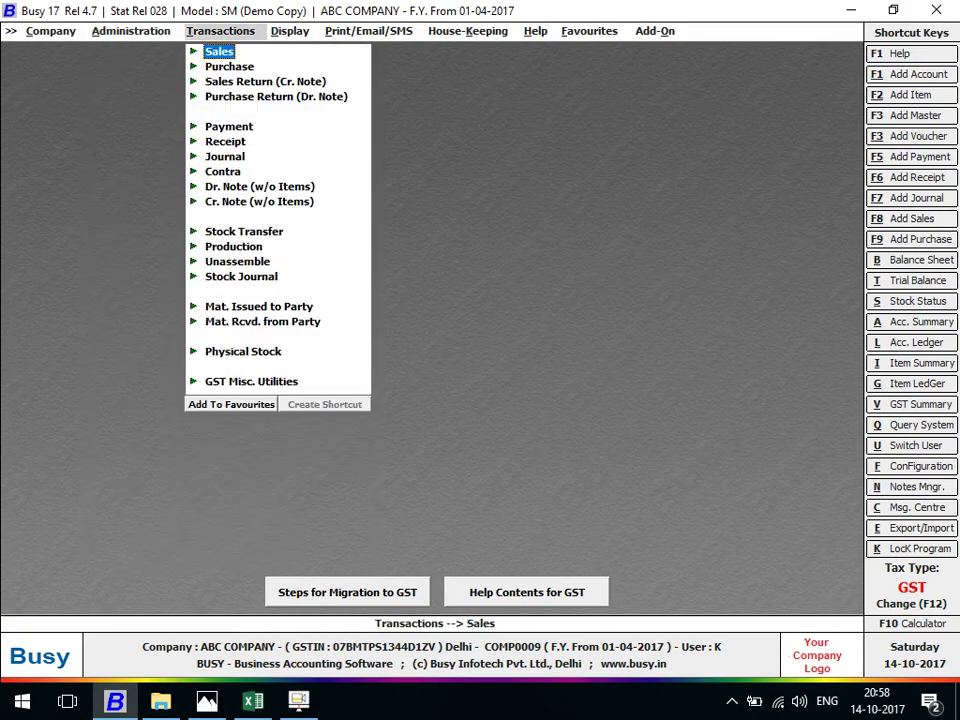
key(Return)
key(Down)
key(Return)
key(Return)
key(Return)
key(Return)
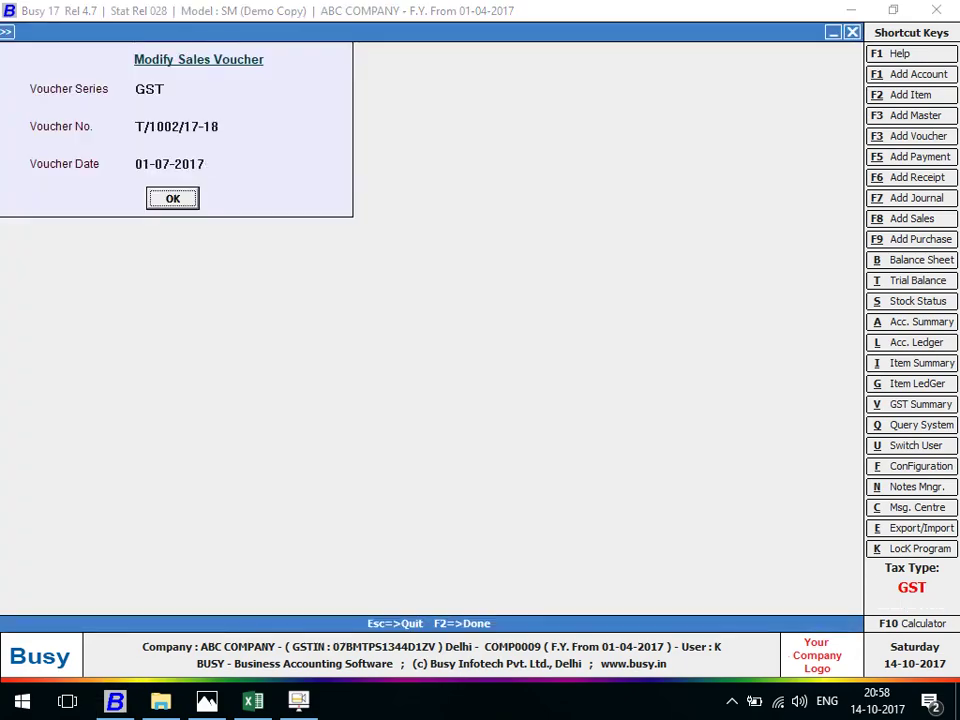
key(Return)
key(alt+p)
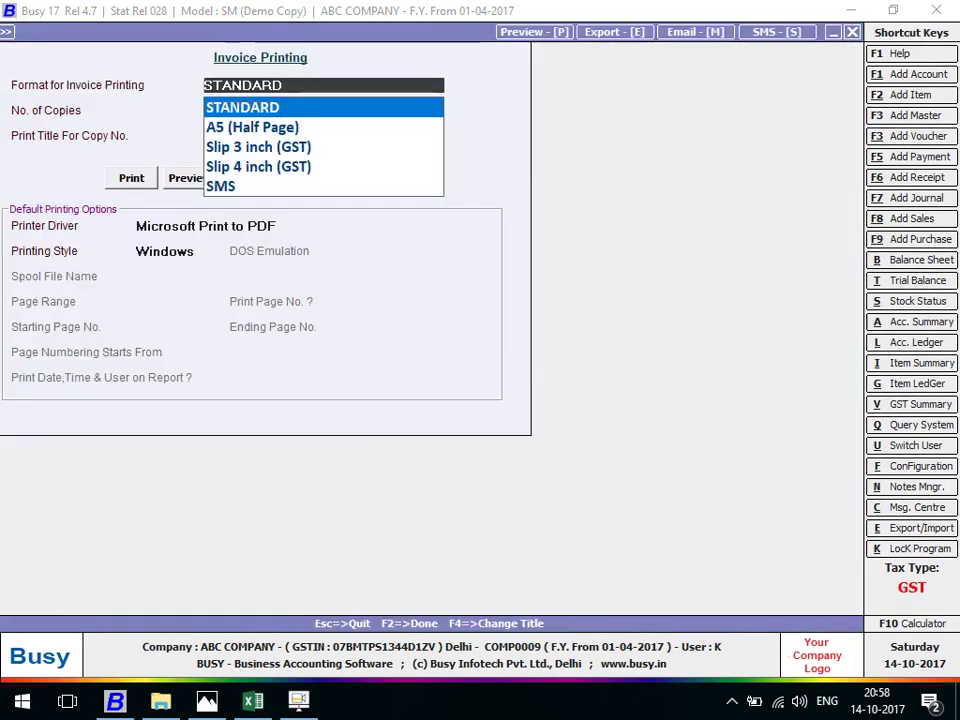
key(Return)
key(Return)
key(Return)
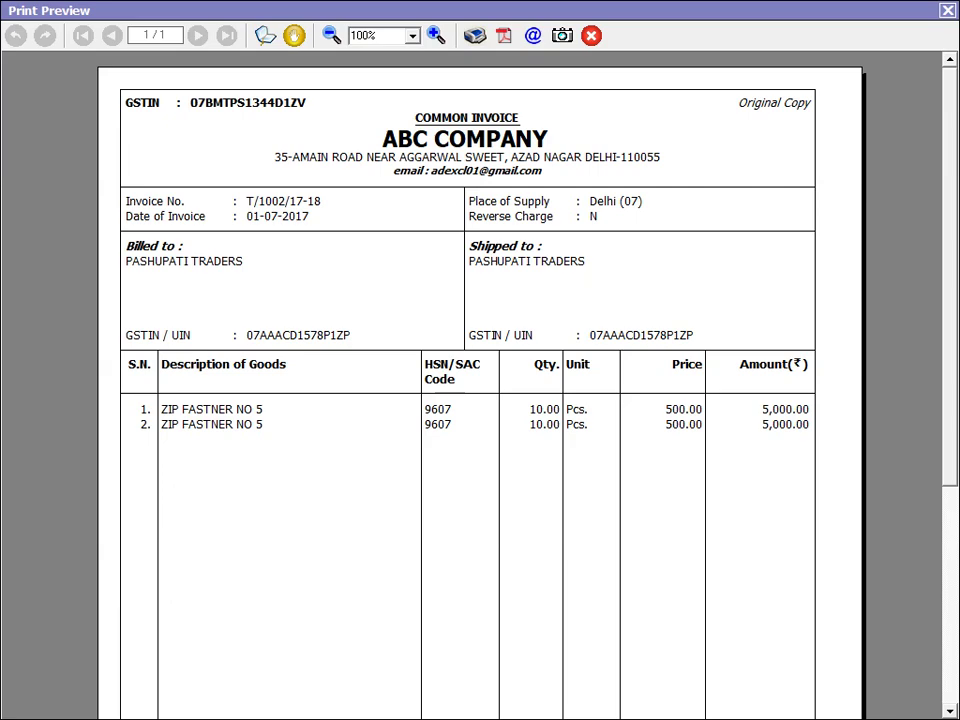
key(Escape)
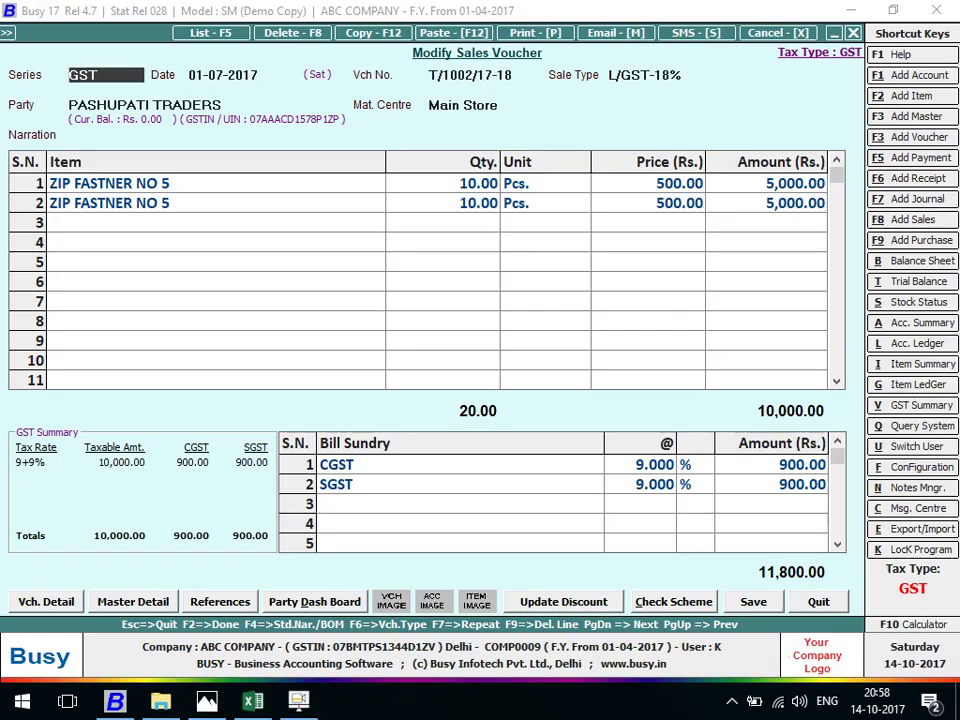
key(Escape)
key(Escape)
key(Left)
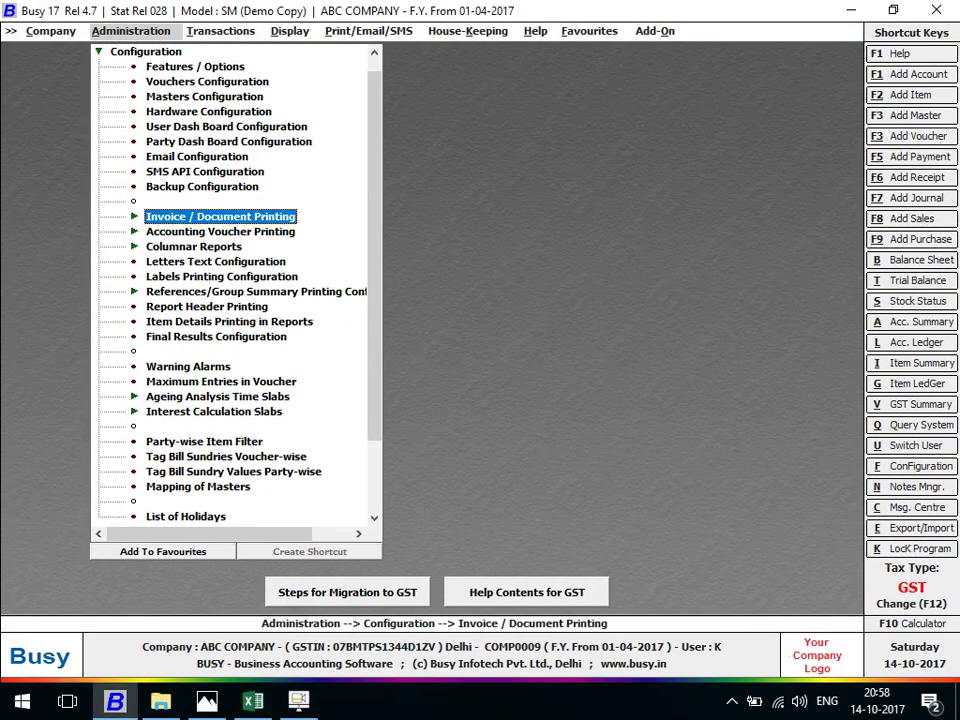
Set KR ENTERPRISES as the company name in the sales invoice print configuration and save
key(Return)
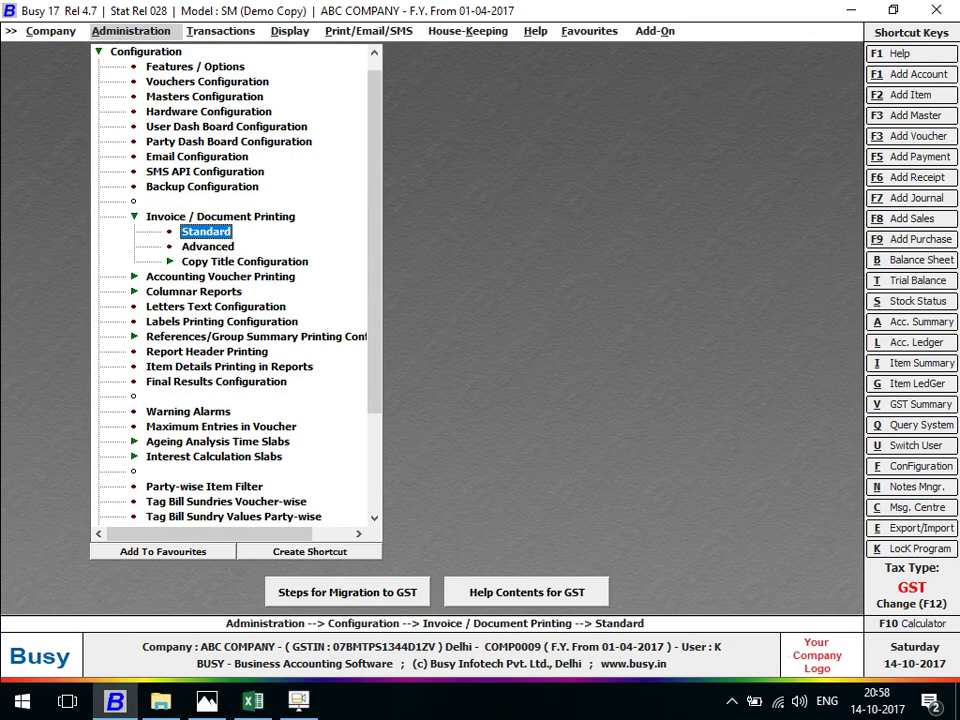
key(Return)
key(Return)
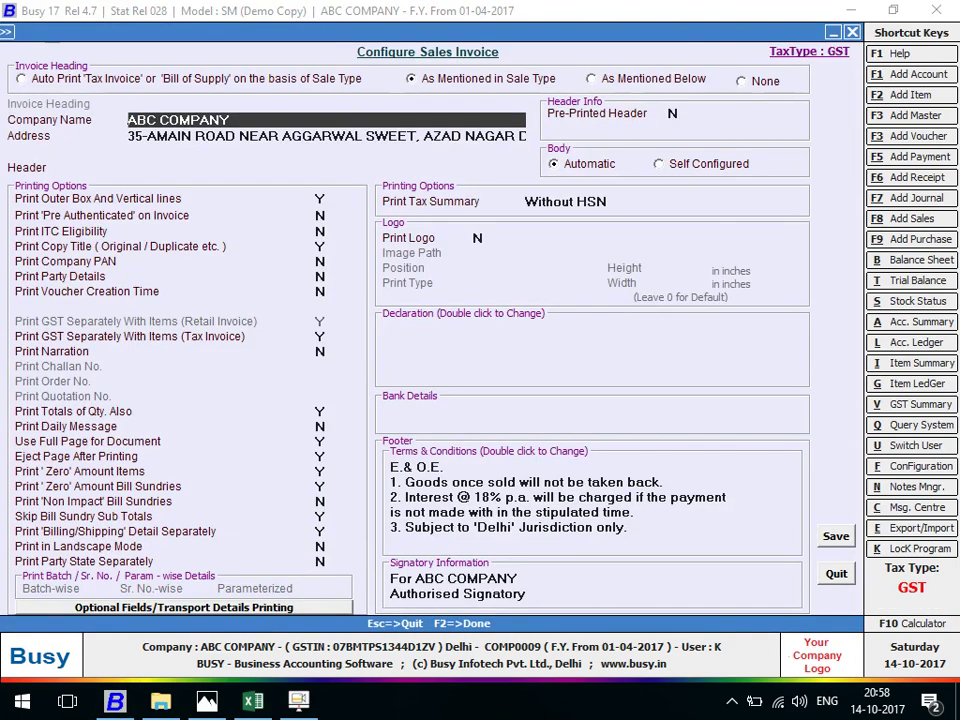
text(K)
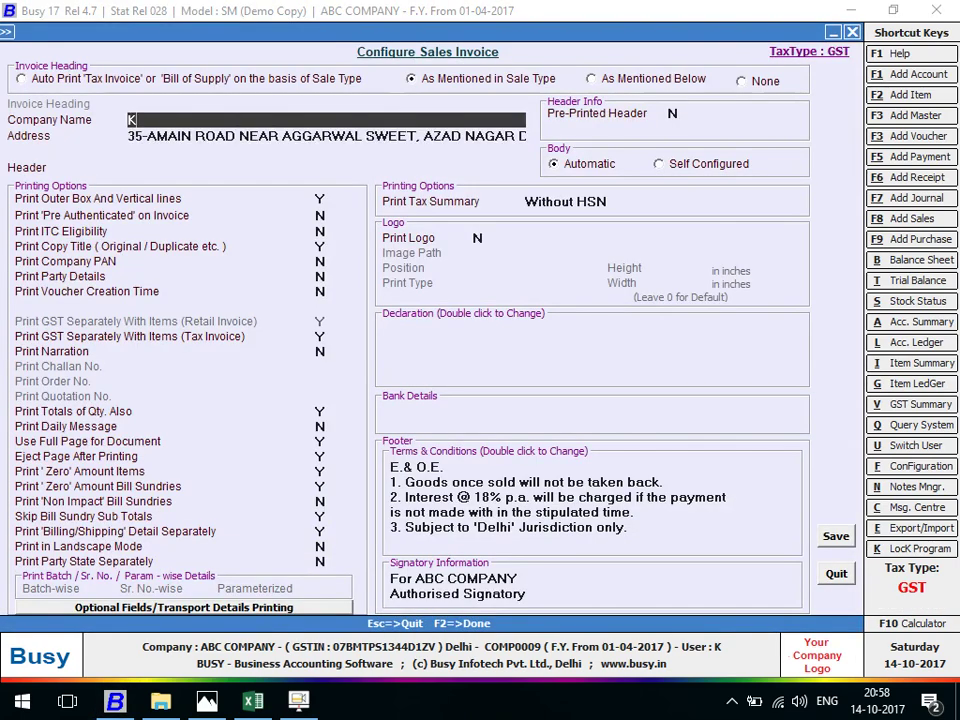
text(R ENTERPRISES)
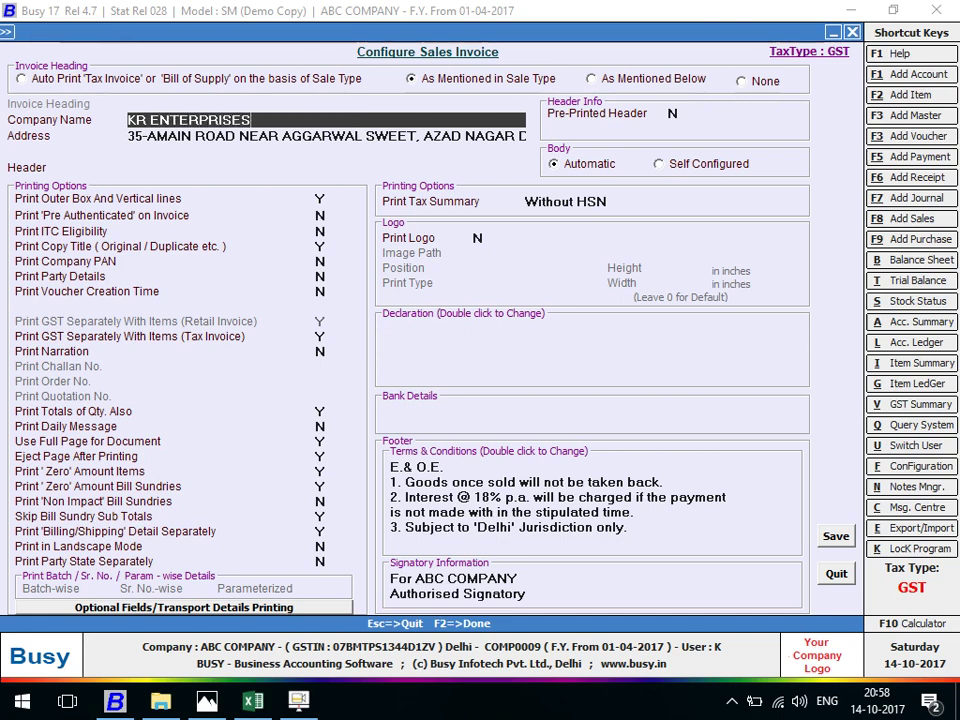
key(Return)
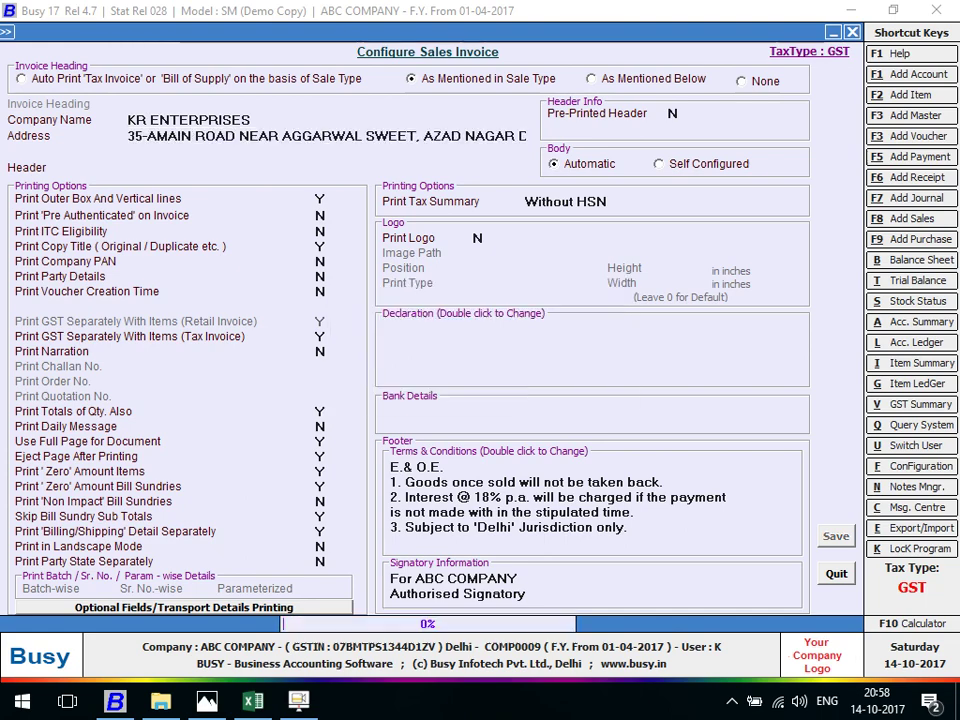
key(Escape)
Preview sales invoice T/1002/17-18 with its Billed-to and Shipped-to blocks, then close it
key(Right)
key(Return)
key(Down)
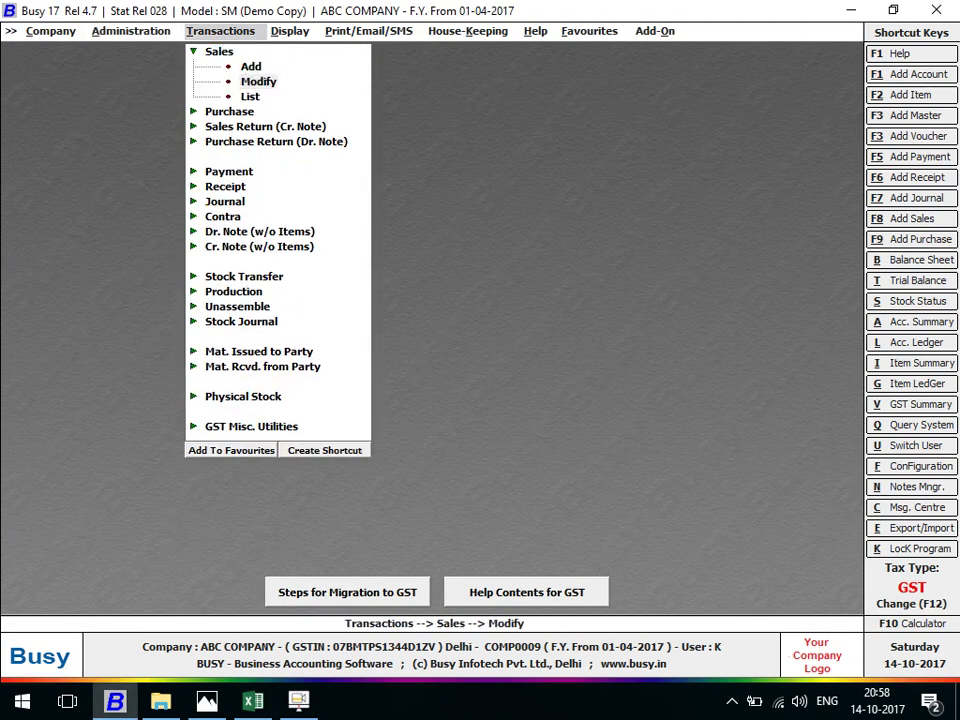
key(Return)
key(Return)
key(Return)
key(alt+p)
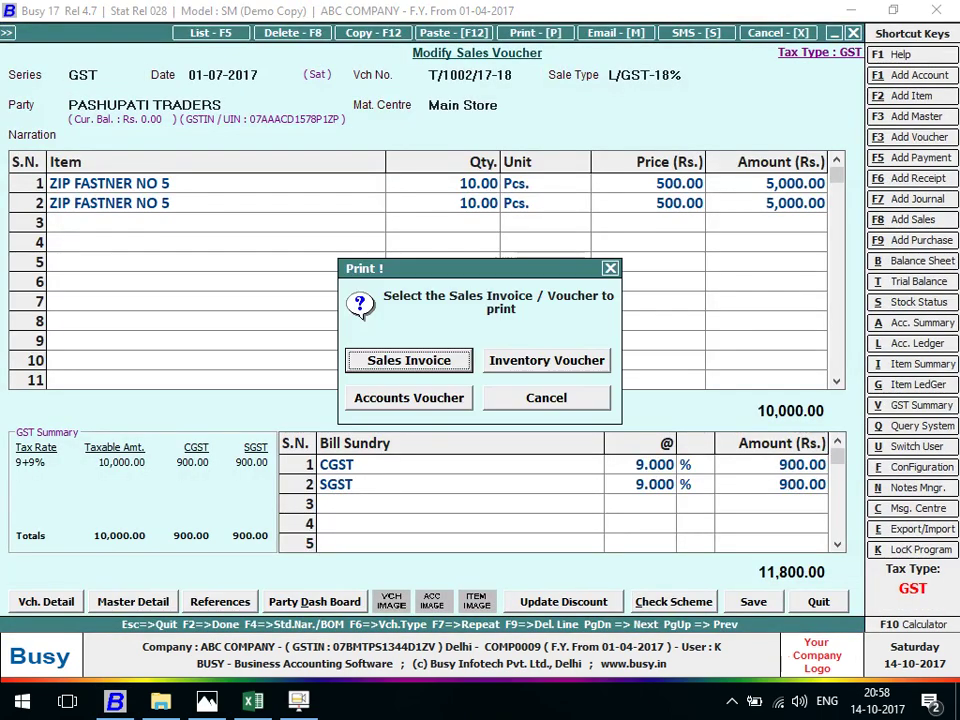
key(Return)
key(Return)
key(Return)
key(Return)
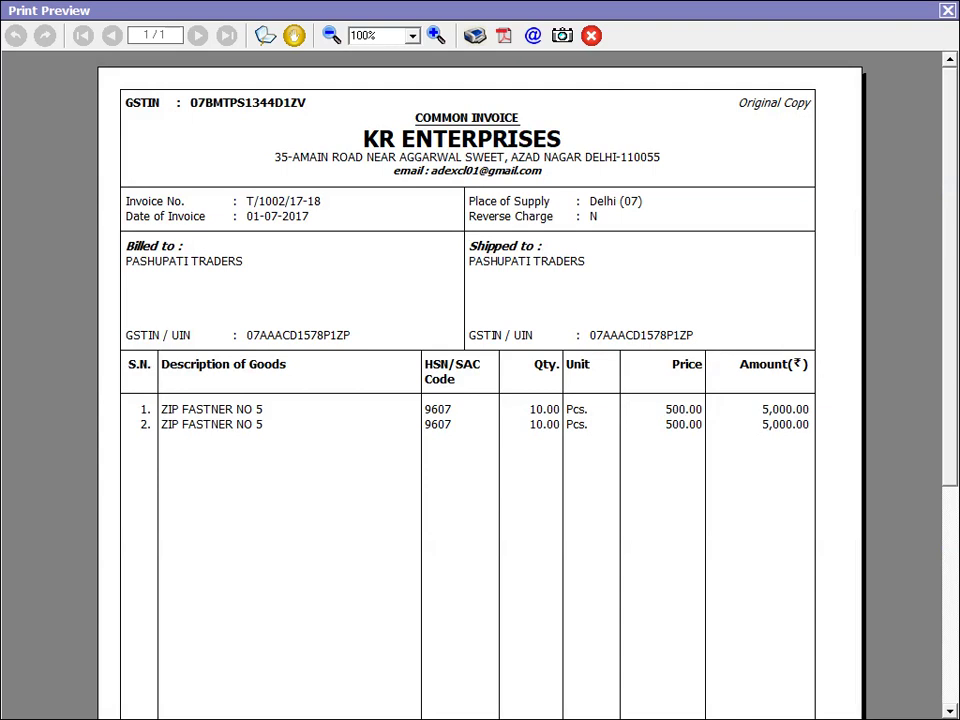
key(Escape)
key(Escape)
Enter the sales invoice header line 'ALL KIND ZIP AND SLIDER OR FABRIC' and save
key(Return)
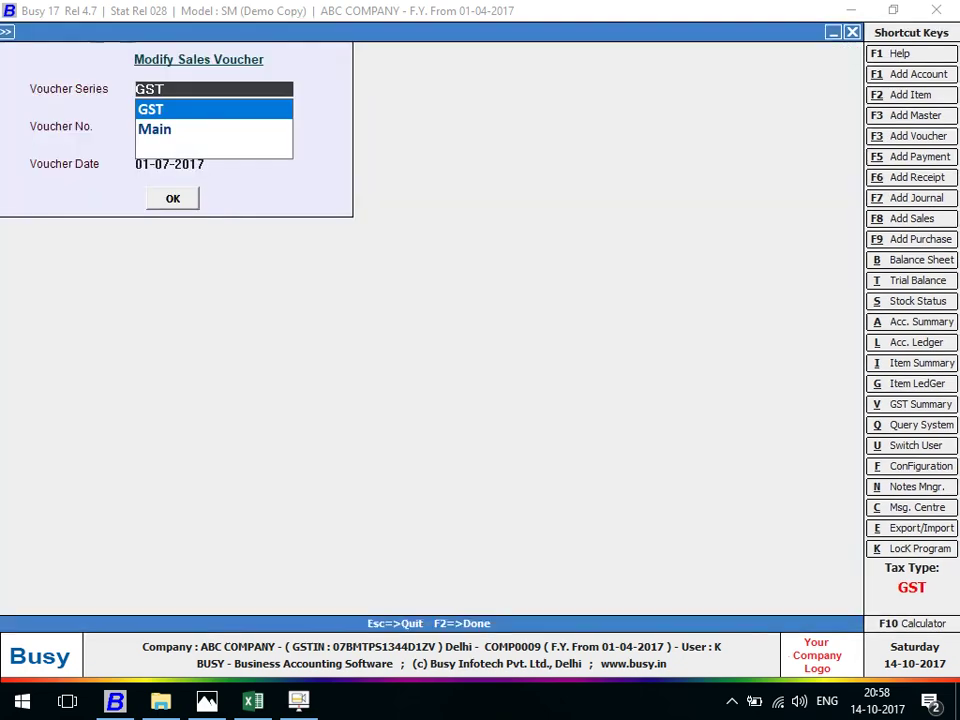
key(Escape)
key(Left)
key(Return)
key(Return)
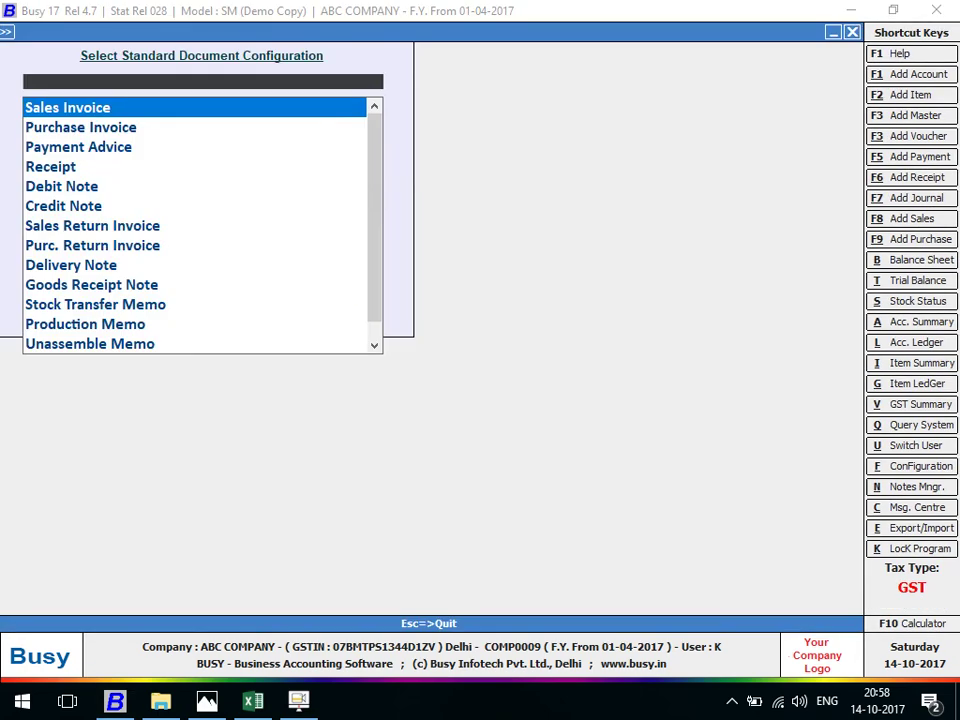
key(Return)
click(326, 135)
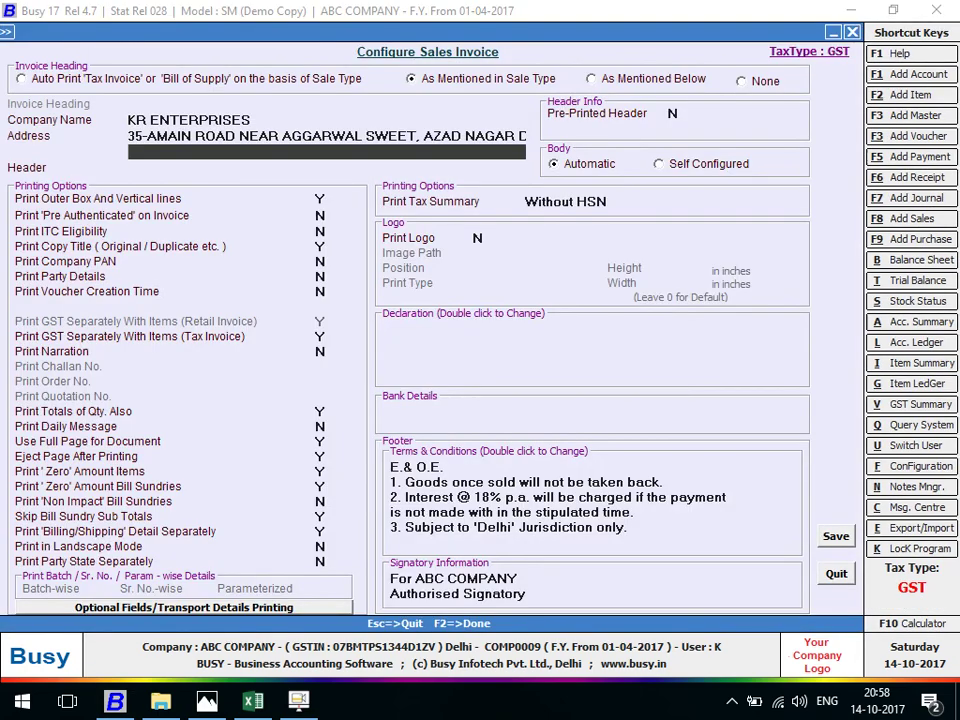
key(Return)
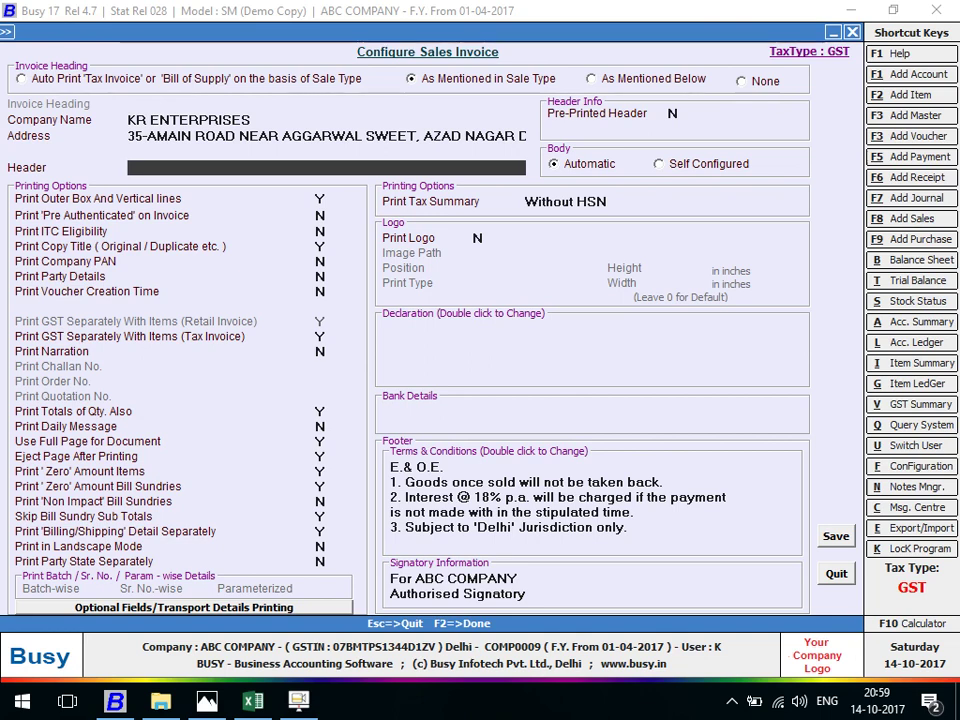
text(ALL)
text(L KIND)
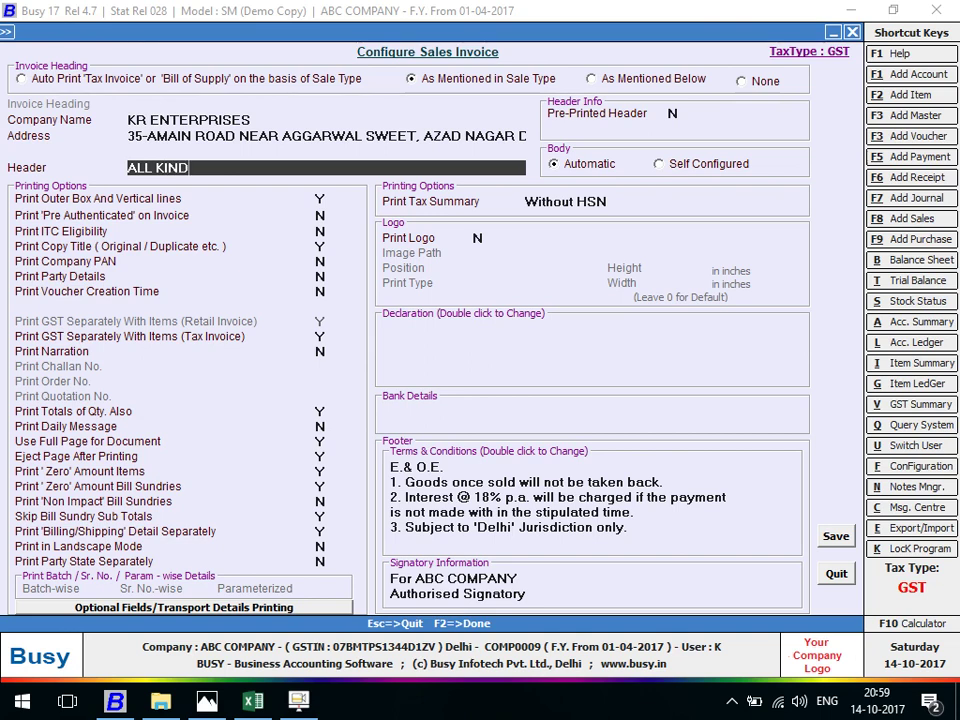
text( ZIP AND )
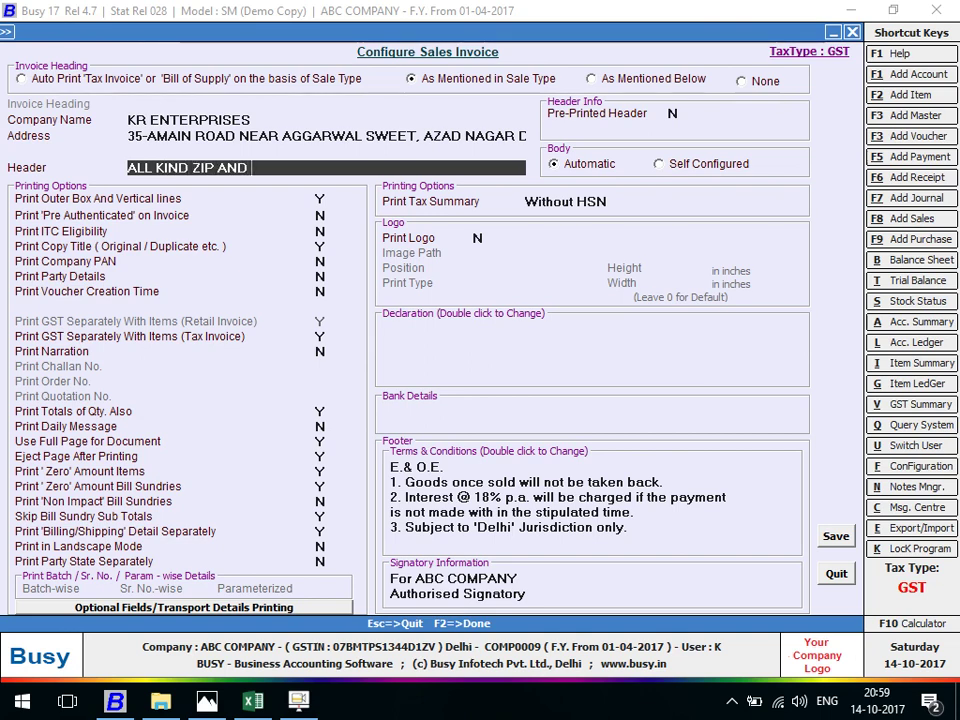
text(SLIDER )
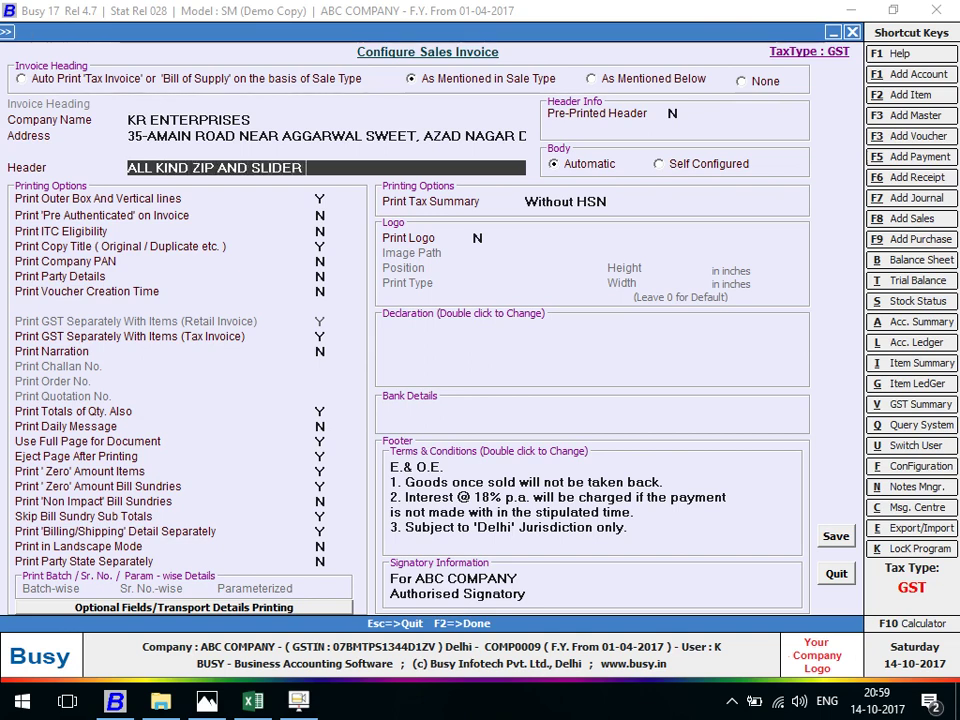
text(FA)
key(BackSpace)
key(BackSpace)
text(OR)
text( FABRIC)
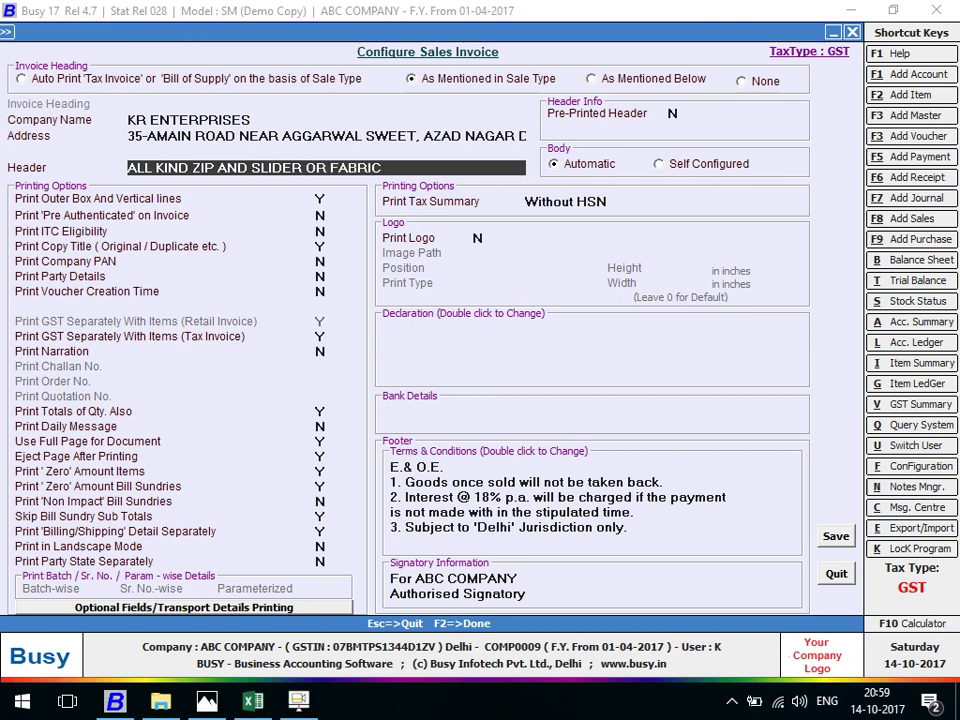
key(Escape)
key(Return)
key(Escape)
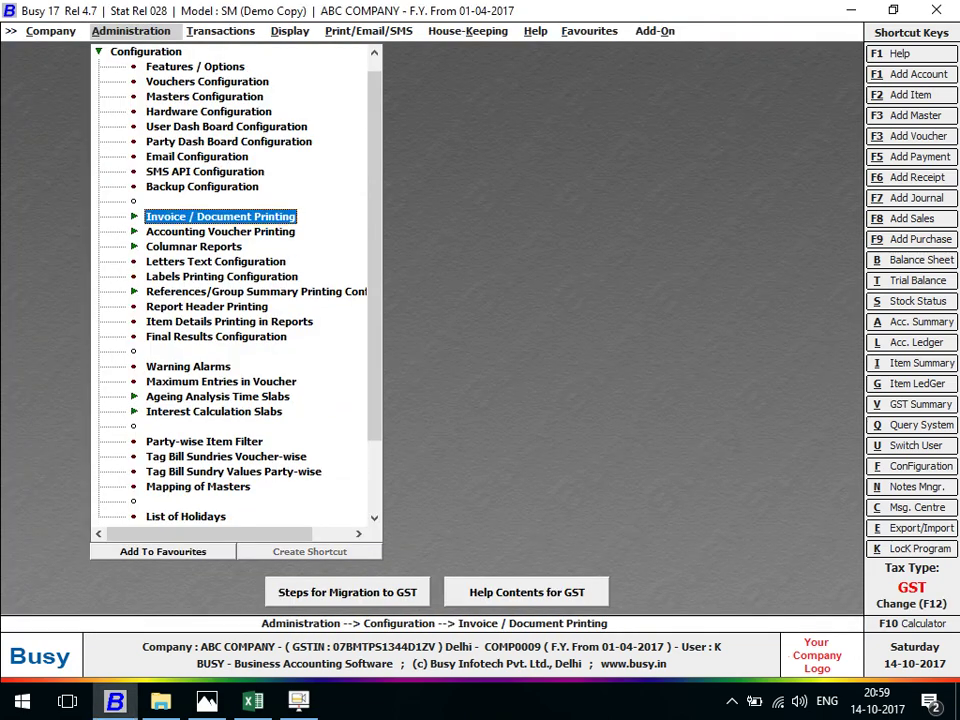
Preview invoice T/1002/17-18 to check the new header line, then quit the voucher
key(Right)
key(Down)
key(Return)
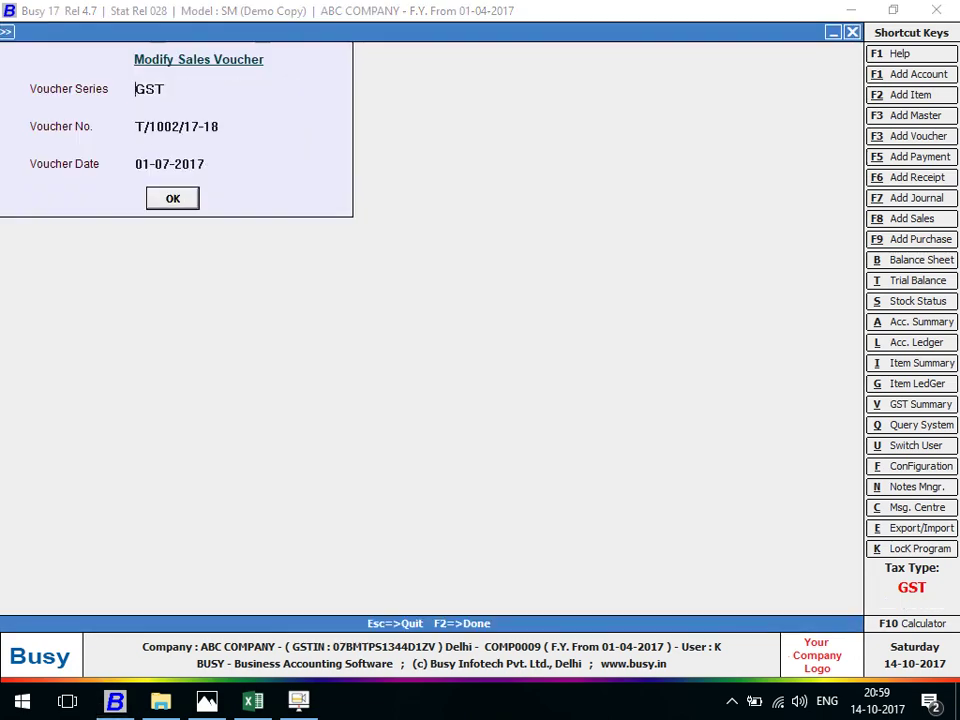
key(Return)
key(Return)
key(alt+p)
key(Return)
key(Return)
key(Return)
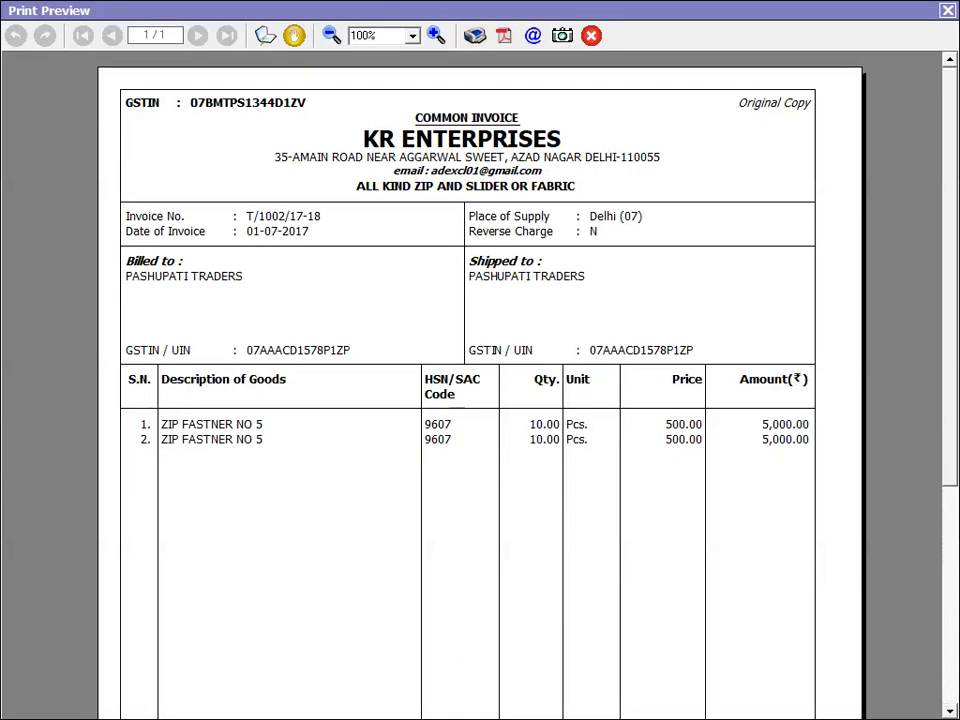
key(Escape)
key(Escape)
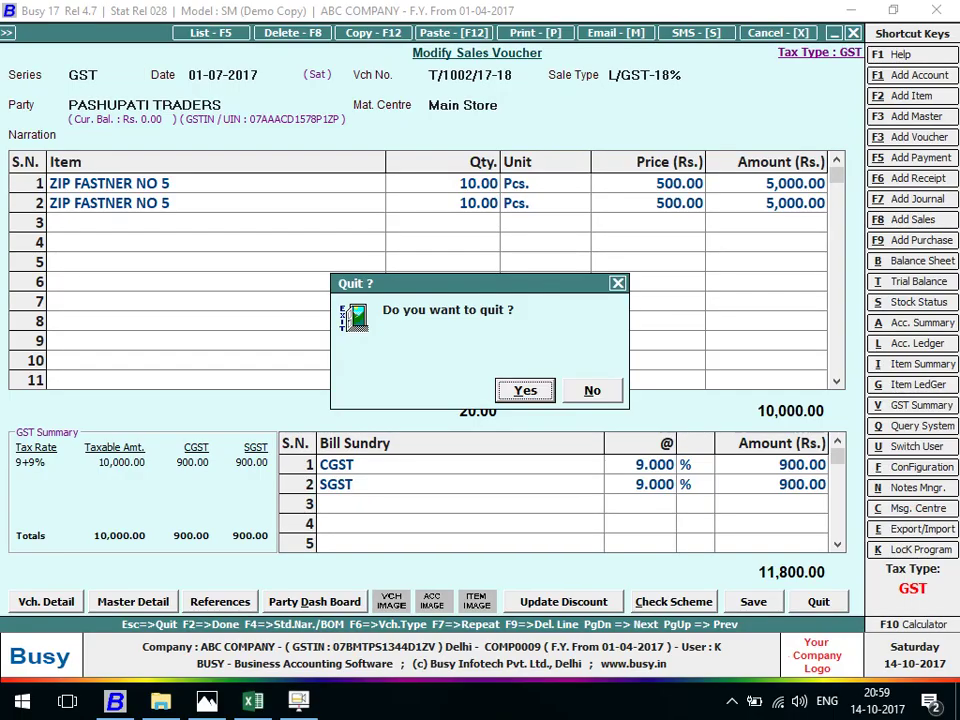
key(Return)
key(Escape)
key(Left)
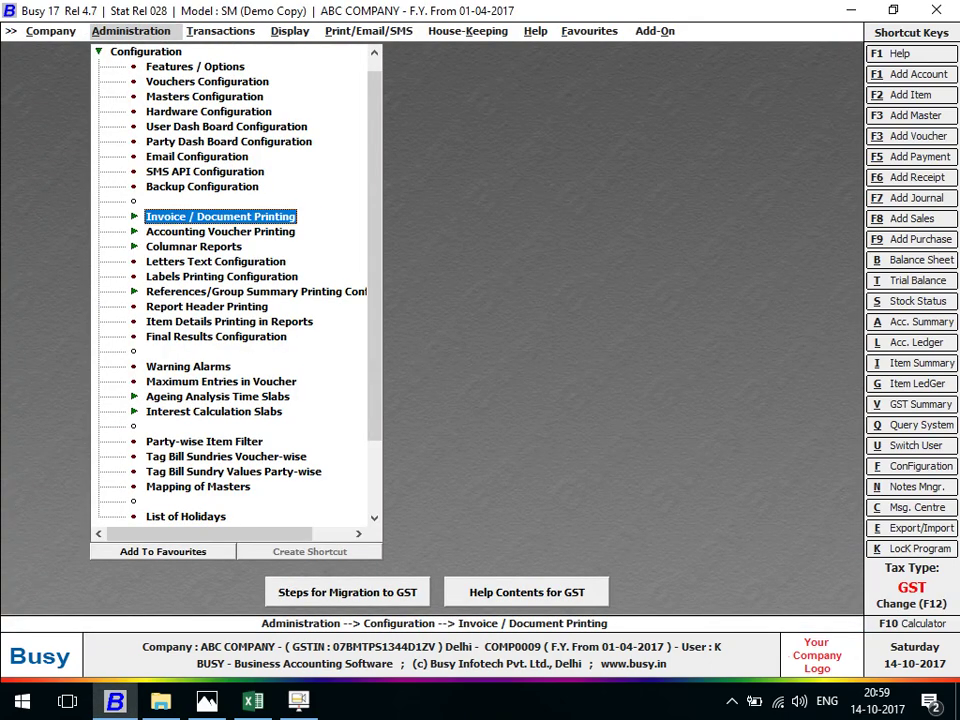
Set Print Outer Box And Vertical Lines to N in the sales invoice configuration and save
key(Return)
key(Return)
key(Return)
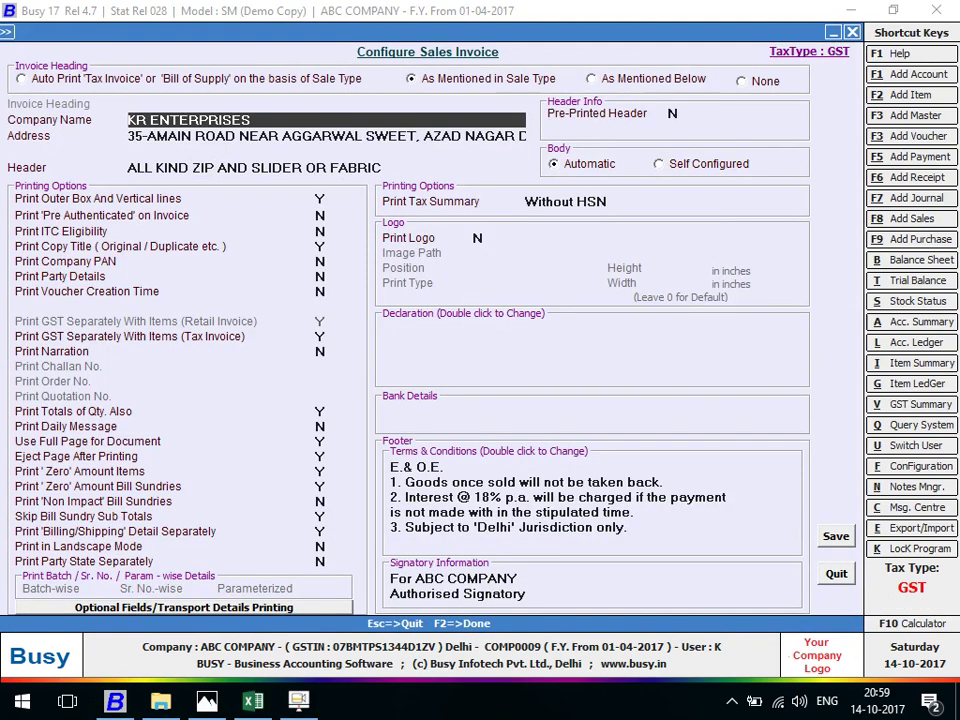
key(Return)
key(Return)
key(Return)
key(Return)
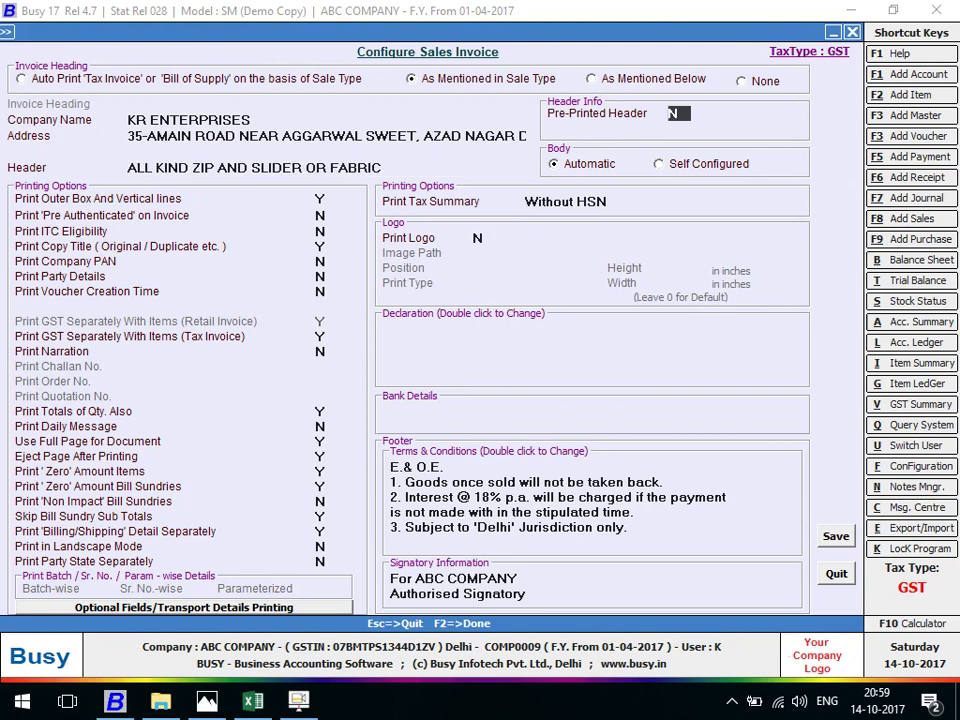
key(Return)
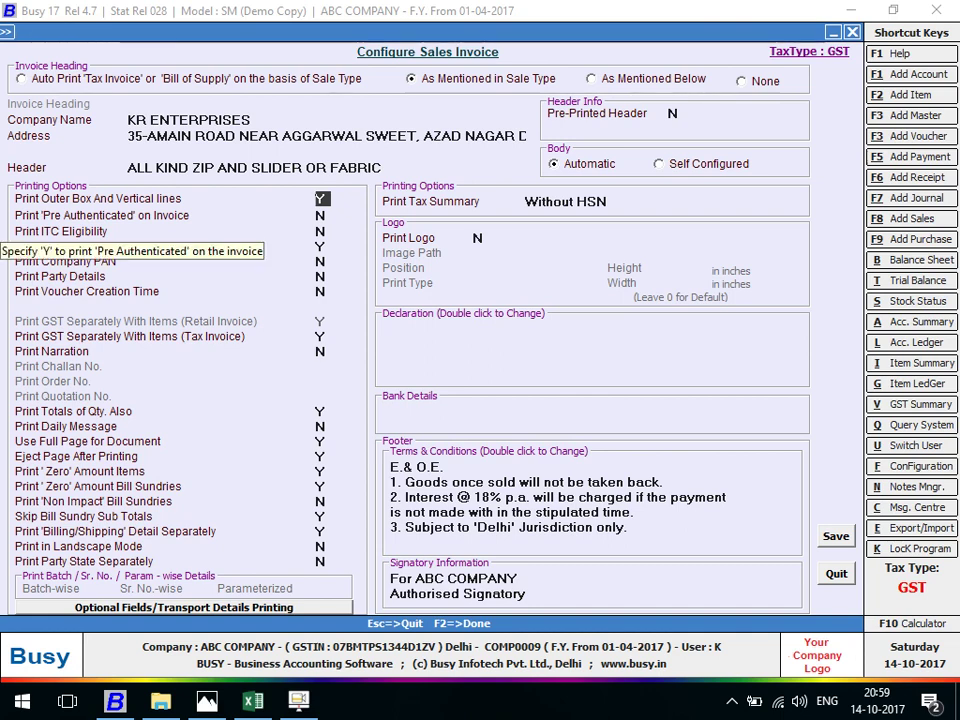
text(N)
key(F2)
key(Return)
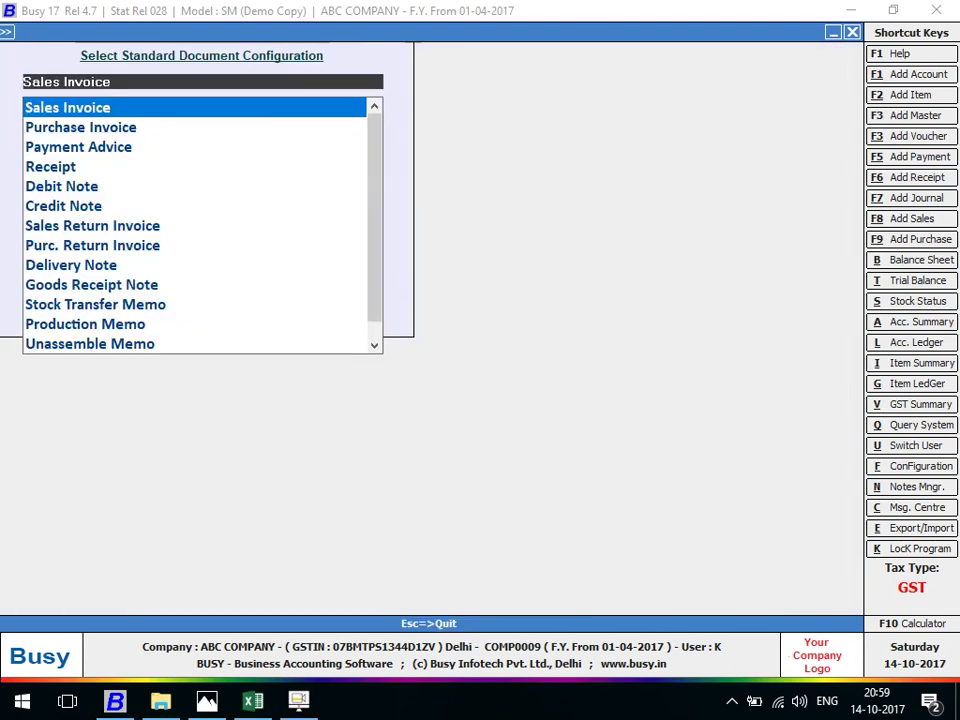
key(Escape)
Preview invoice T/1002/17-18 without borders, then close the preview
key(Right)
key(Return)
key(Down)
key(Return)
key(Return)
key(Return)
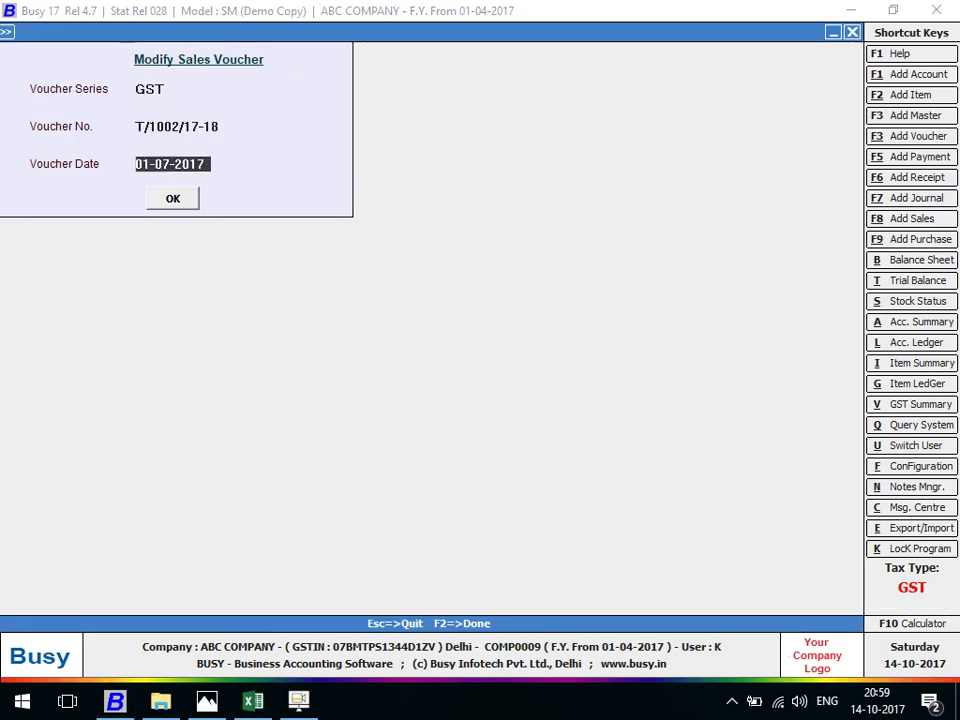
key(Return)
key(Return)
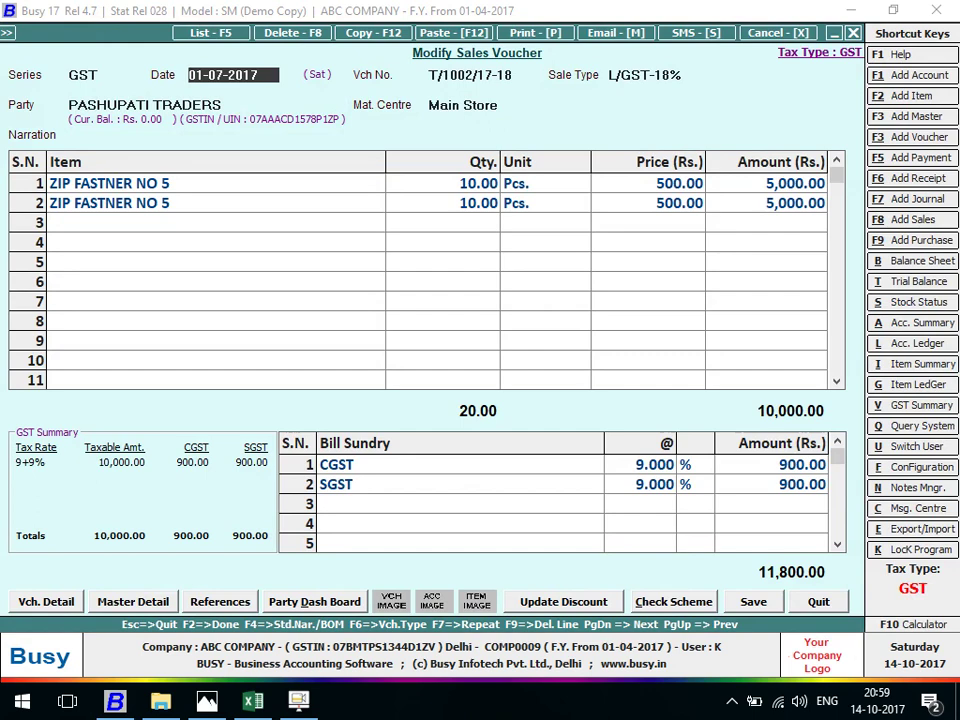
key(alt+p)
key(Return)
key(Return)
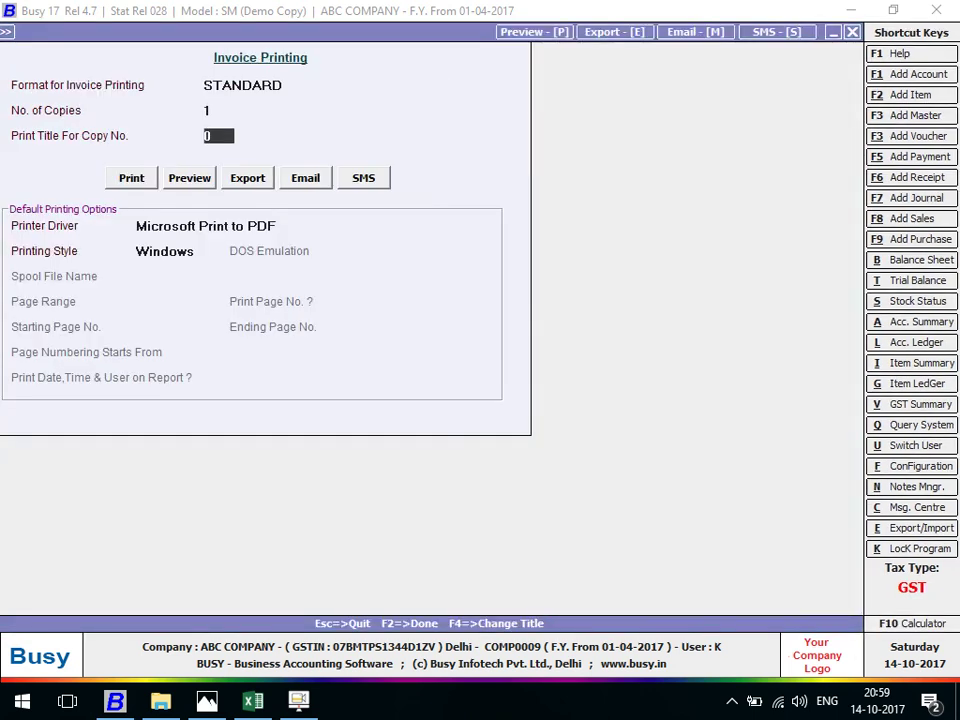
key(Return)
key(Return)
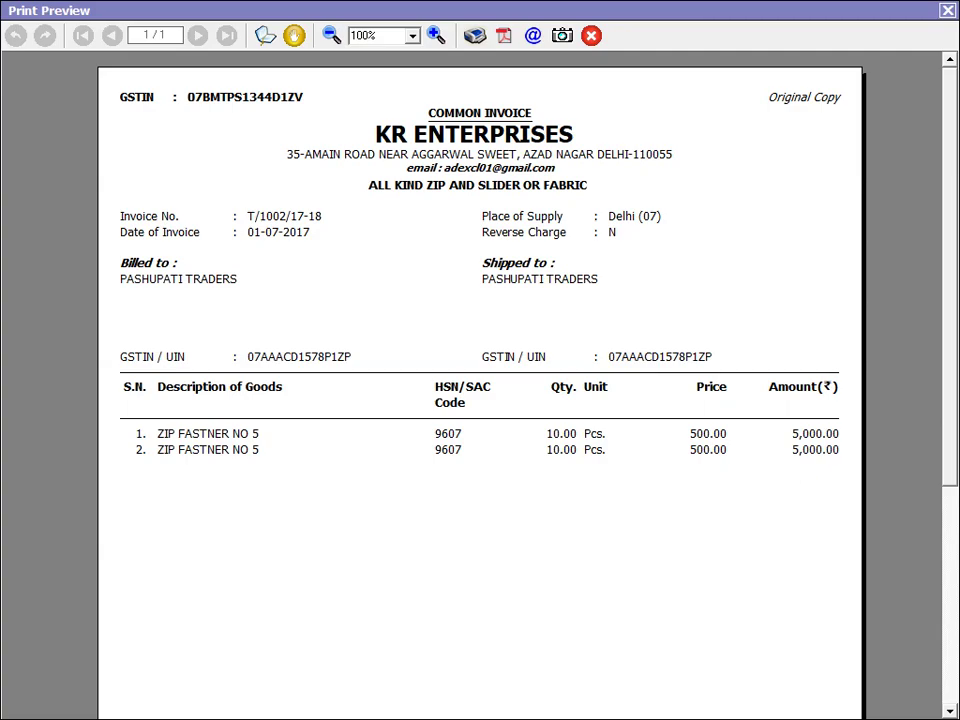
key(Escape)
key(Escape)
key(Escape)
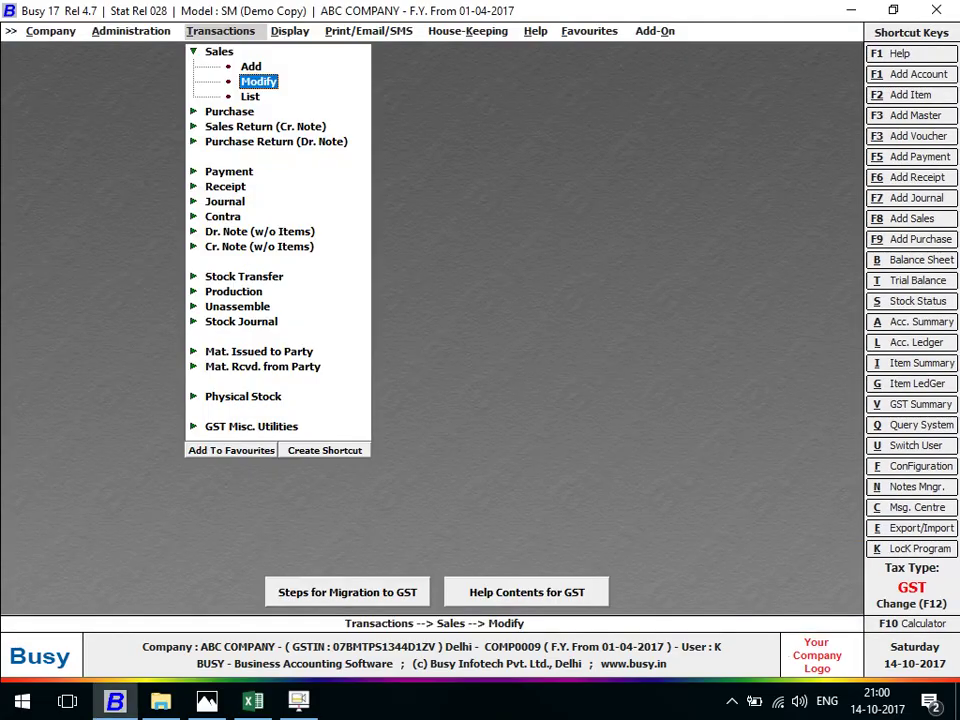
Set Print Outer Box and Print 'Pre Authenticated' on Invoice to Y, then save the sales invoice configuration
key(Left)
key(Return)
key(Return)
key(Return)
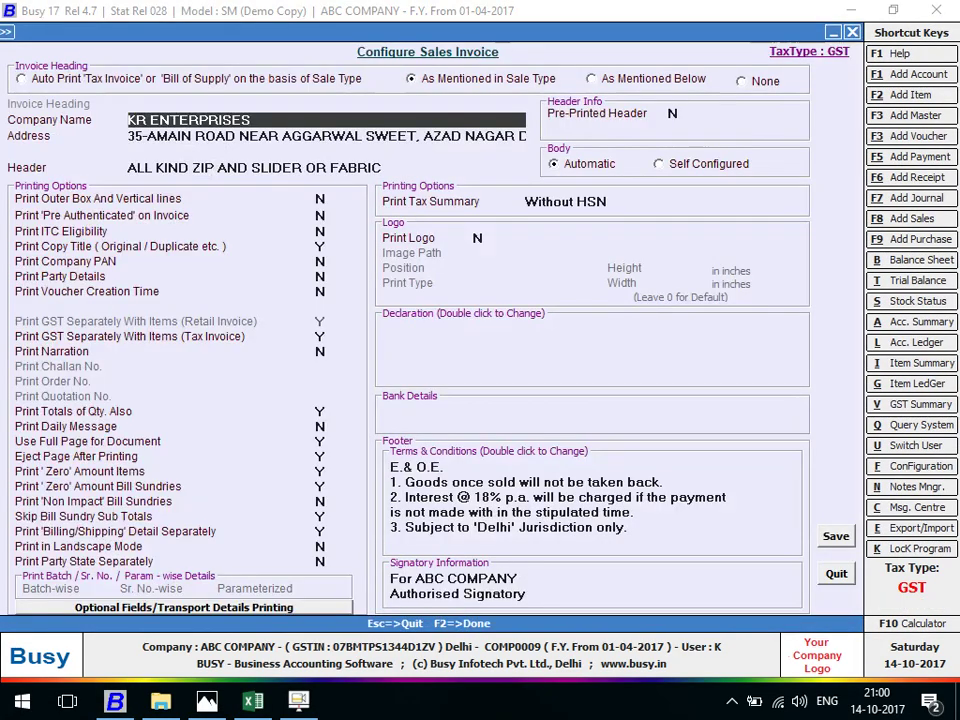
key(Return)
key(Return)
key(Return)
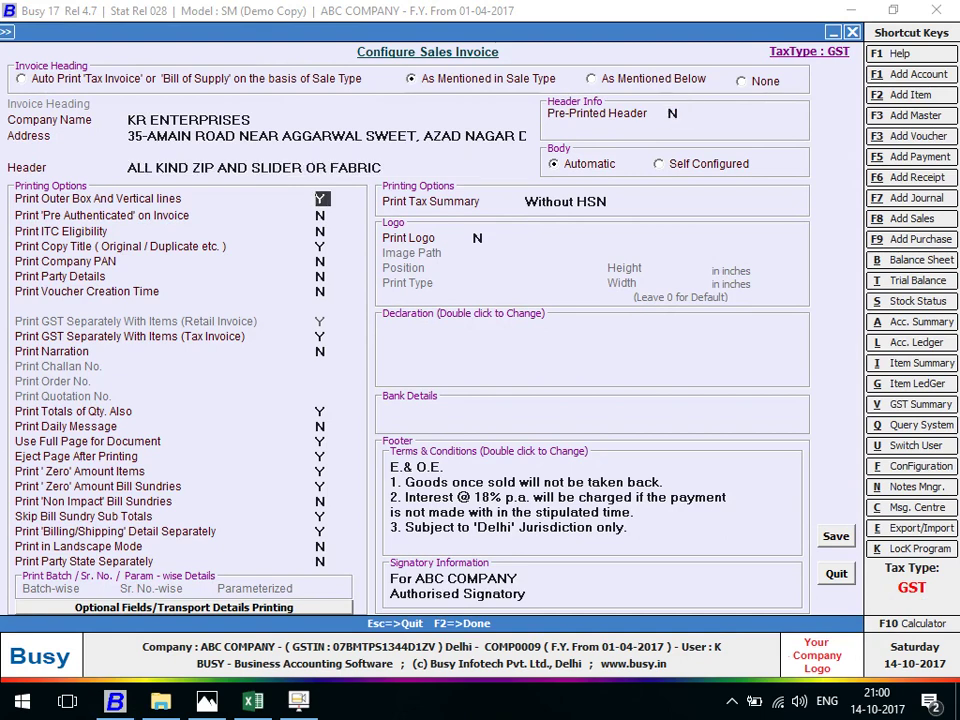
key(Return)
text(y)
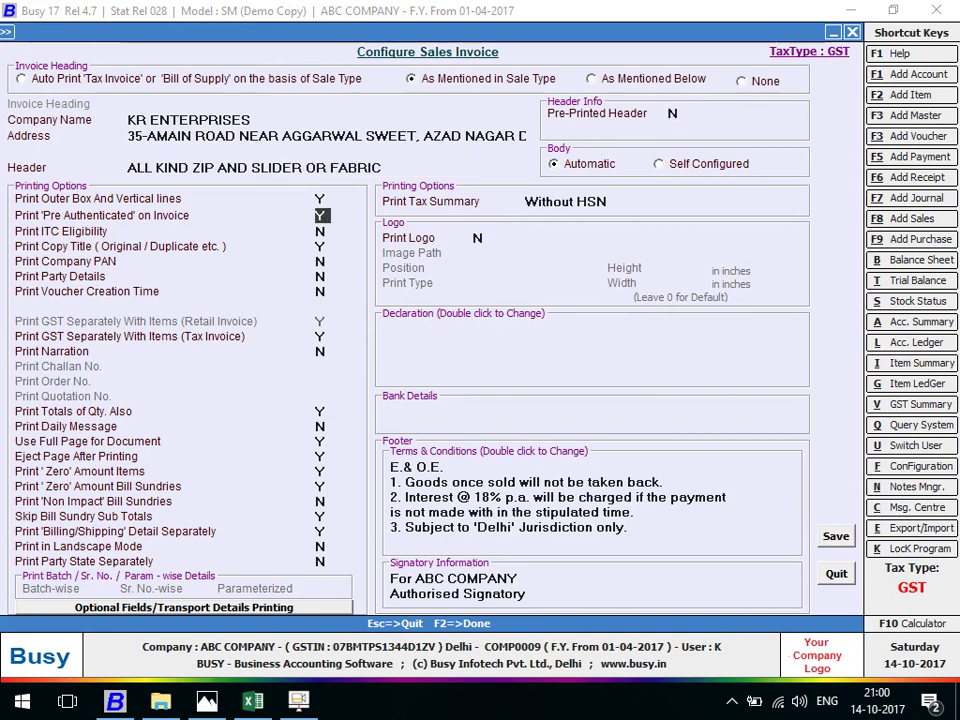
key(Escape)
key(Escape)
Preview invoice T/1002/17-18 showing the 'Pre Authenticated by' line
key(Right)
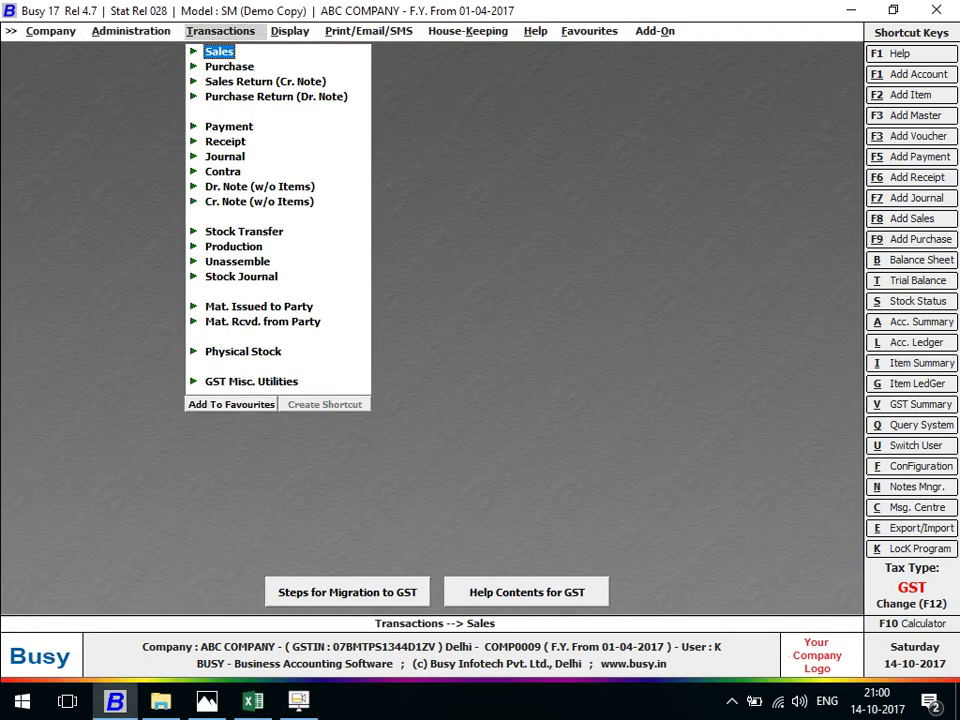
key(Return)
key(Down)
key(Return)
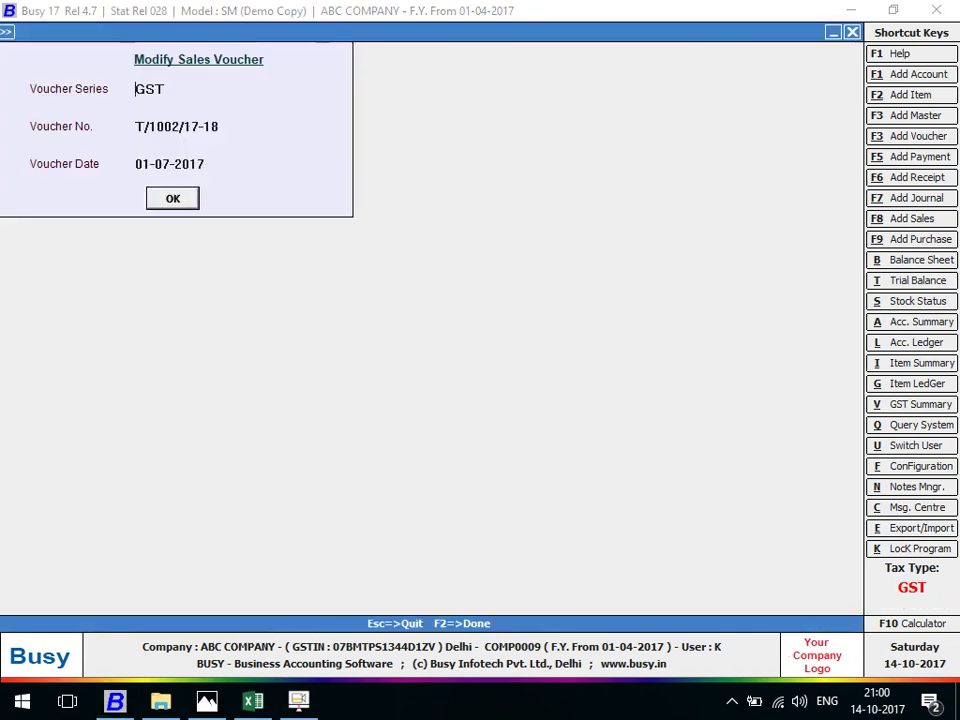
key(F2)
key(alt+p)
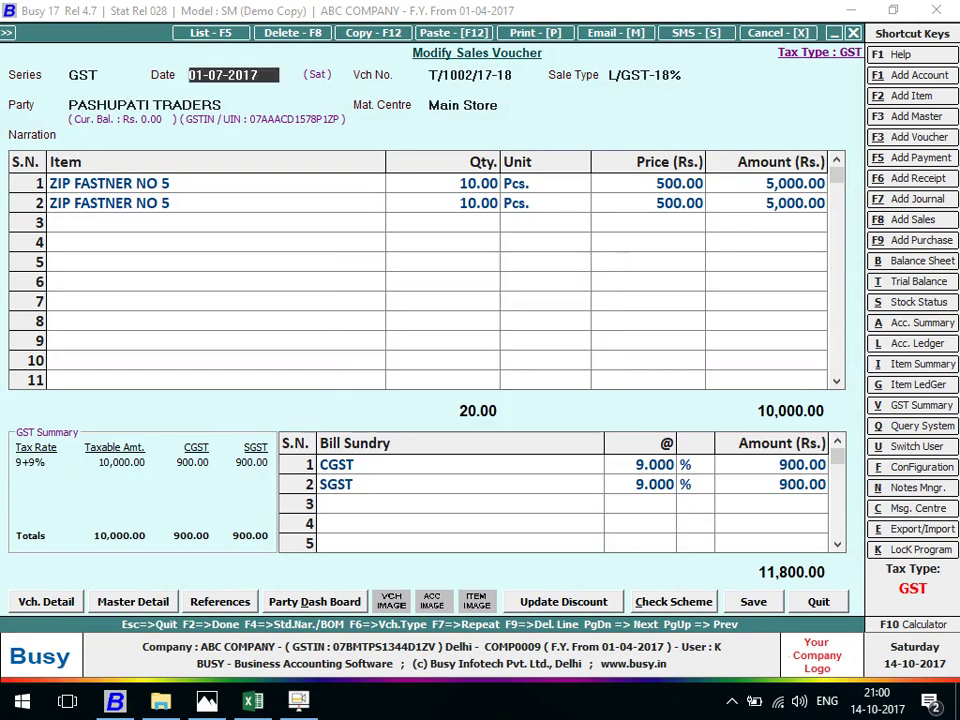
key(Return)
key(Right)
key(Return)
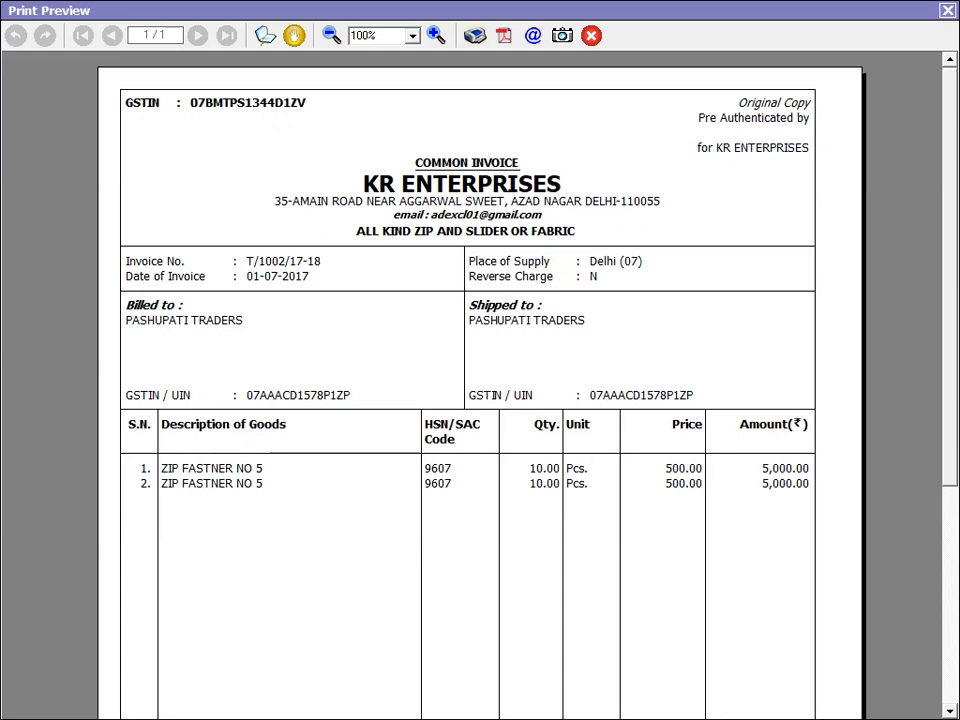
key(Escape)
Quit the sales voucher and go to the standard document configuration list
key(Escape)
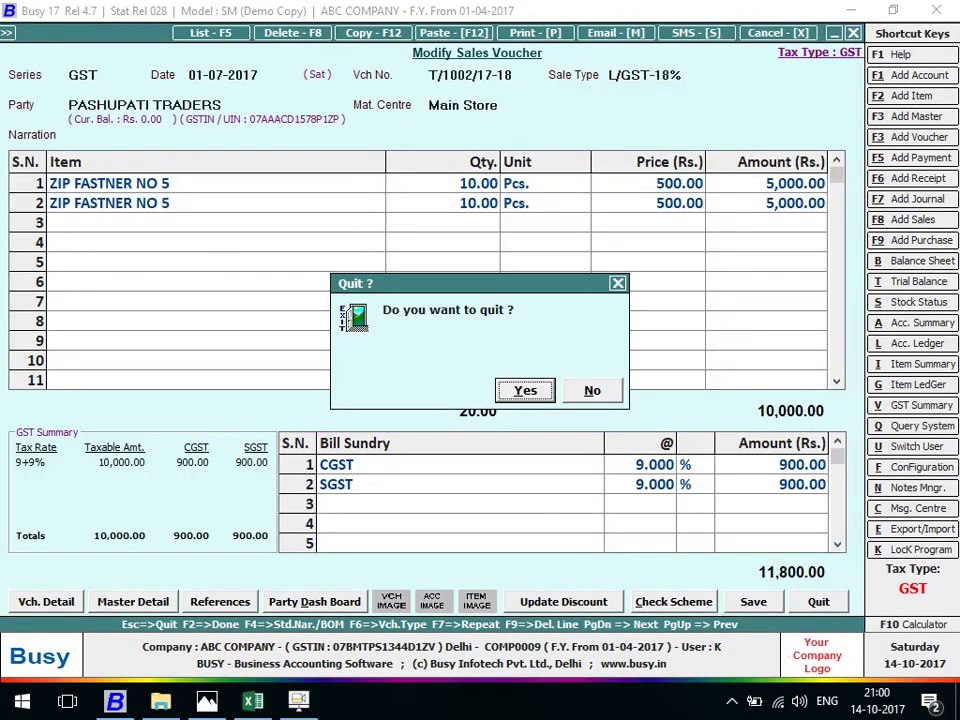
key(Return)
key(Escape)
key(Left)
Set Print 'Pre Authenticated' and Print Copy Title to N on the sales invoice and save
key(Return)
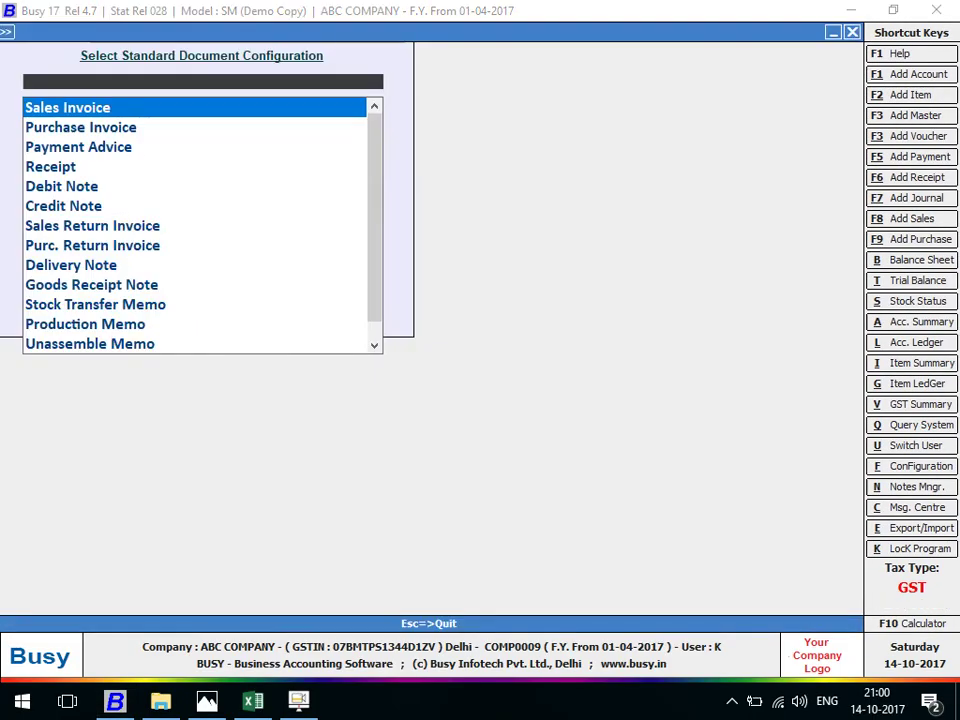
key(Escape)
key(Return)
key(Return)
key(Return)
key(Return)
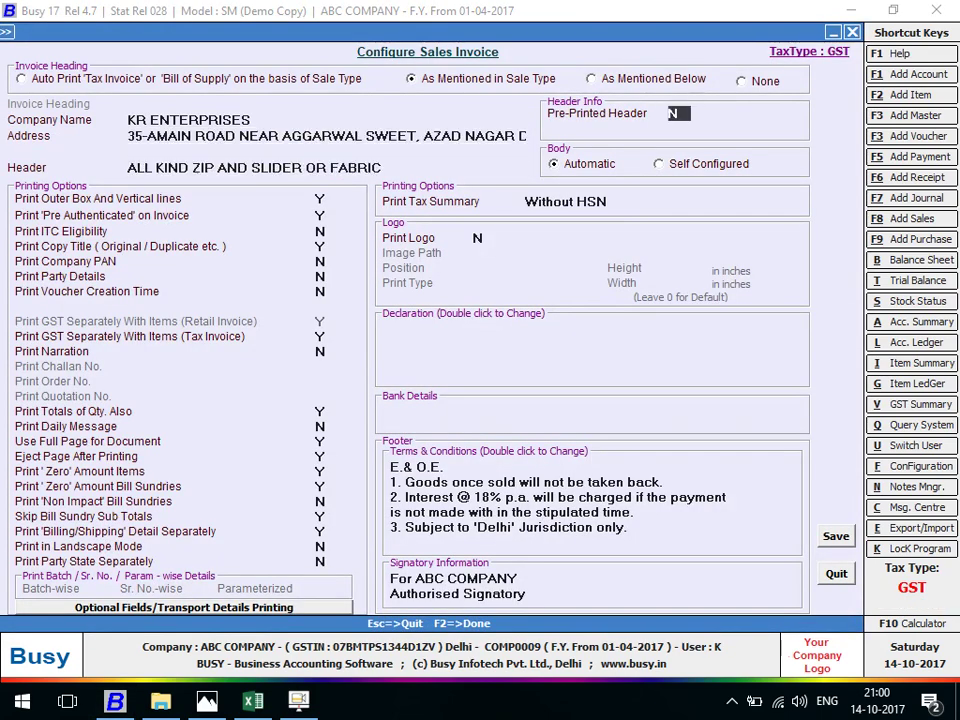
key(Return)
key(Return)
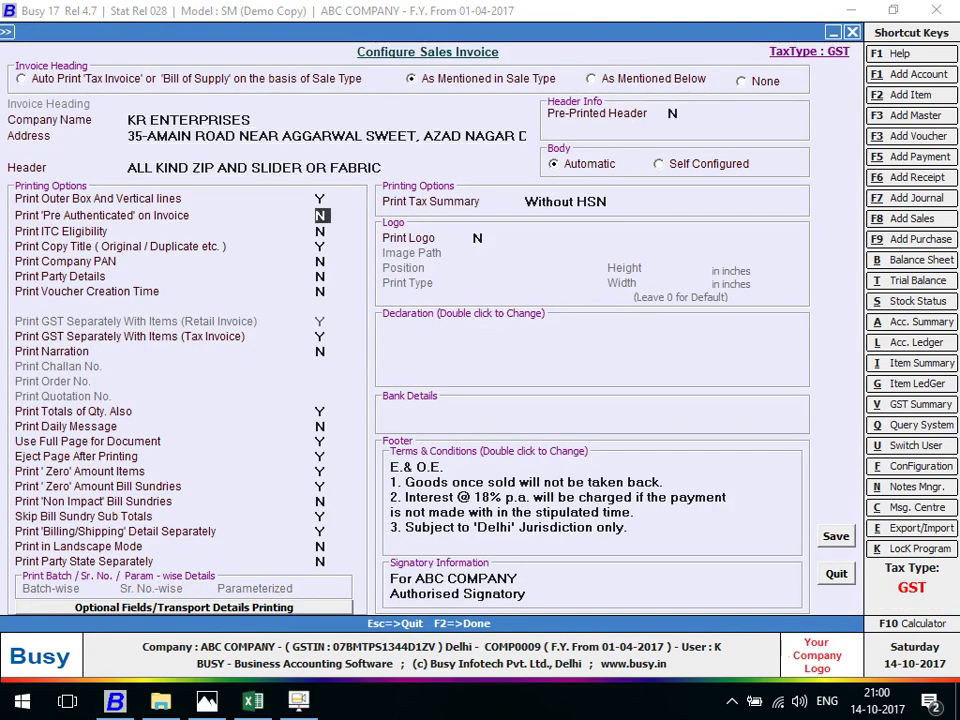
key(Return)
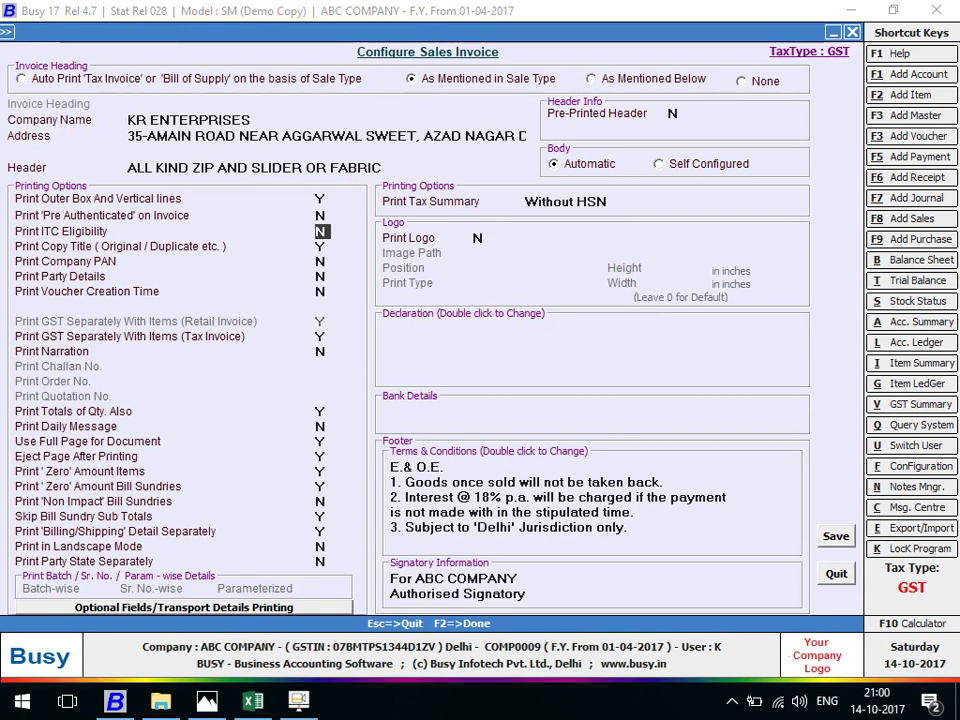
click(320, 246)
text(n)
key(Escape)
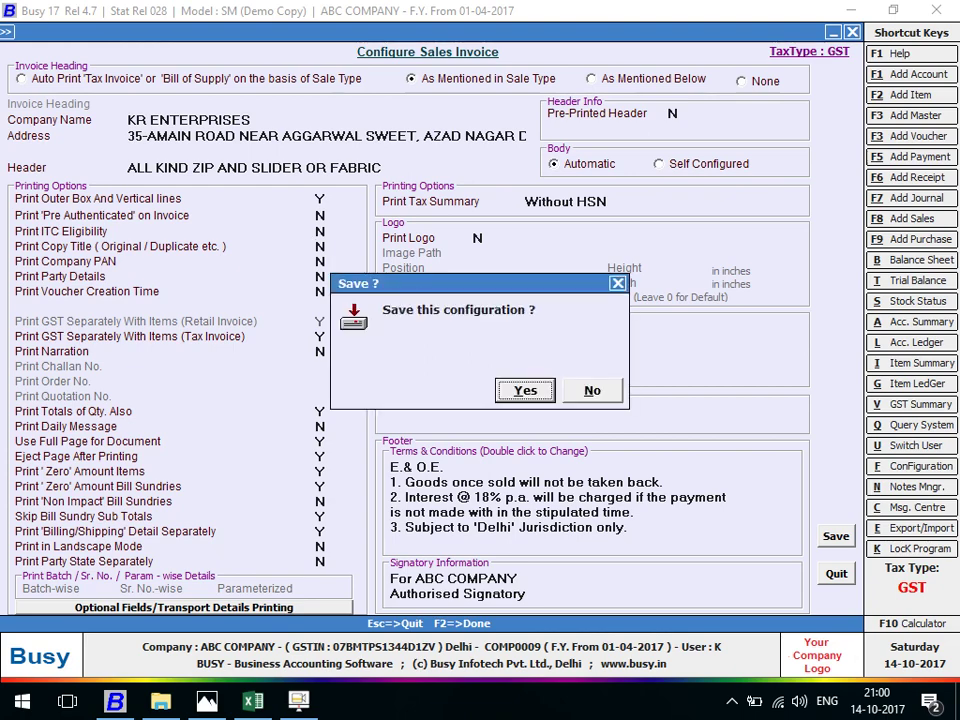
key(Return)
key(Escape)
key(Return)
Preview GST invoice T/1002/17-18 without the Pre Authenticated line or copy title, then quit
key(Down)
key(Return)
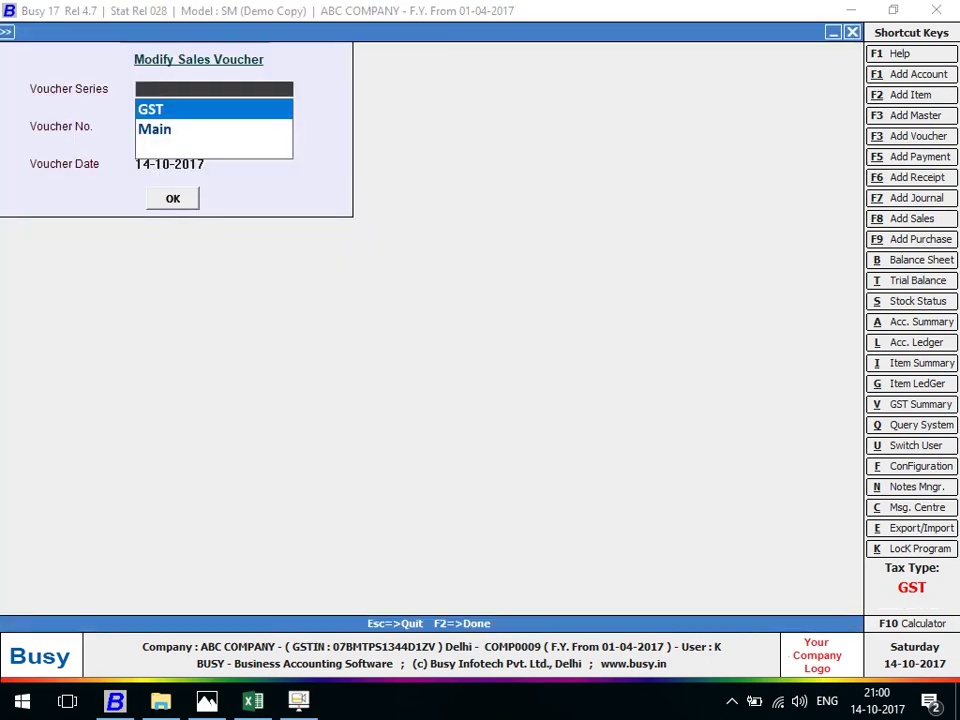
key(Return)
key(Return)
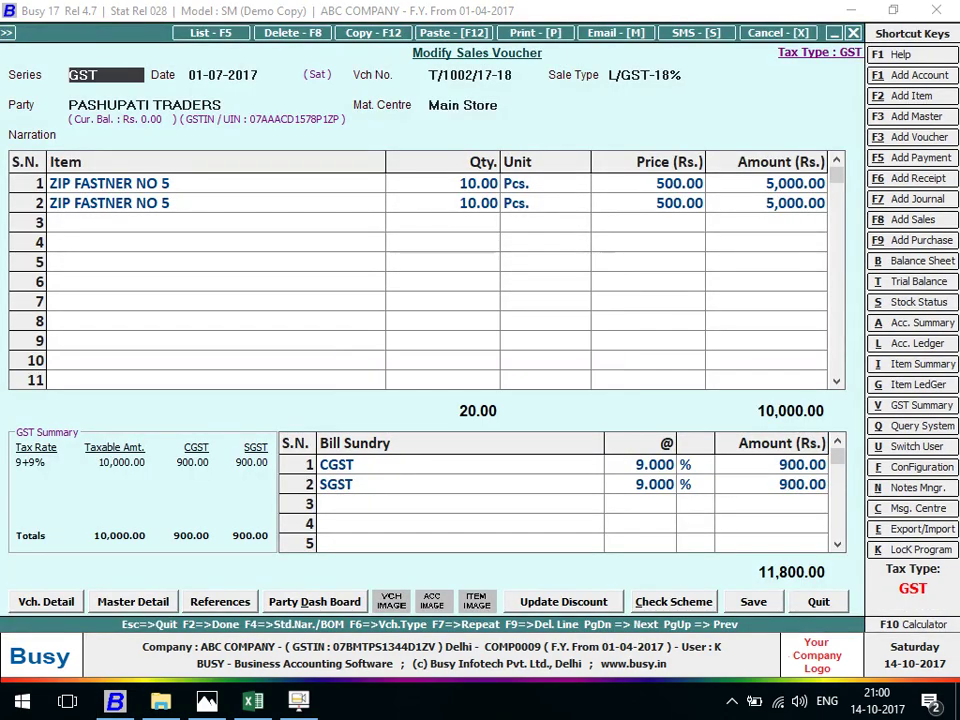
key(alt+p)
key(alt+p)
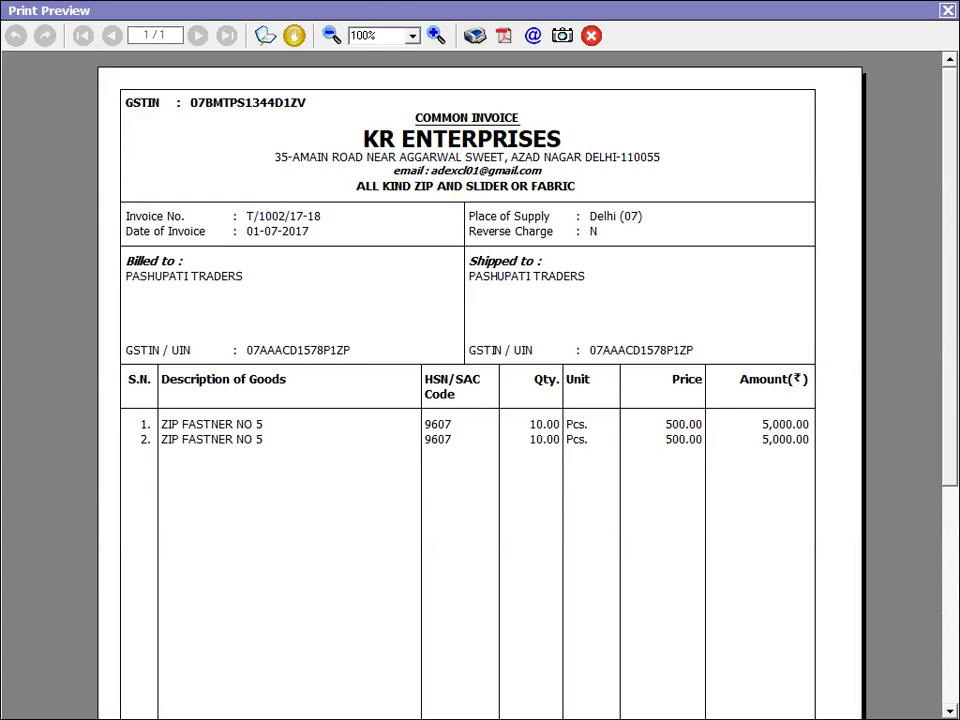
key(Escape)
key(Escape)
key(Return)
key(Escape)
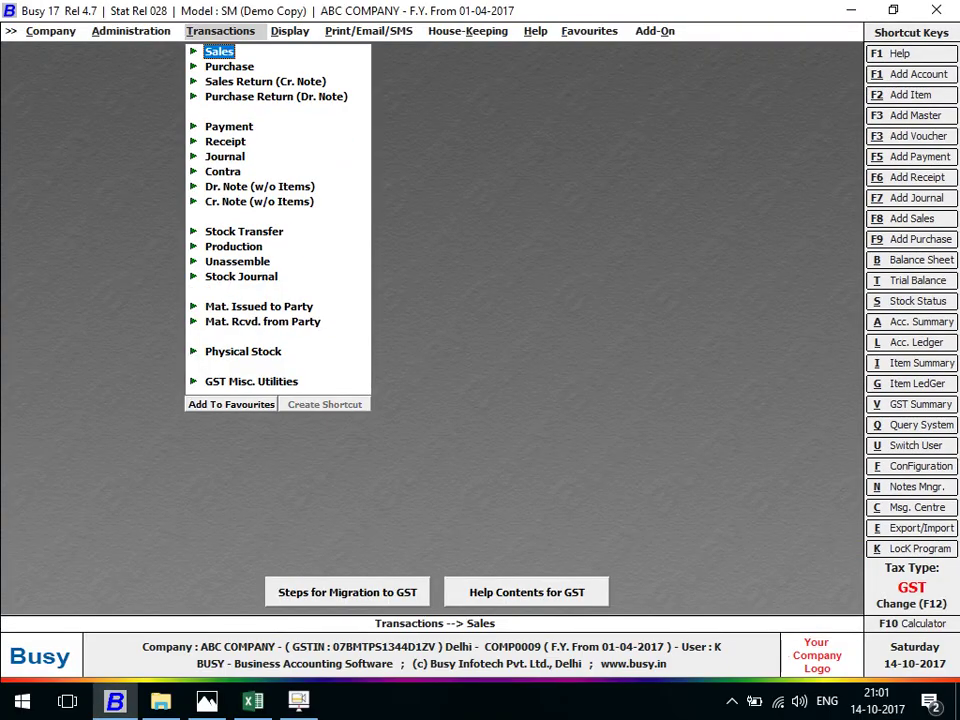
key(Left)
Set Print Copy Title and Company PAN to Y in the sales invoice configuration
key(Return)
key(Return)
key(Return)
key(Return)
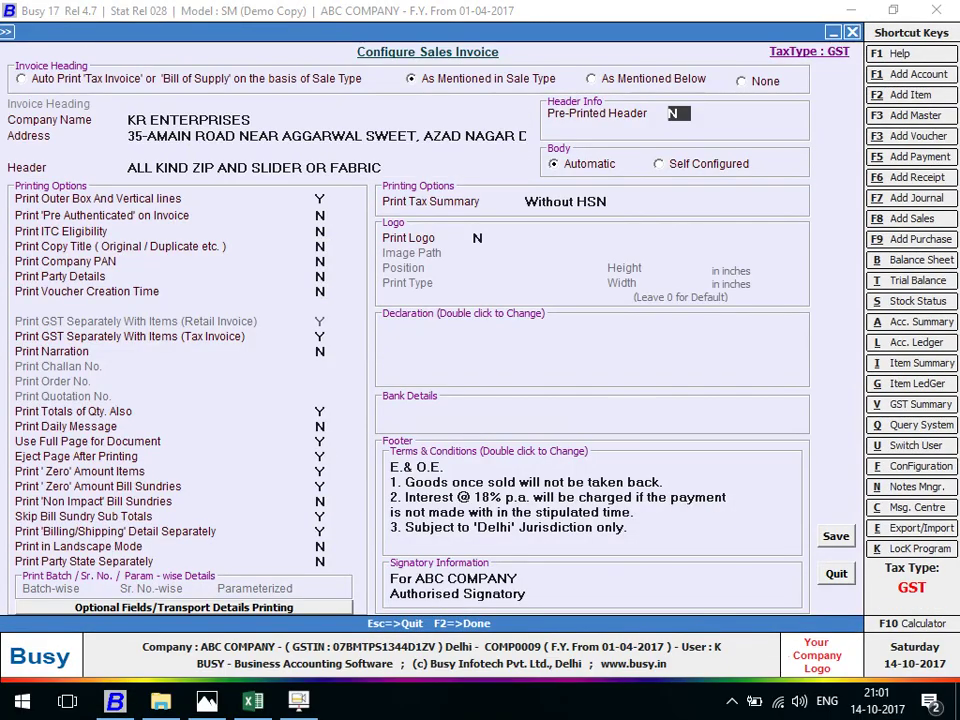
key(Return)
key(Return)
key(Return)
key(Return)
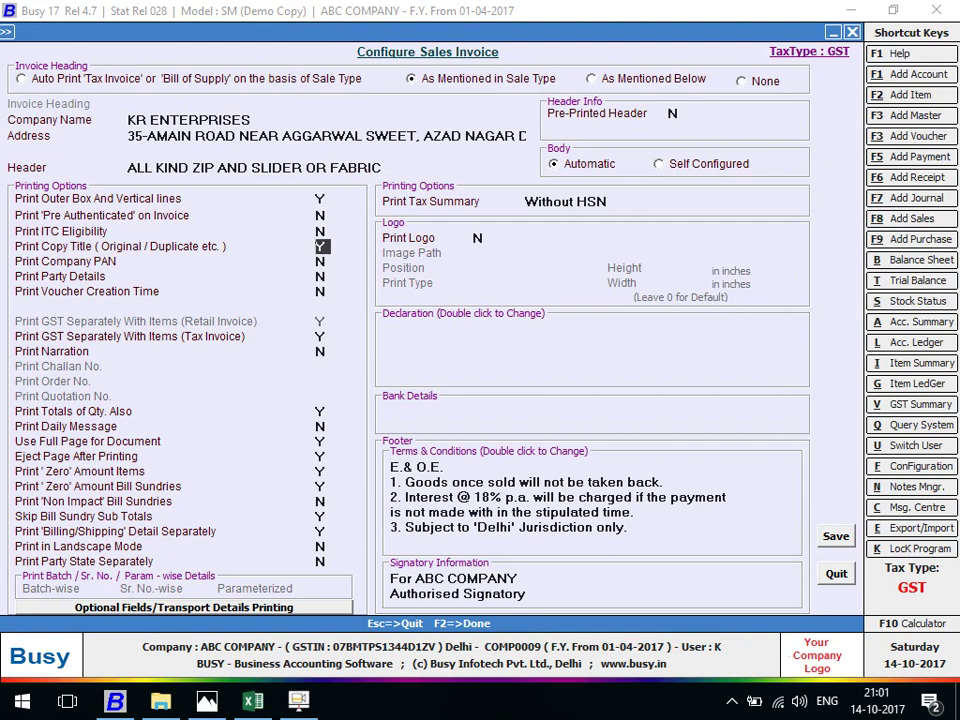
key(Return)
text(Y)
key(Return)
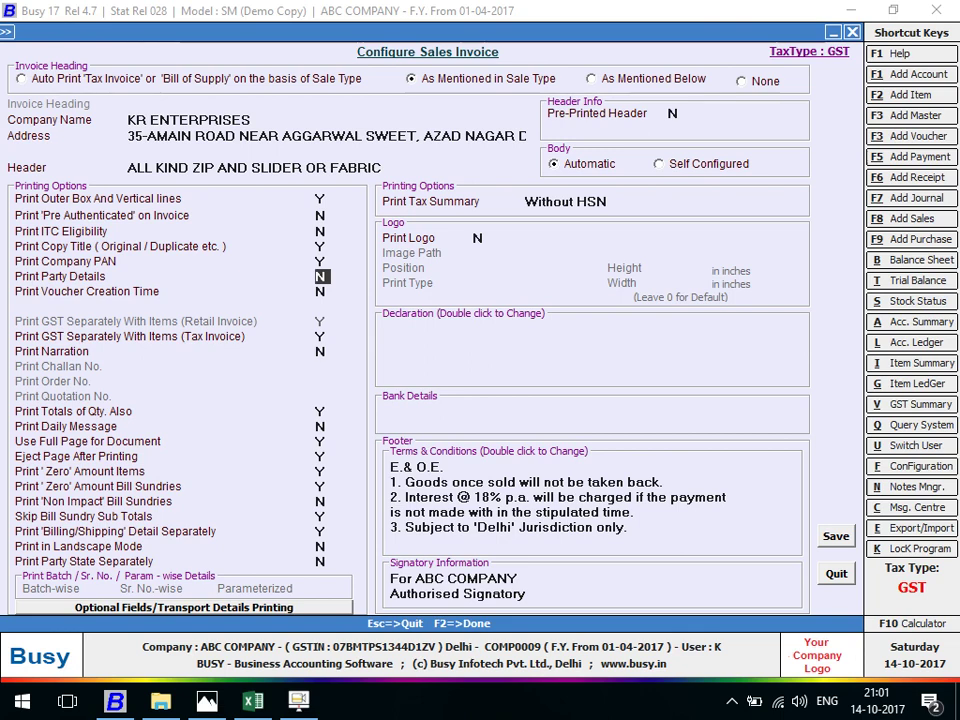
text(y)
key(Return)
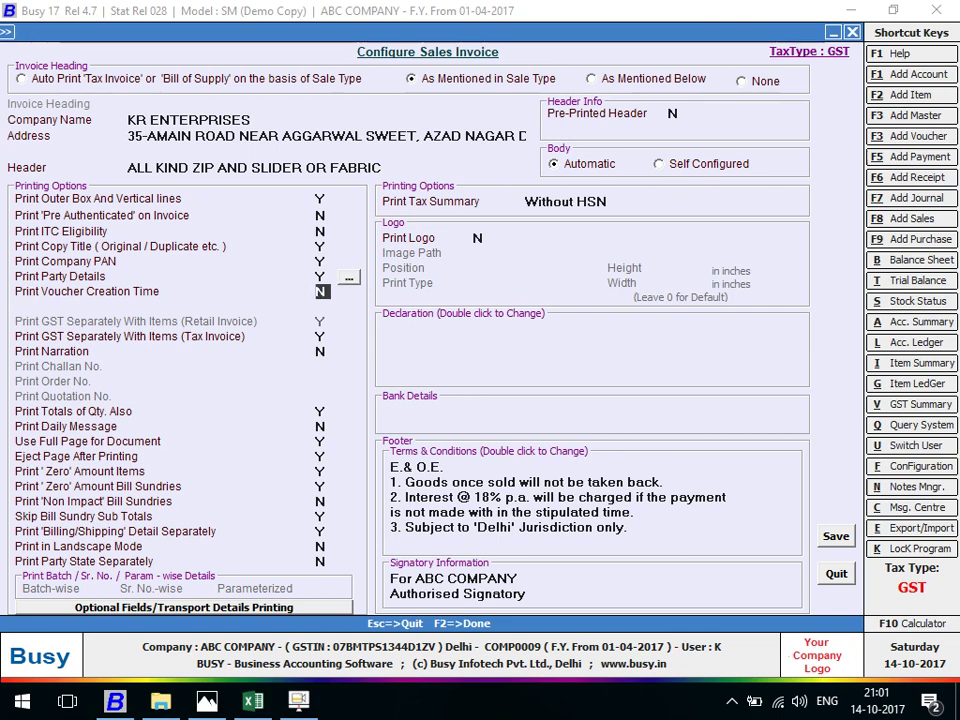
Print party details with PAN, E-Mail ID, Mobile No. and Aadhaar No., and save
key(shift+Tab)
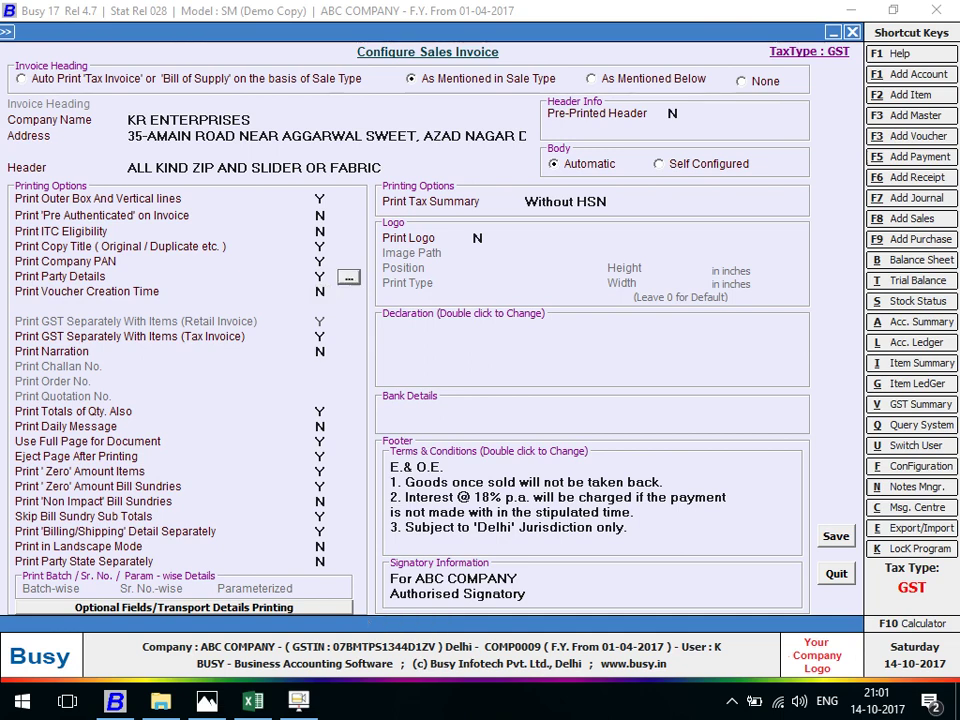
key(Return)
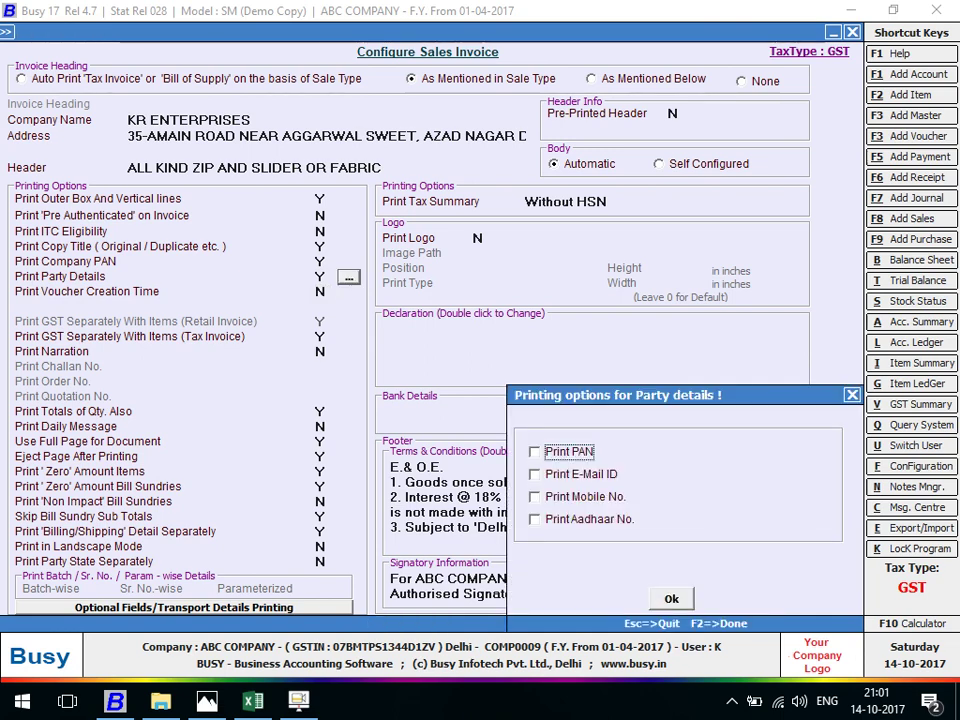
key(space)
key(Down)
key(space)
key(Down)
key(space)
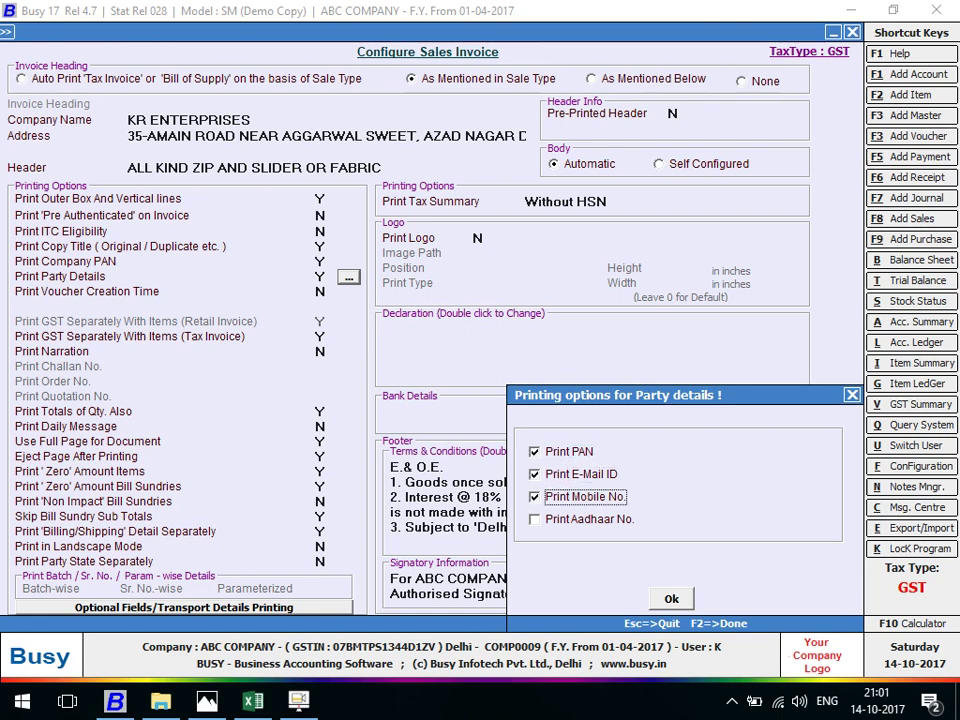
key(Down)
key(space)
key(F2)
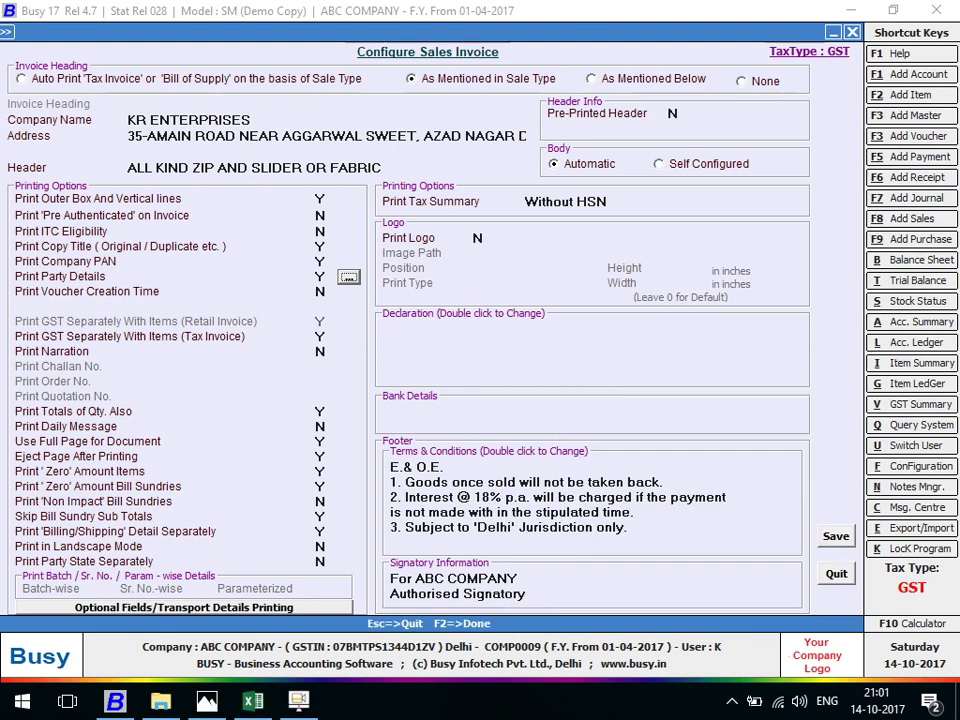
key(F2)
key(Escape)
Open sales voucher T/1002/17-18 for modification
key(Right)
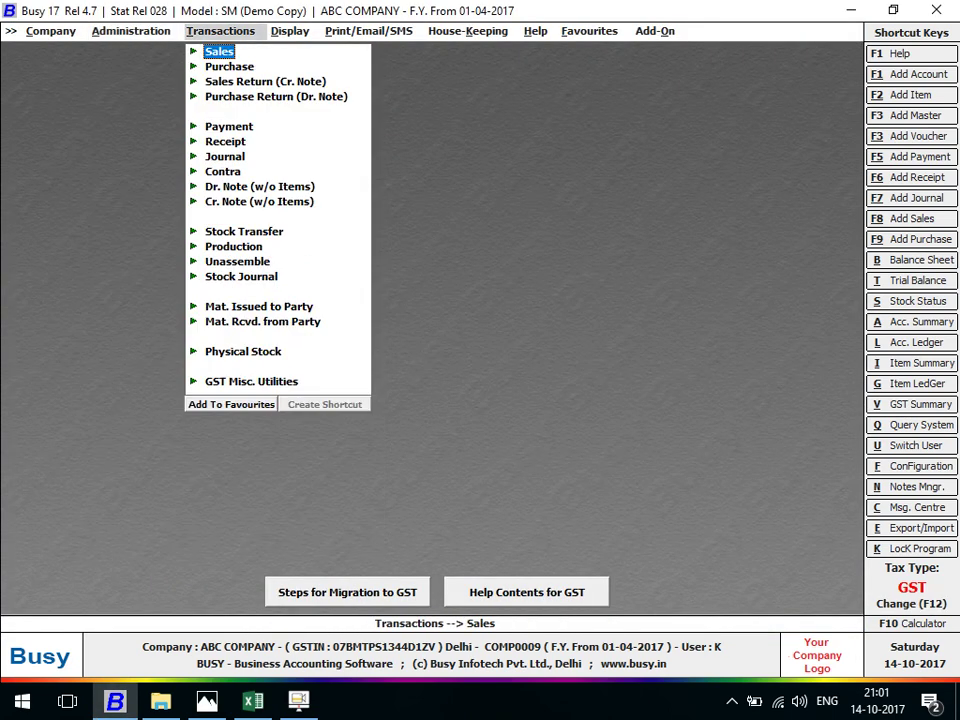
key(Return)
key(Down)
key(Return)
key(Return)
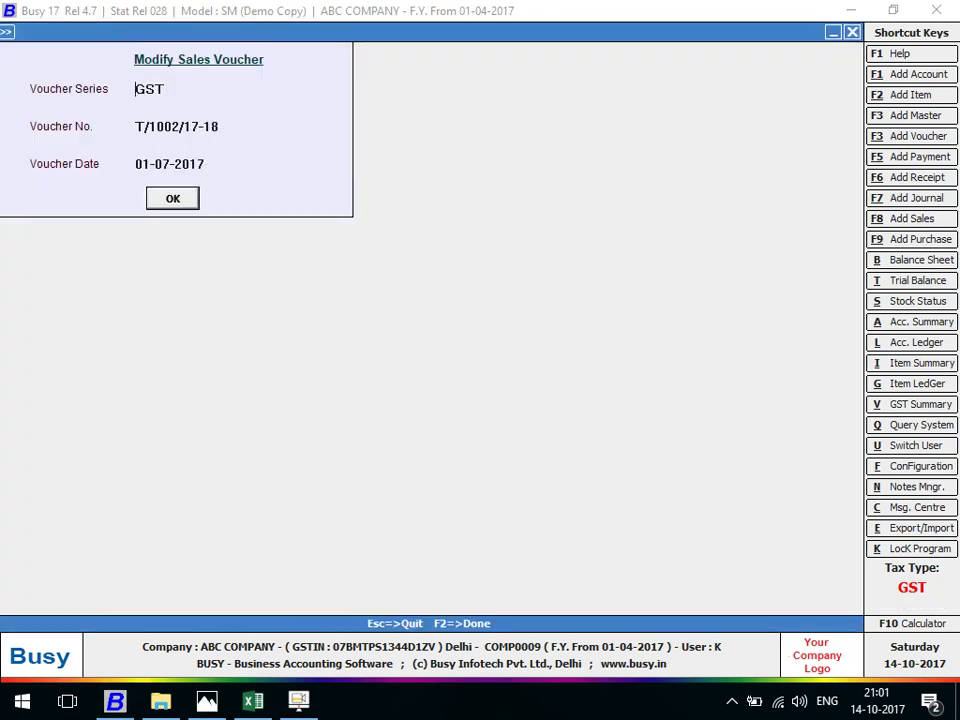
key(F2)
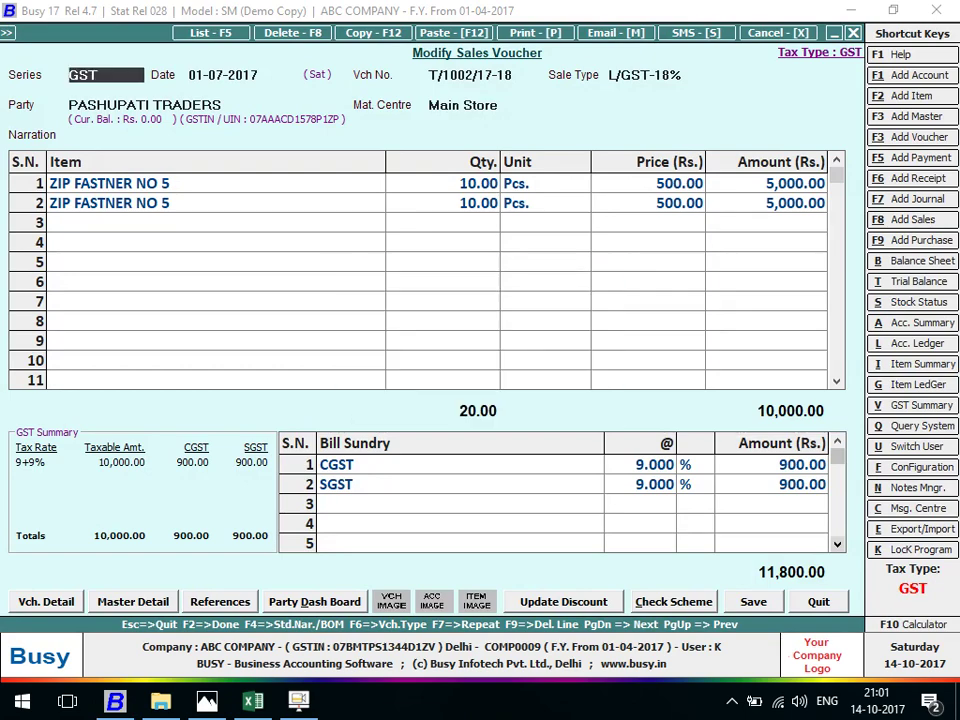
Preview the invoice in STANDARD format with party PAN, e-mail, mobile and Aadhaar, then close it
key(alt+p)
key(Return)
key(Return)
key(F2)
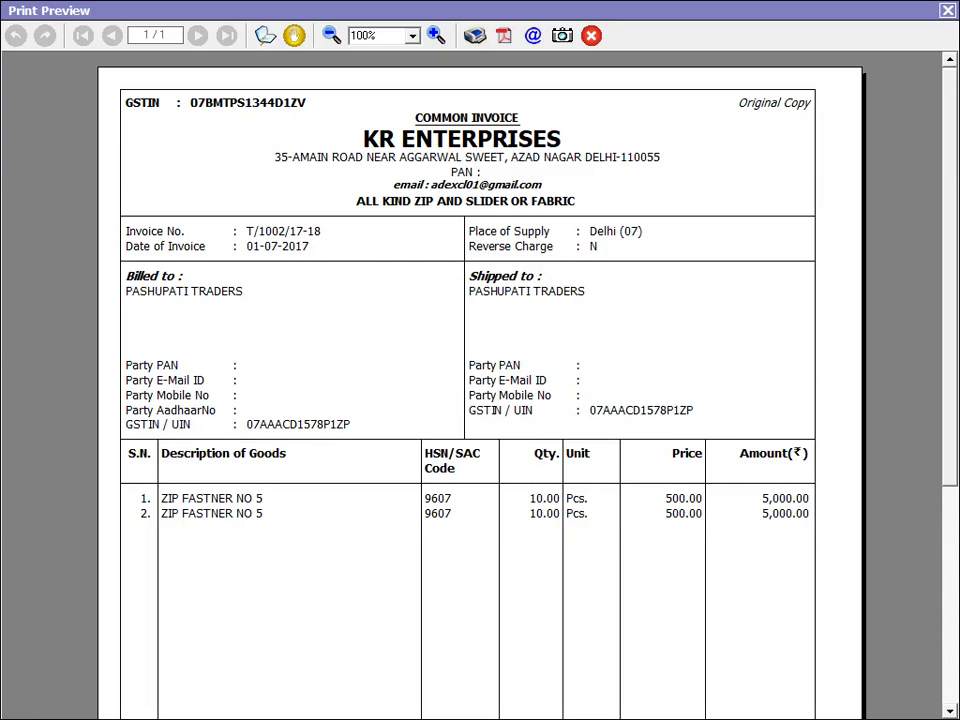
key(Escape)
key(Escape)
key(Escape)
Set Print Voucher Creation Time to Y in the sales invoice print configuration and save
key(Left)
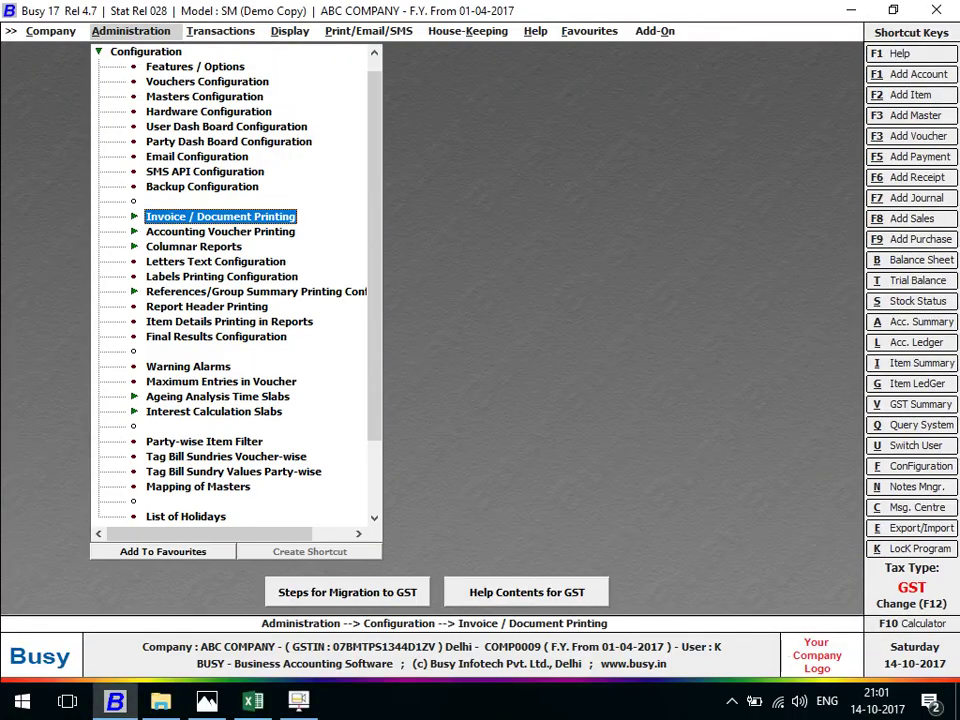
key(Return)
key(Return)
key(Return)
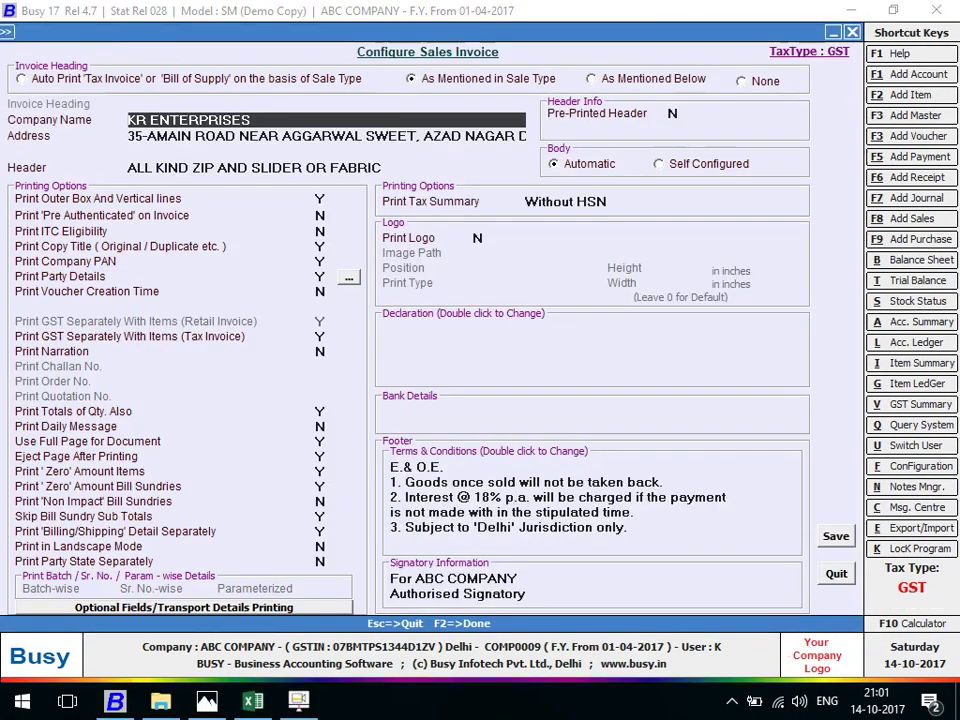
key(Return)
key(Return)
key(Return)
key(Return)
key(Return)
key(Return)
key(Return)
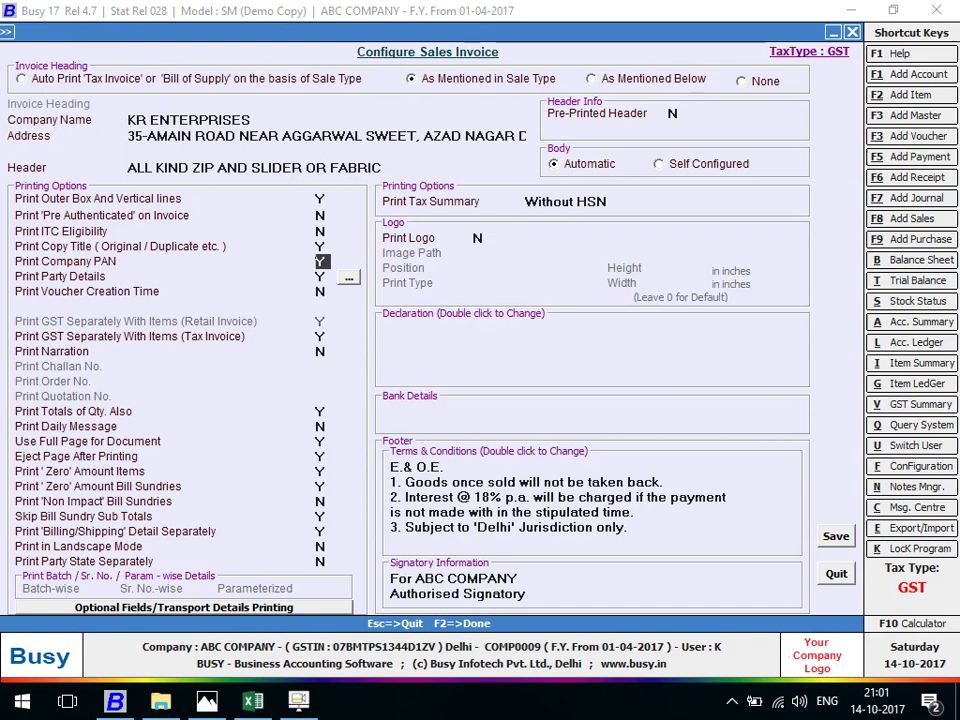
key(Return)
text(N)
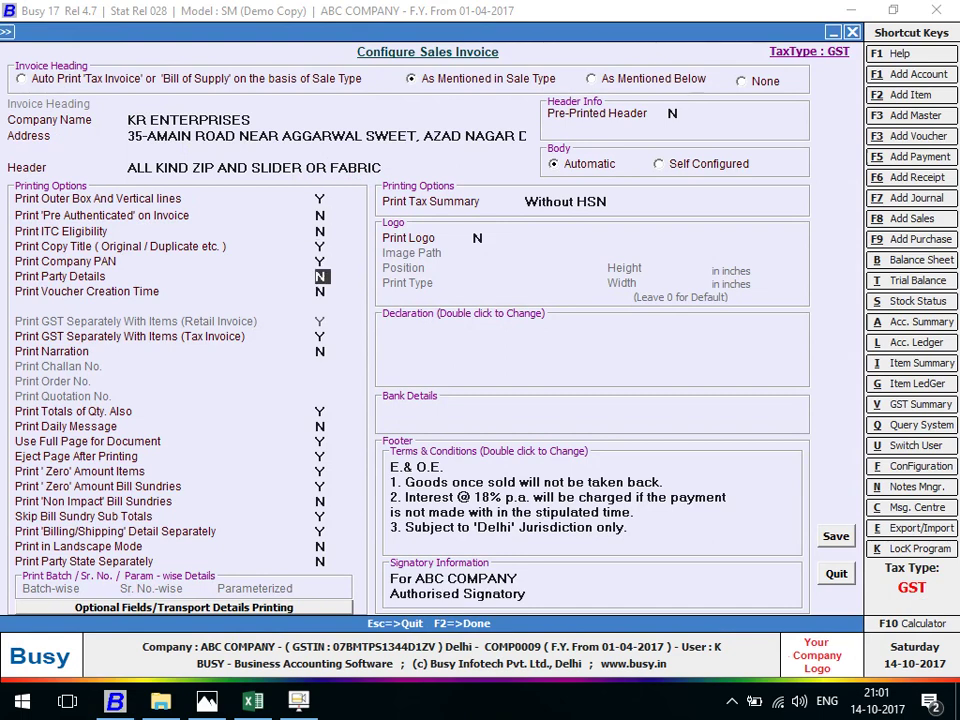
key(Return)
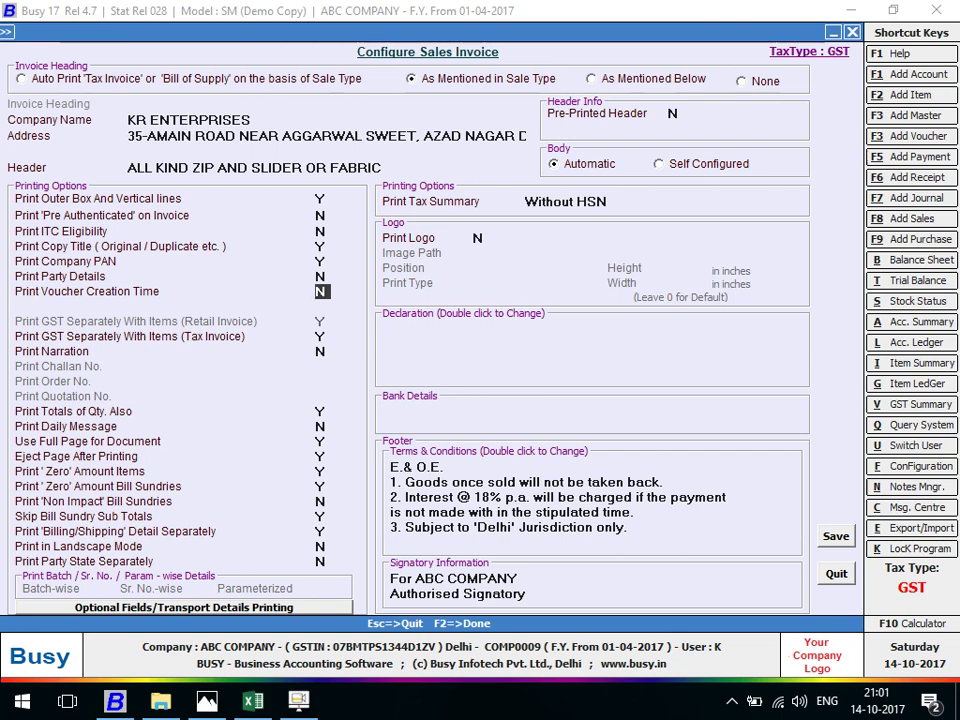
key(y)
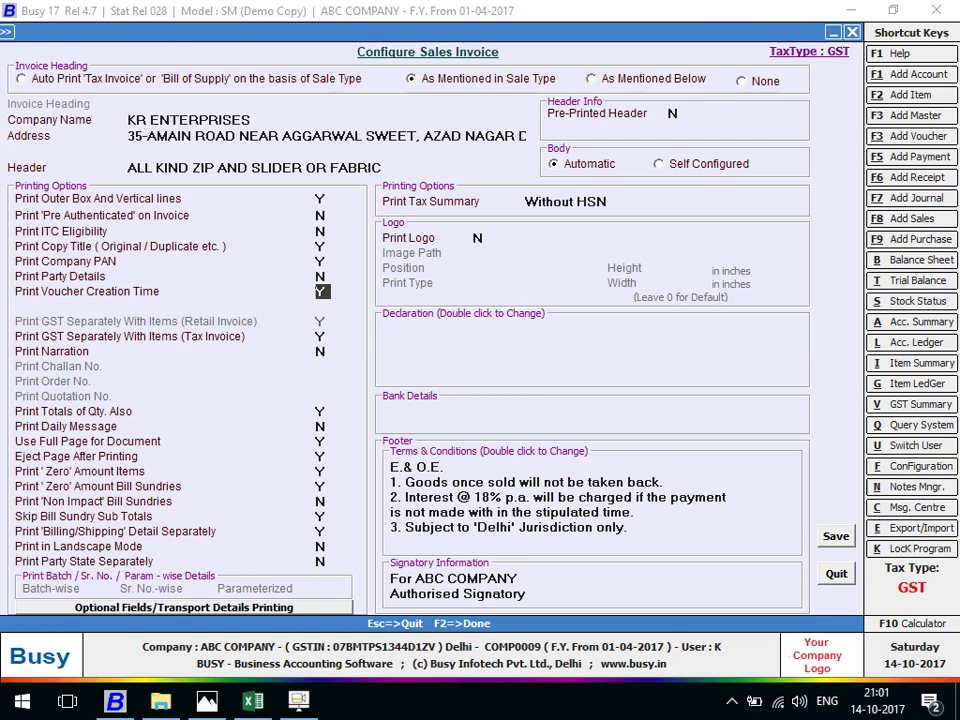
key(F2)
key(Return)
key(Escape)
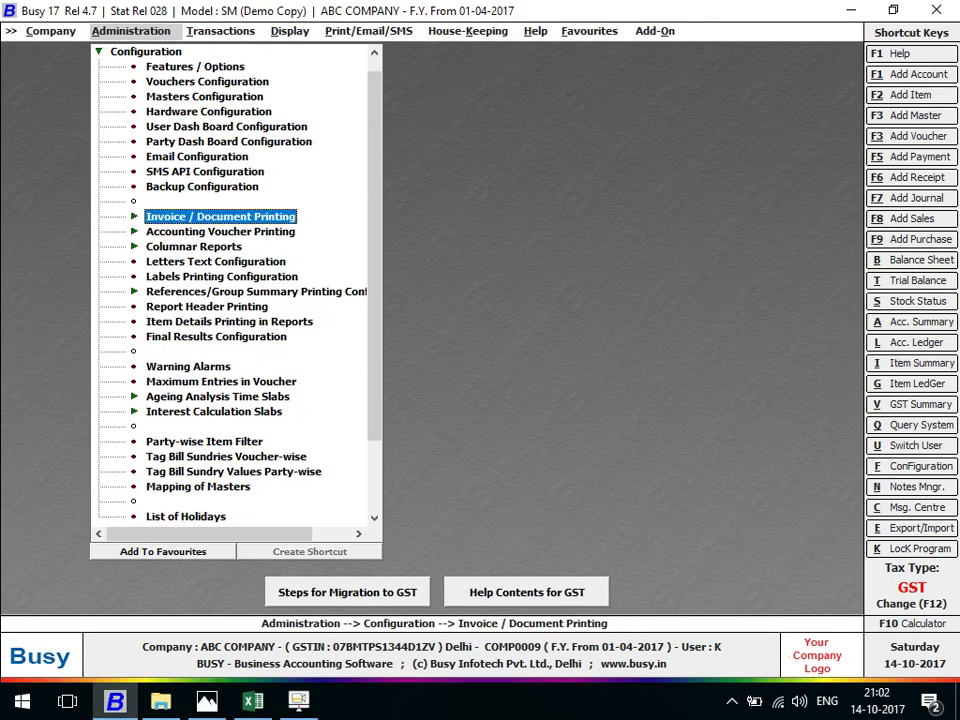
Start modifying a sales voucher, accepting the GST series to reach T/1002/17-18
key(Right)
key(Return)
key(Return)
key(Return)
Resave T/1002/17-18, preview it in STANDARD format showing 08:35 PM, then close preview and voucher
key(Return)
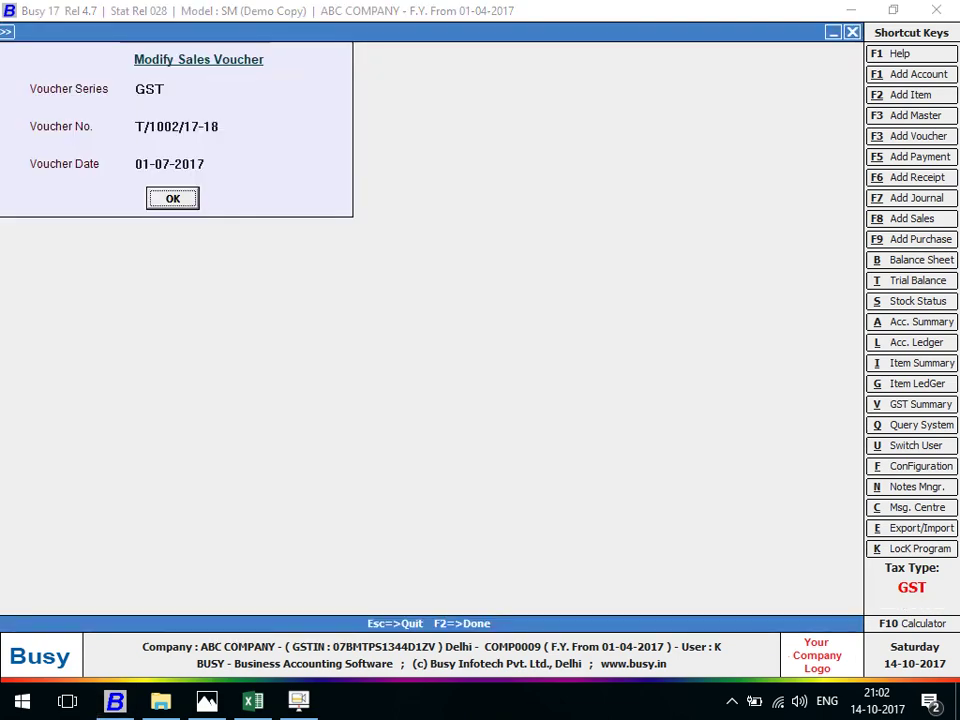
key(Return)
key(F2)
key(Return)
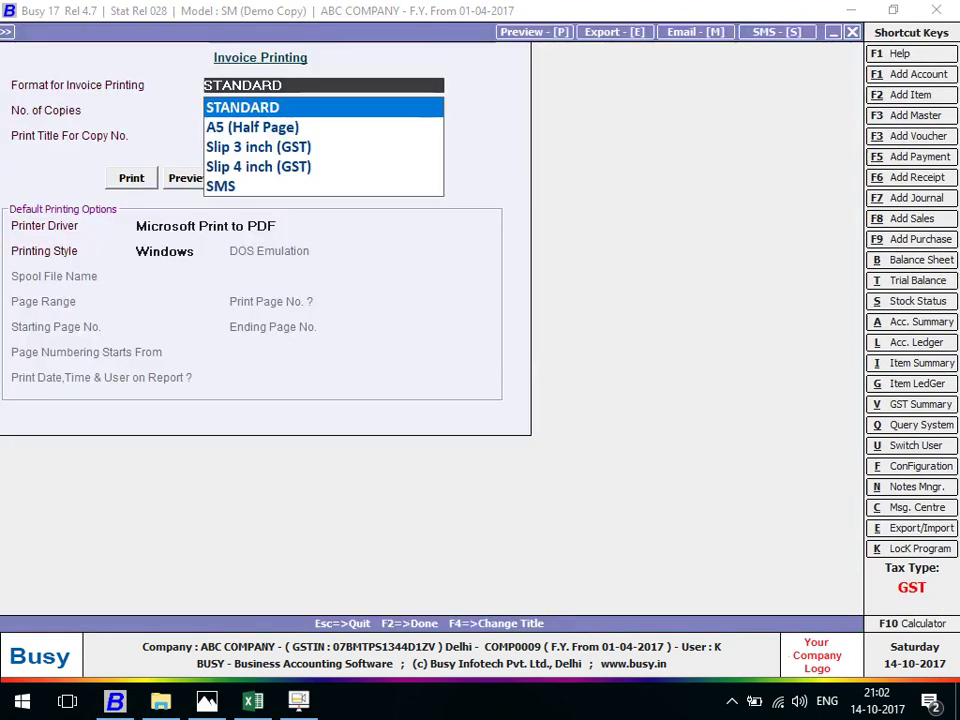
key(Return)
key(Return)
key(Return)
key(Return)
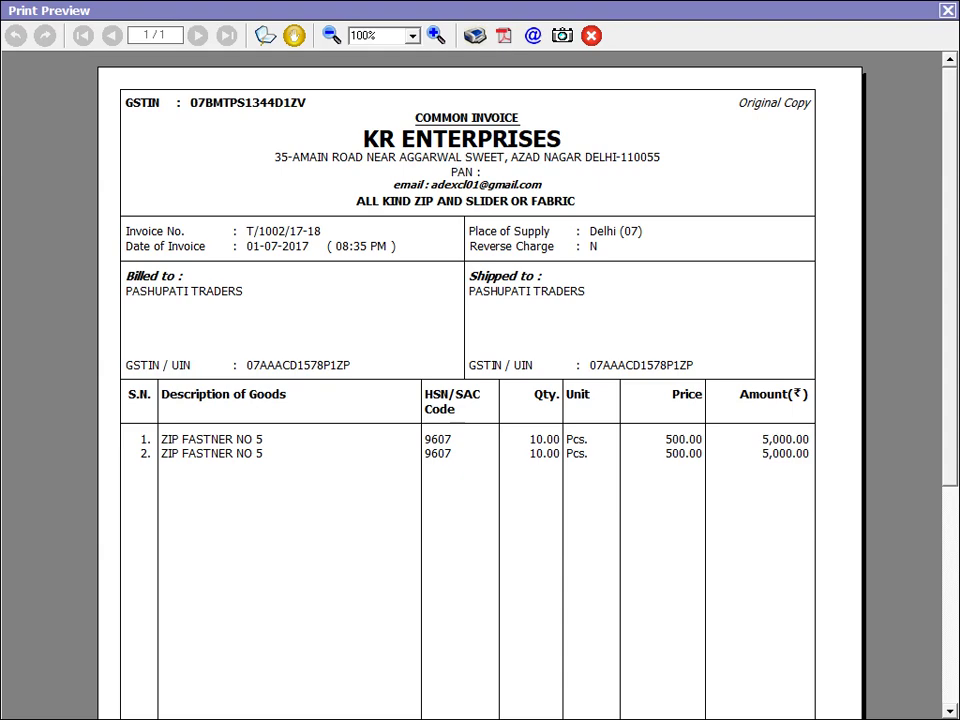
key(Escape)
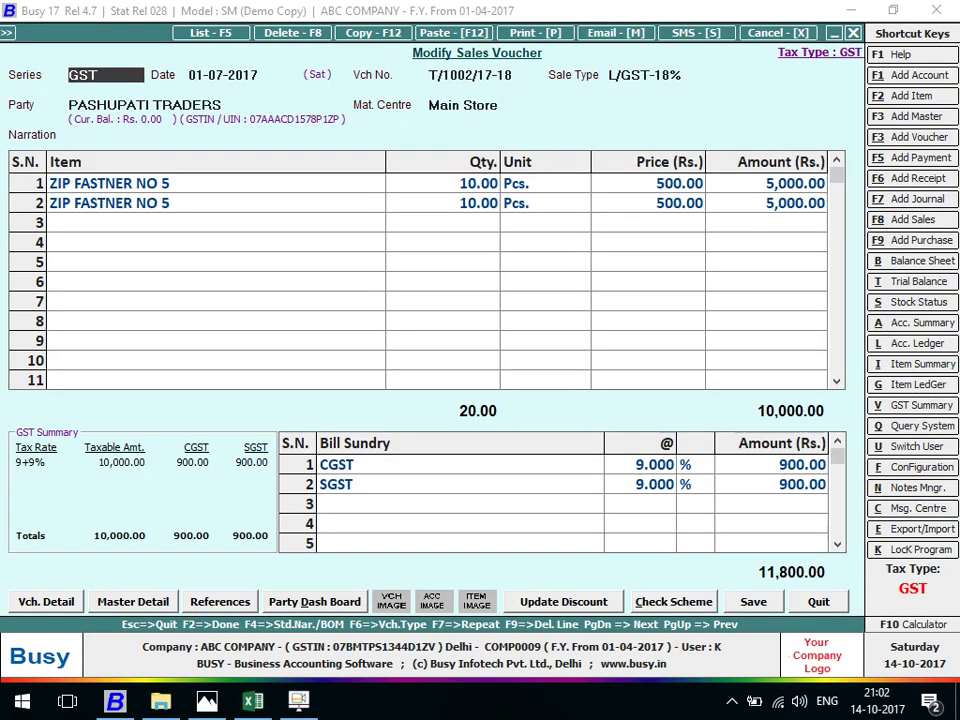
key(Escape)
key(Escape)
key(Escape)
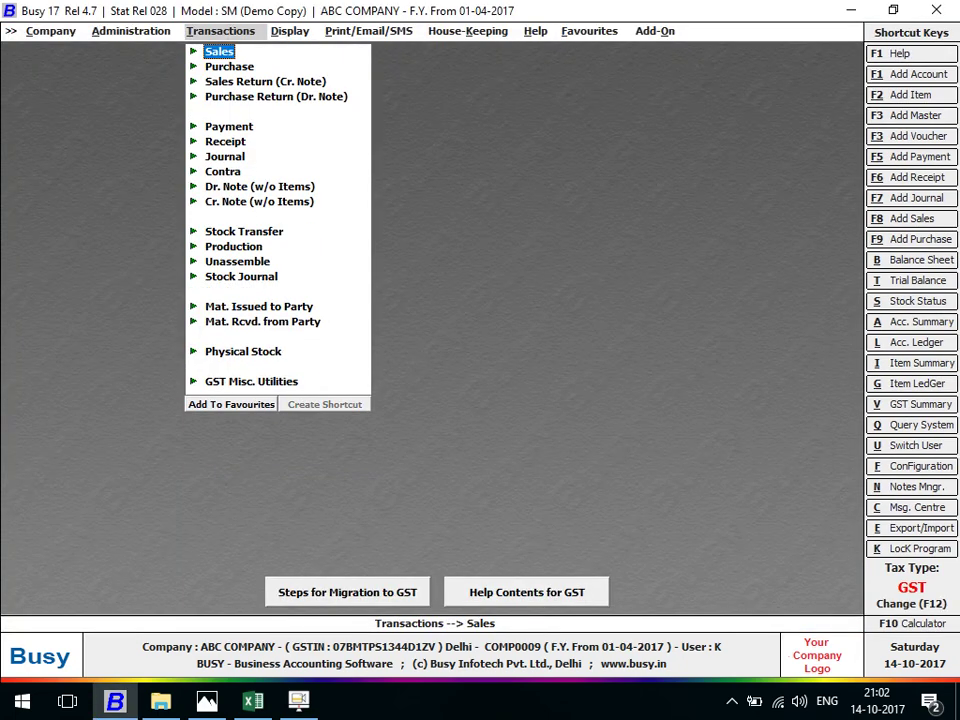
Look through the advanced sales invoice printing configuration, then back out of it
key(Left)
key(Return)
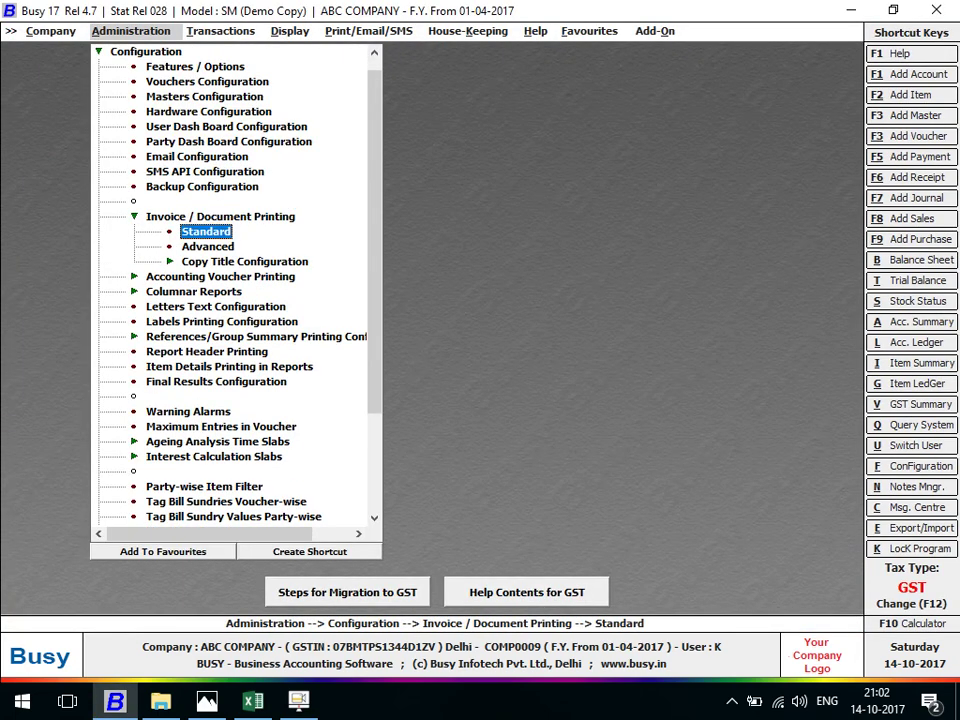
key(Down)
key(Return)
key(Right)
key(Escape)
Record invoice T/1003/17-18 to Busy Infotech Pvt. Ltd. for 10 GST 10 (475), totalling 5,664.00, and preview it
key(Right)
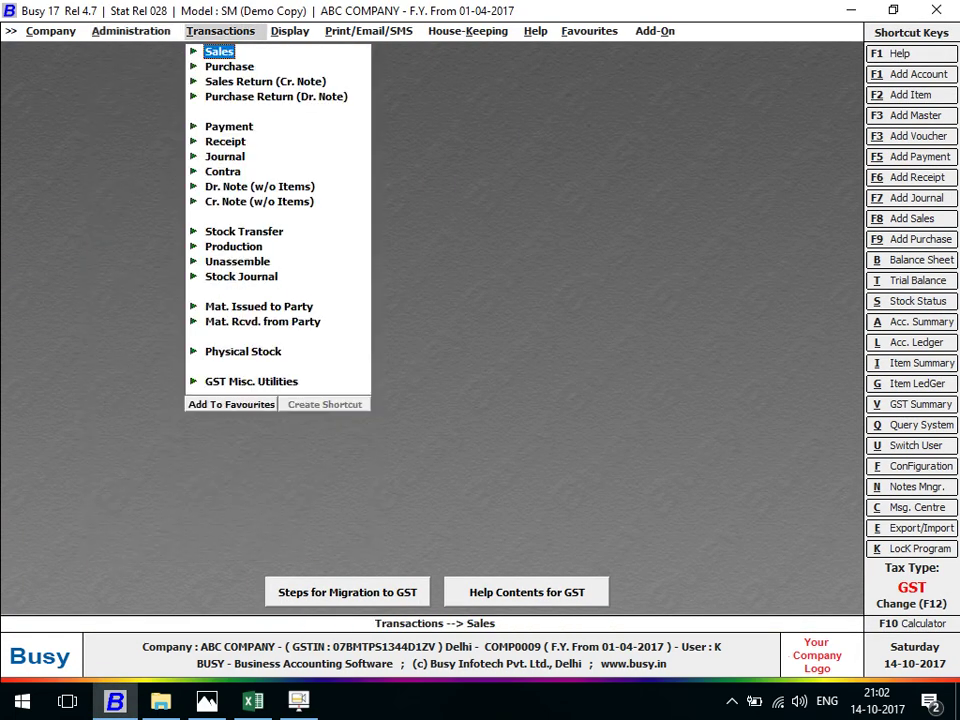
key(Return)
key(Return)
key(Return)
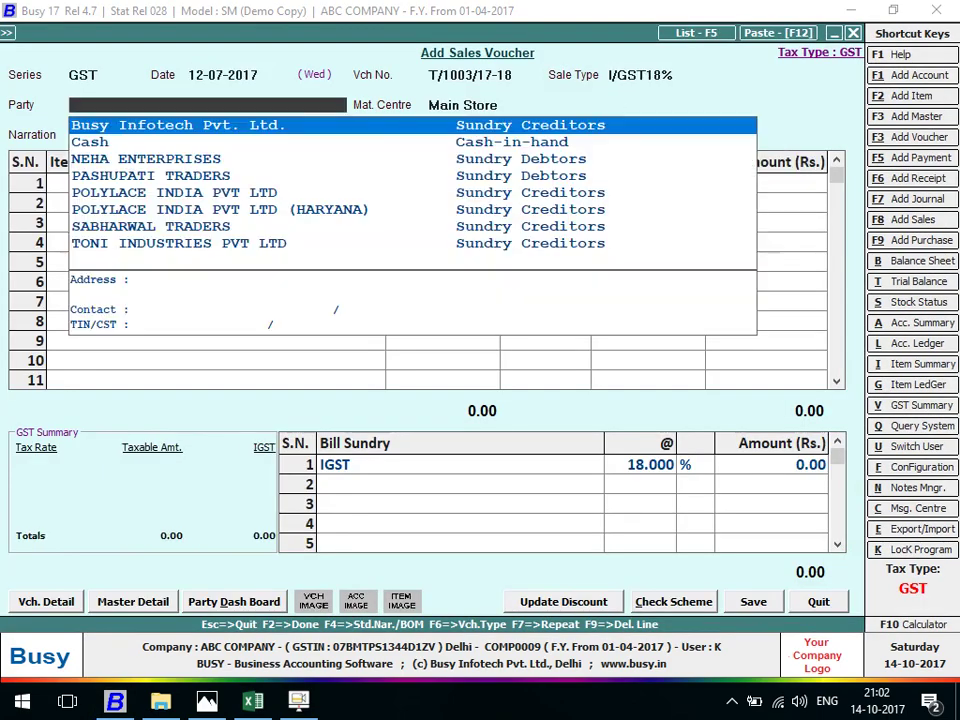
key(Return)
key(Left)
key(Return)
key(Return)
key(Return)
key(Return)
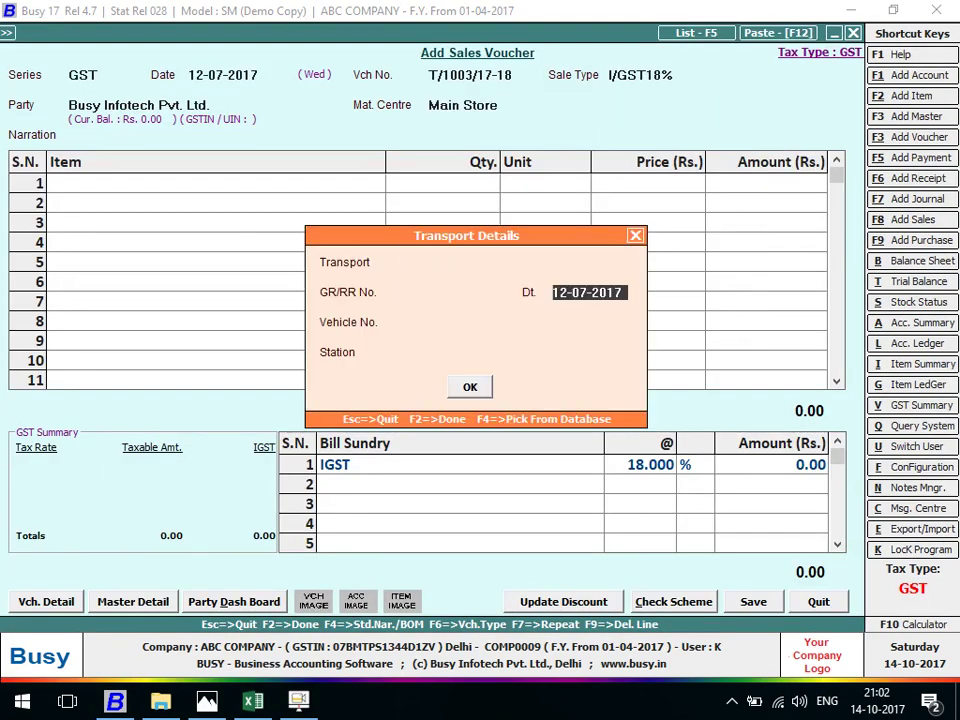
key(Return)
key(Return)
key(Return)
key(Return)
text(10)
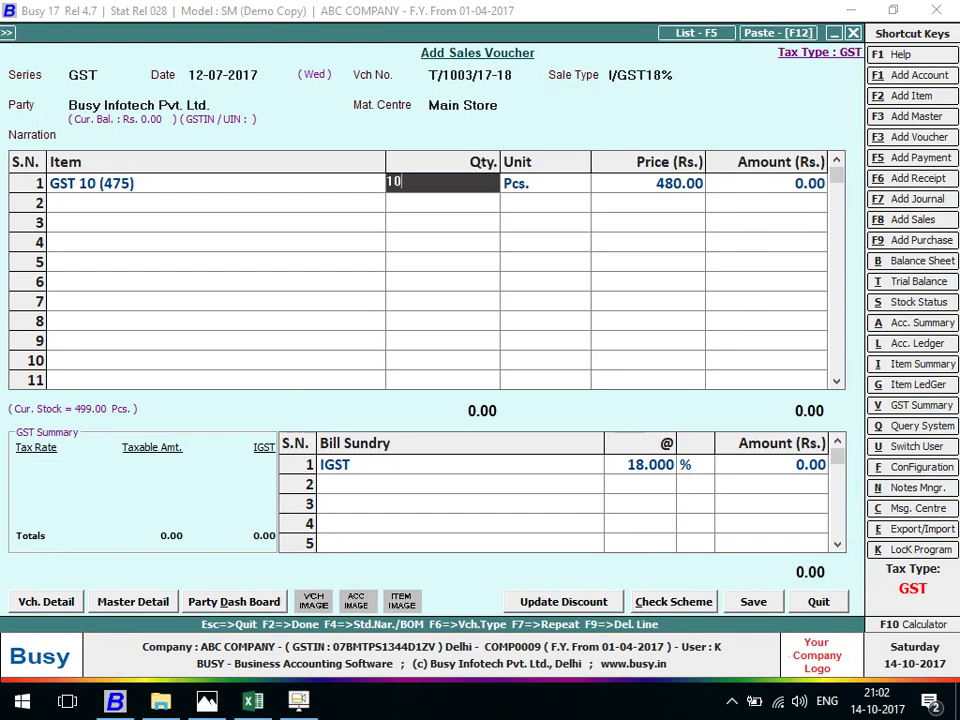
key(Return)
key(Return)
key(Return)
key(Return)
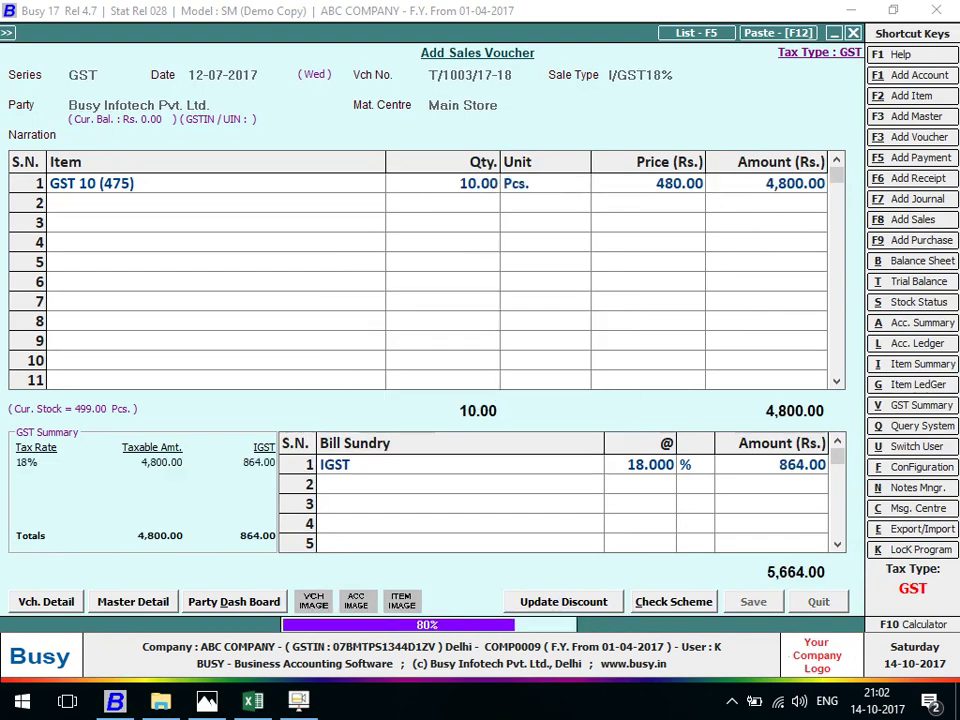
key(Return)
key(Return)
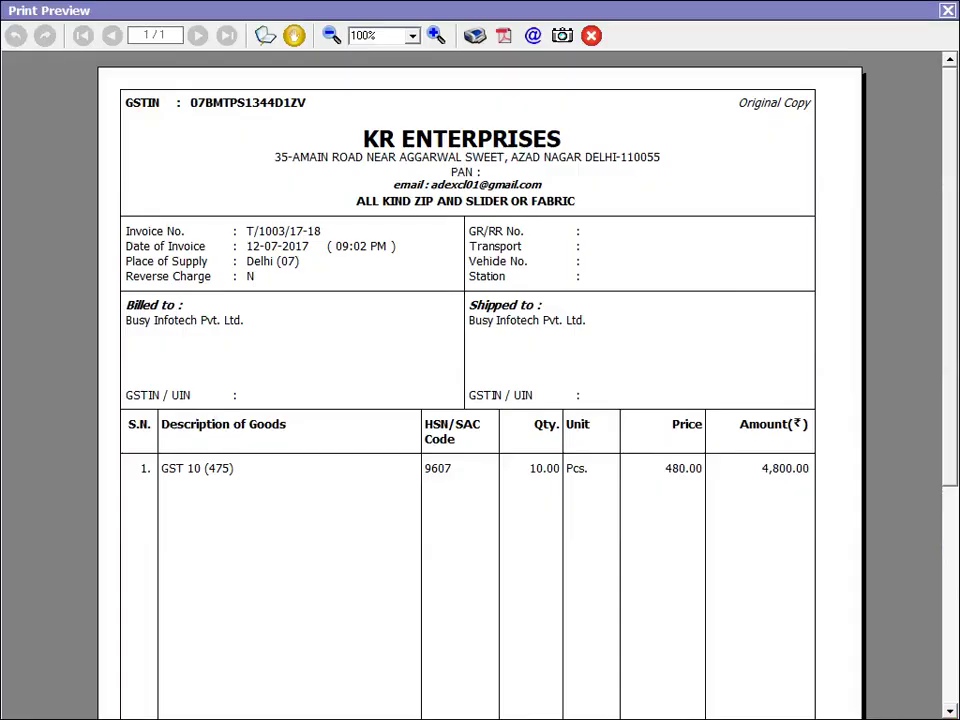
key(Escape)
key(Escape)
key(Escape)
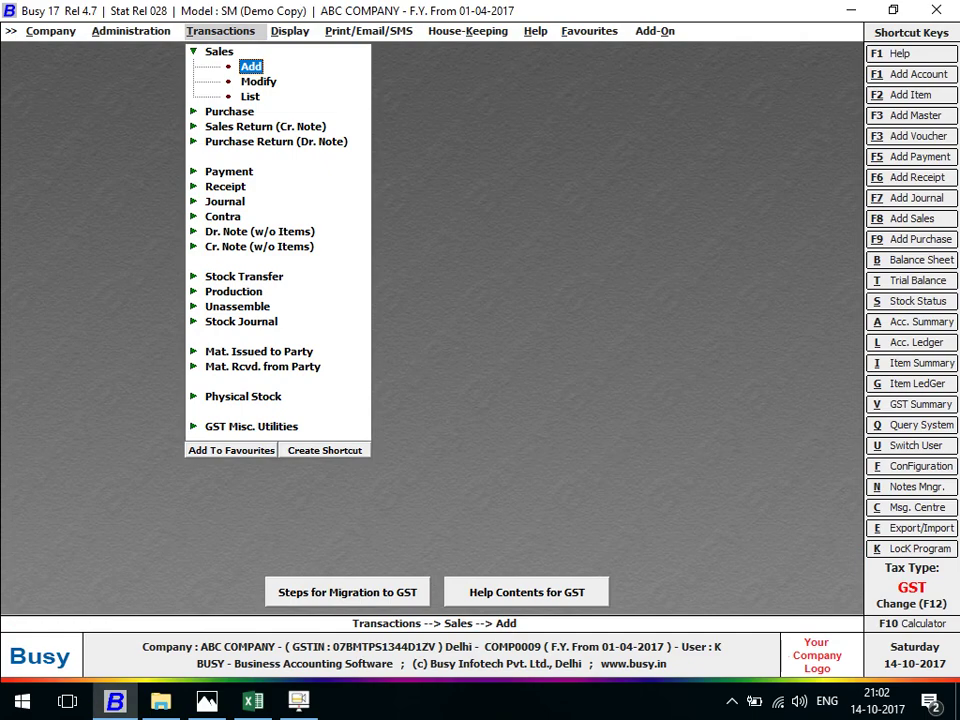
key(Left)
key(Return)
Set Print Narration to Y in the Configure Sales Invoice options and save
key(Return)
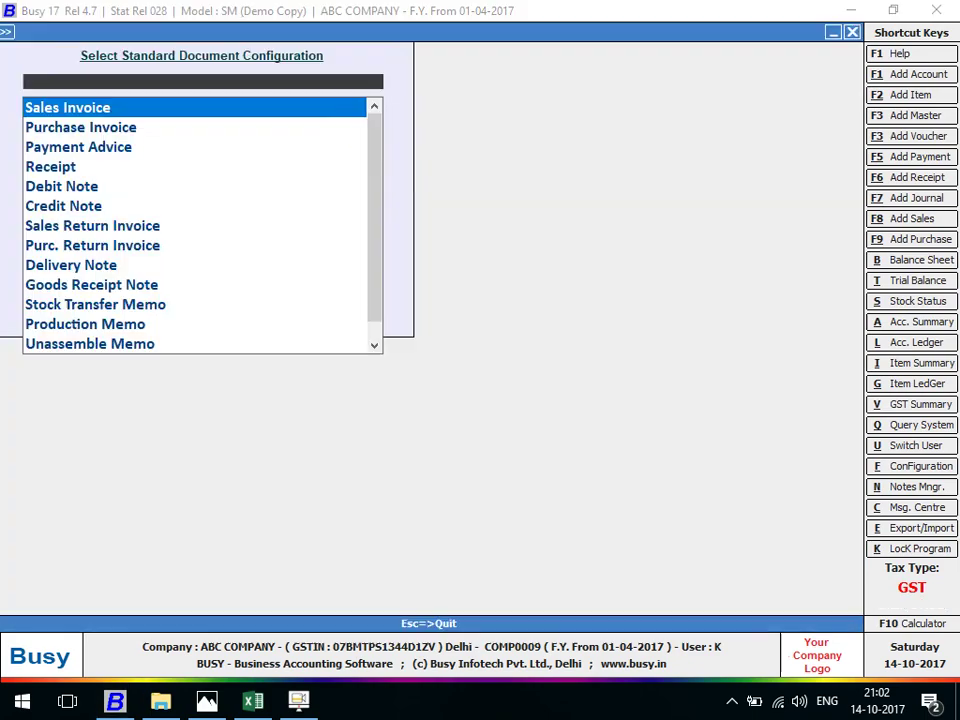
key(Return)
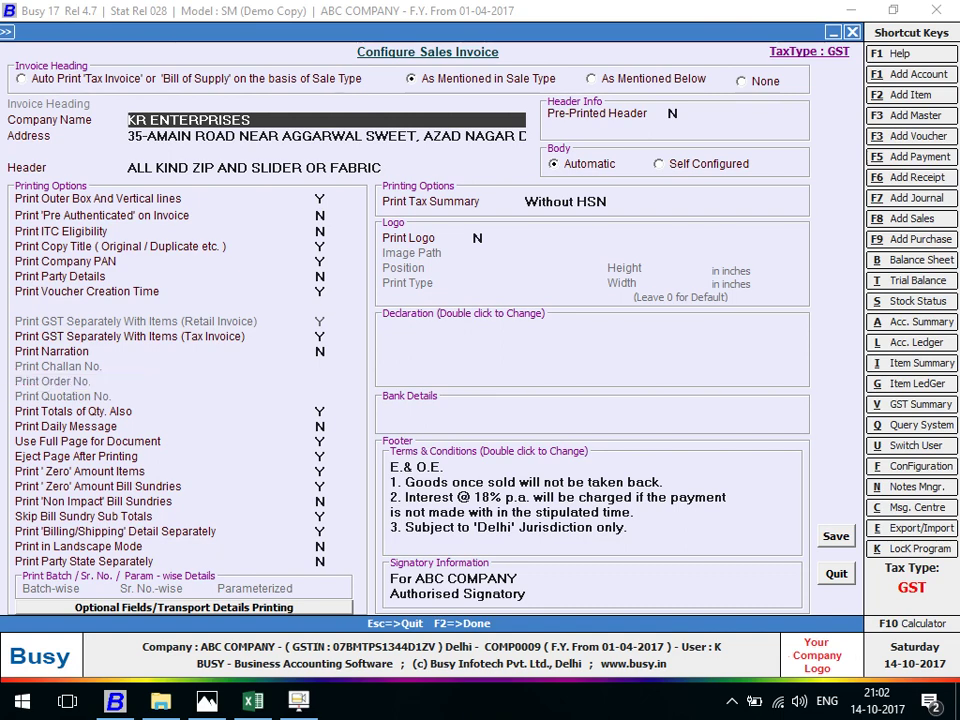
click(319, 336)
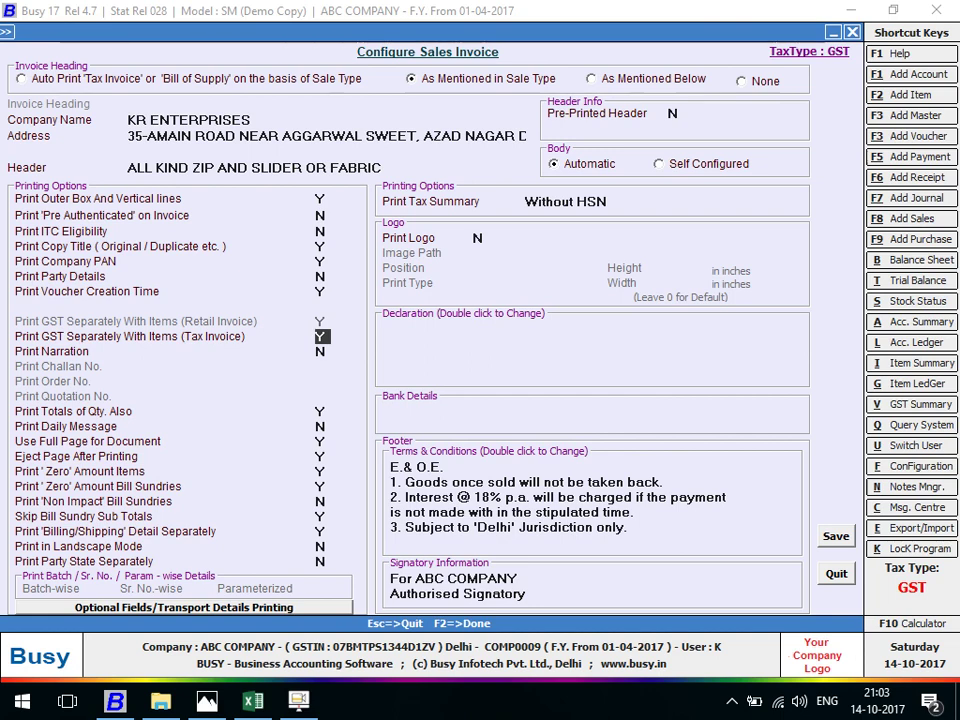
key(Return)
text(y)
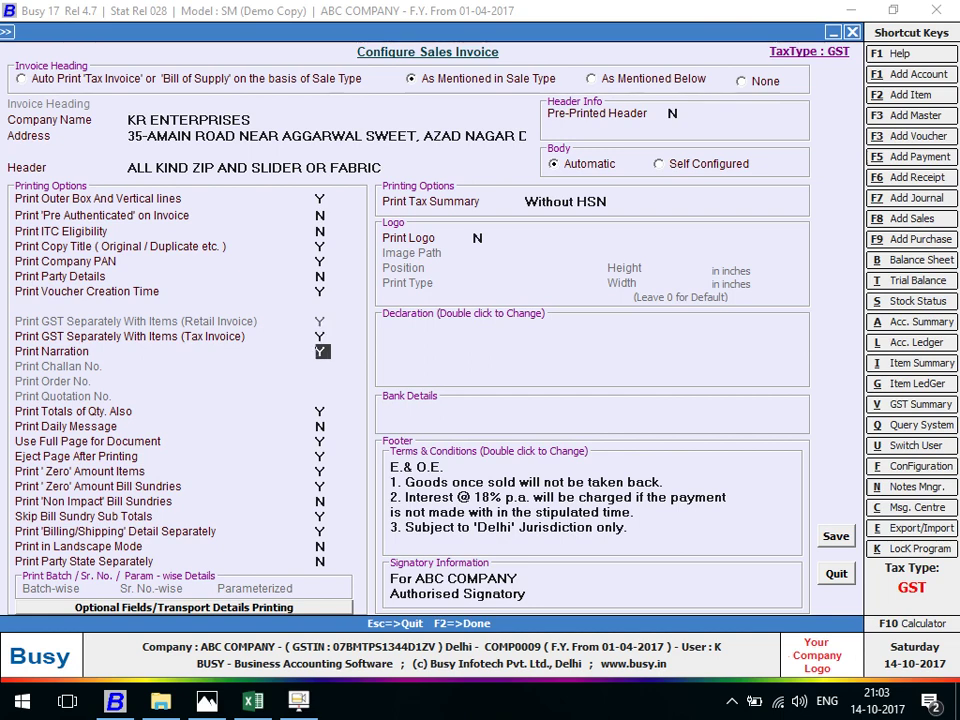
key(Escape)
Confirm the saved configuration and start a new sales voucher for NEHA ENTERPRISES
key(y)
key(Escape)
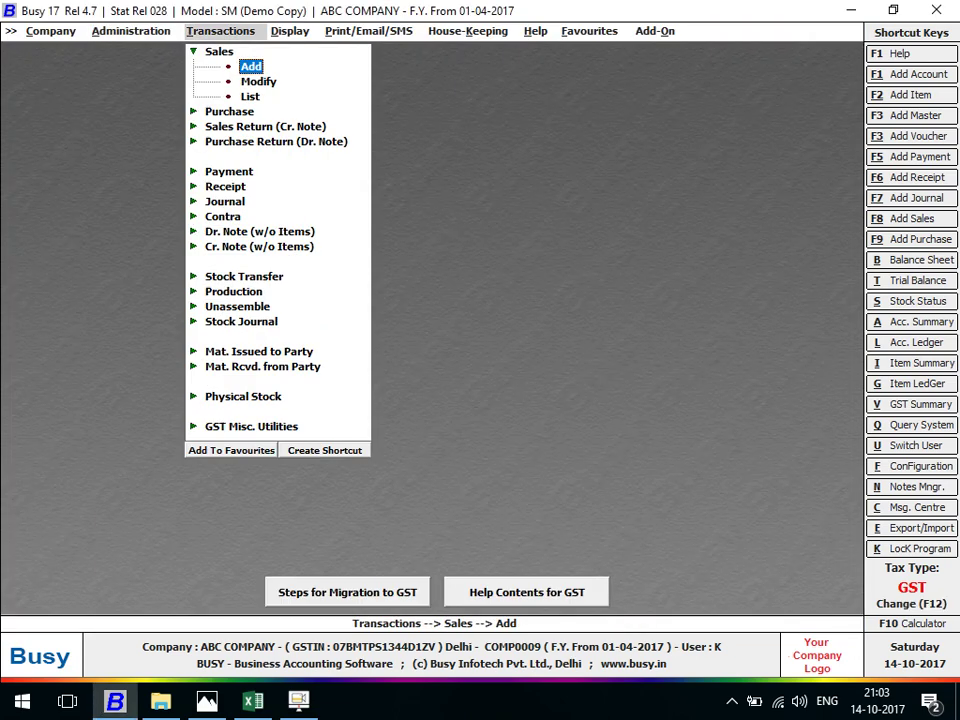
key(Return)
key(Return)
key(Return)
key(Return)
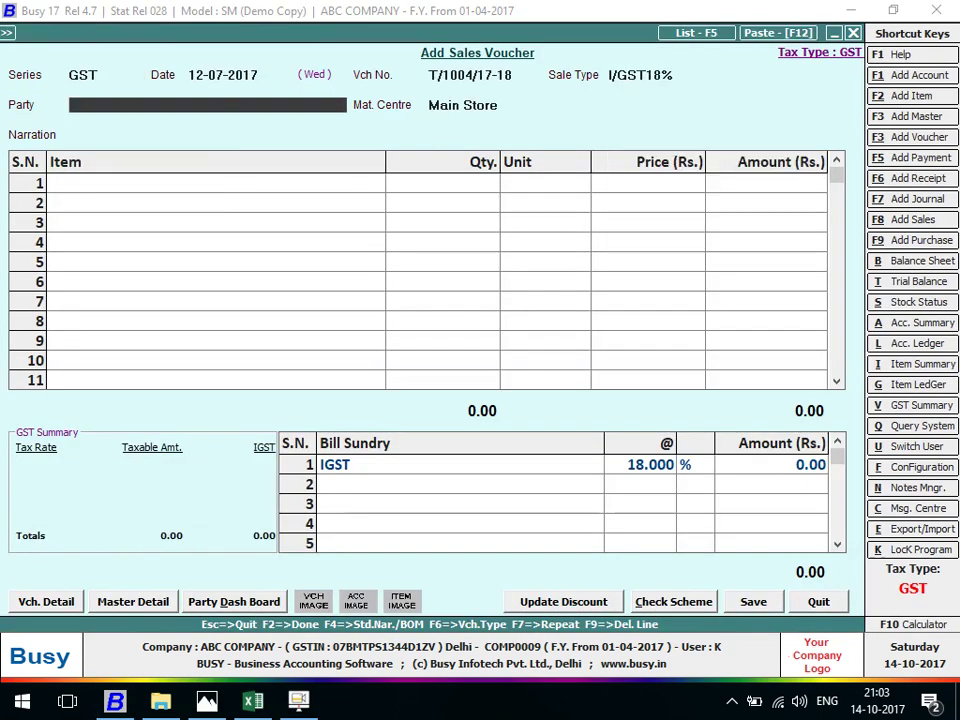
key(Return)
text(y Infotech Pvt. Ltd.)
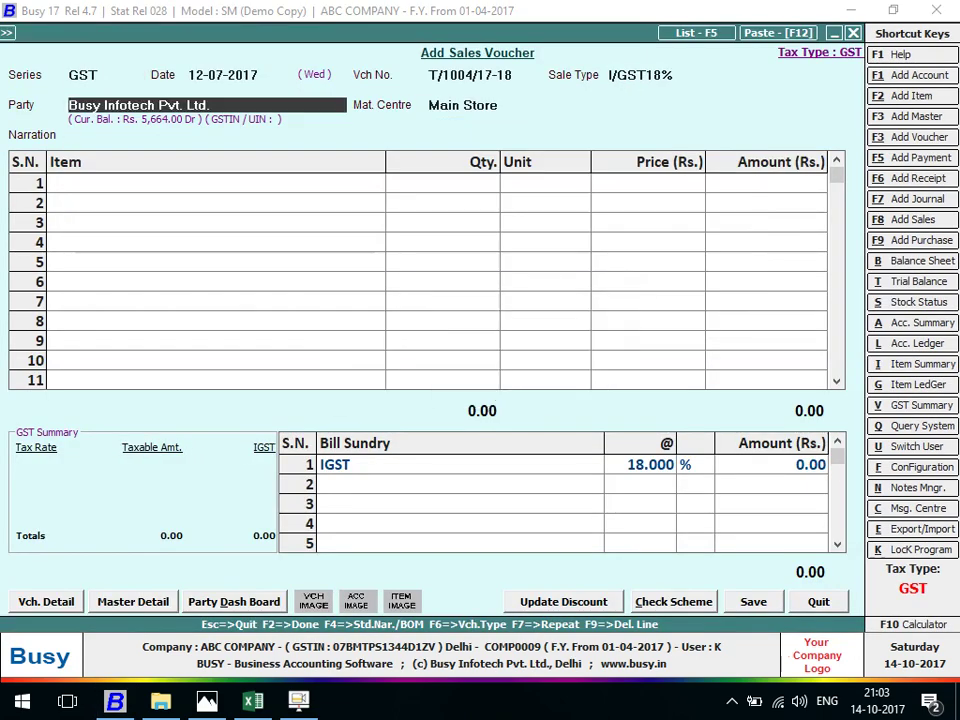
text(B)
key(BackSpace)
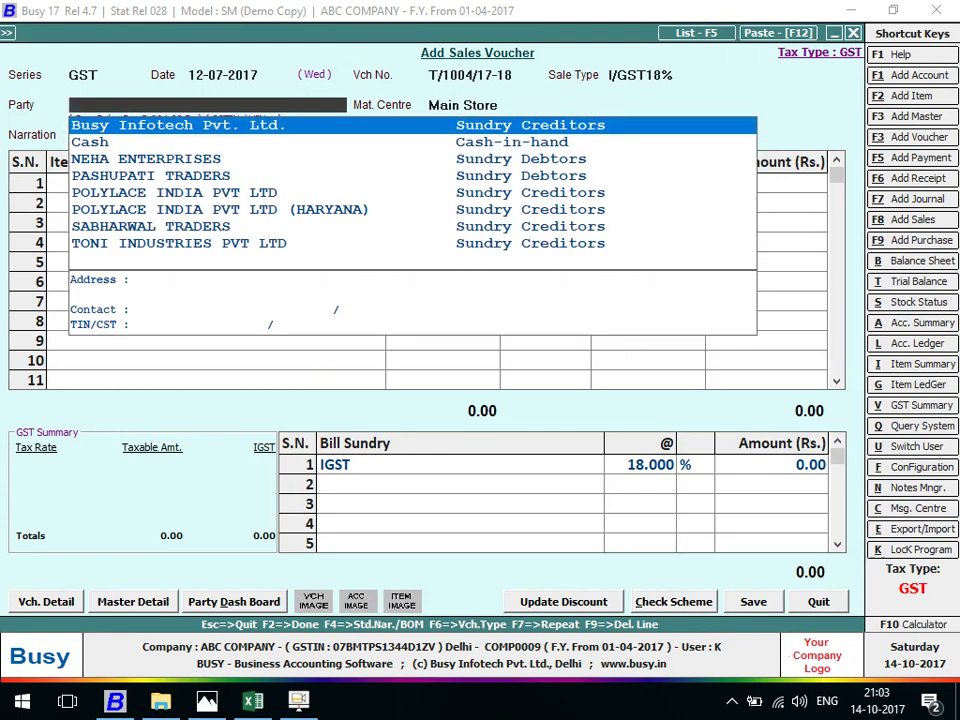
text(NE)
key(Return)
key(Return)
text(BILL NO-145879879)
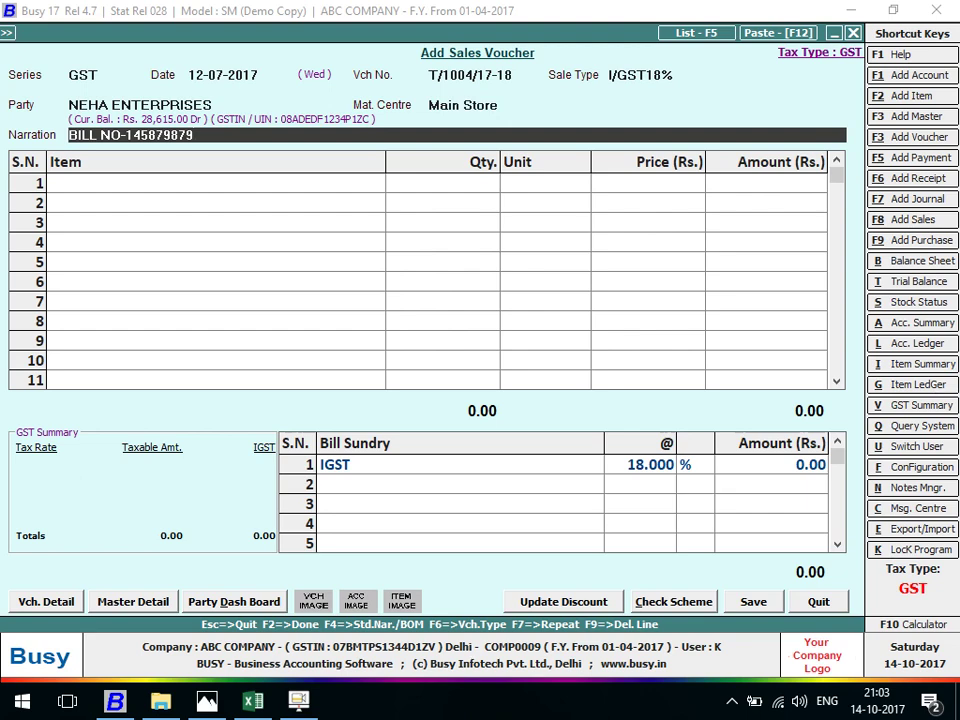
Add a bill-number narration and 10 of GST 10 (475), then save and preview invoice T/1004/17-18
key(Return)
key(Escape)
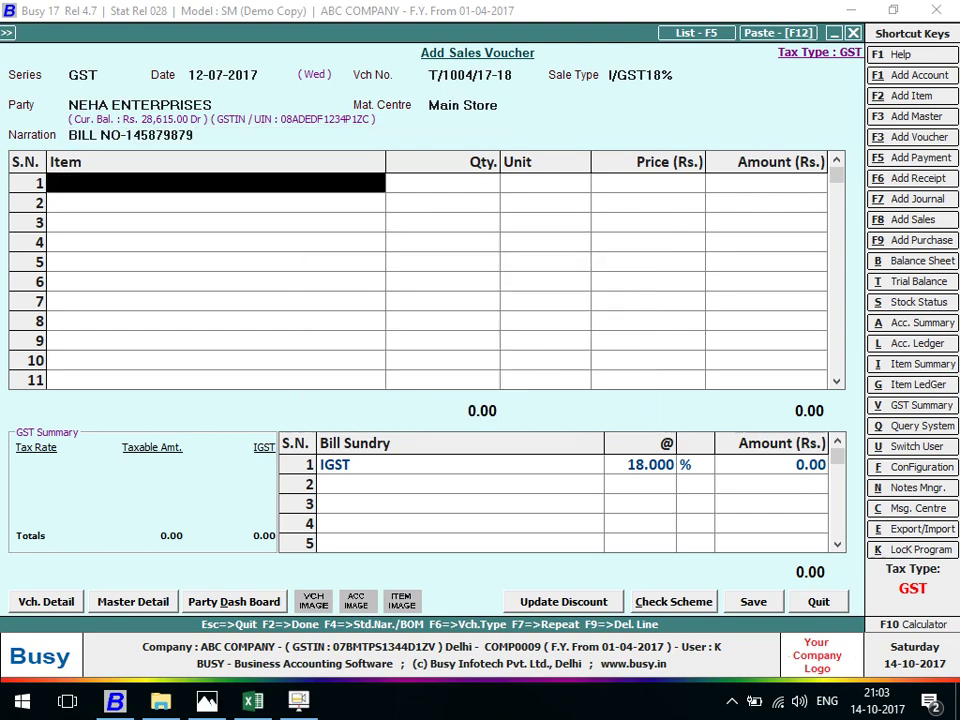
key(Return)
key(Return)
key(Return)
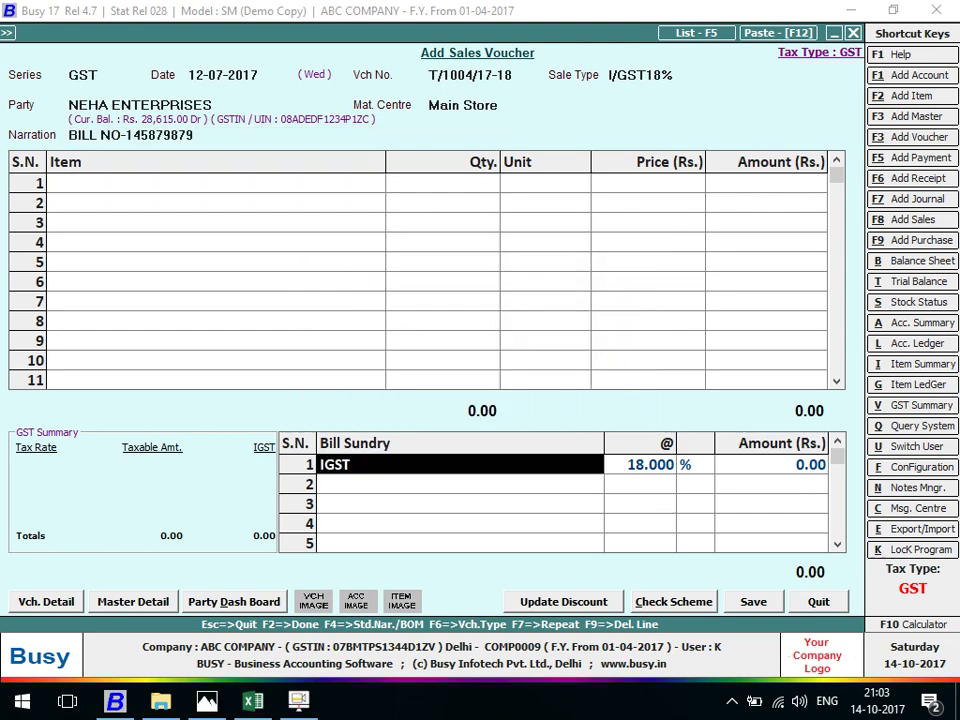
key(Escape)
key(Return)
text(10)
key(Return)
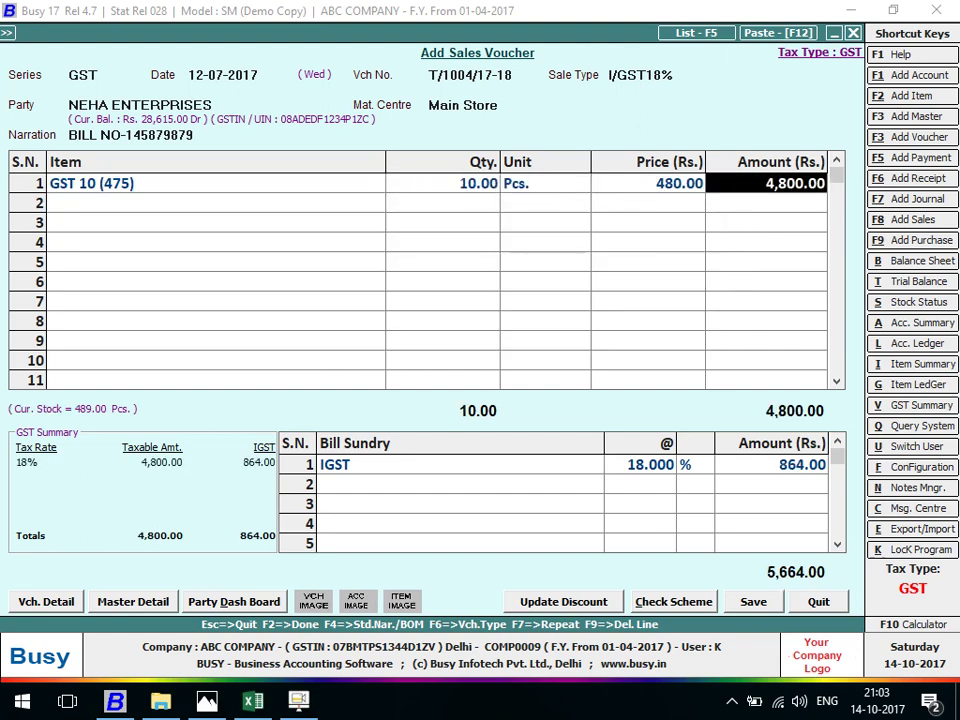
key(Return)
key(Return)
key(Return)
key(Return)
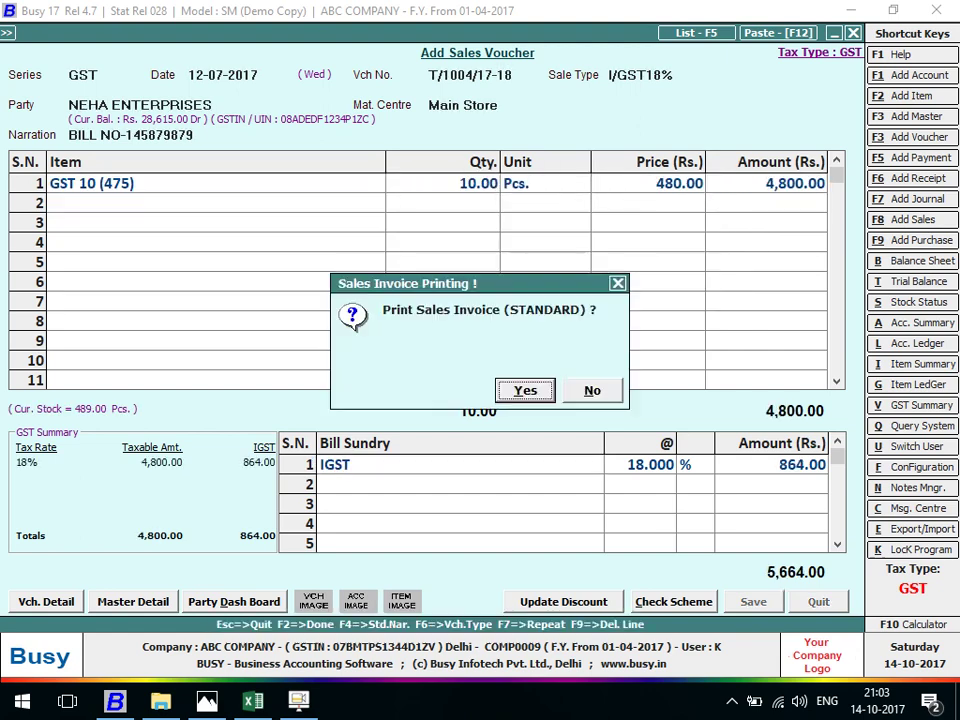
key(Return)
key(Return)
key(Return)
key(Right)
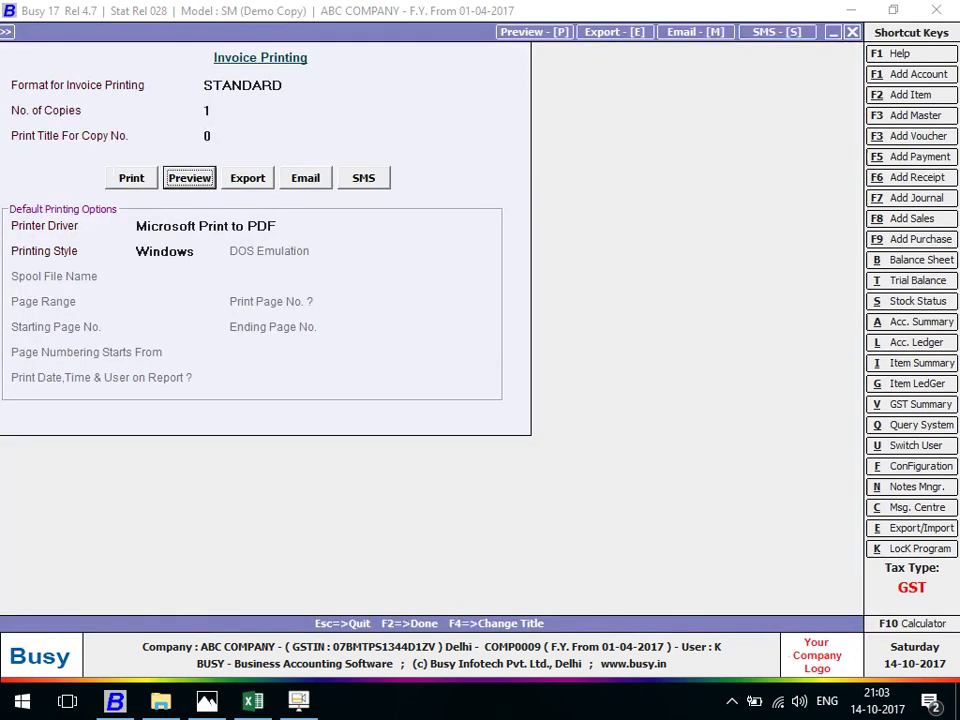
key(Return)
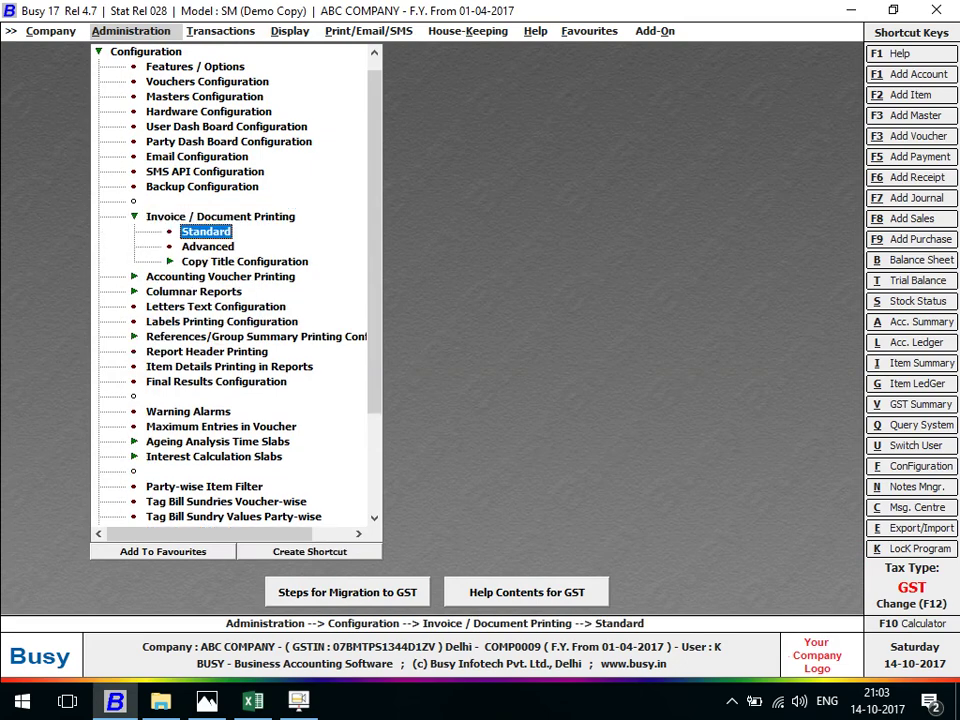
Review the sales invoice header settings in the standard document configuration, then back out
key(Return)
key(Return)
key(Return)
key(Return)
key(Return)
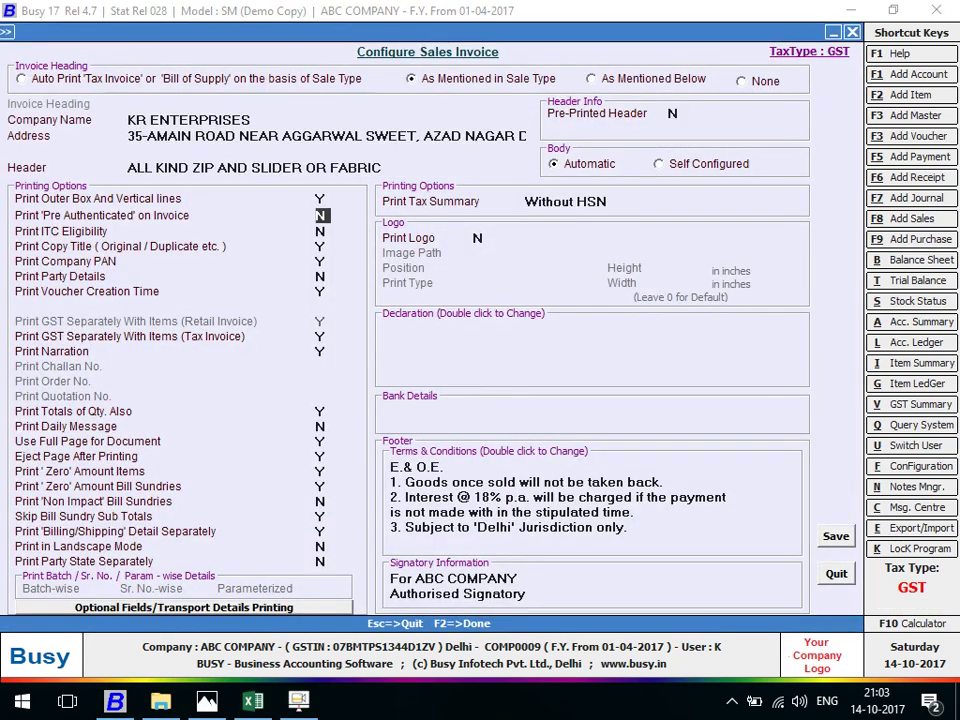
key(Return)
key(Return)
key(Return)
key(Return)
key(Return)
key(Return)
key(Return)
key(Return)
key(Return)
key(Escape)
key(Return)
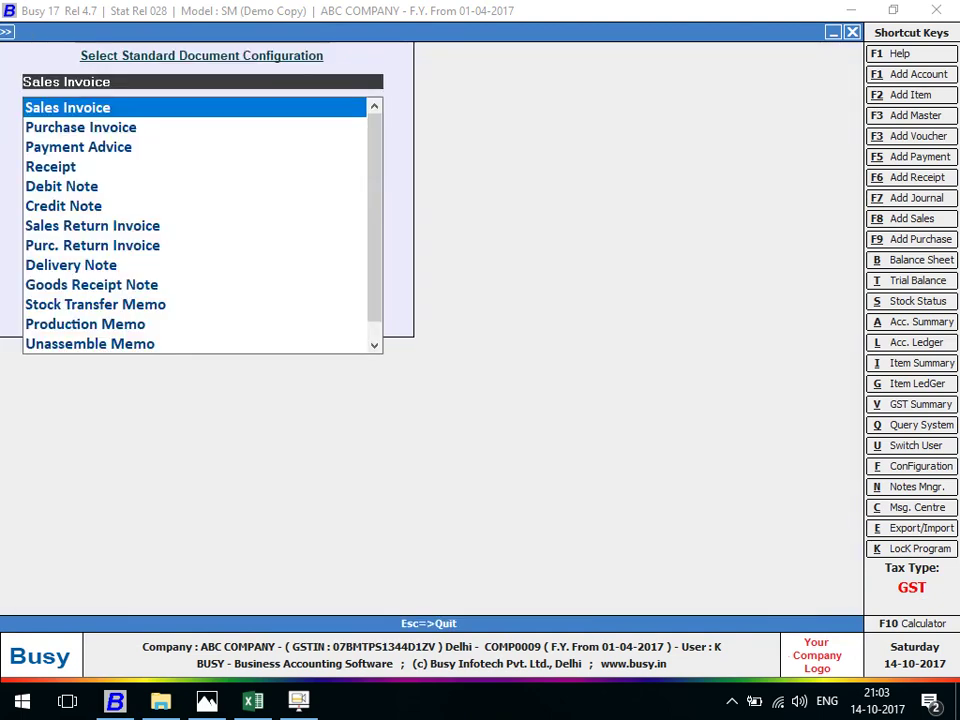
key(Escape)
key(Escape)
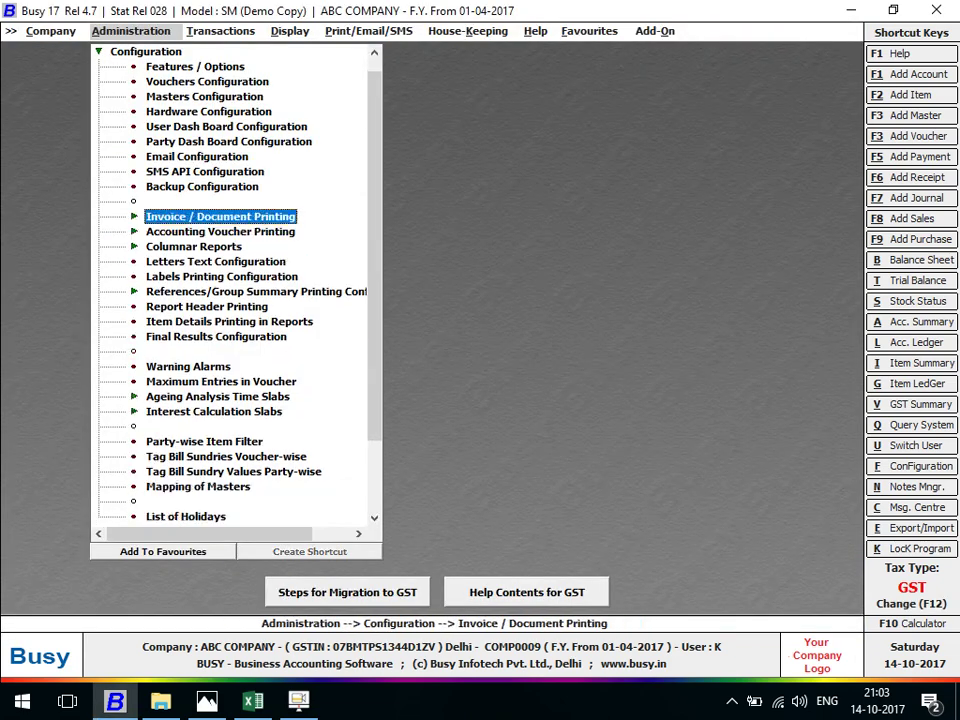
key(Escape)
Browse the Bulk Update and Utilities options, then expand Miscellaneous Data Entry
key(Down)
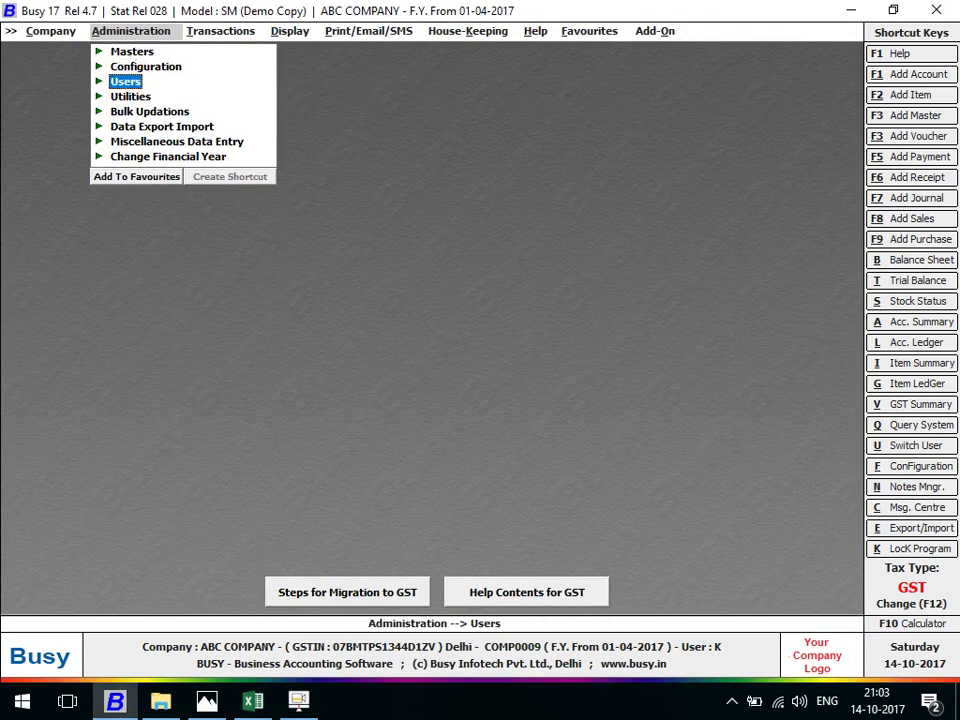
key(Down)
key(Down)
key(Down)
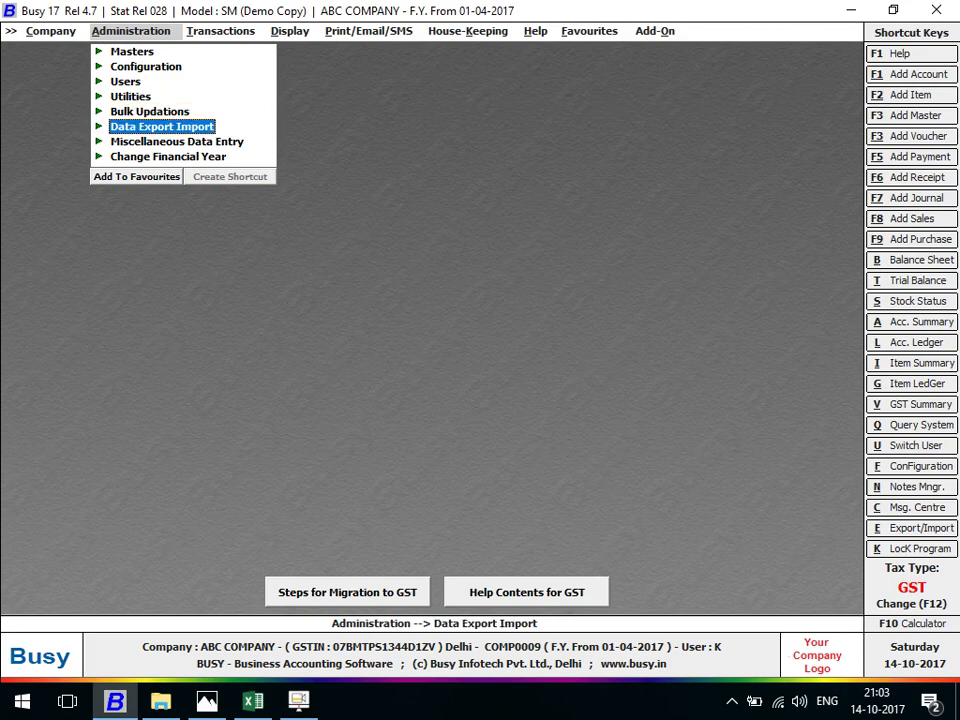
key(Up)
key(Return)
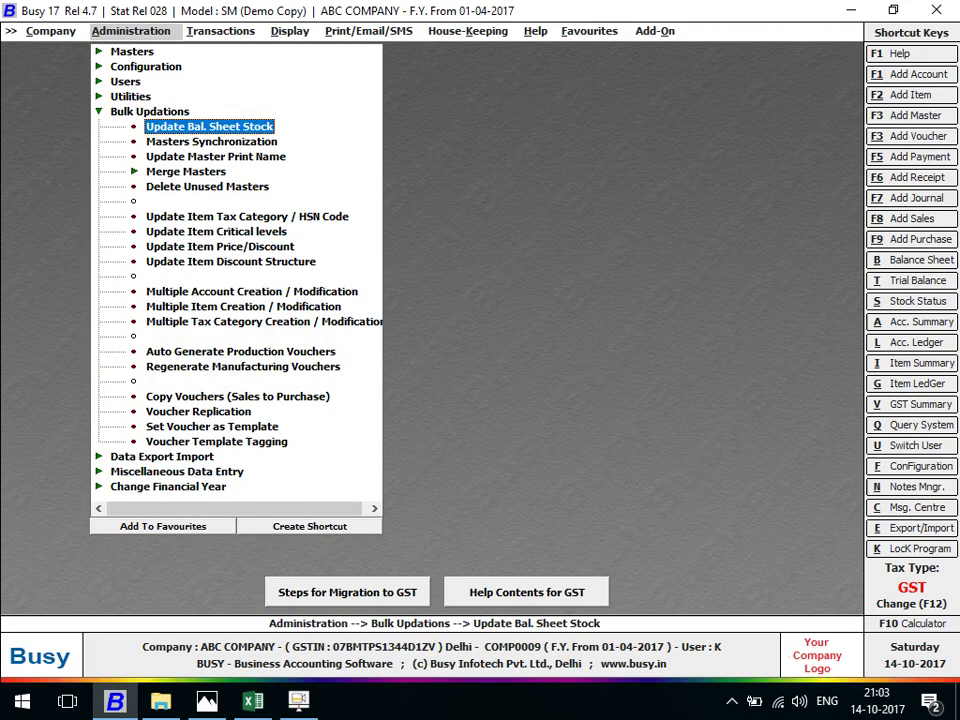
key(Escape)
key(Up)
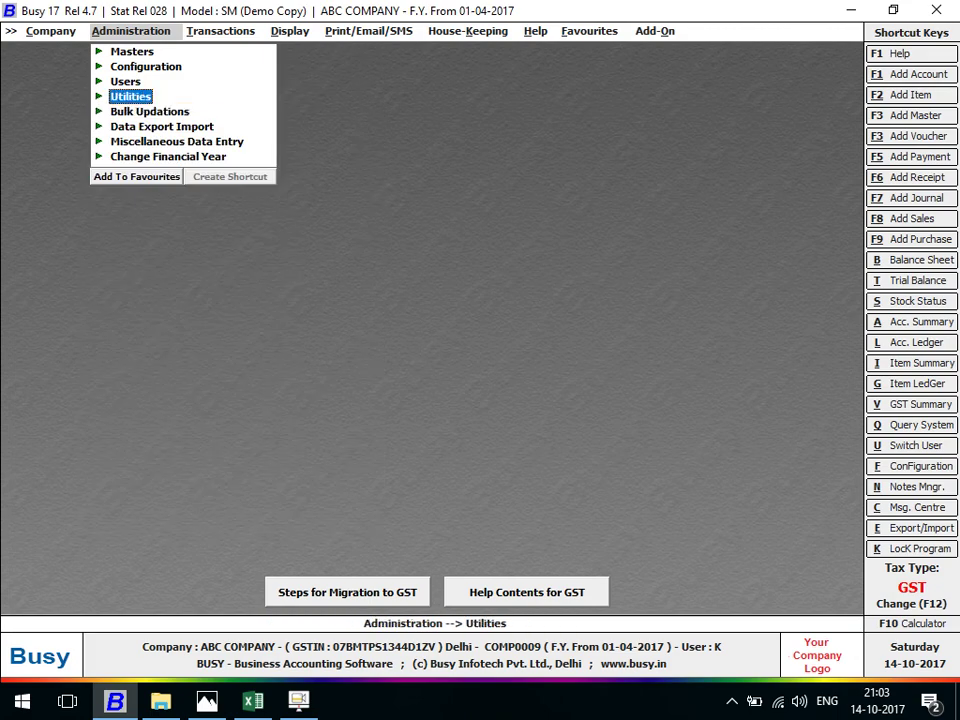
key(Return)
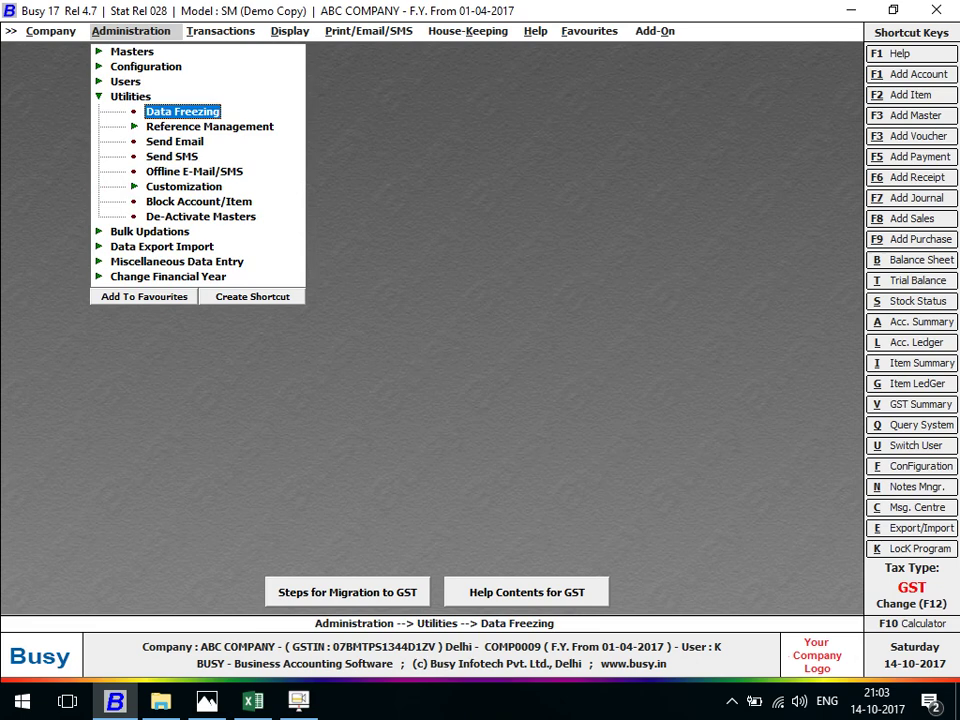
key(Up)
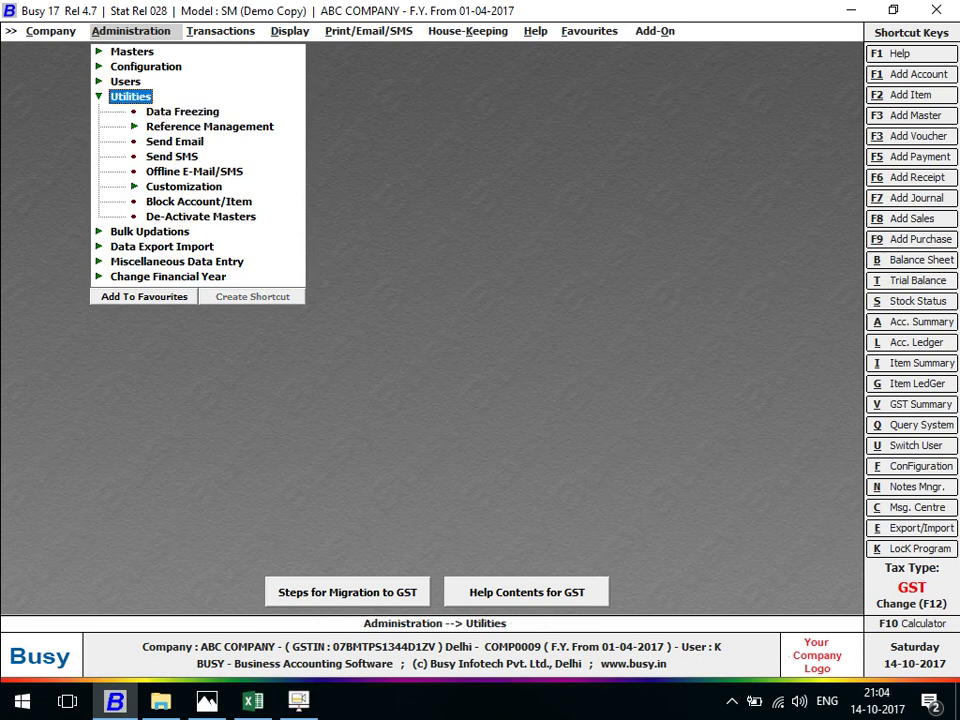
key(Left)
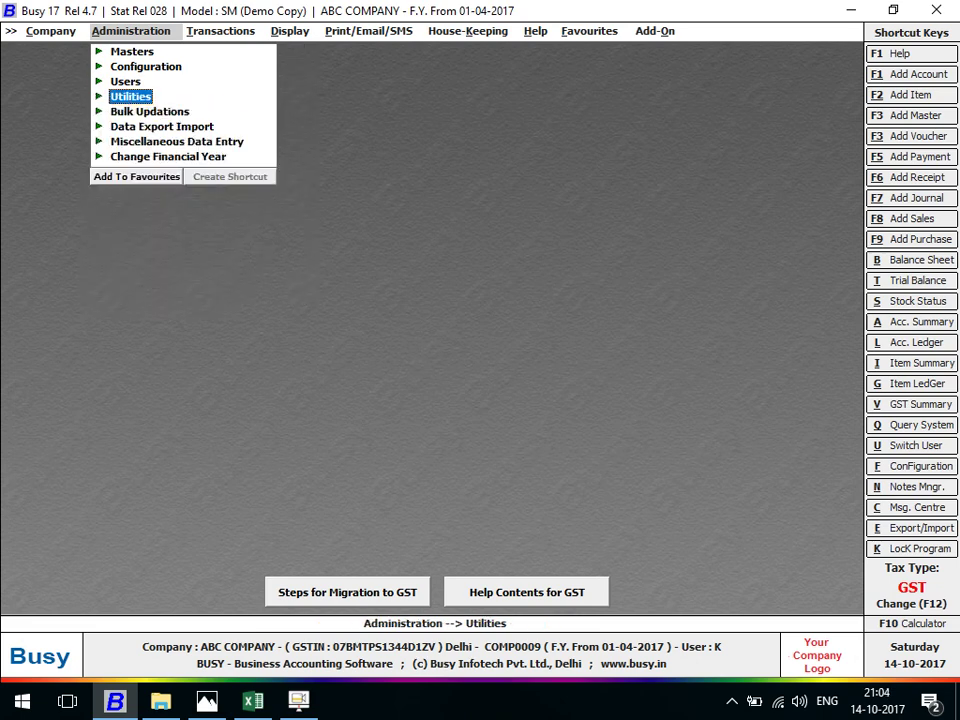
key(Down)
key(Return)
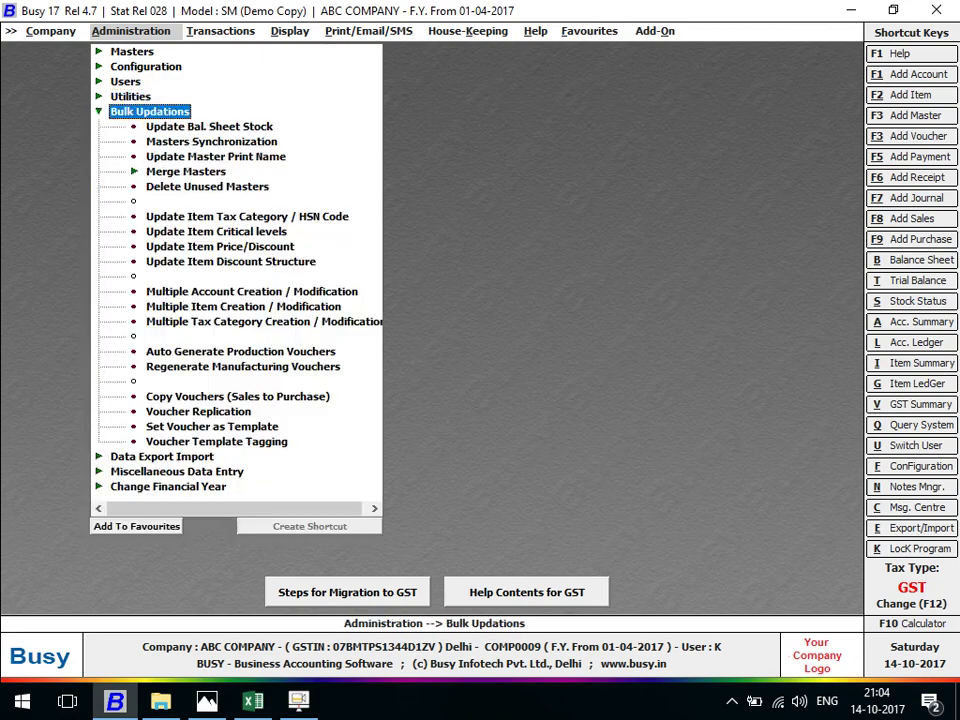
key(Down)
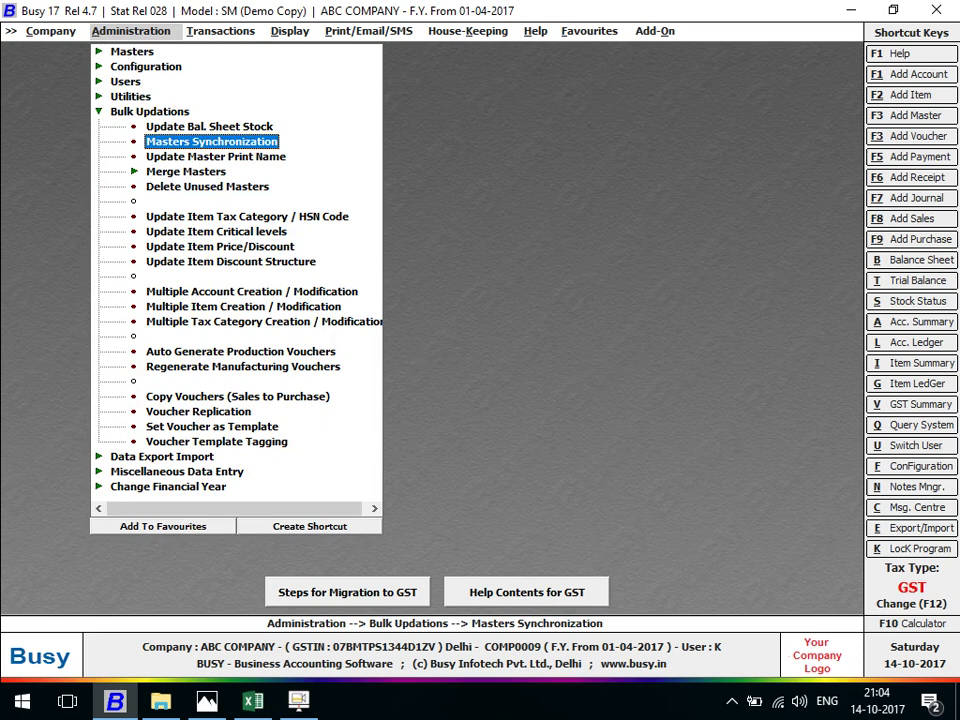
key(Left)
key(Down)
key(Down)
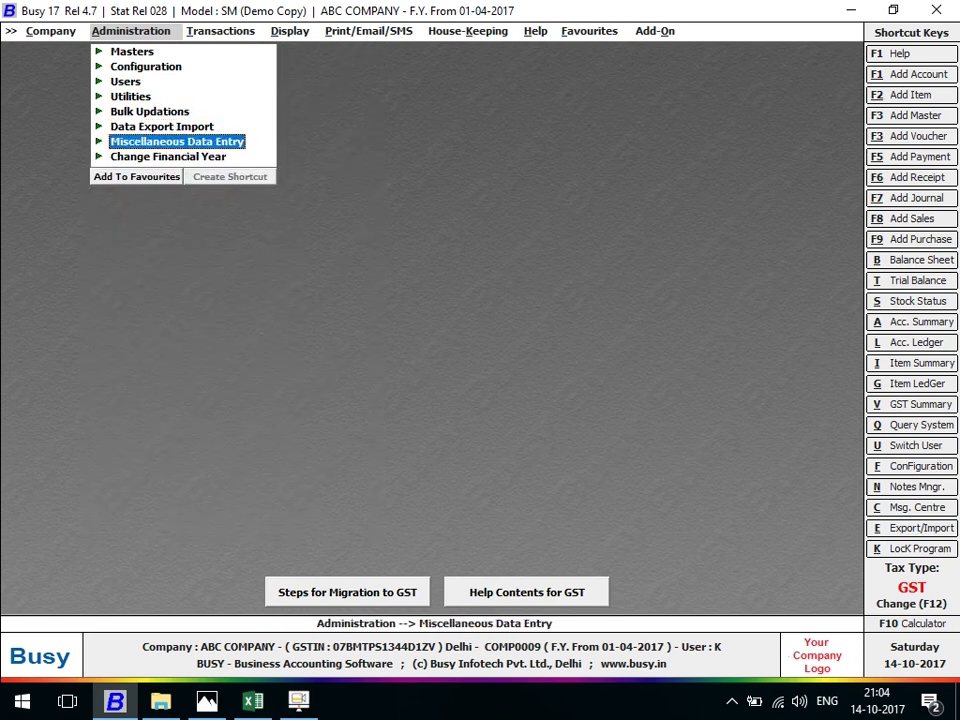
key(Return)
Enter THANK FOR VISIT as the daily message for --All-- voucher types and save it
key(Return)
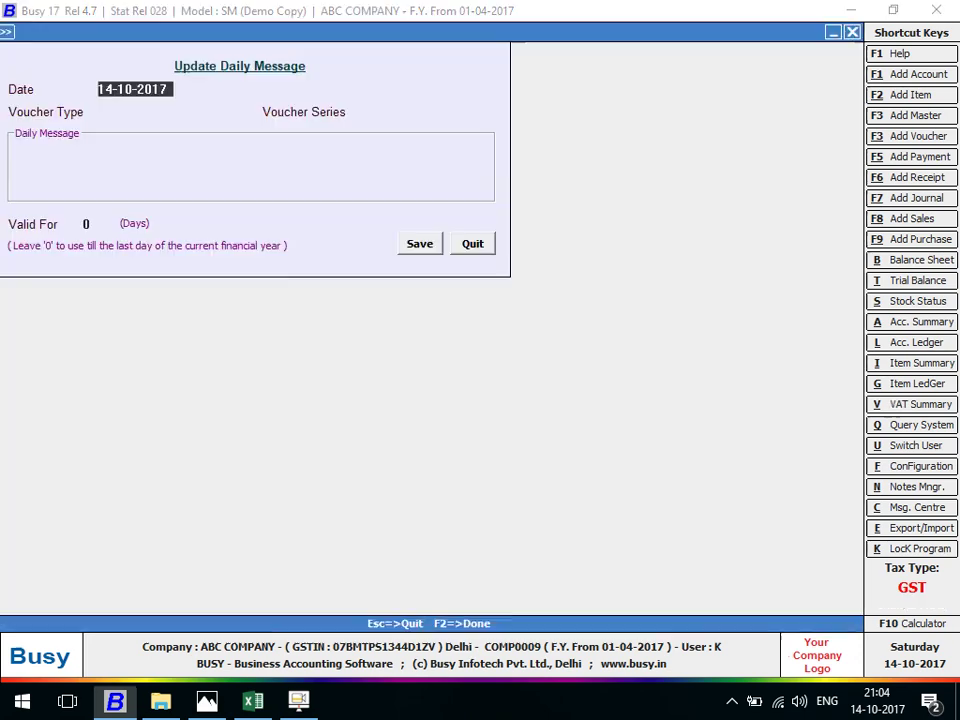
key(Return)
key(Return)
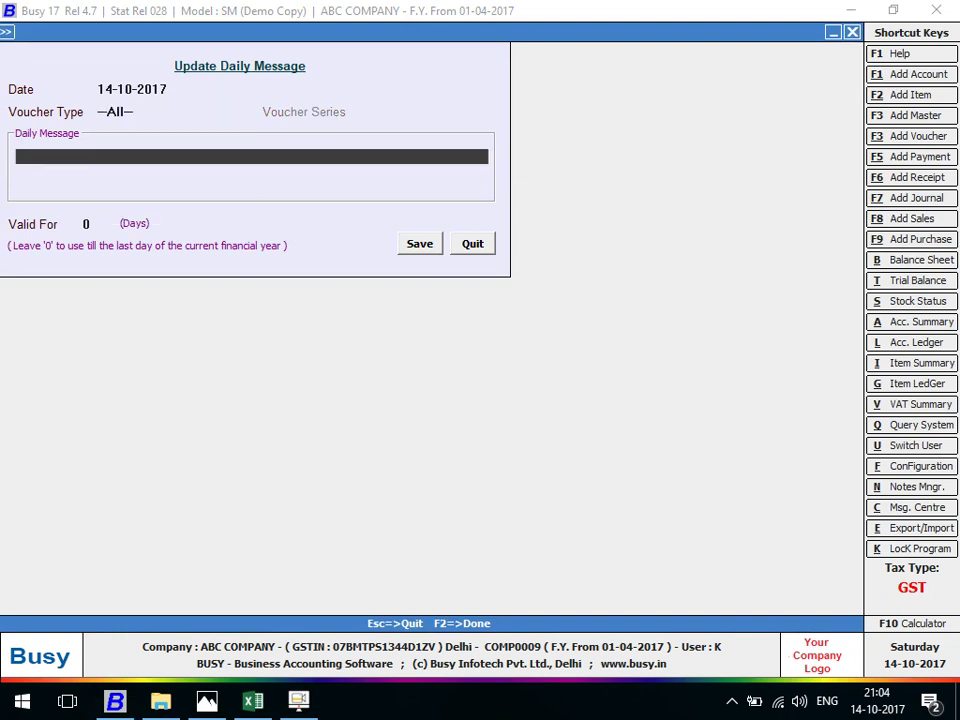
key(Up)
text(H)
text(ANK FO)
text(R VISIT)
key(Return)
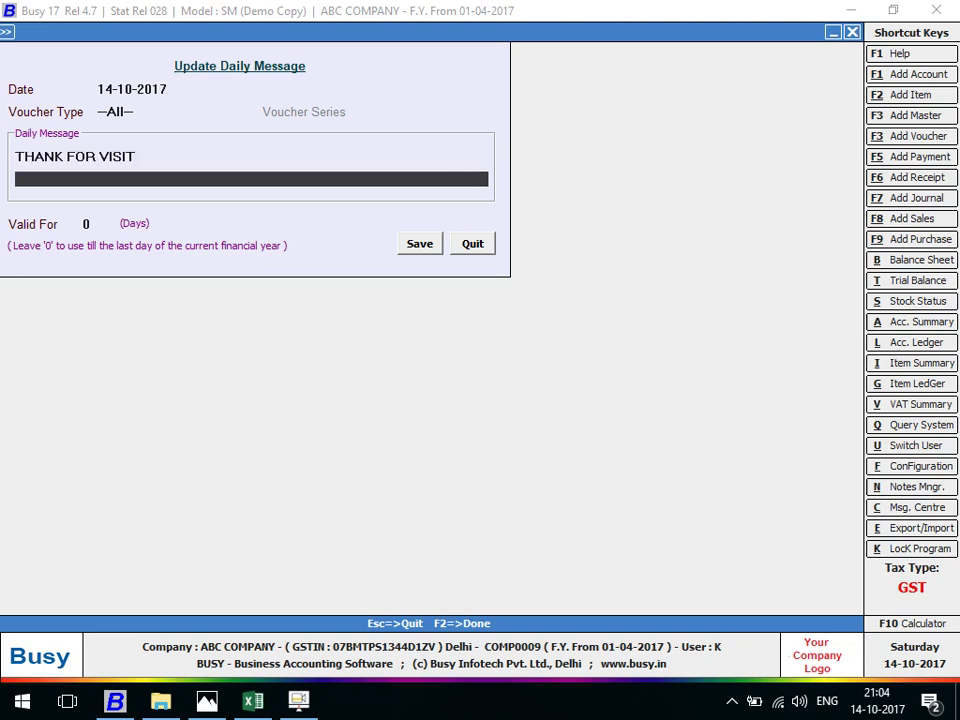
key(F2)
key(Escape)
Load sales voucher T/1004/17-18 in Modify mode and generate its invoice print preview
key(Return)
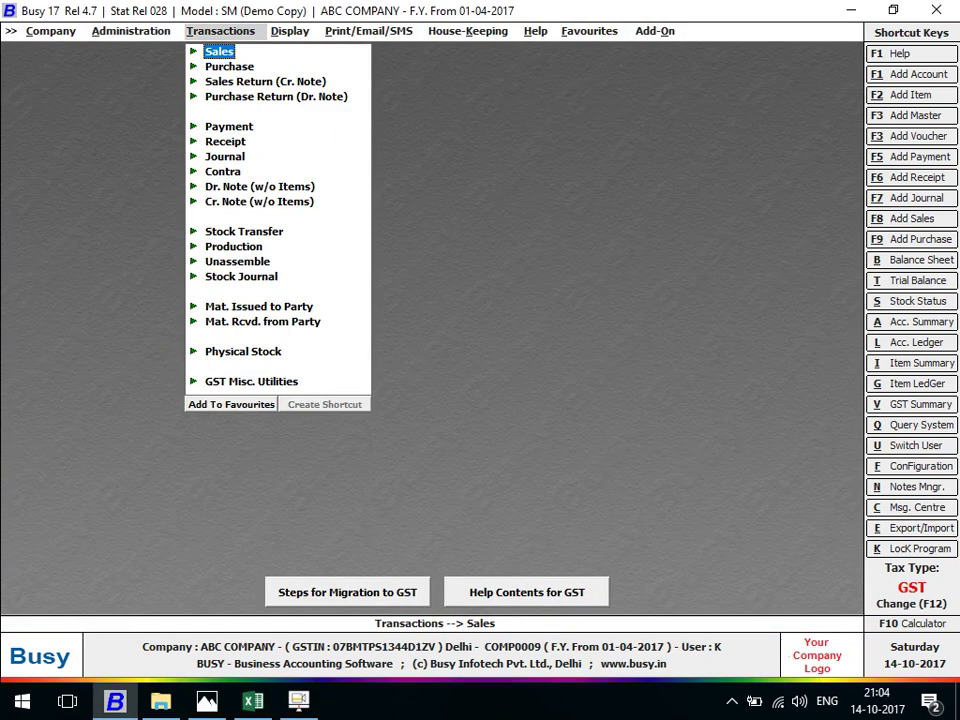
key(Return)
key(Return)
key(Return)
key(Return)
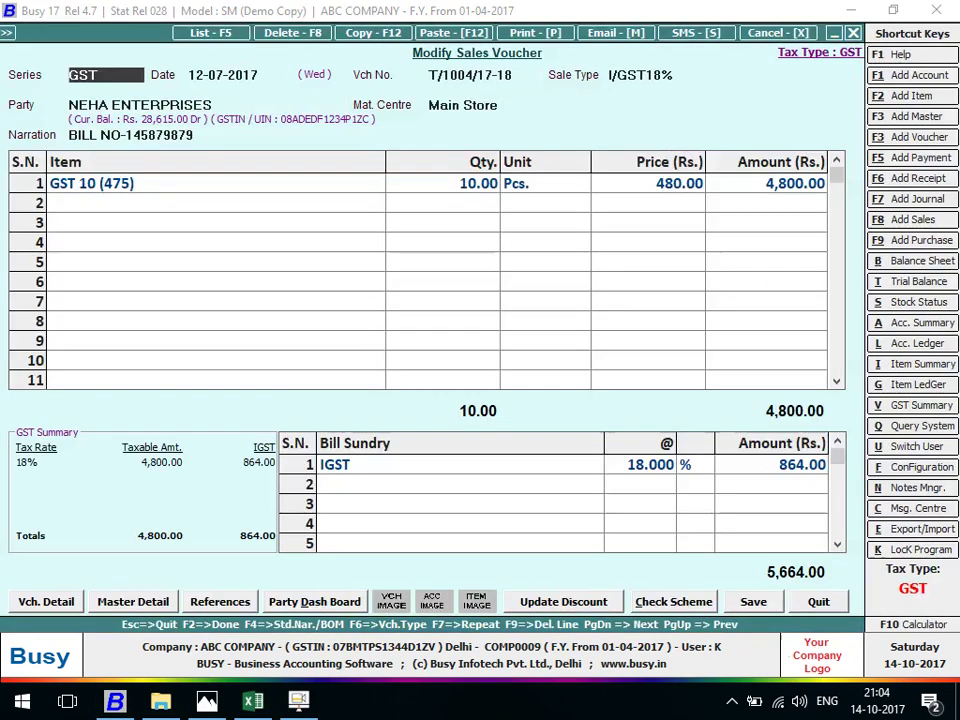
key(alt+p)
key(Return)
key(alt+p)
key(Return)
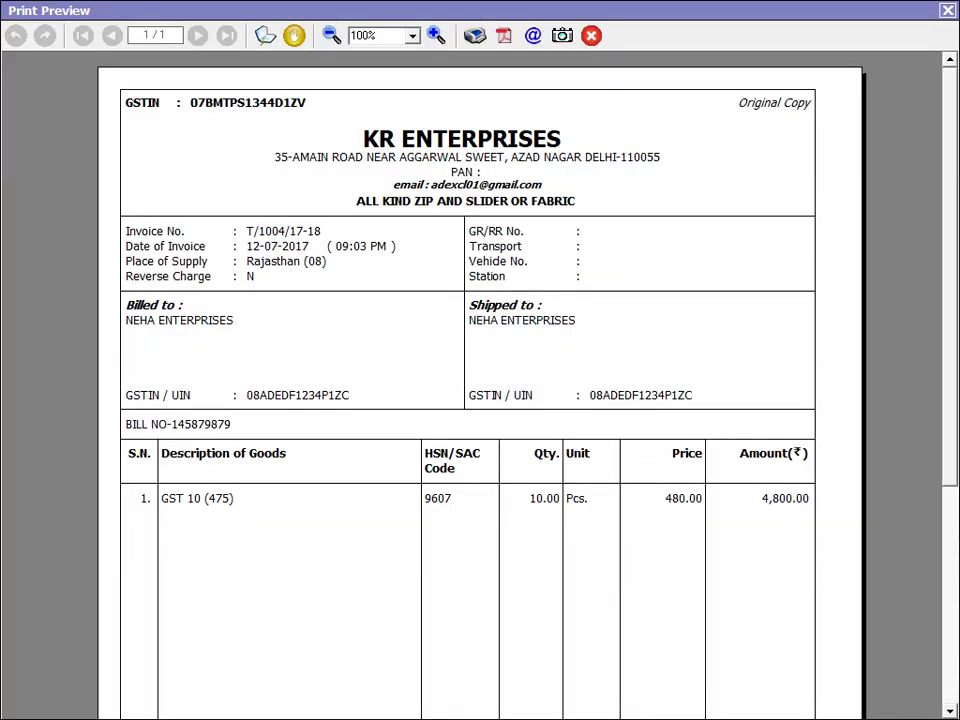
Scroll through the NEHA ENTERPRISES invoice preview to its 5,664.00 total, then close it
scroll(480, 400, down, 5)
scroll(480, 400, down, 2)
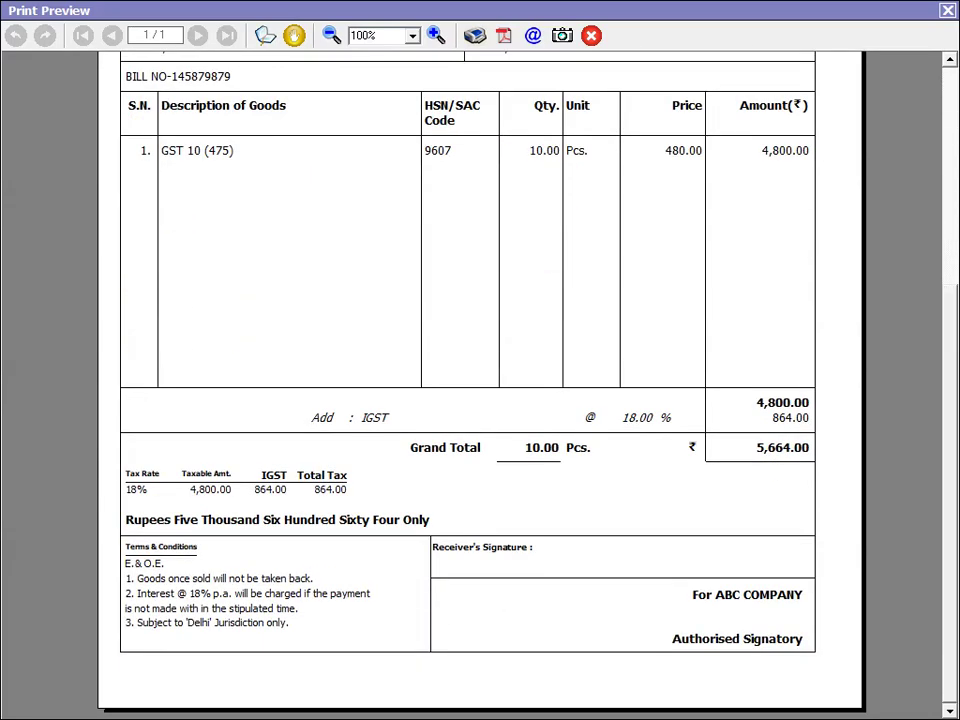
scroll(480, 400, up, 5)
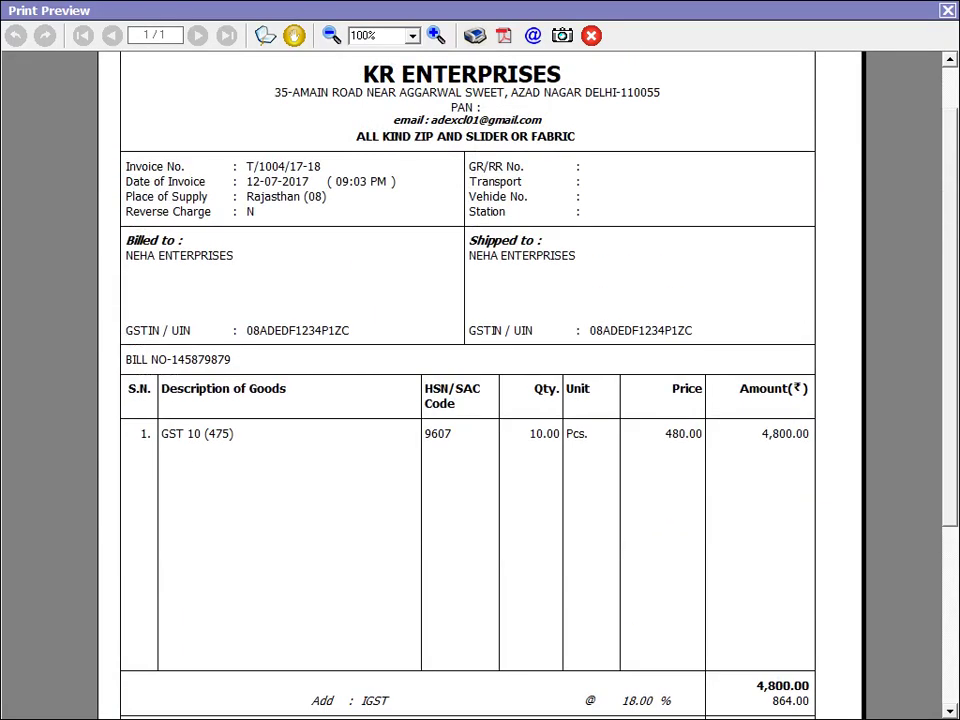
scroll(480, 400, down, 4)
scroll(480, 400, up, 5)
scroll(480, 400, down, 7)
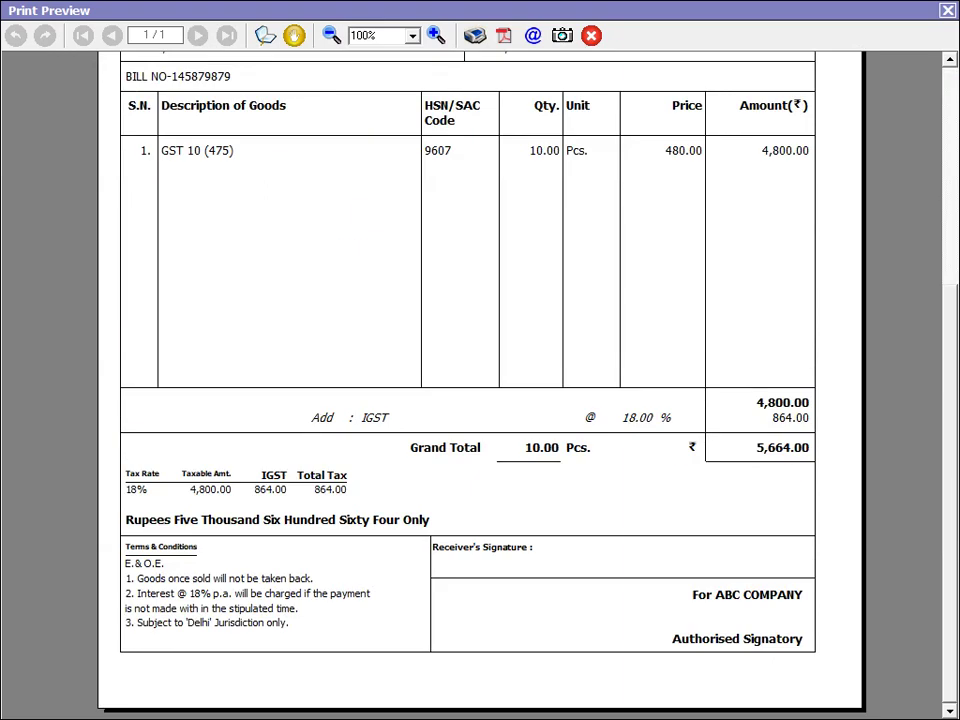
scroll(480, 400, up, 7)
scroll(480, 400, down, 4)
scroll(480, 400, down, 2)
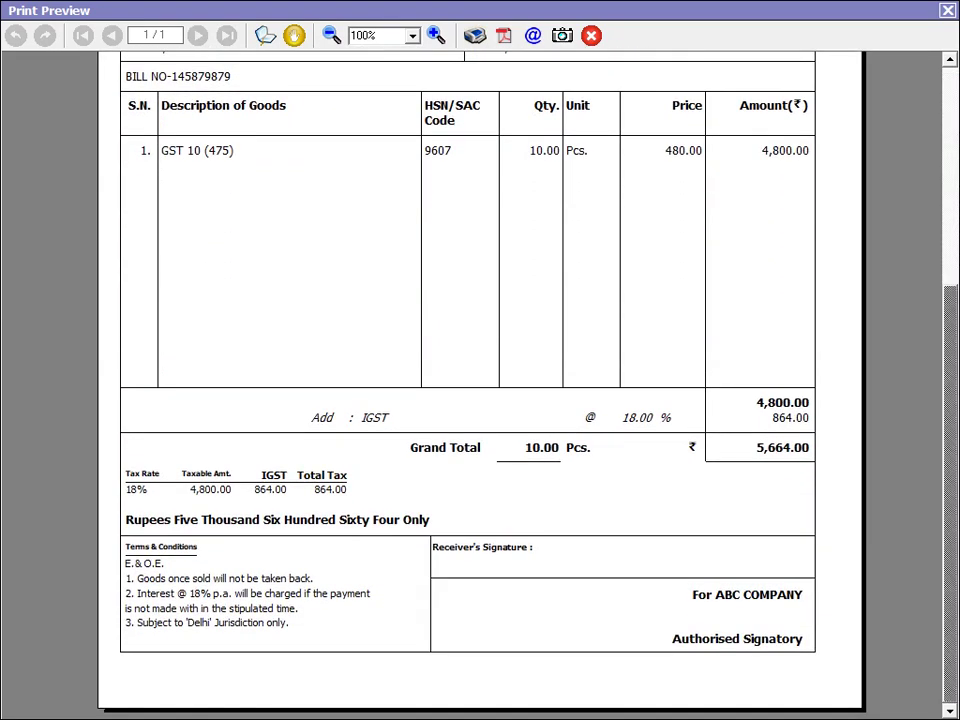
key(Escape)
Reopen the THANK FOR VISIT daily message, set Valid For to 10 days, and save
key(Escape)
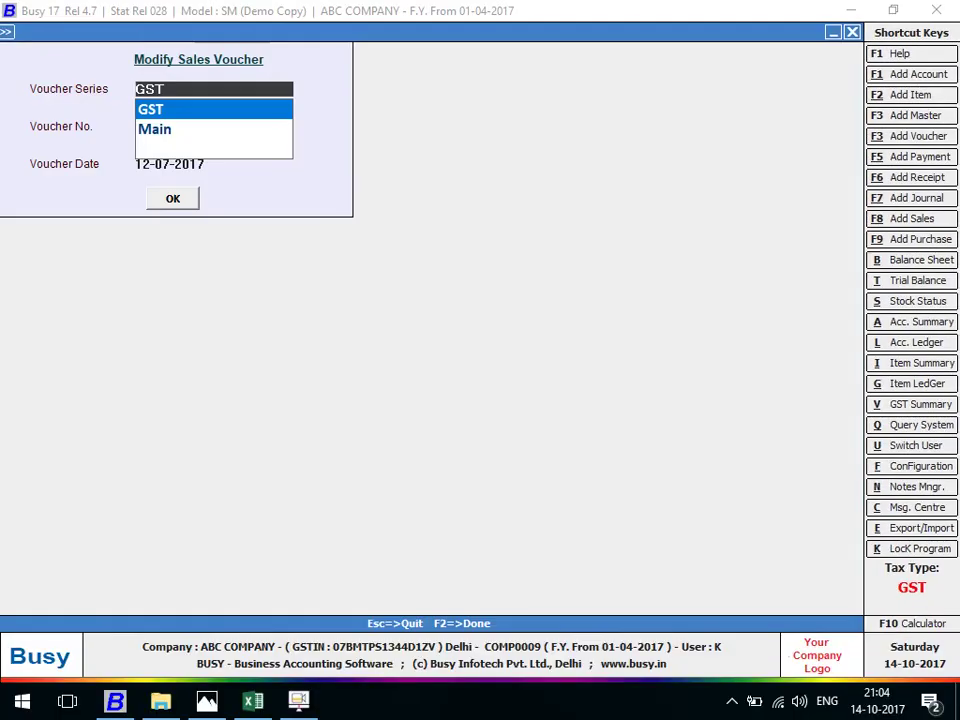
key(Escape)
key(Left)
key(Return)
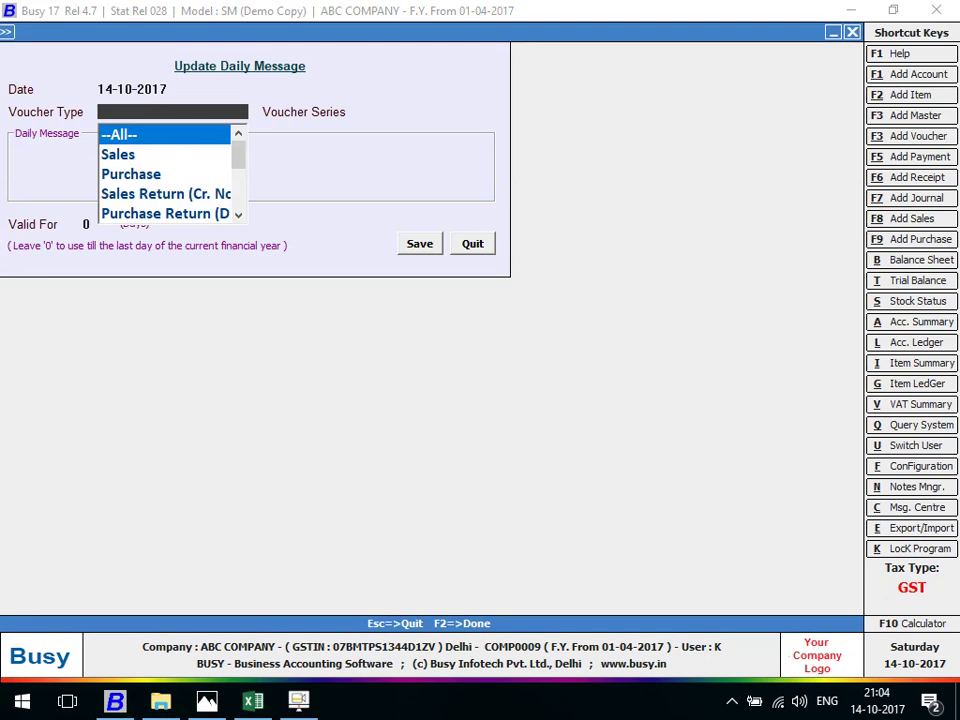
key(Return)
key(Return)
key(Return)
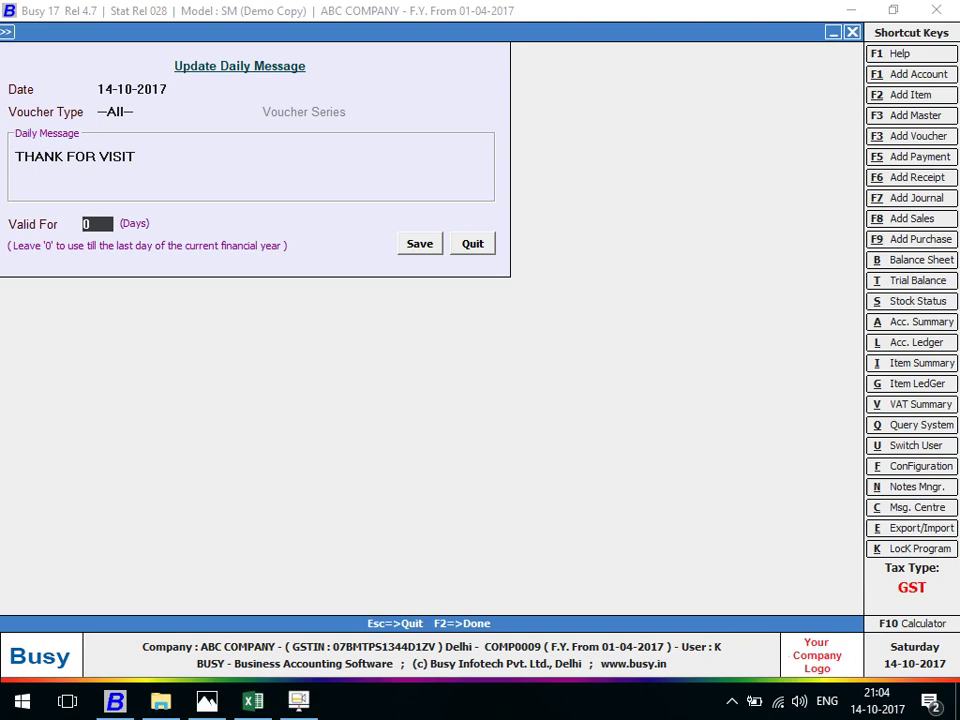
text(10)
key(Return)
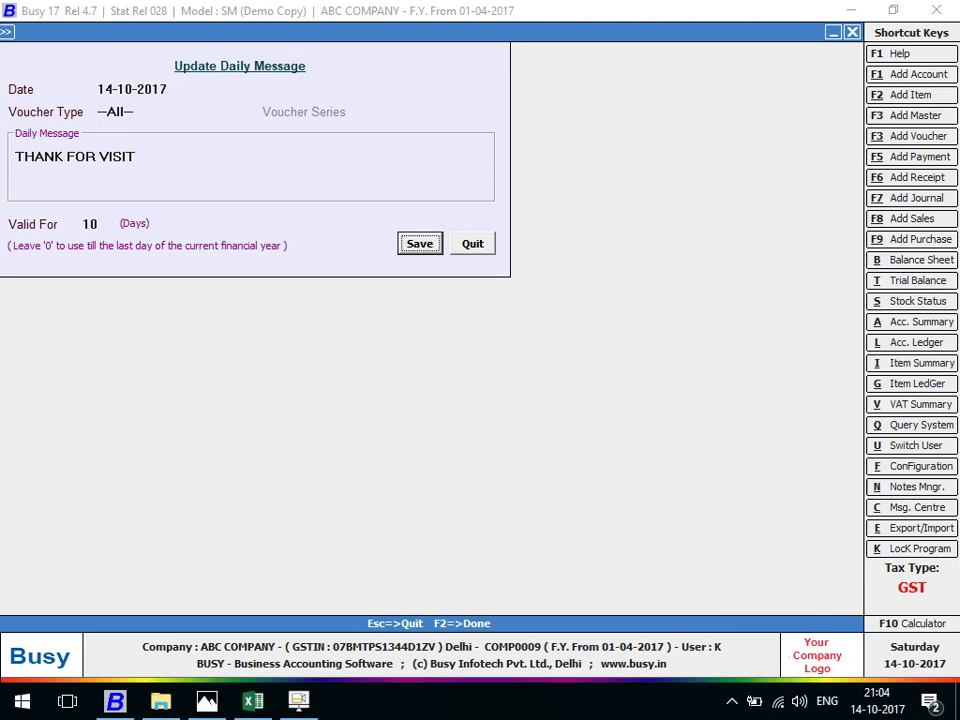
key(Return)
key(Escape)
Preview sales invoice T/1004/17-18 (total 5,664.00) in the Sales Invoice format, then close the preview
key(Right)
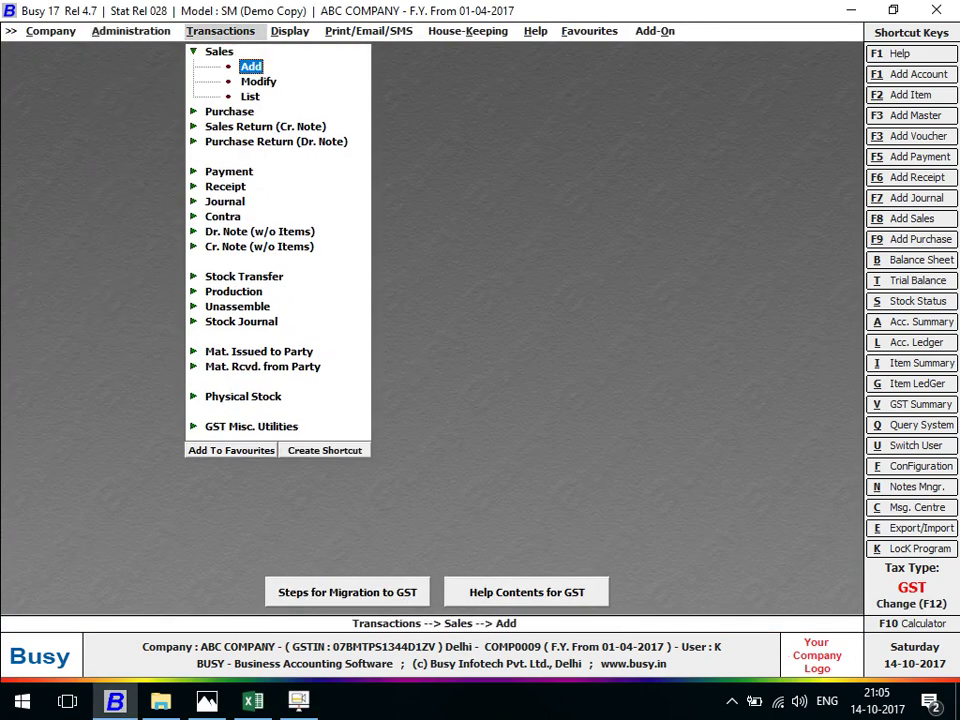
key(Down)
key(Return)
key(Return)
key(Return)
key(alt+p)
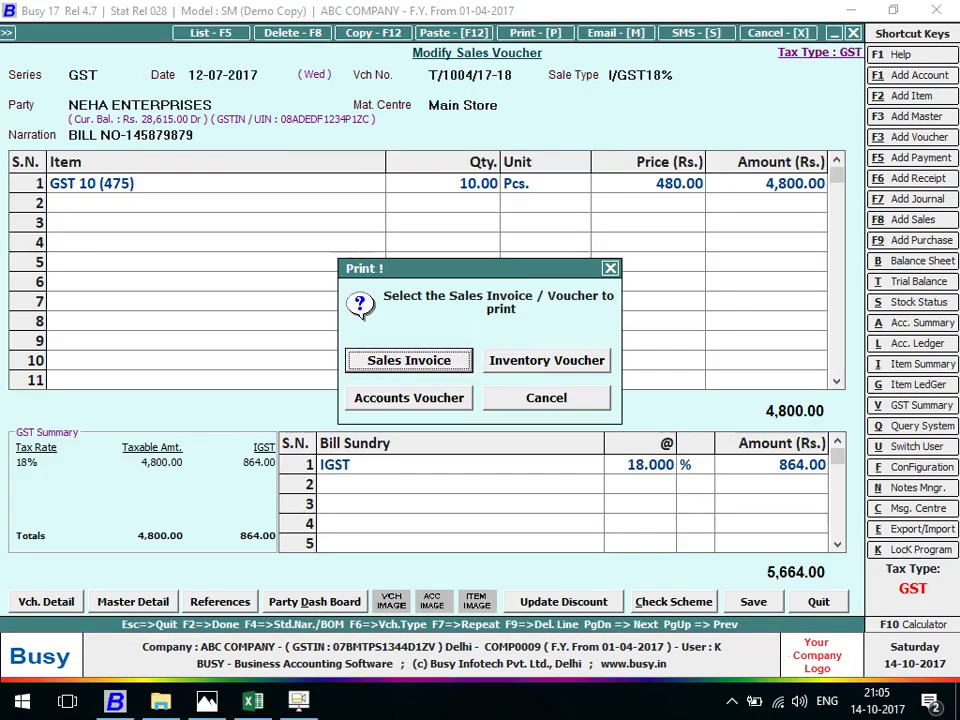
key(Return)
key(Return)
key(Right)
key(Return)
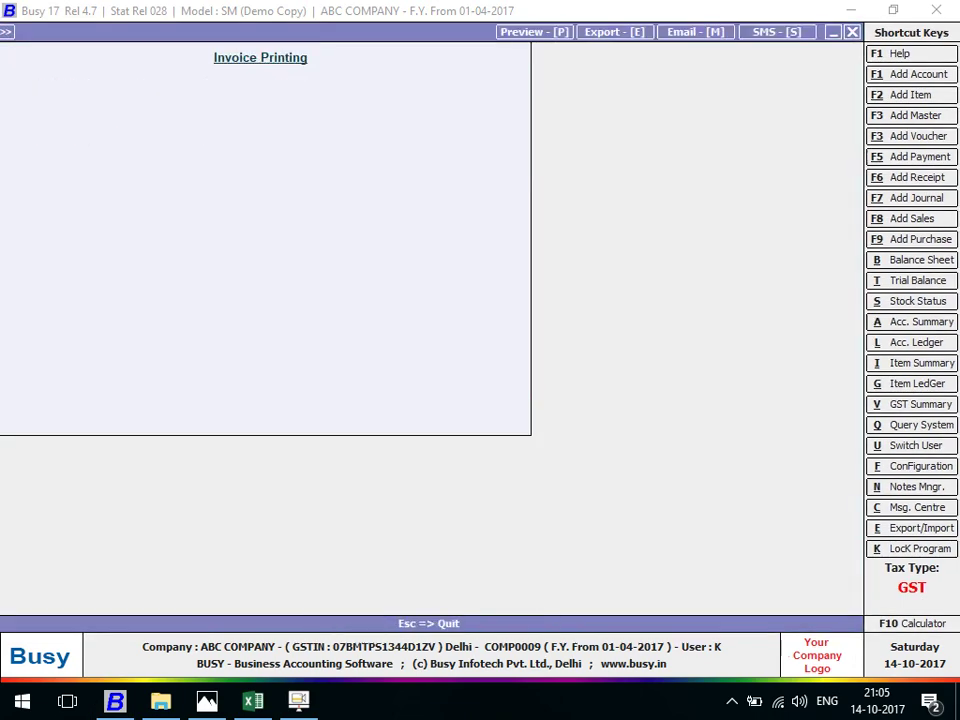
scroll(480, 380, down, 3)
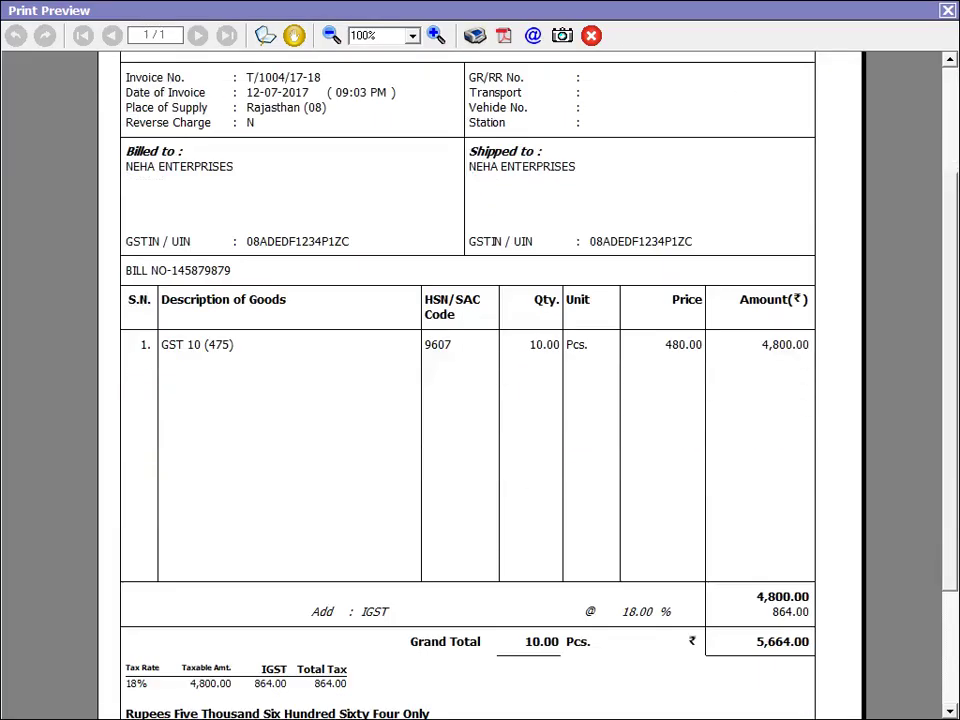
scroll(480, 380, down, 4)
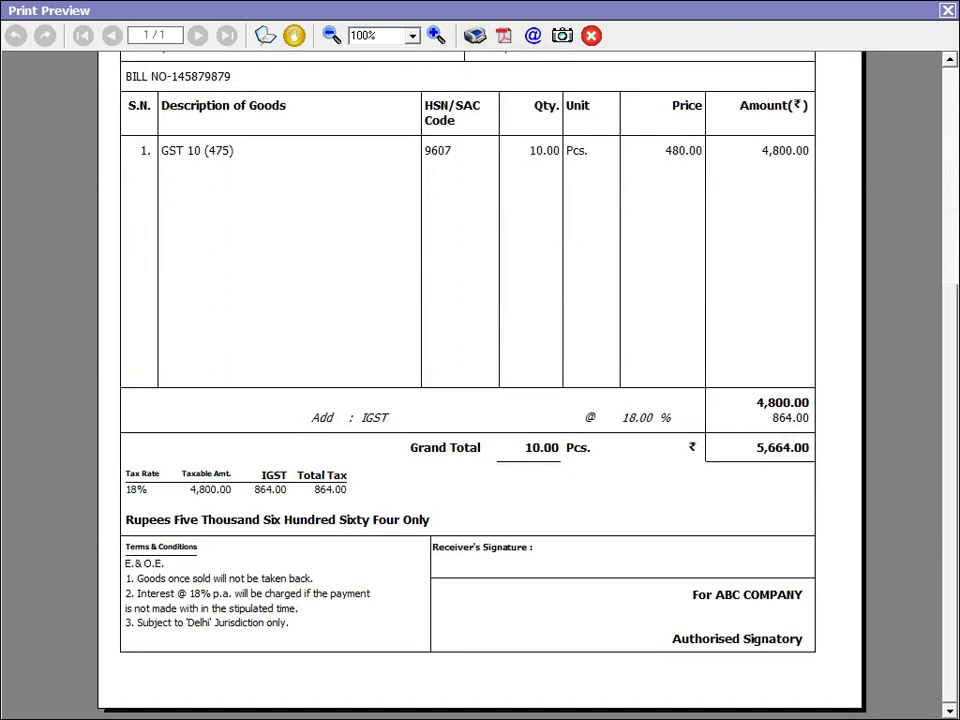
key(Escape)
Leave the voucher and go to Administration > Configuration > Invoice/Document Printing > Standard
key(Escape)
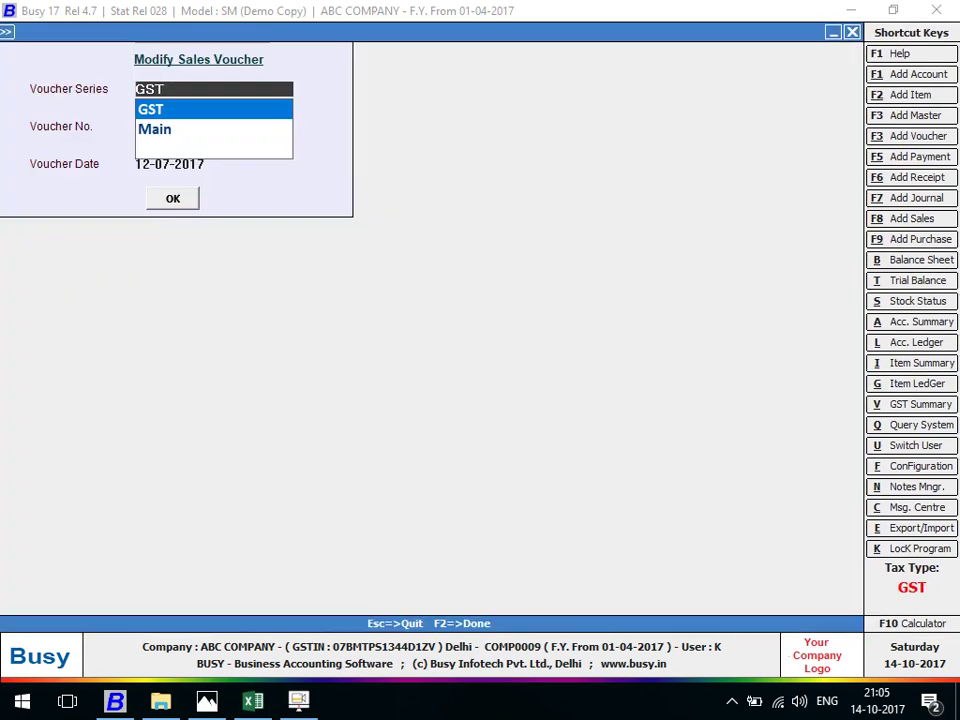
key(Escape)
key(Left)
key(Left)
key(Left)
key(Up)
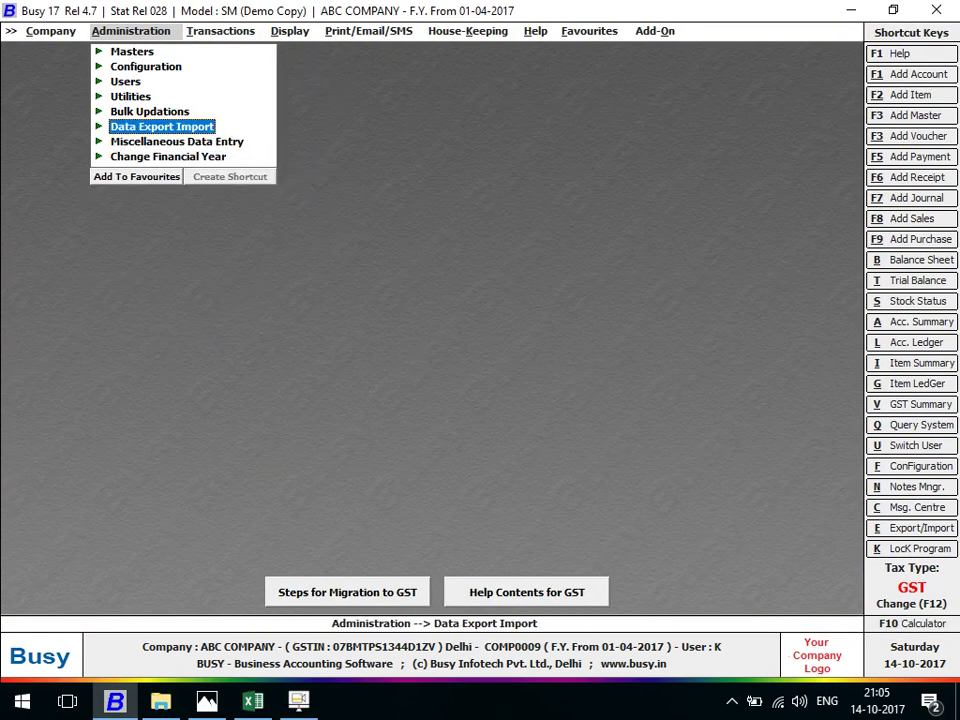
key(Up)
key(Up)
key(Up)
key(Up)
key(Right)
key(Right)
key(Down)
key(Down)
key(Down)
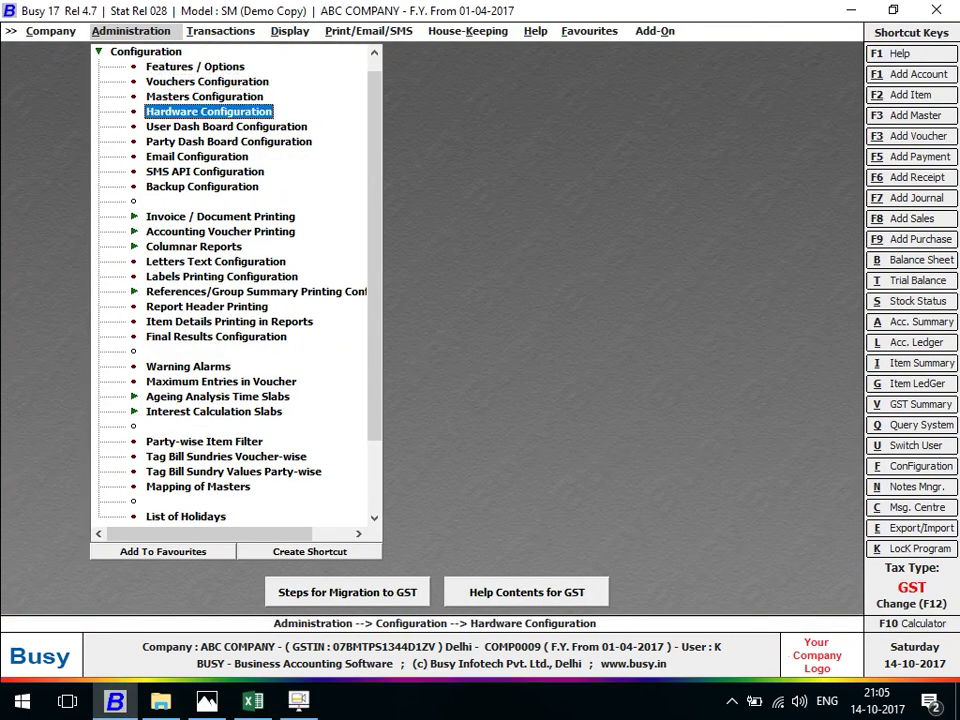
key(Down)
key(Down)
key(Down)
key(Up)
key(Right)
key(Right)
Open the Sales Invoice print configuration, step through its settings, and quit without changes
key(Return)
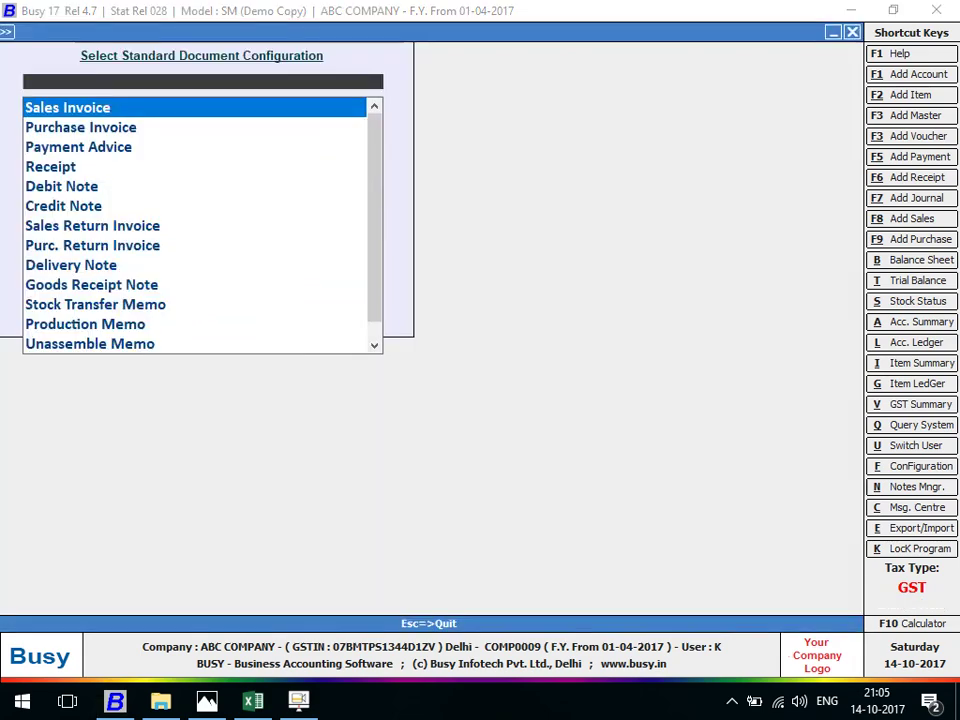
key(Return)
key(Return)
key(Return)
key(Return)
key(Return)
key(Return)
key(Return)
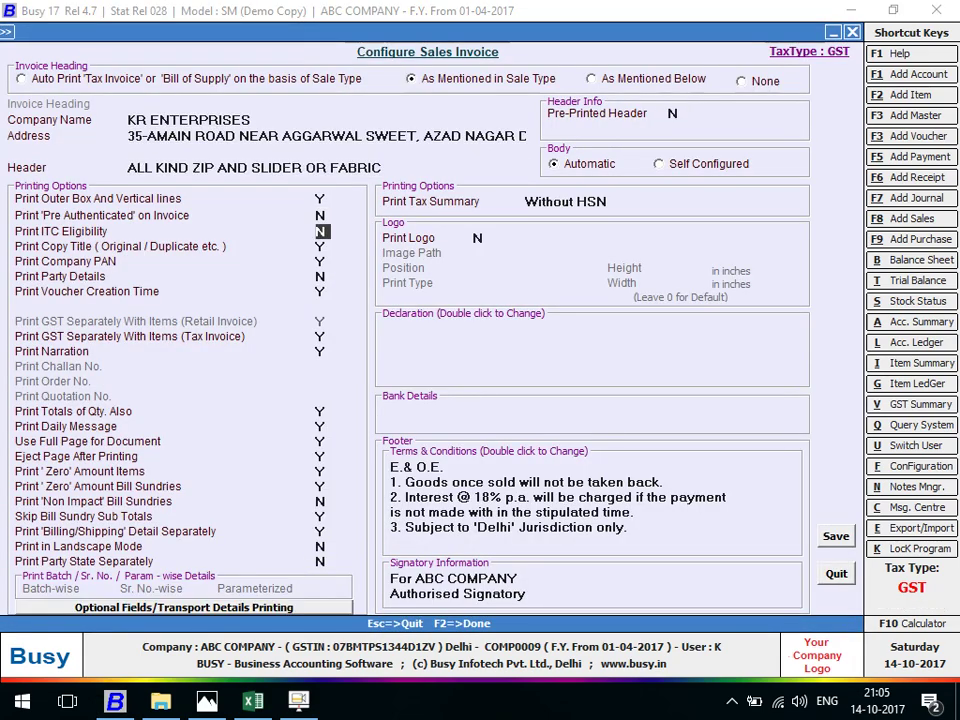
key(Return)
key(Return)
key(Return)
key(Escape)
Leave the configuration and load sales voucher T/1001/17-18 for modification
key(Return)
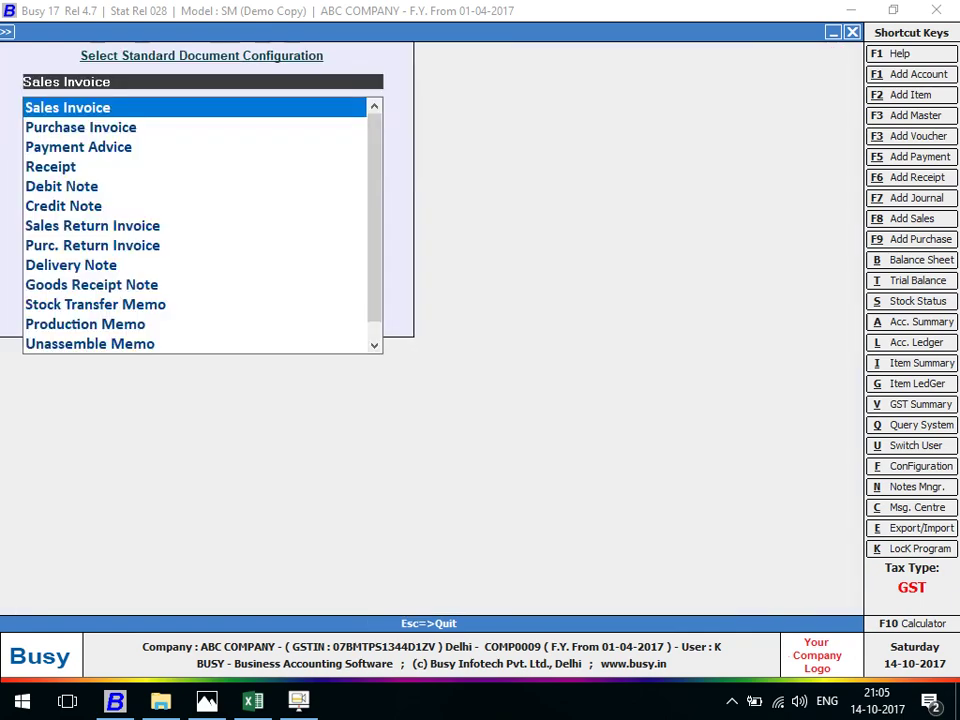
key(Escape)
key(Right)
key(Return)
key(Down)
key(Return)
key(Return)
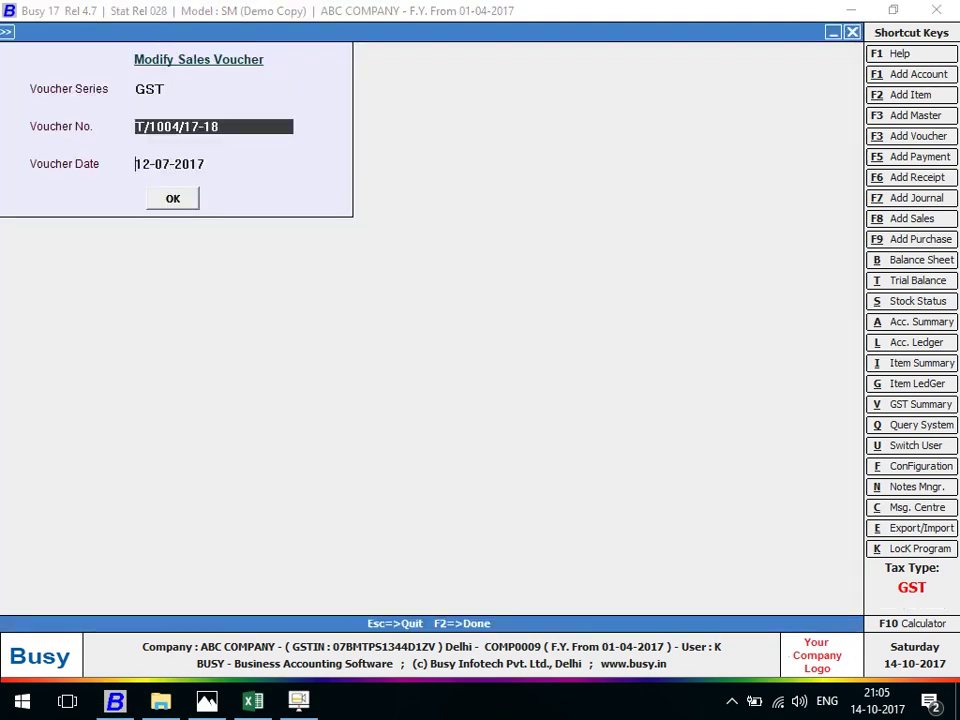
key(Return)
key(Return)
Change the invoice date to 14-07-2017 and save the voucher
key(Return)
text(14)
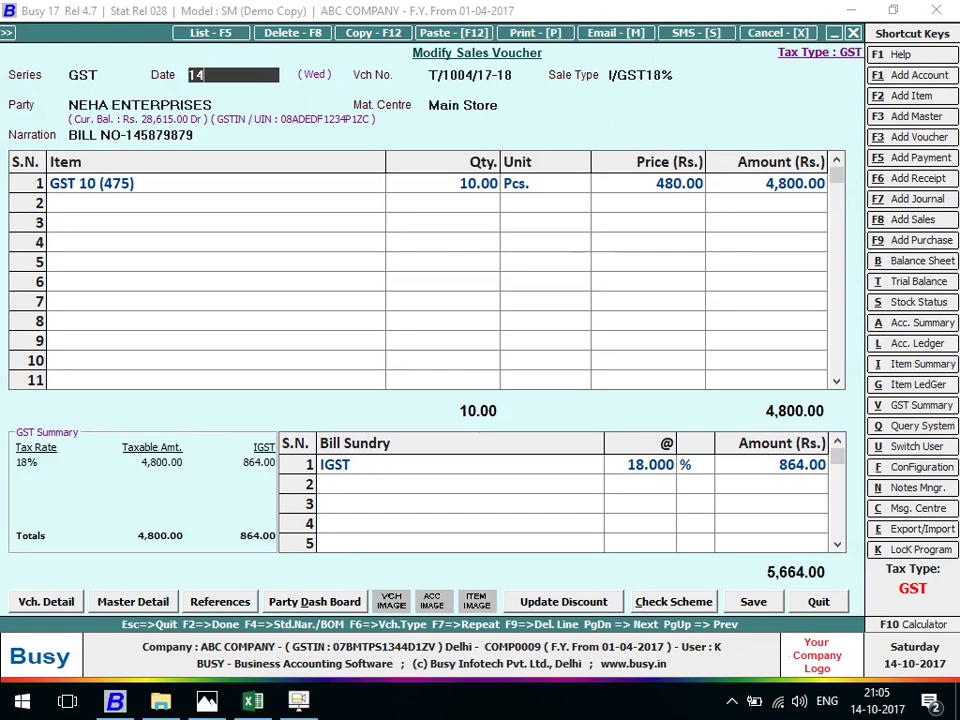
key(Return)
key(F2)
key(Return)
key(Return)
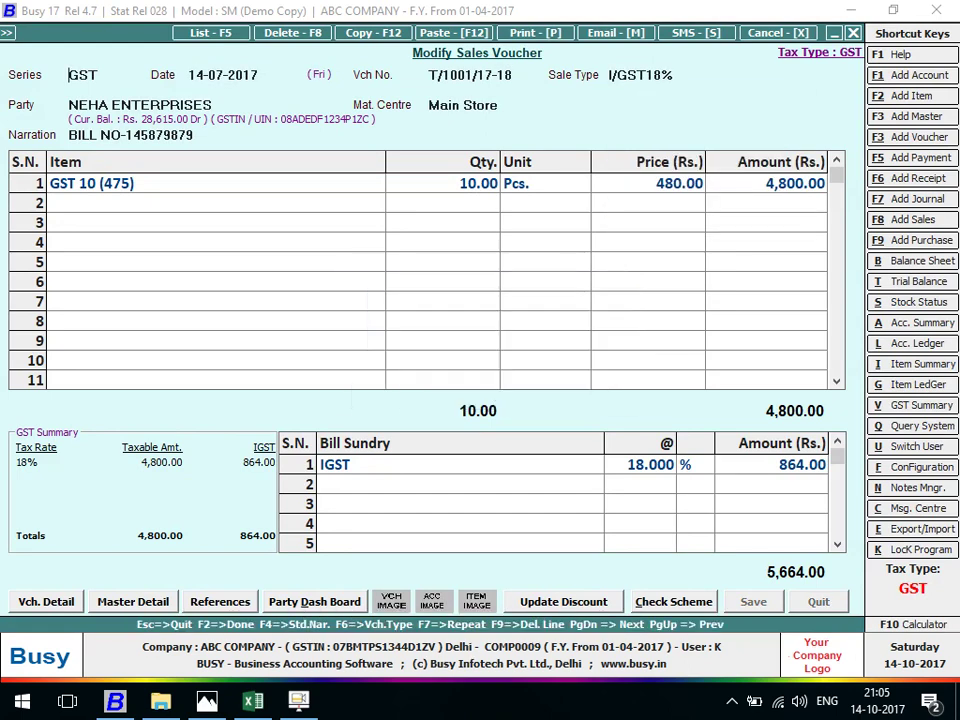
key(Return)
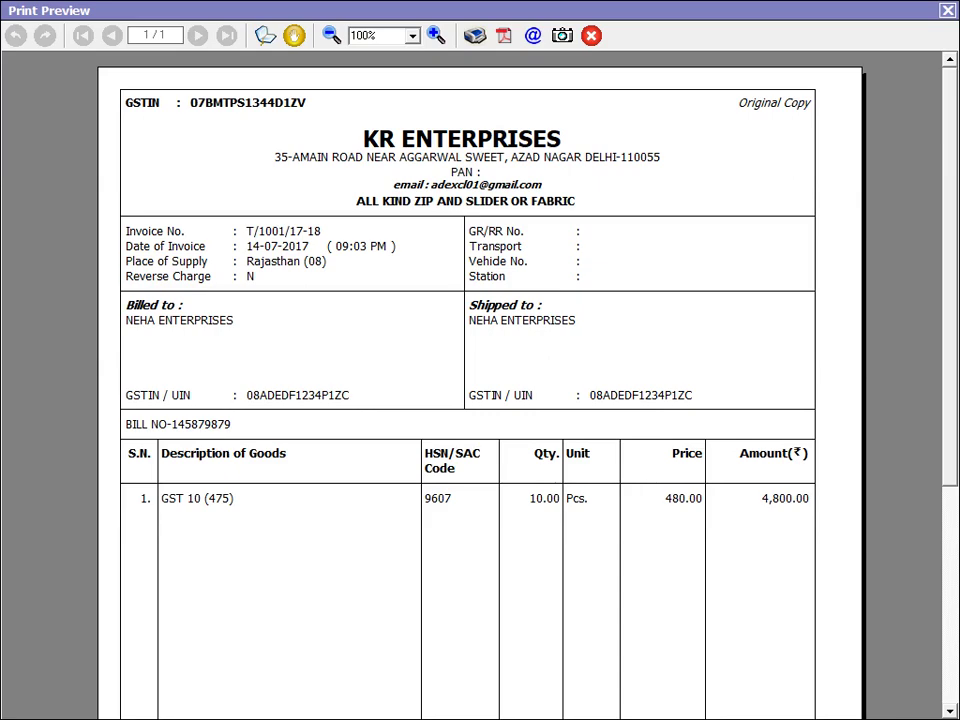
Review the Billed to and Shipped to blocks in the invoice preview, then close it
scroll(480, 400, down, 5)
scroll(480, 400, down, 2)
scroll(480, 400, up, 5)
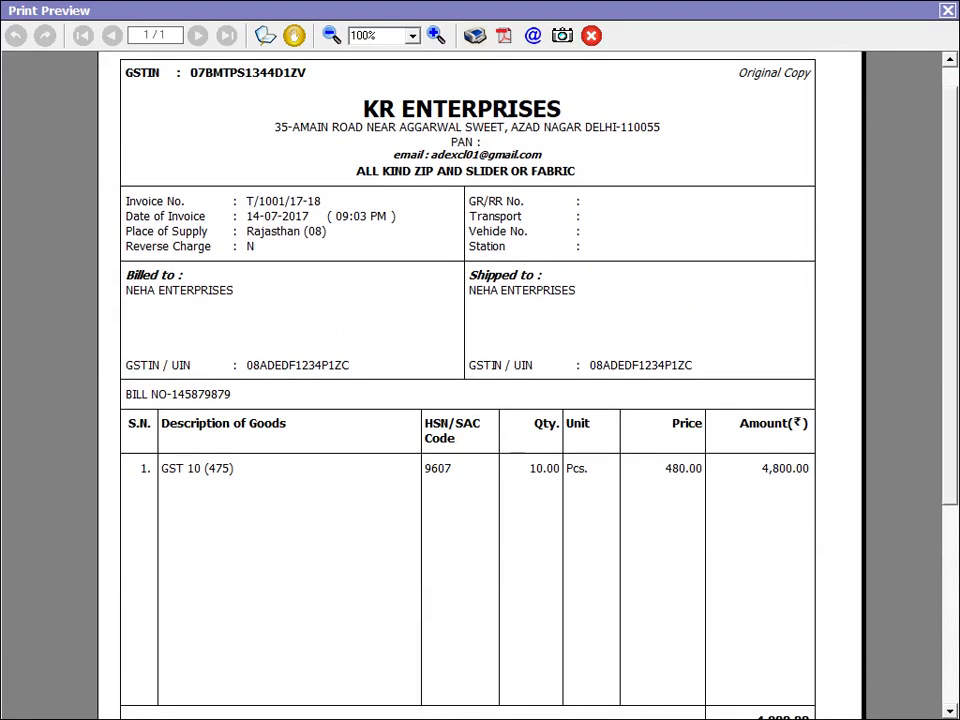
scroll(480, 400, up, 1)
scroll(480, 400, down, 5)
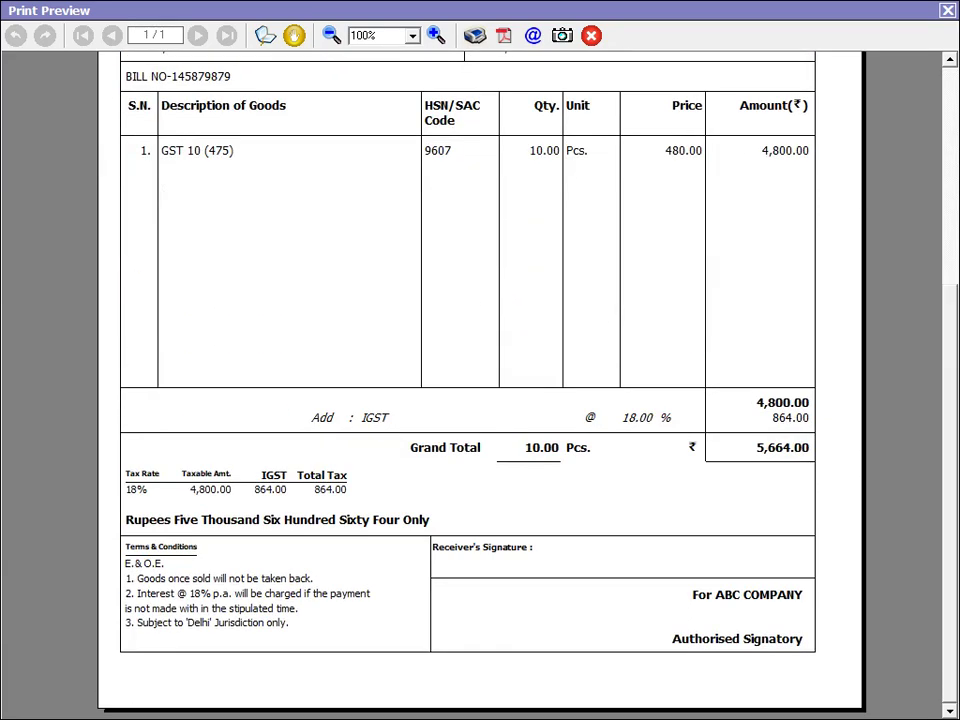
key(Escape)
key(Escape)
key(Escape)
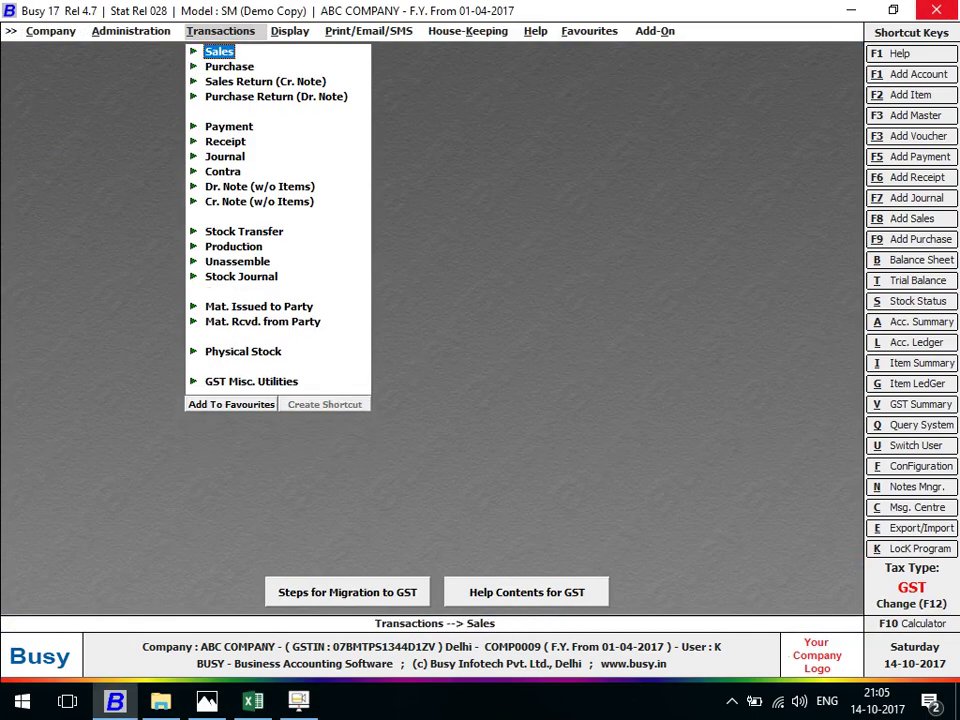
Go to Administration > Miscellaneous Data Entry > Update Daily Message
key(Left)
key(Left)
key(Left)
key(Left)
key(Down)
key(Down)
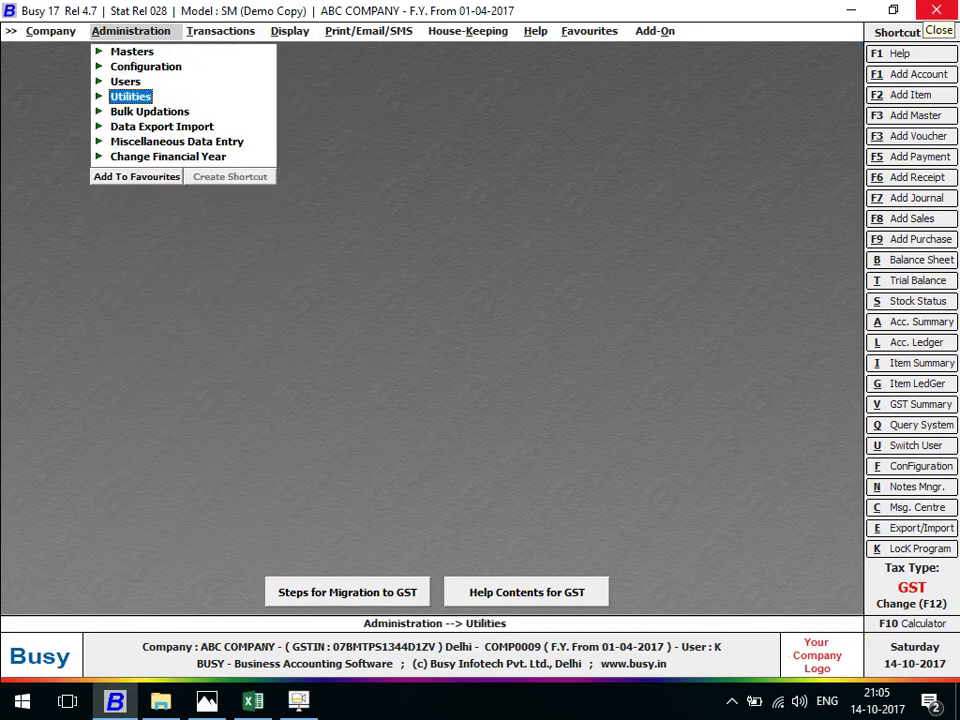
key(Down)
key(Down)
key(Down)
key(Right)
key(Right)
key(Return)
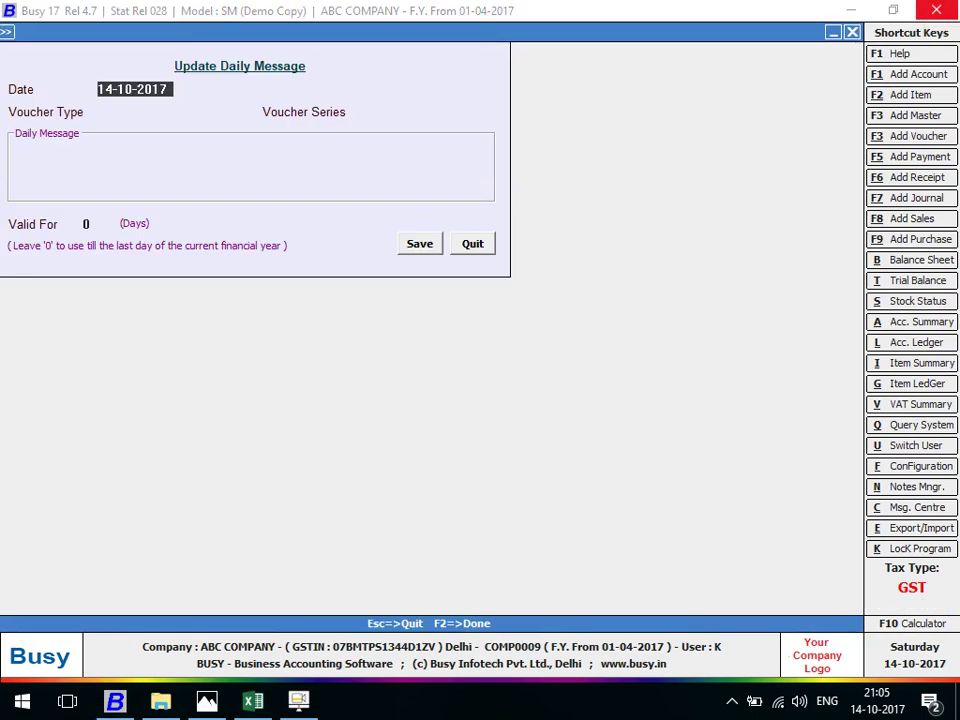
Set the daily message start date to 01-07-2017
key(Return)
key(Escape)
text(1)
key(Return)
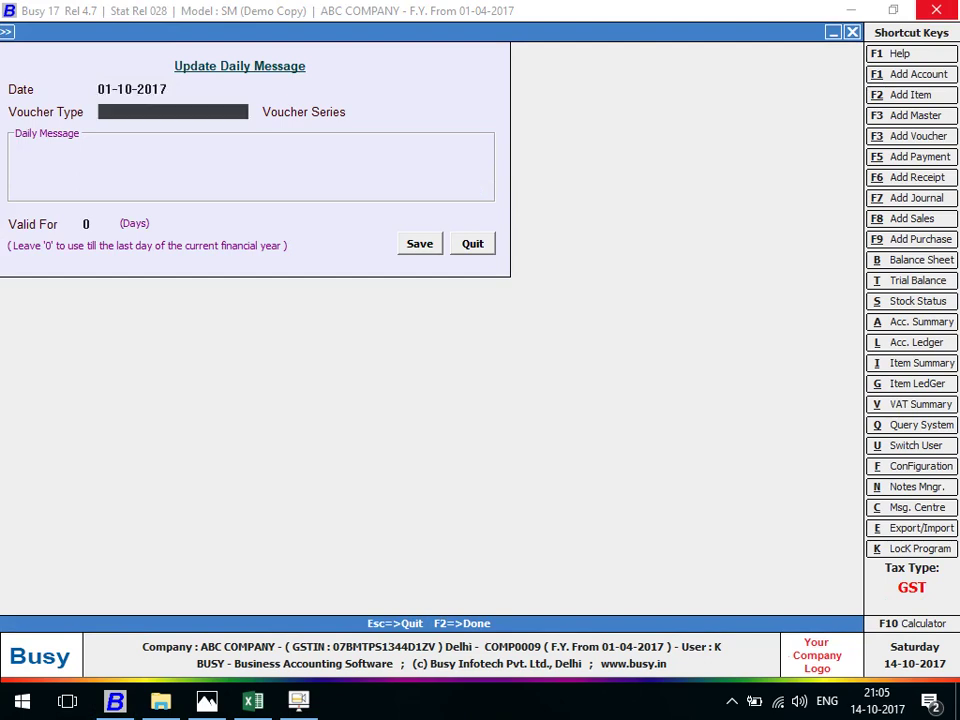
key(Escape)
text(1-7)
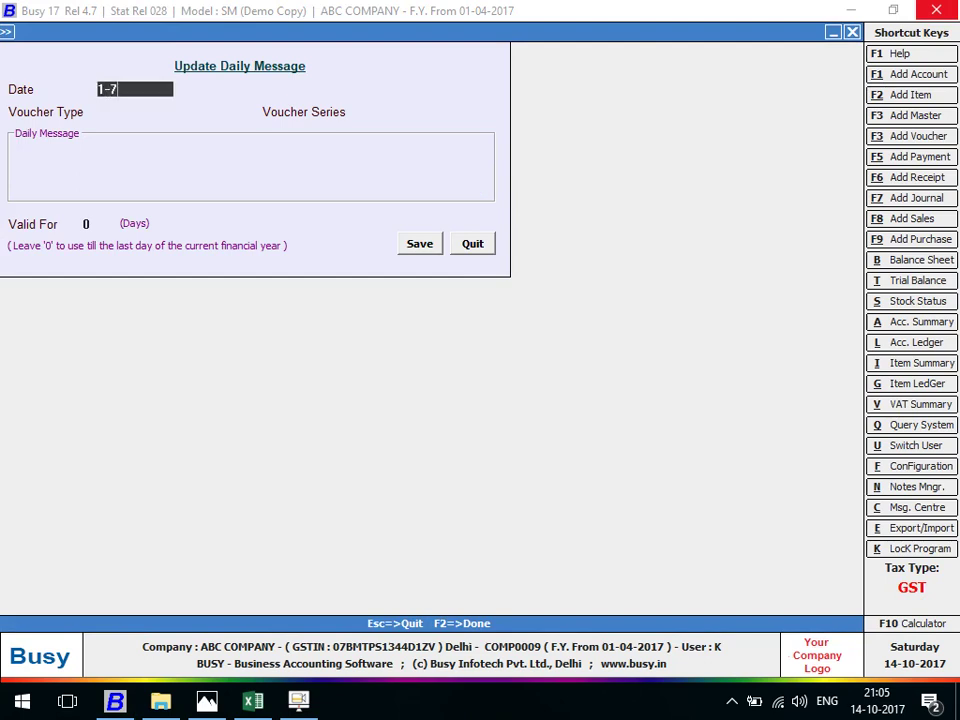
key(Return)
Apply the message THANK FOR VISIT to all voucher types, valid 10 days, and save it
key(Return)
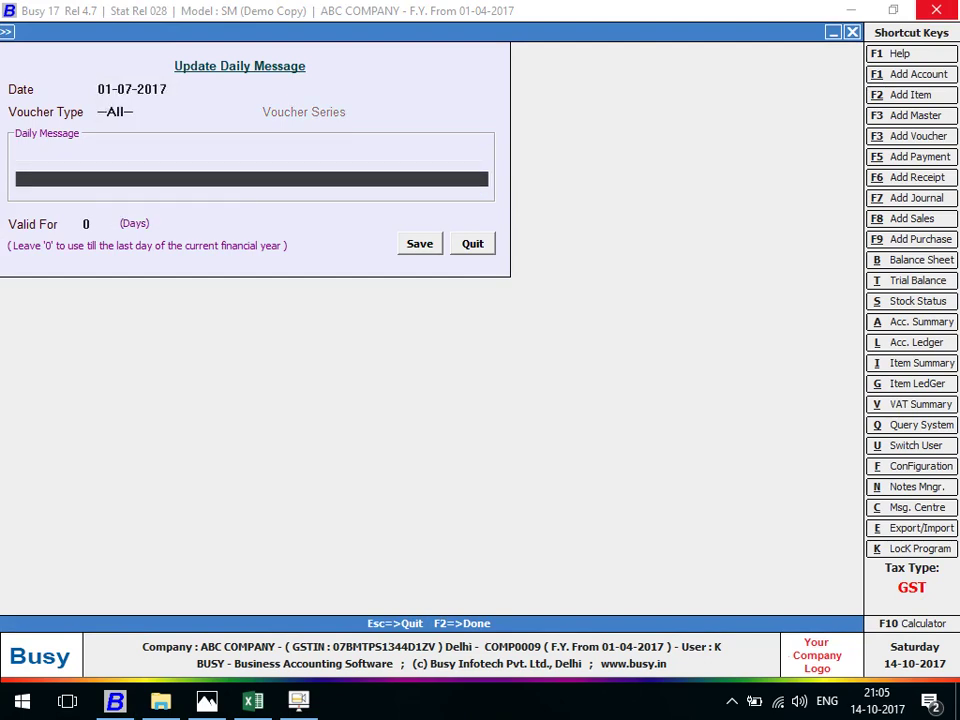
key(Escape)
key(Return)
text(TH)
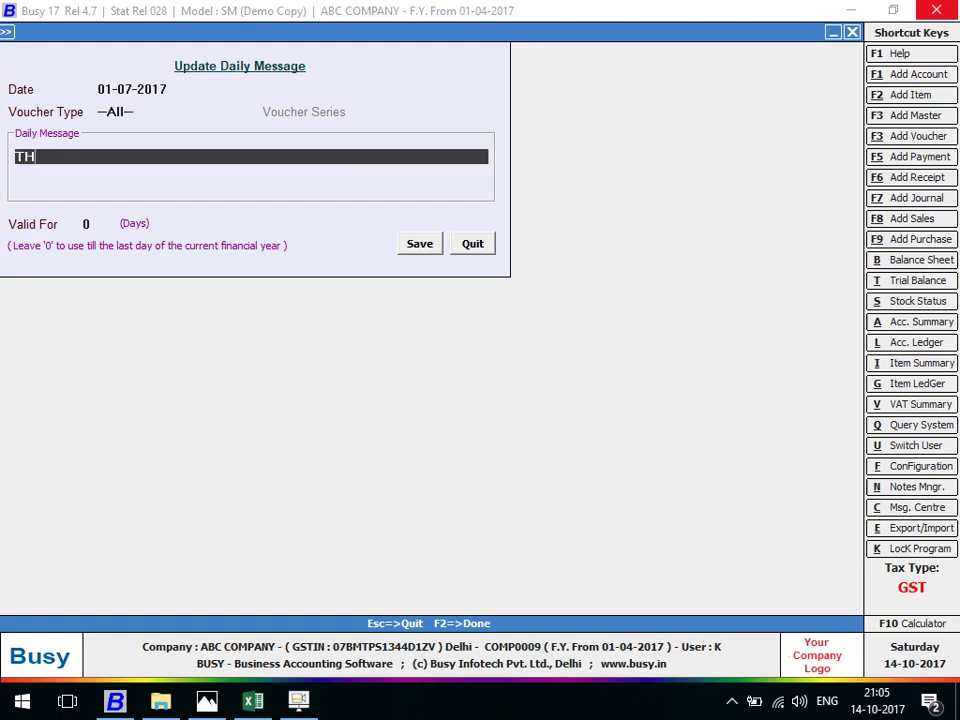
text(ANK FOR VIS)
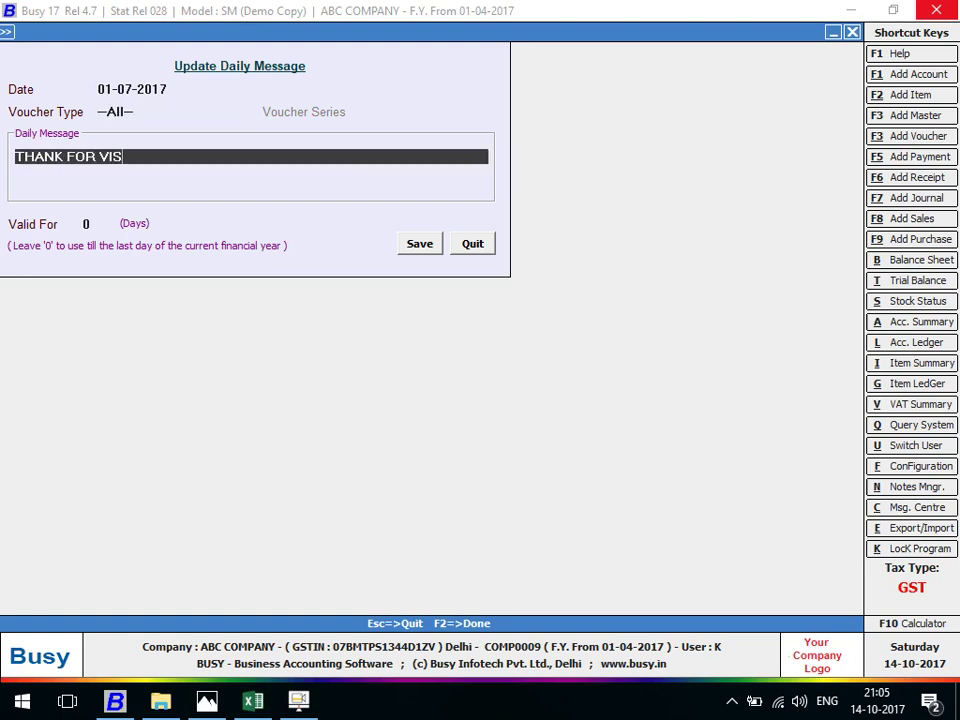
text(IT)
key(Return)
key(Return)
text(10)
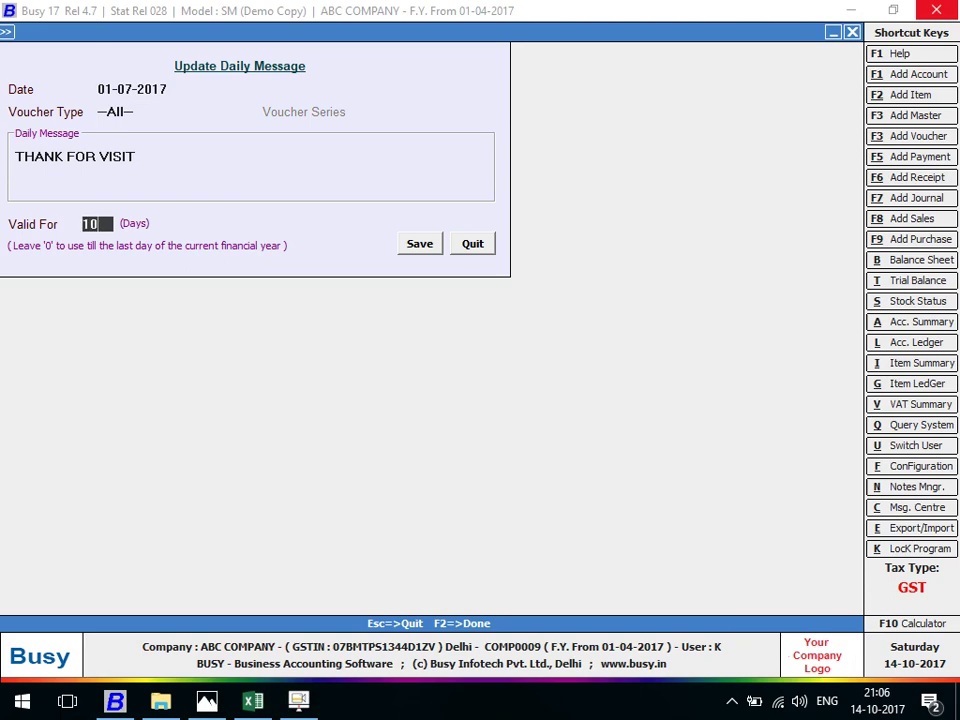
key(Return)
key(Return)
key(Escape)
Load the sales voucher for modification and preview its printed invoice
key(Return)
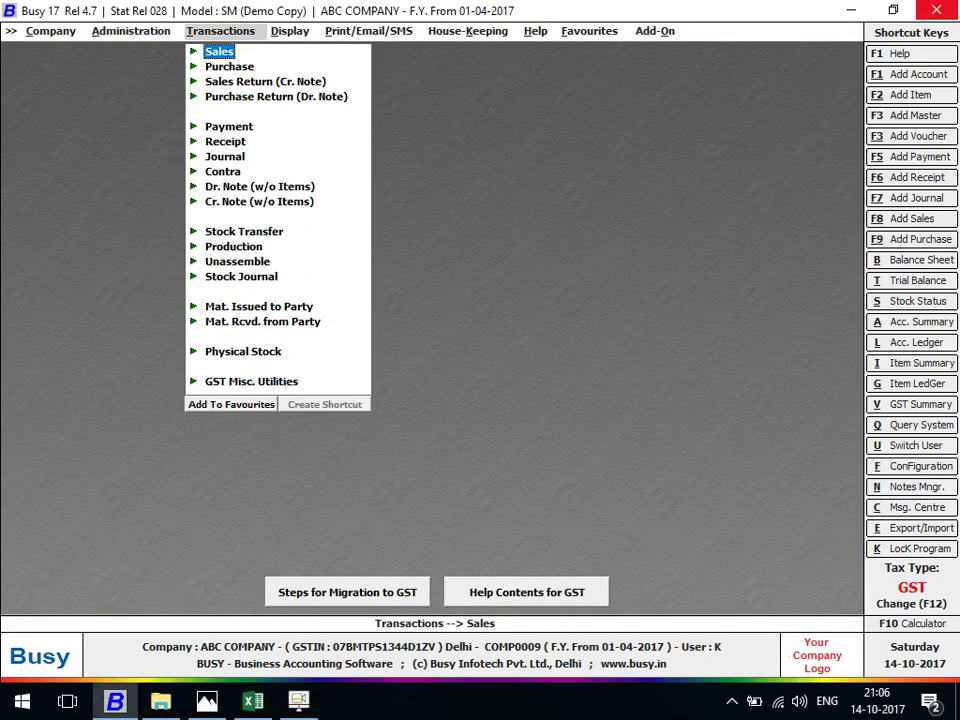
key(Return)
key(Down)
key(Return)
key(Return)
key(Return)
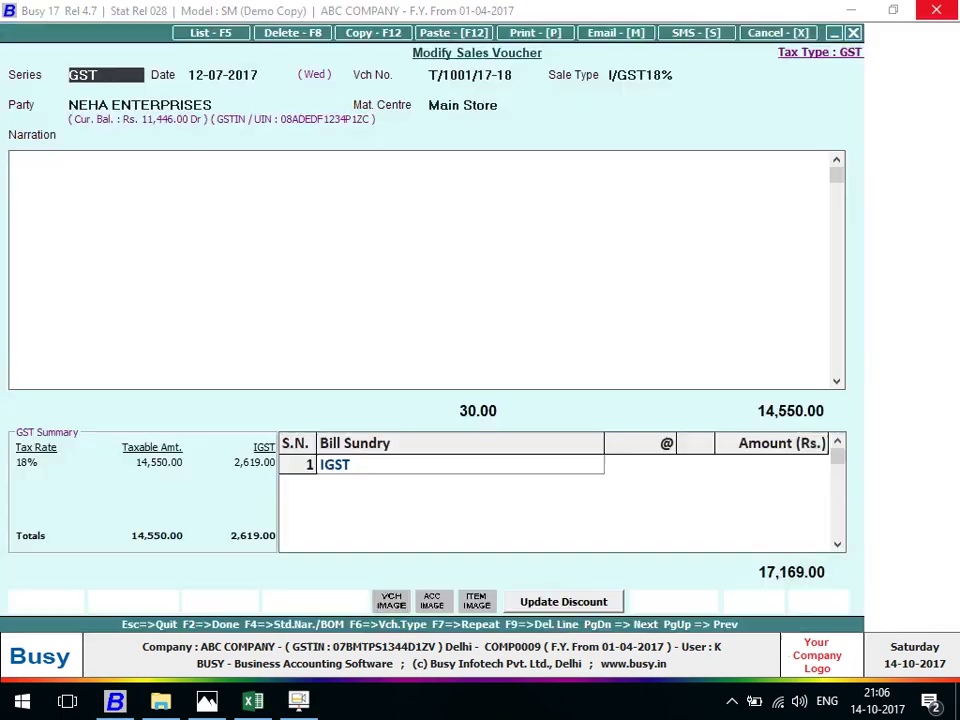
key(alt+p)
key(Return)
key(Return)
key(Return)
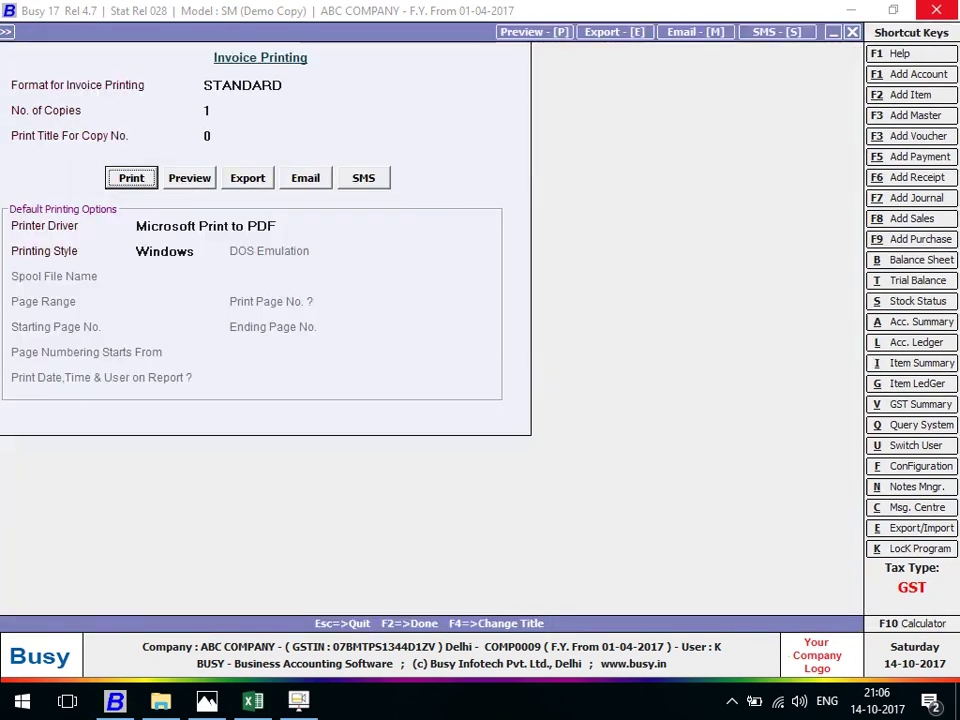
key(Right)
key(Return)
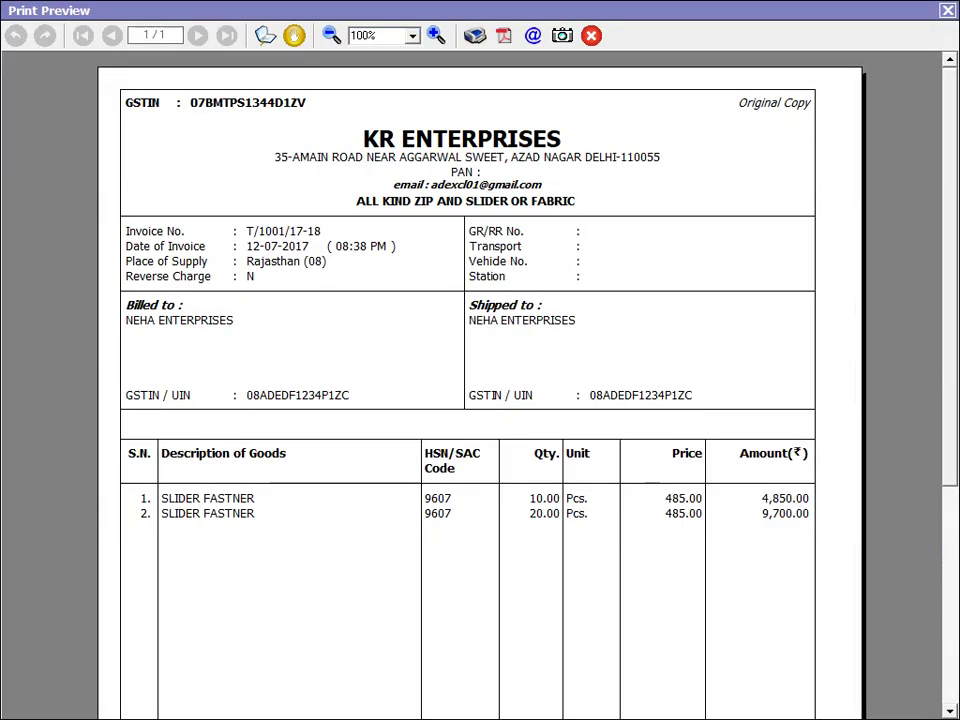
scroll(480, 380, down, 5)
scroll(480, 380, down, 2)
scroll(480, 380, up, 10)
key(Escape)
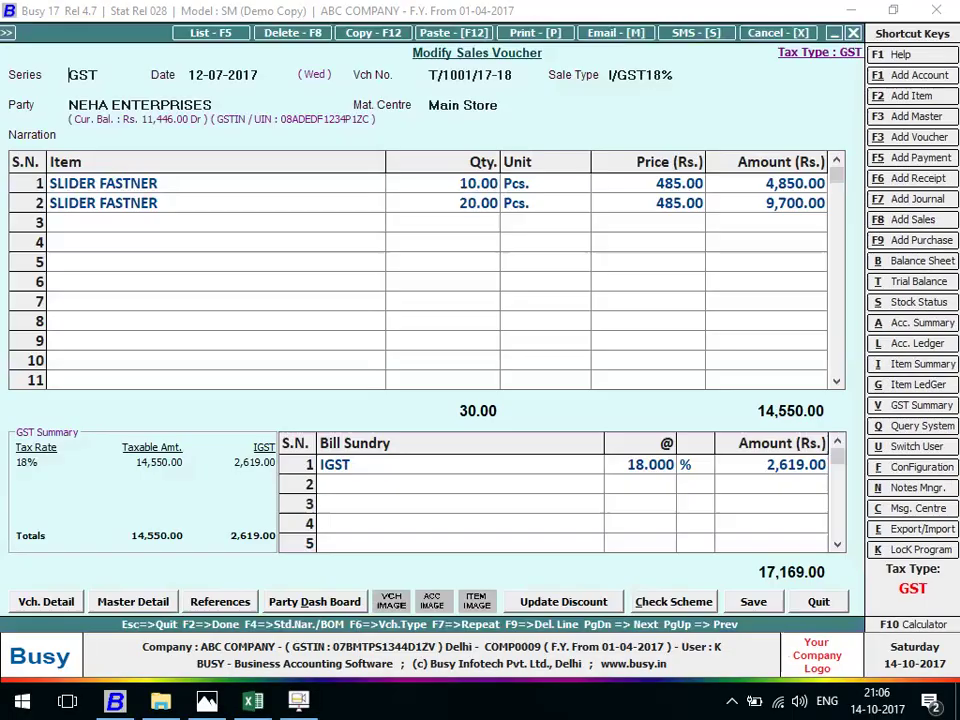
Change the invoice date to 09-07-2017, save, and preview the invoice ending with THANK FOR VISIT
key(Return)
text(09-07-2017)
key(Return)
key(F2)
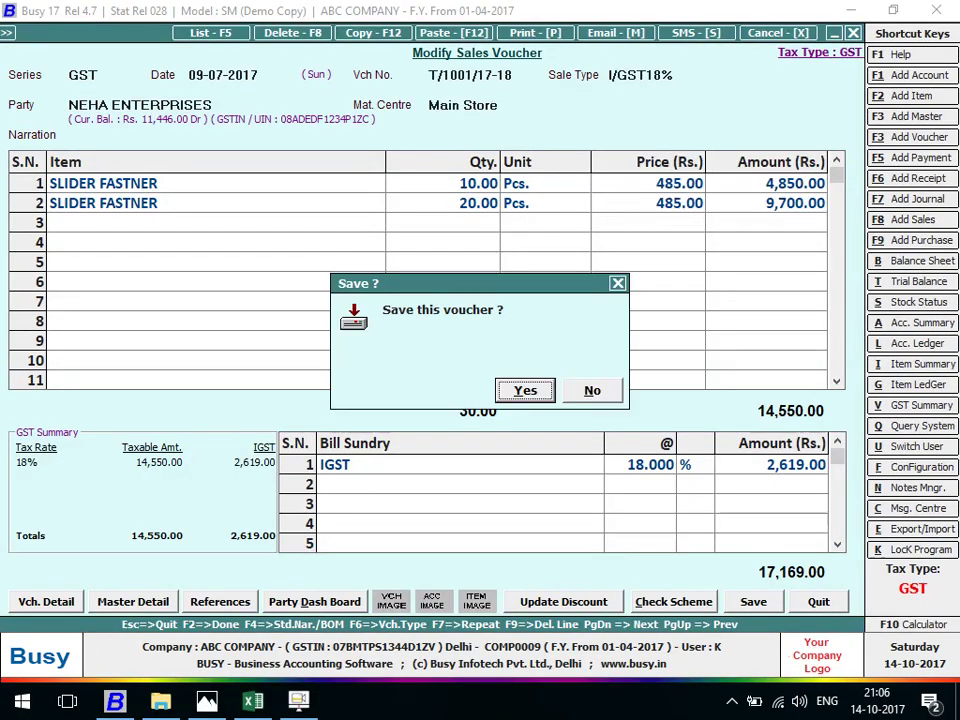
key(Return)
key(Return)
key(Return)
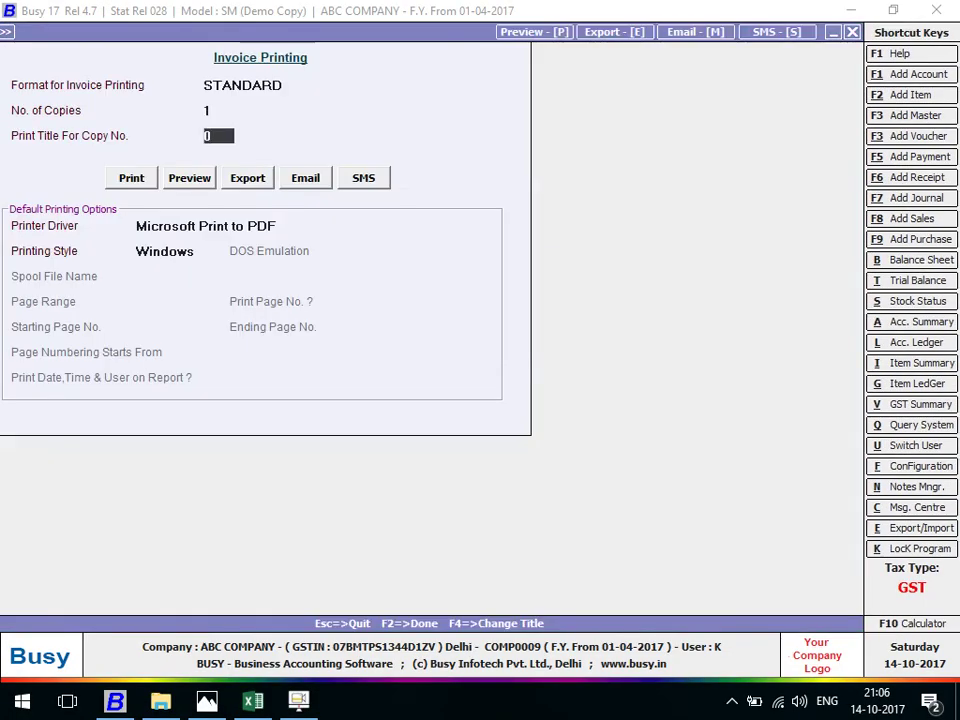
key(Return)
key(Return)
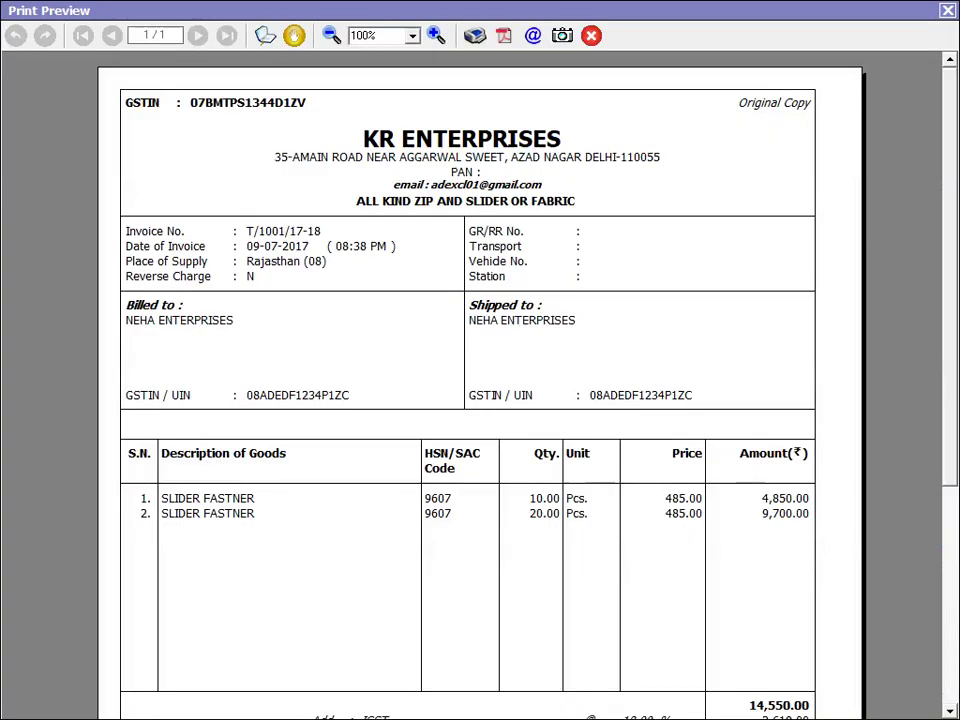
scroll(467, 400, down, 5)
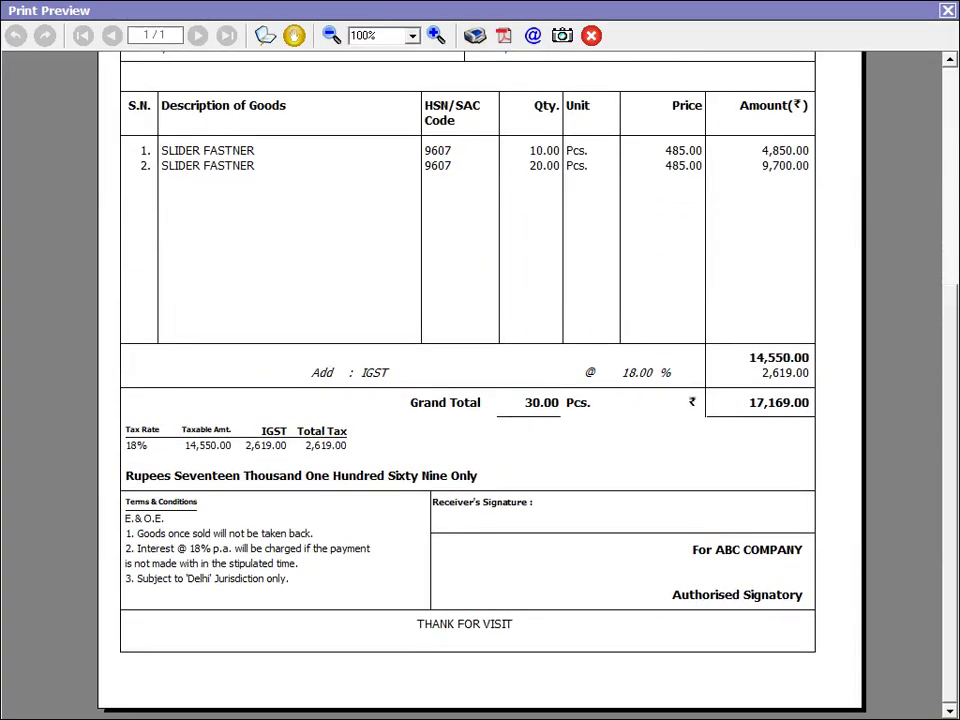
key(Escape)
key(Escape)
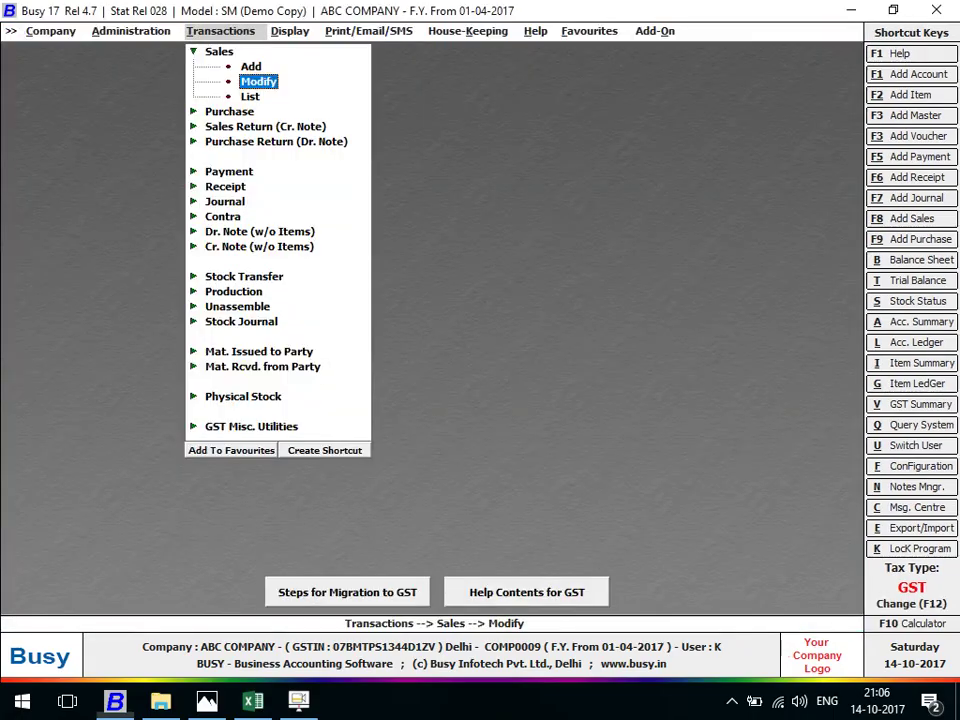
Open the Configure Sales Invoice settings and select the Use Full Page for Document option
key(Left)
key(Left)
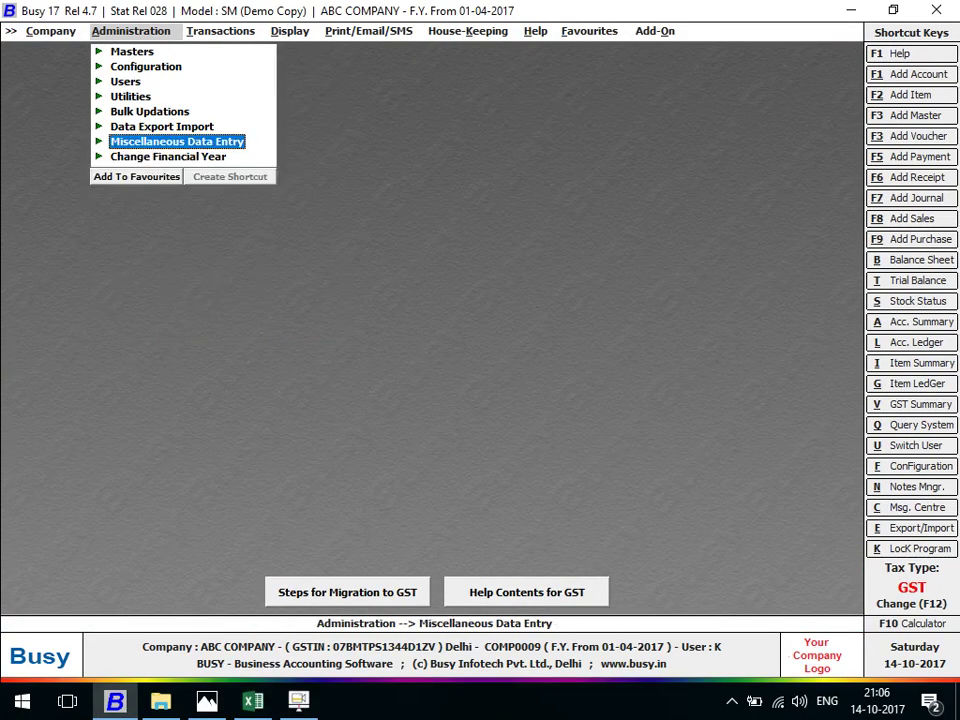
key(Up)
key(Up)
key(Up)
key(Up)
key(Up)
key(Return)
key(Down)
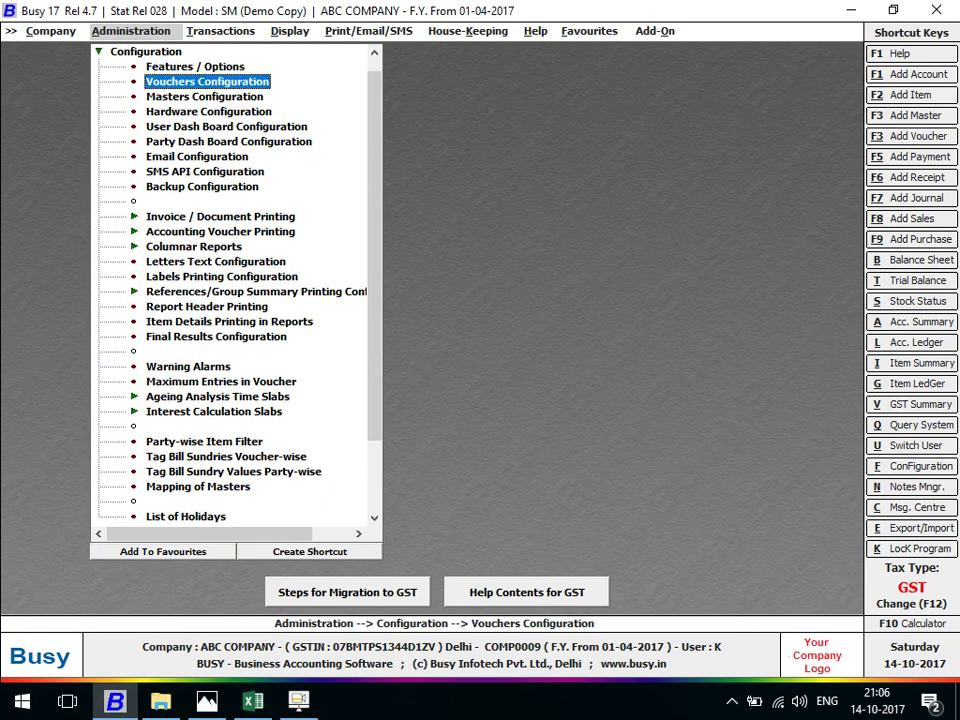
key(Down)
key(Down)
key(Down)
key(Down)
key(Down)
key(Down)
key(Down)
key(Down)
key(Return)
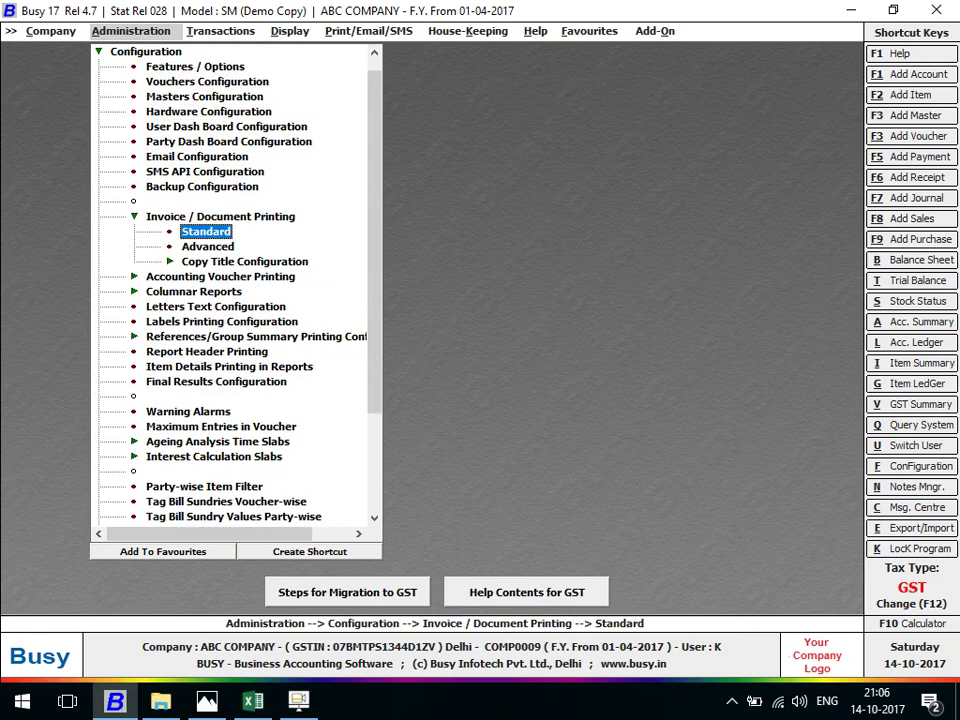
key(Return)
key(Return)
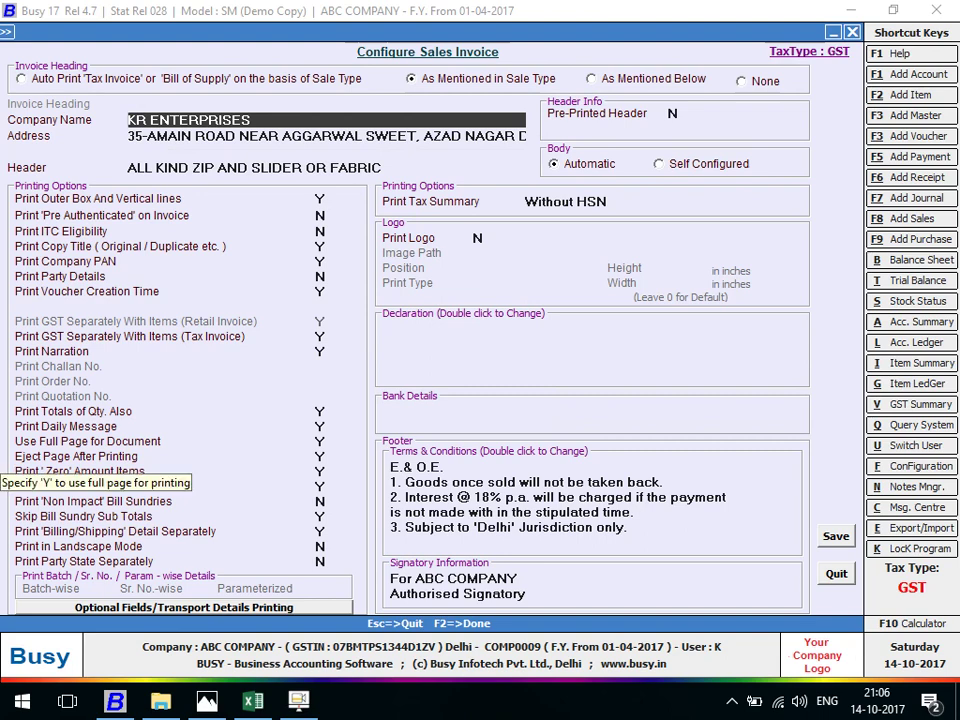
key(Return)
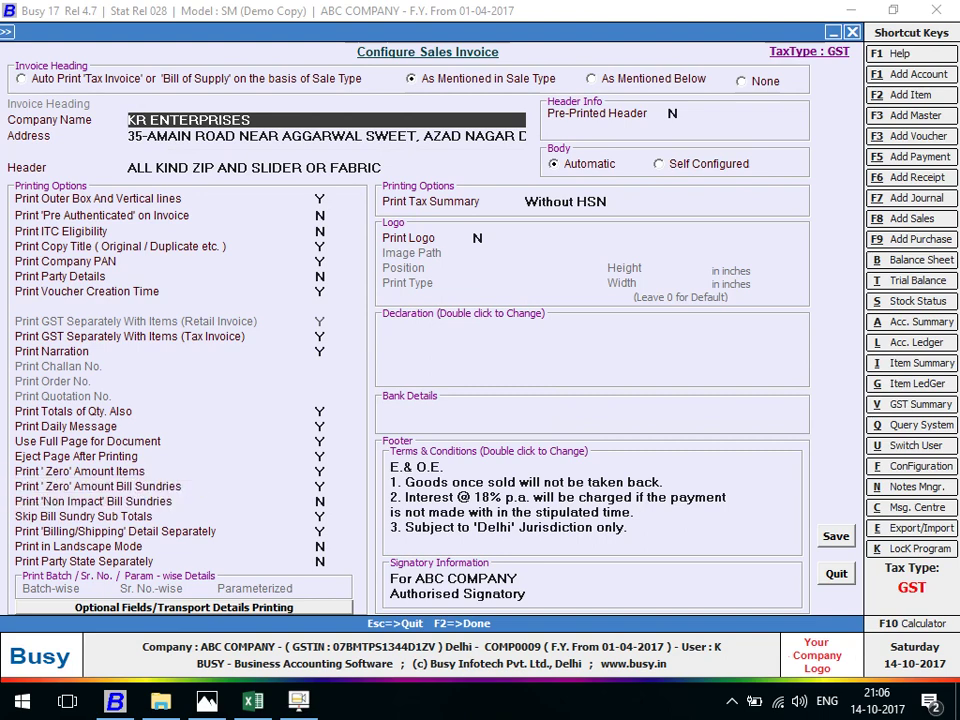
click(320, 441)
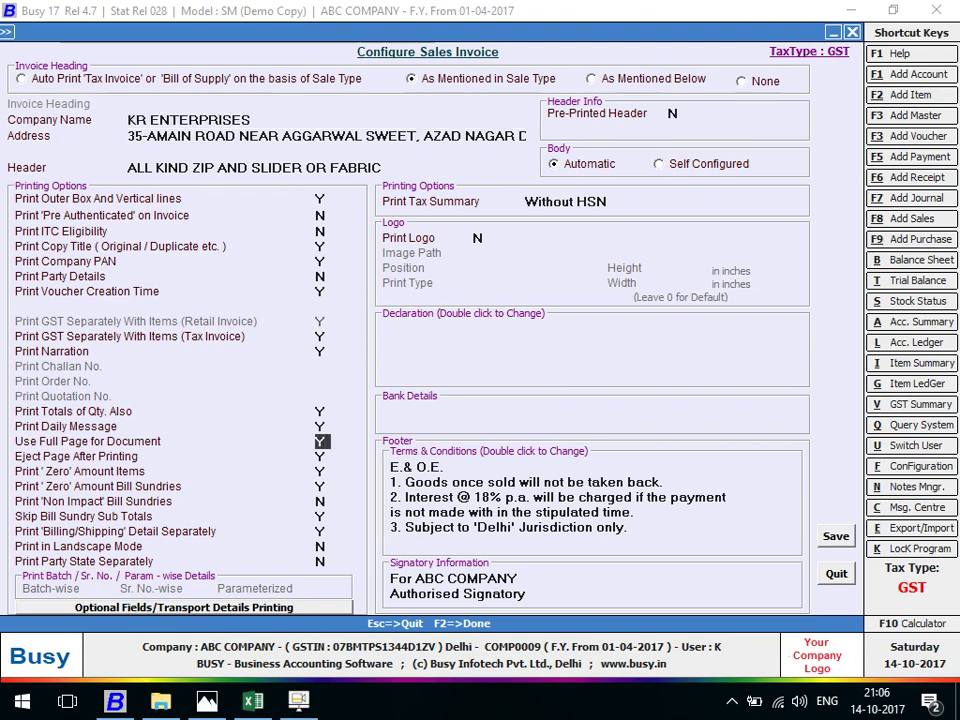
Set Use Full Page for Document to N and save the print settings
text(n)
key(F2)
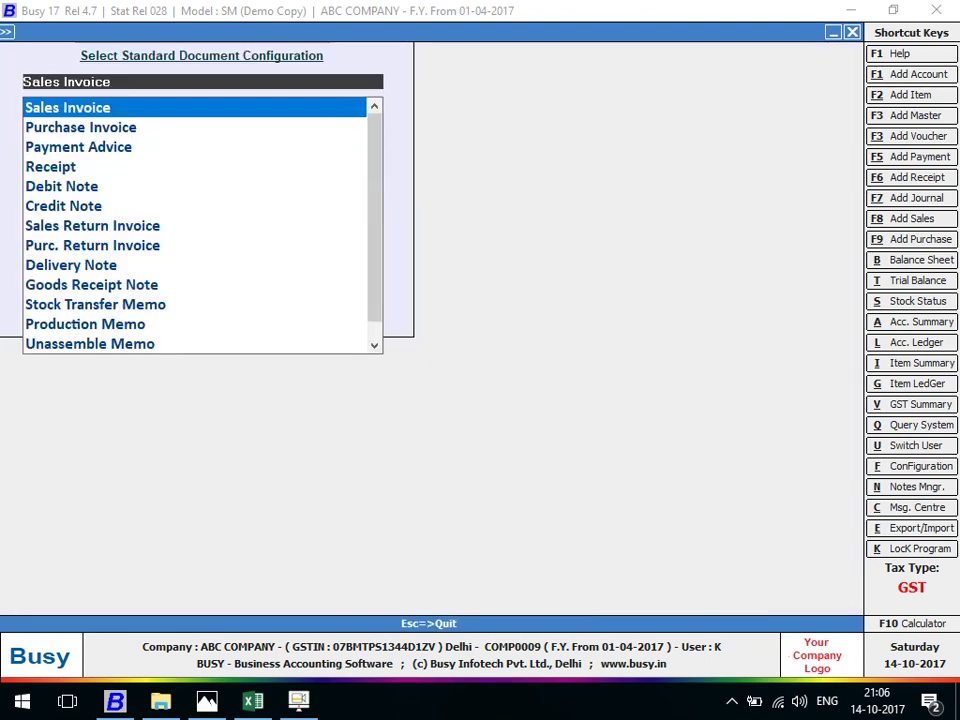
key(Escape)
Preview invoice T/1001/17-18 (total 17,169.00), check its Billed to and Shipped to blocks, then close
key(Return)
key(Return)
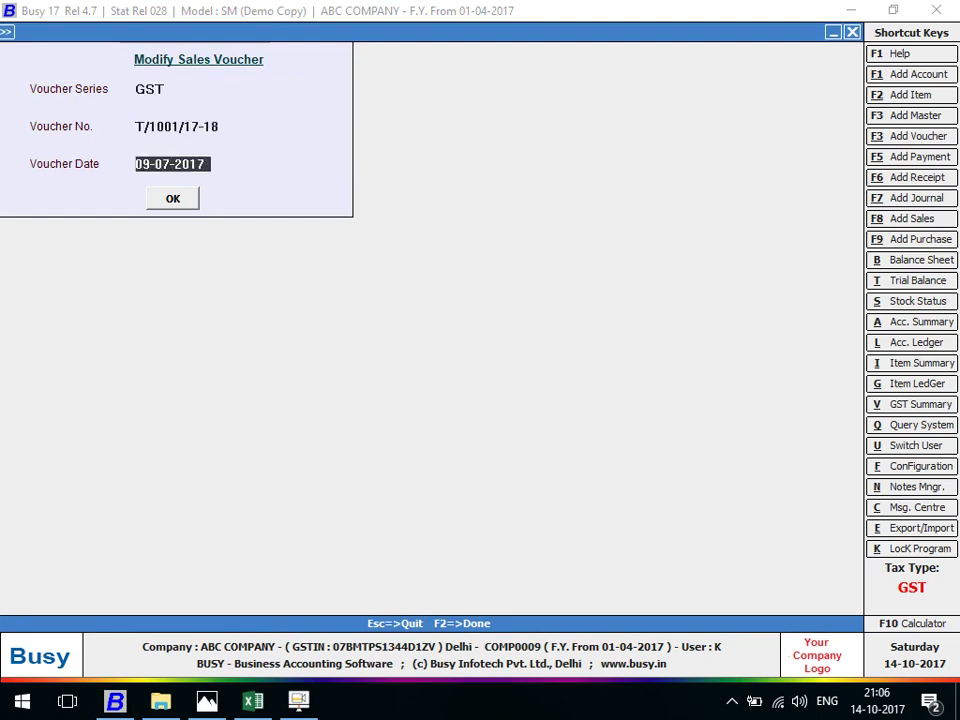
key(Return)
key(Return)
key(alt+p)
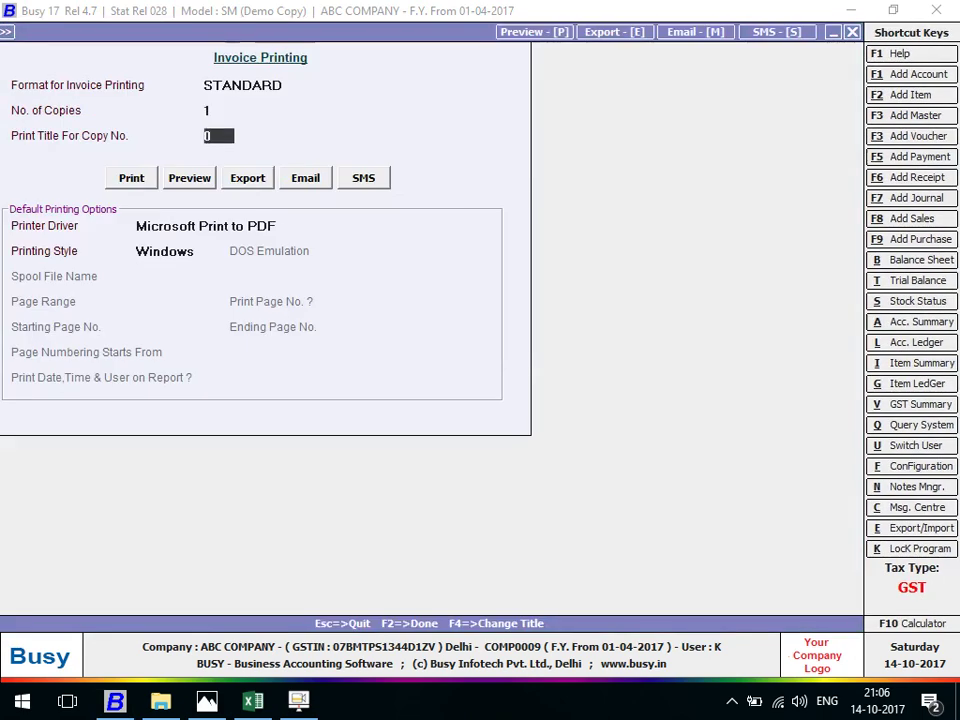
key(Return)
key(Return)
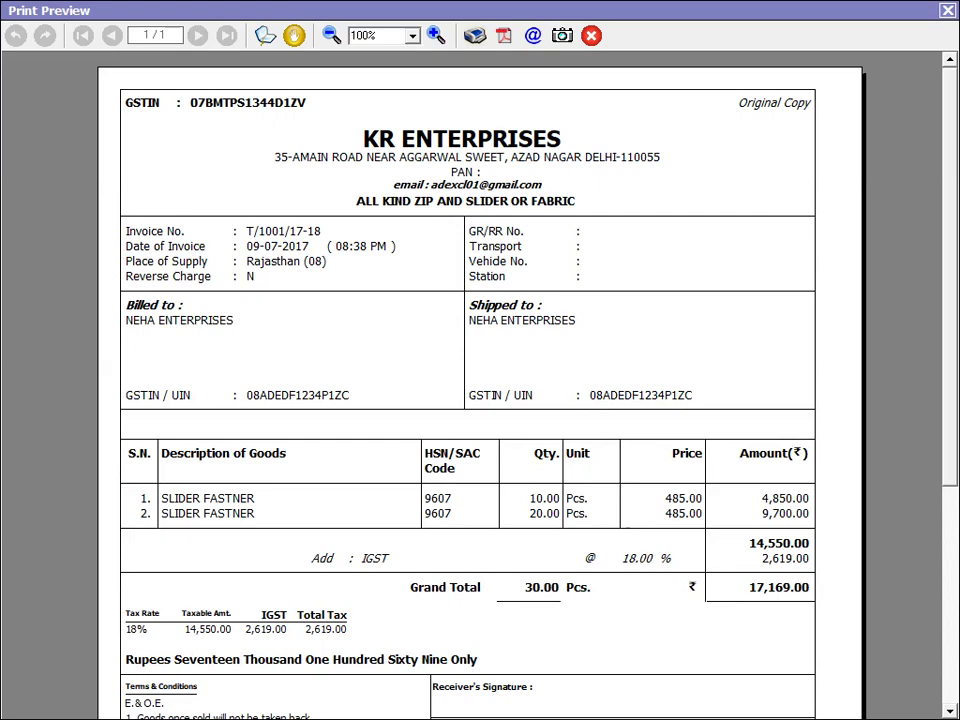
scroll(467, 385, down, 5)
scroll(467, 385, up, 1)
scroll(467, 385, up, 1)
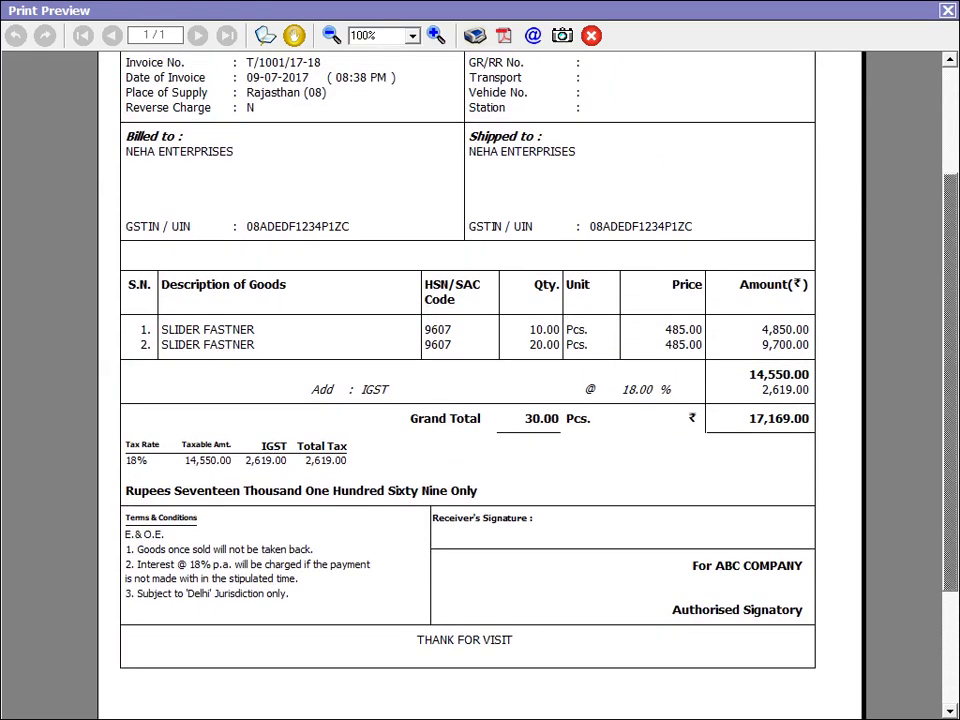
key(Escape)
In the Sales Invoice print configuration, set Print 'Zero' Amount Bill Sundries and Skip Bill Sundry Sub Totals to N
key(Escape)
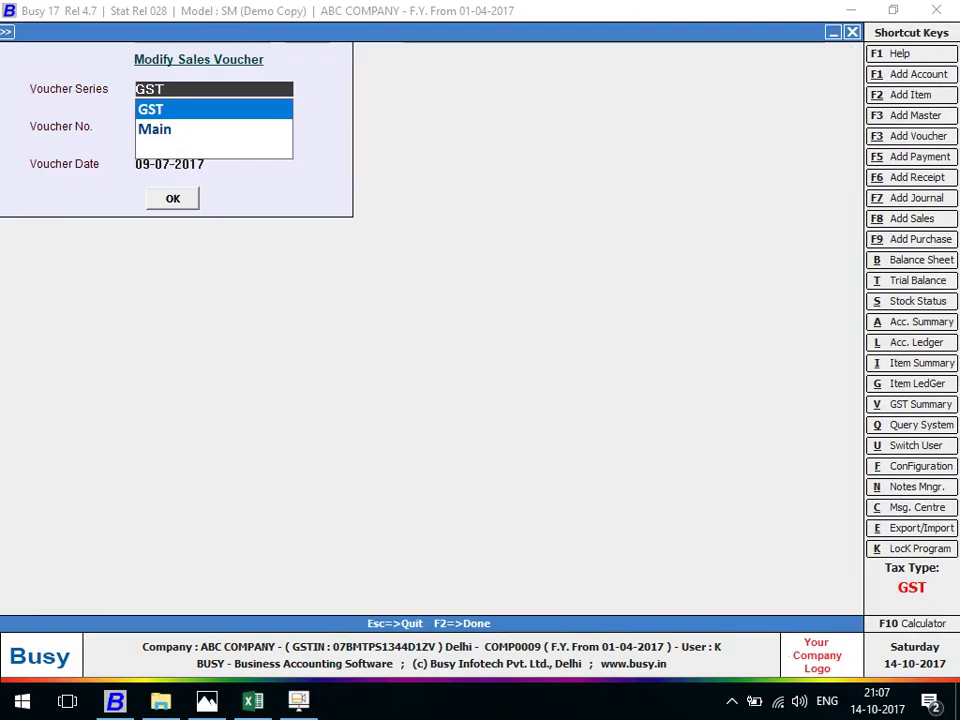
key(Escape)
key(Return)
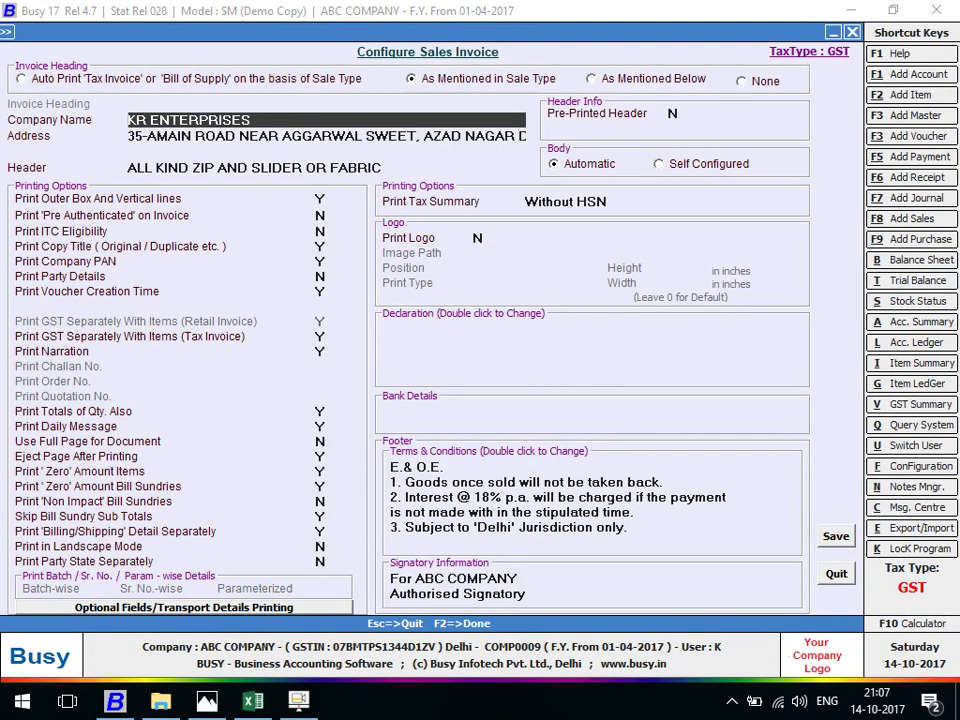
key(Down)
key(Down)
key(Down)
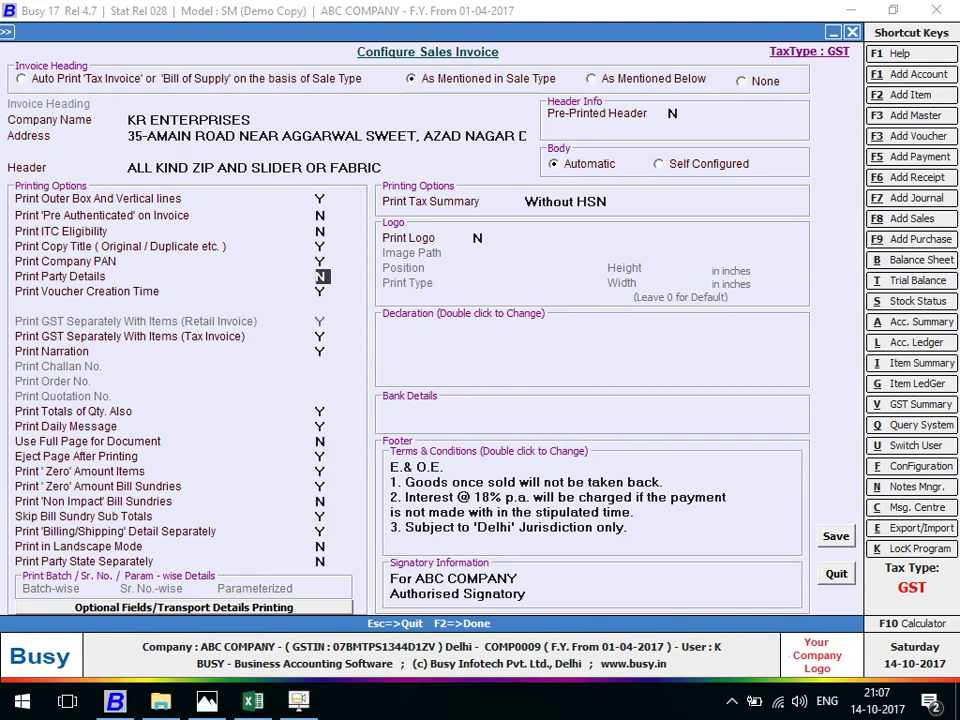
key(Down)
key(Down)
key(Down)
key(Down)
key(Down)
key(Down)
key(Down)
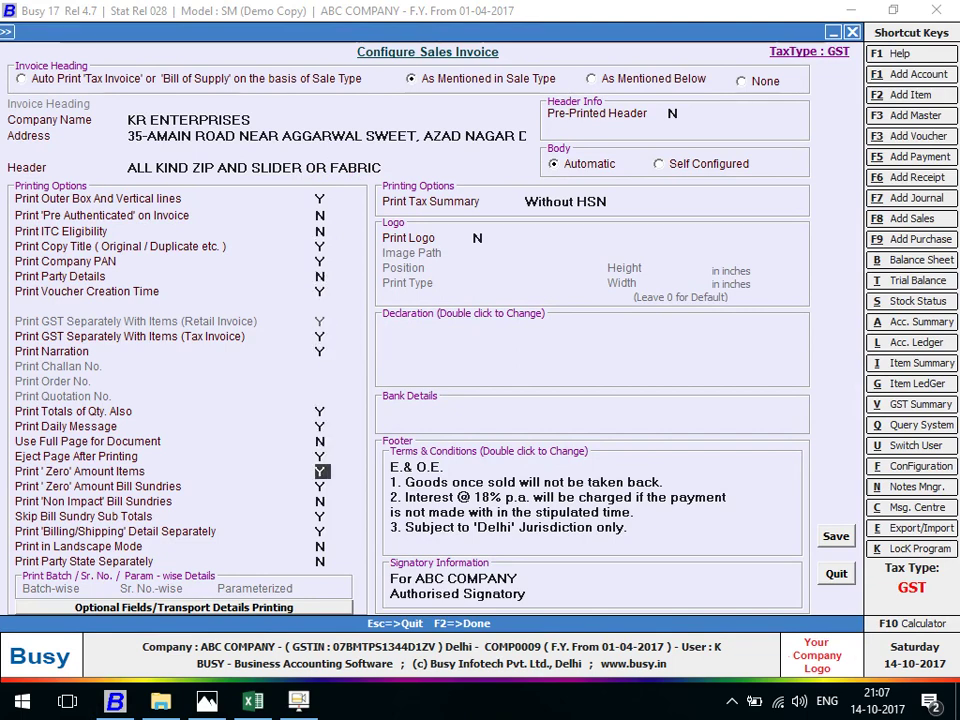
key(Down)
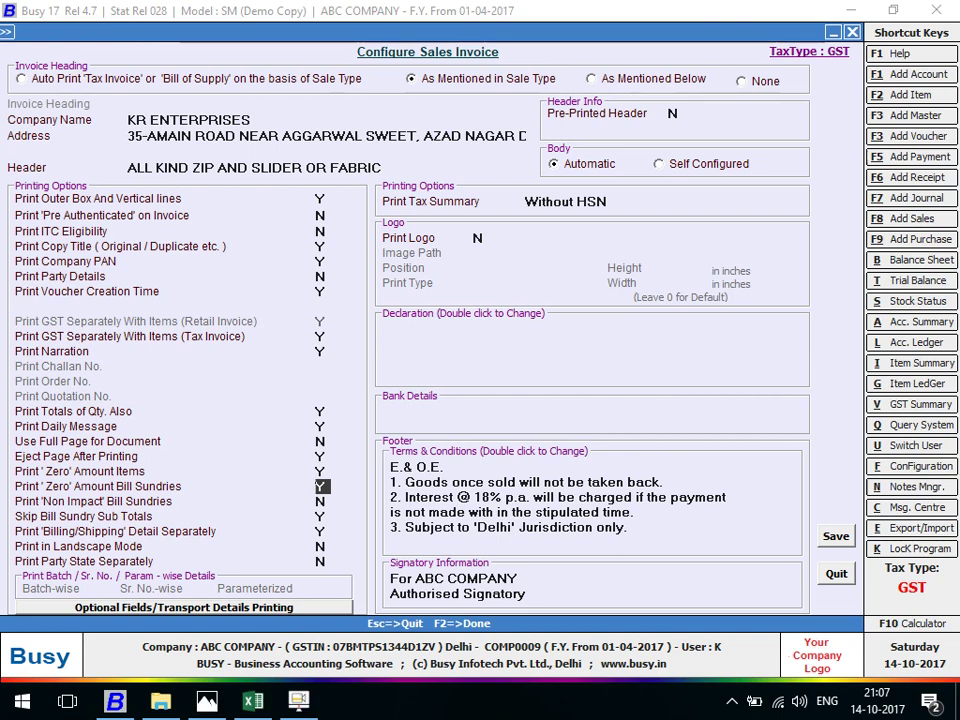
key(n)
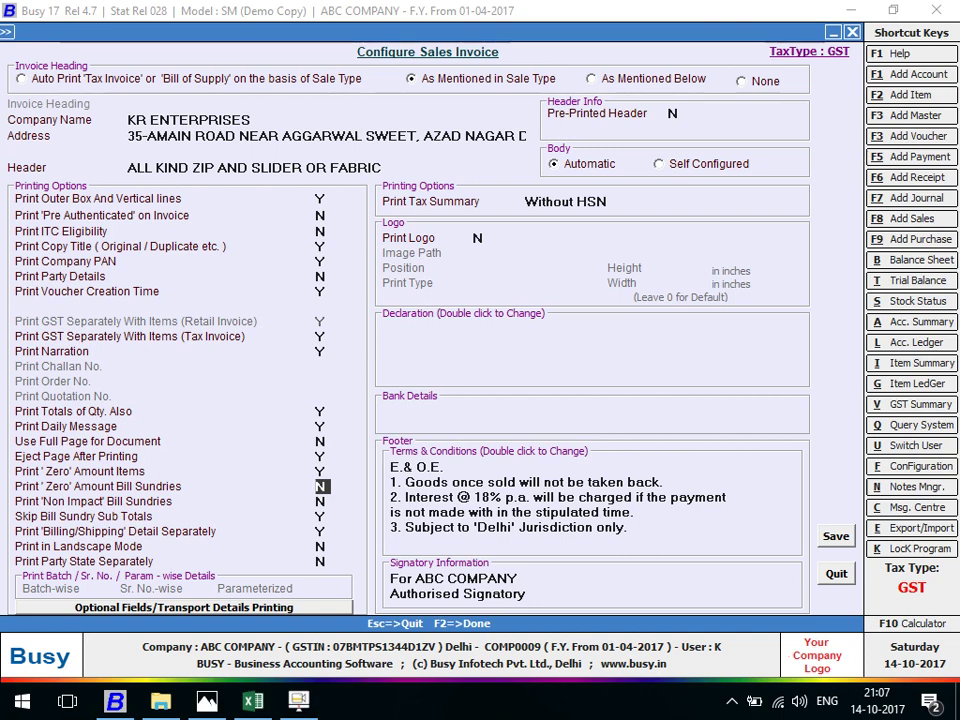
key(Down)
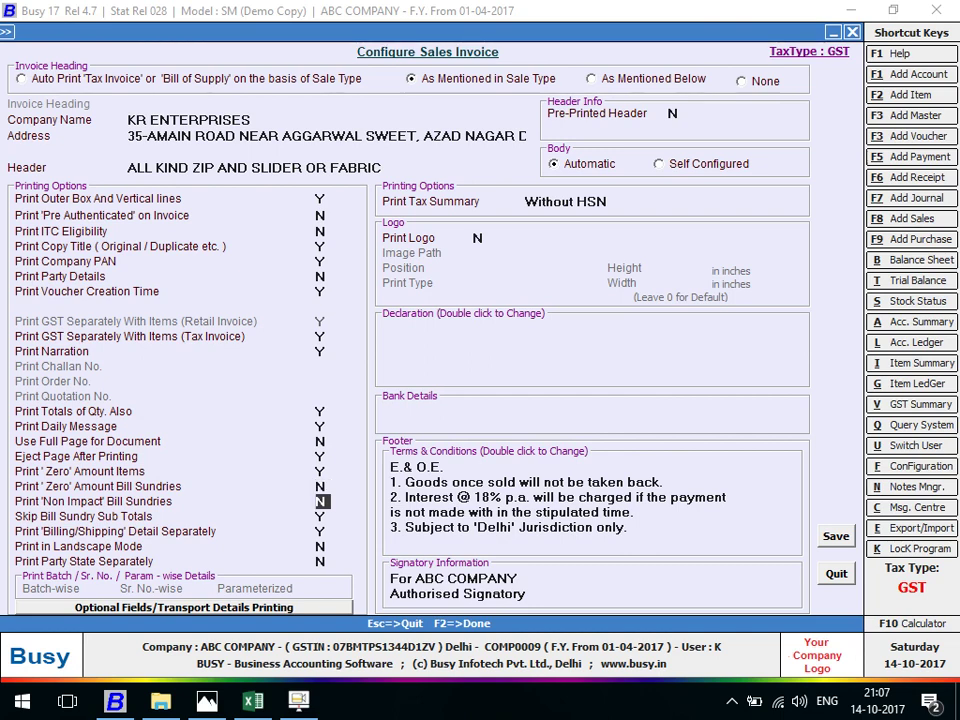
key(Down)
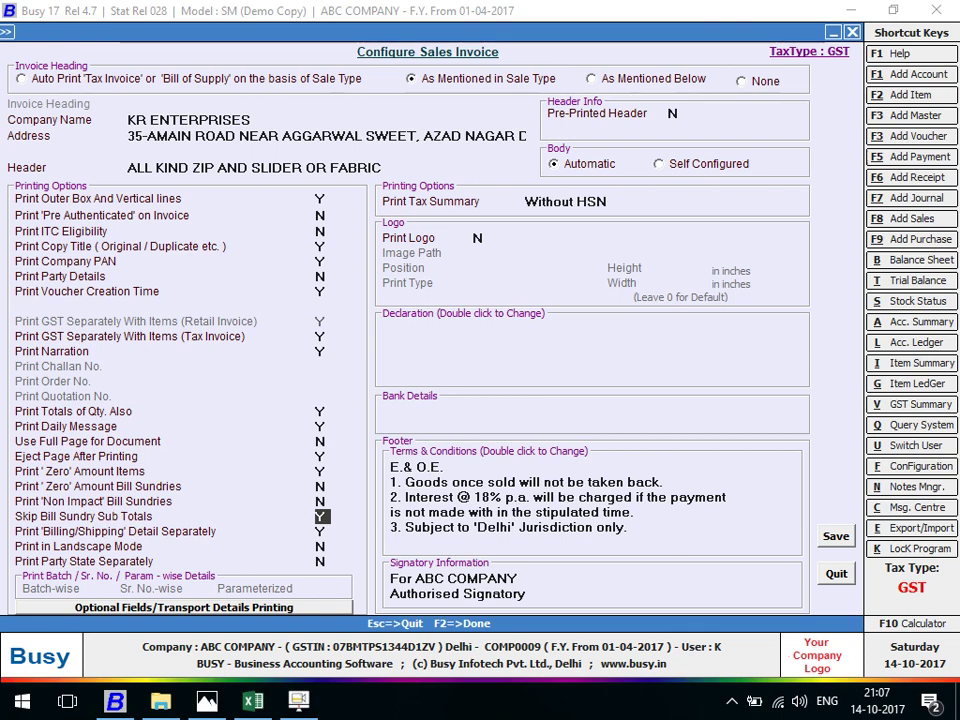
key(n)
key(Down)
Save the sales invoice print configuration and return to the configuration list
key(Escape)
key(Return)
key(Escape)
Start a new Cash sales voucher and discard it without saving
key(Right)
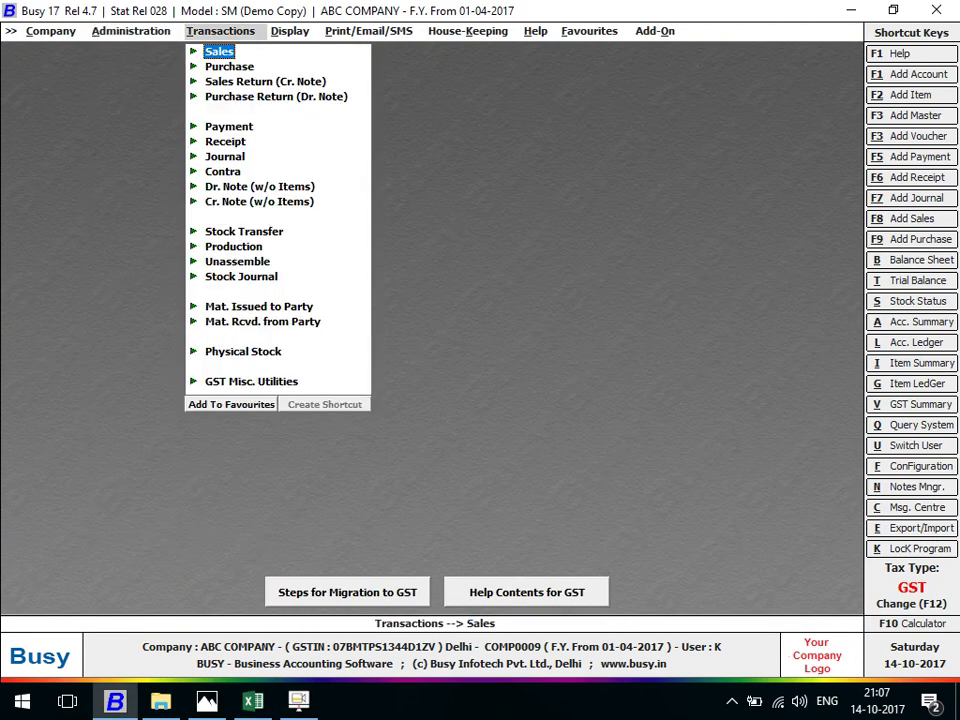
key(Return)
key(Return)
key(Return)
key(Return)
key(Return)
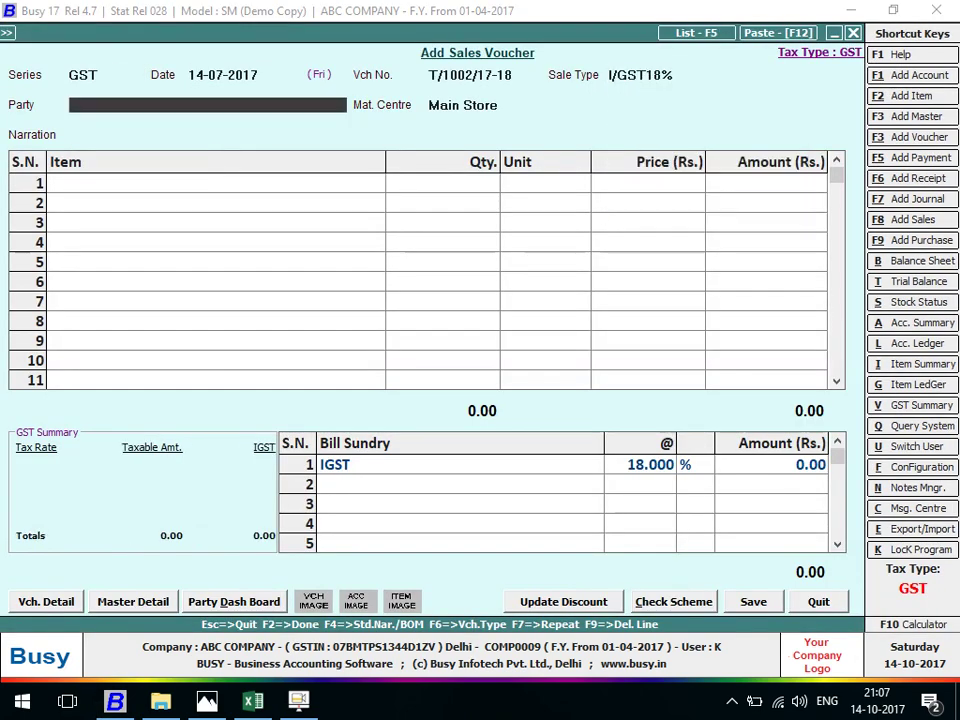
text(cas)
key(Return)
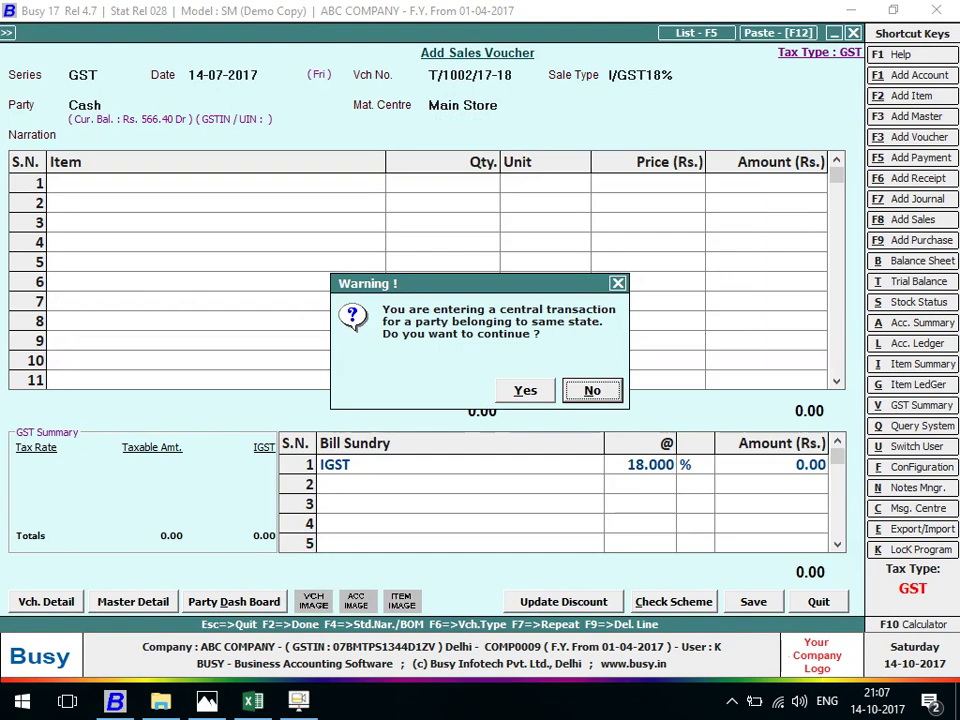
key(Escape)
key(Escape)
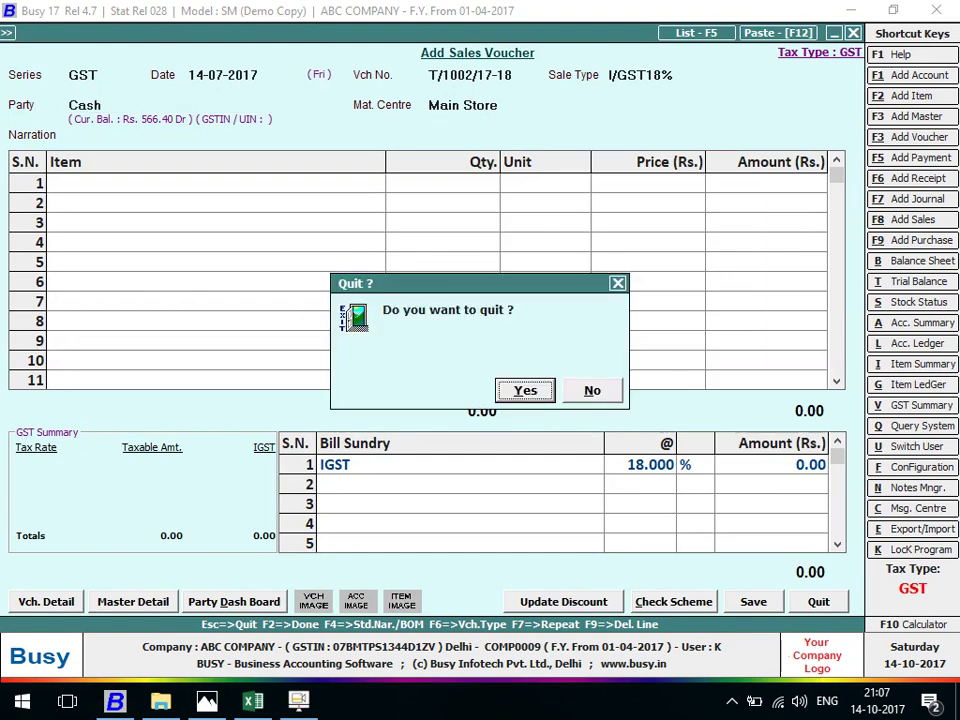
key(Return)
key(Left)
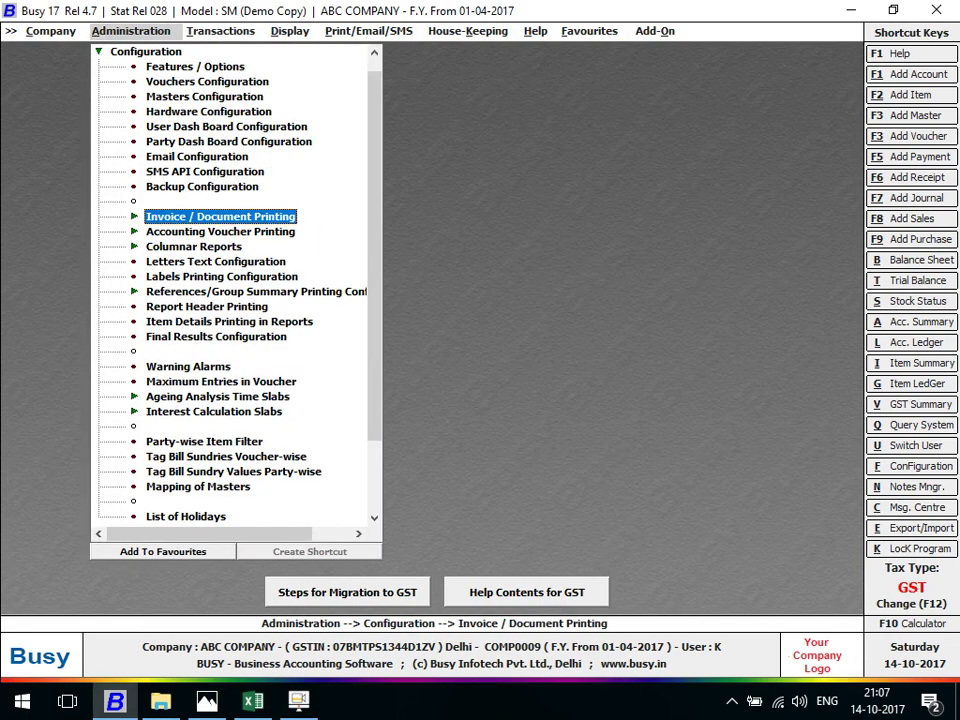
Set Separate Billing/Shipping Details to Y in the Sales GST voucher series configuration and save
key(Up)
key(Up)
key(Up)
key(Up)
key(Up)
key(Up)
key(Up)
key(Up)
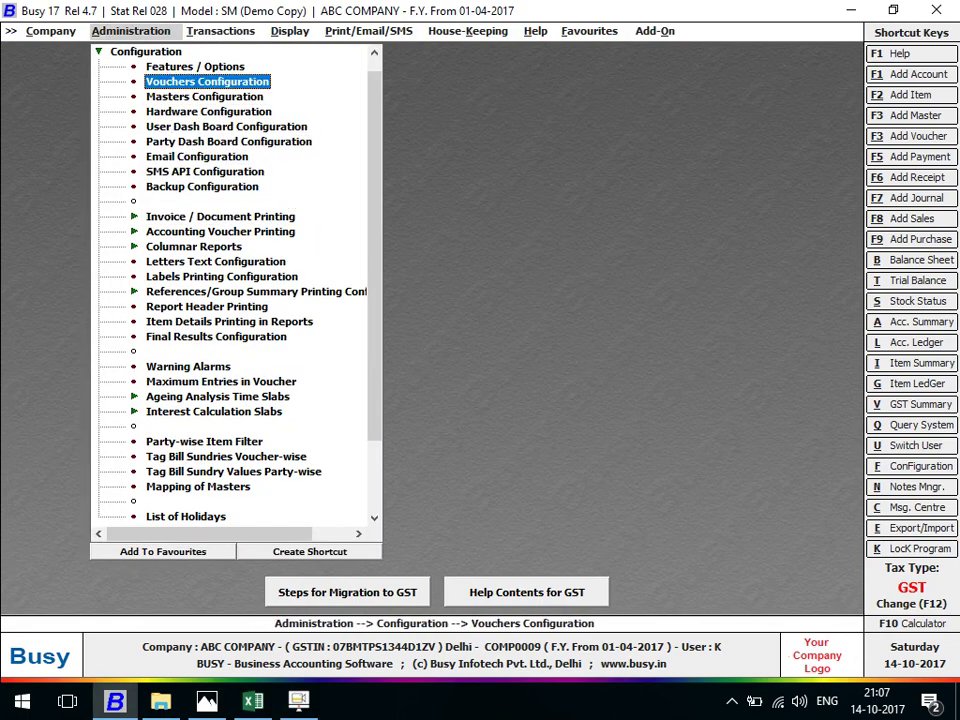
key(Return)
key(Right)
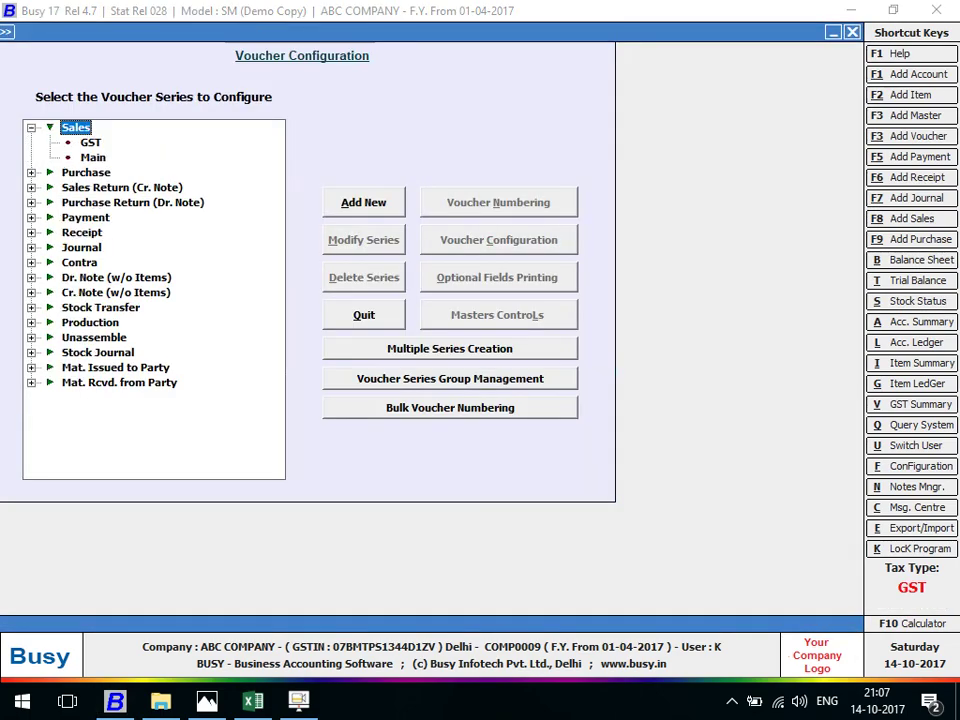
key(Down)
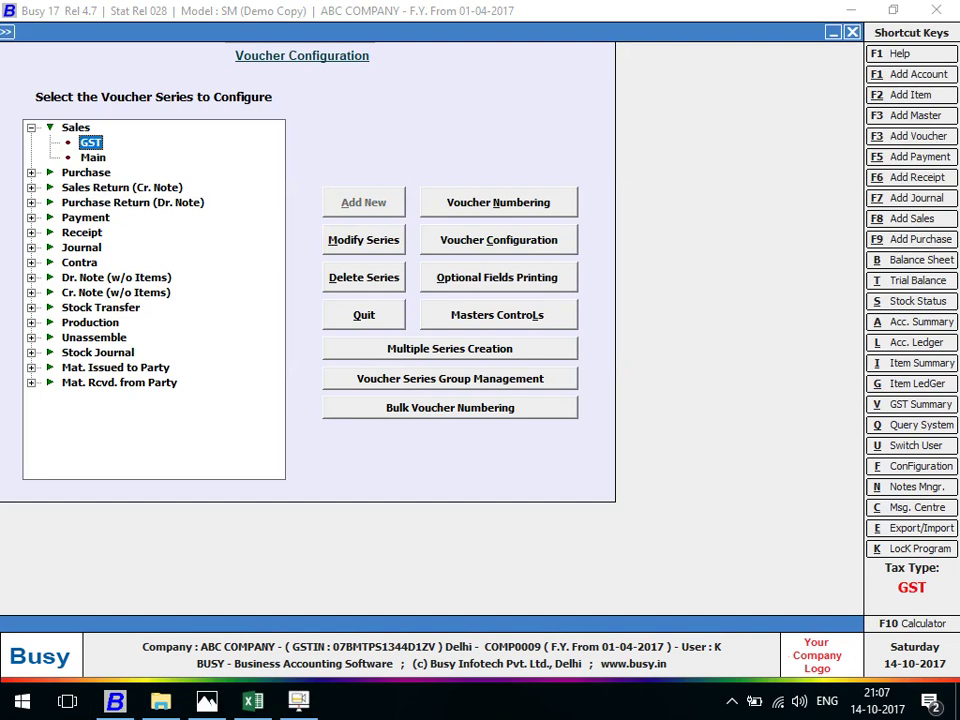
key(c)
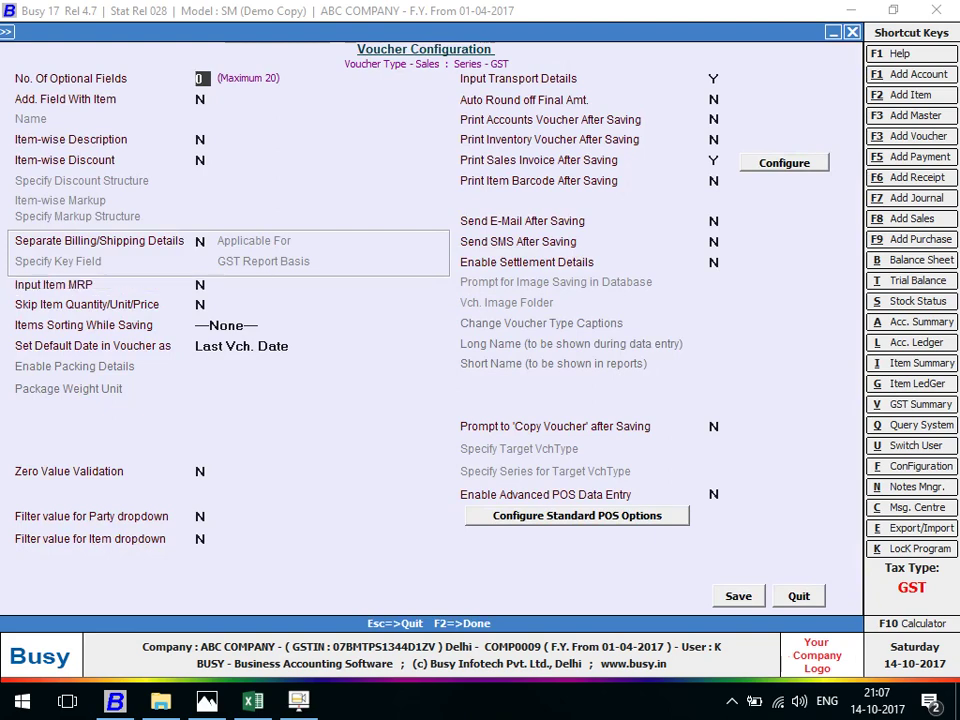
click(200, 241)
text(y)
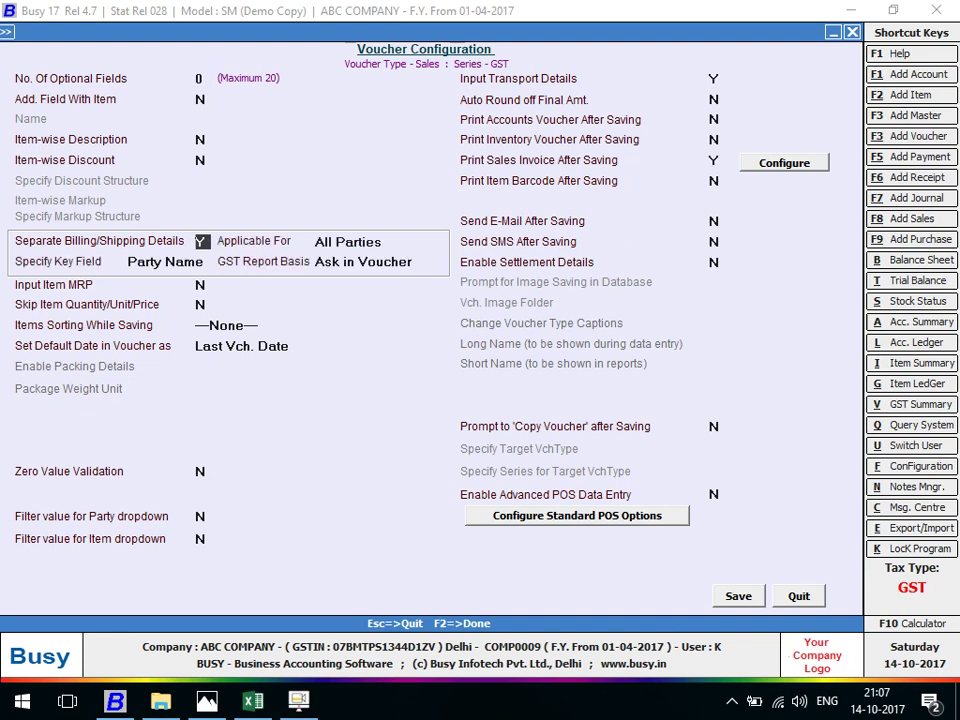
key(F2)
key(Escape)
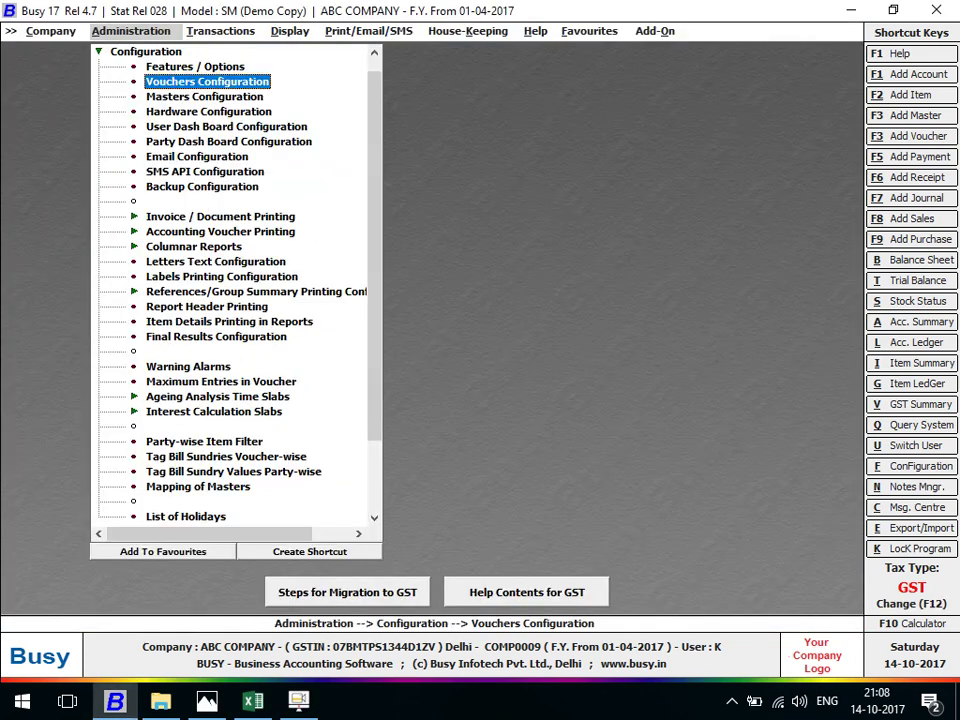
key(Down)
key(Right)
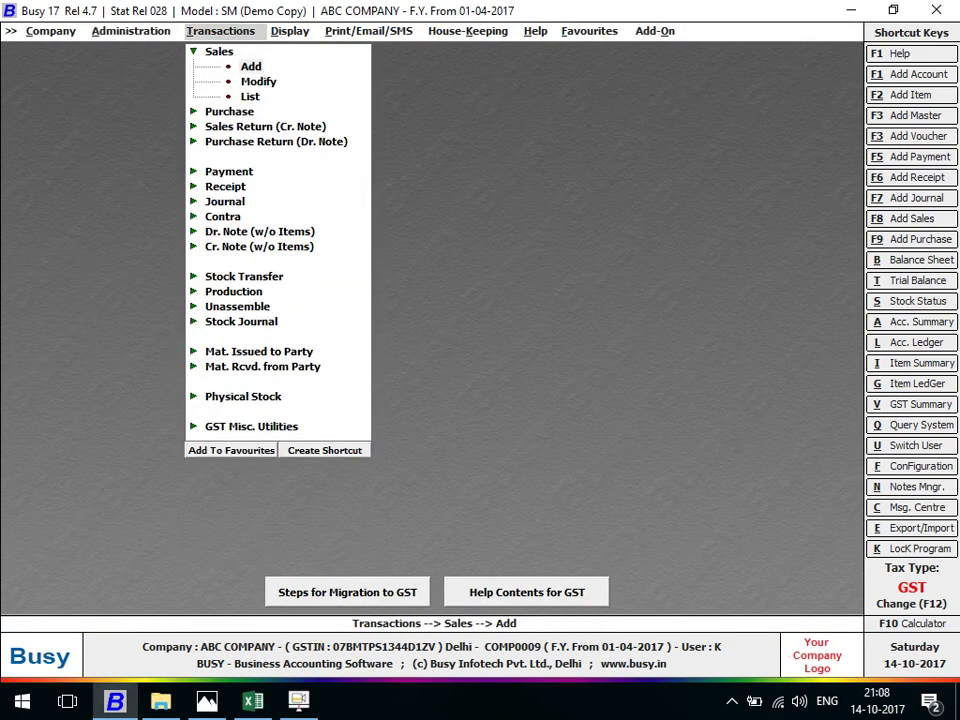
Start a new sales voucher with Billing/Shipping Details as GST report basis and an Un-Registered dealer
key(Return)
key(Return)
key(Return)
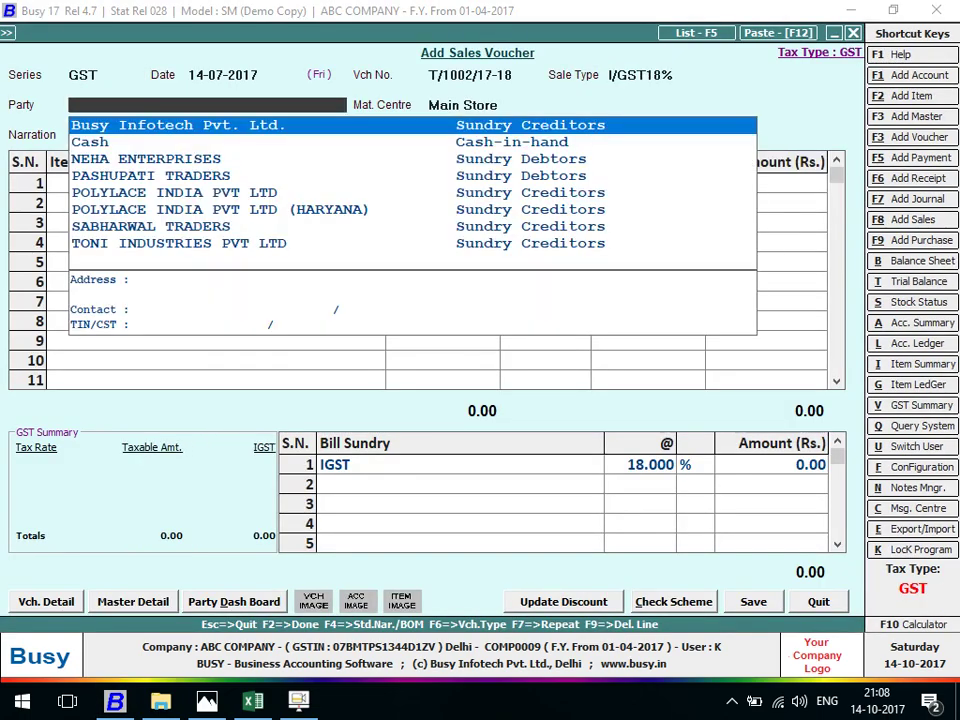
text(A)
key(Return)
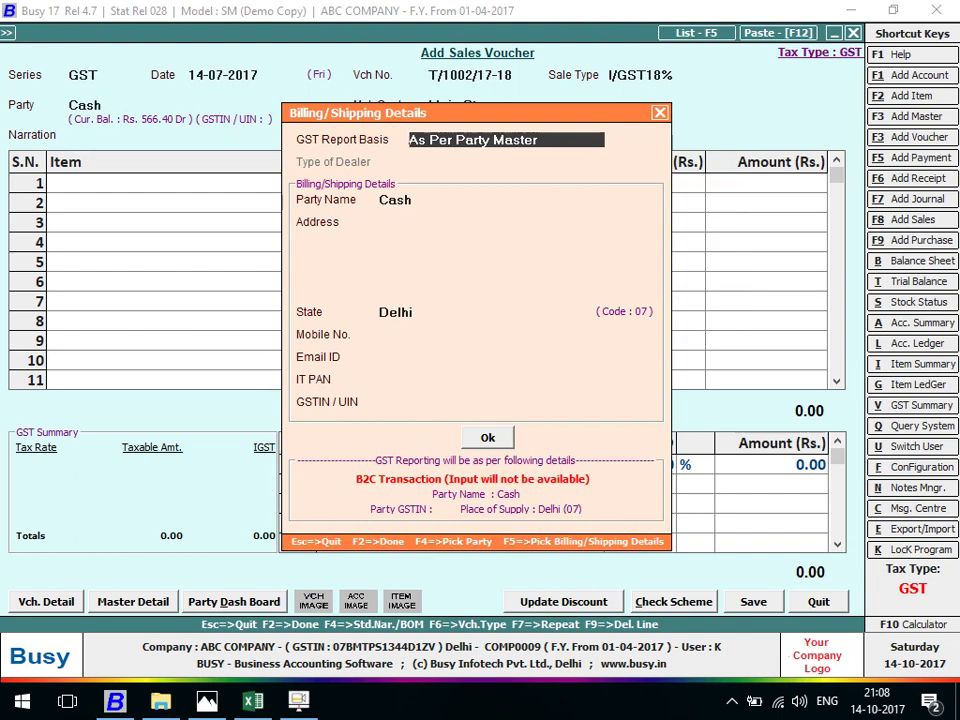
key(Down)
key(Down)
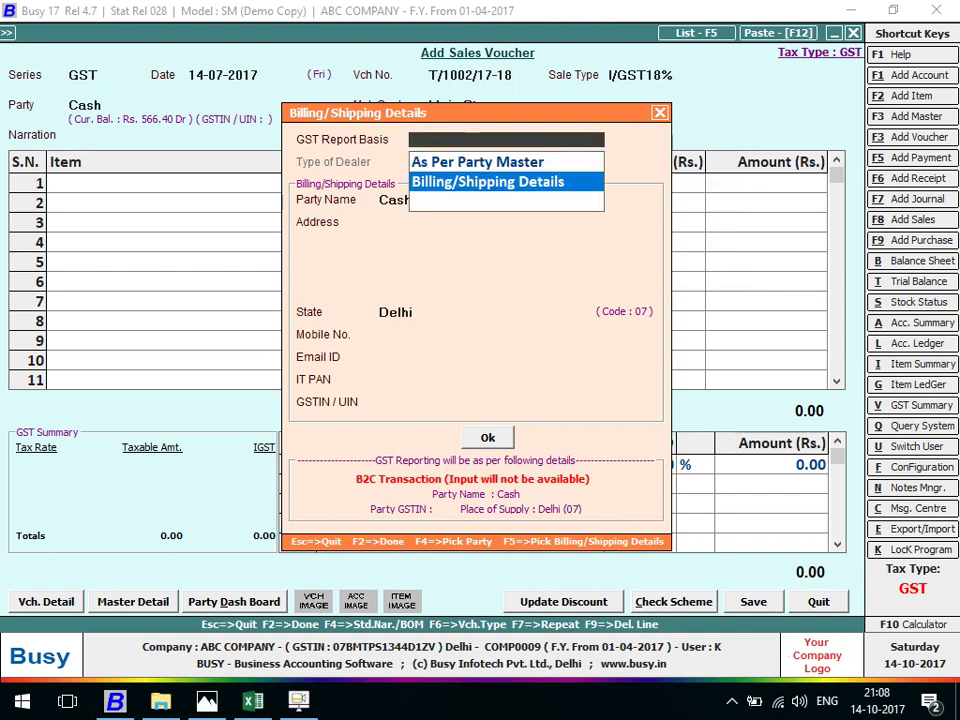
key(Return)
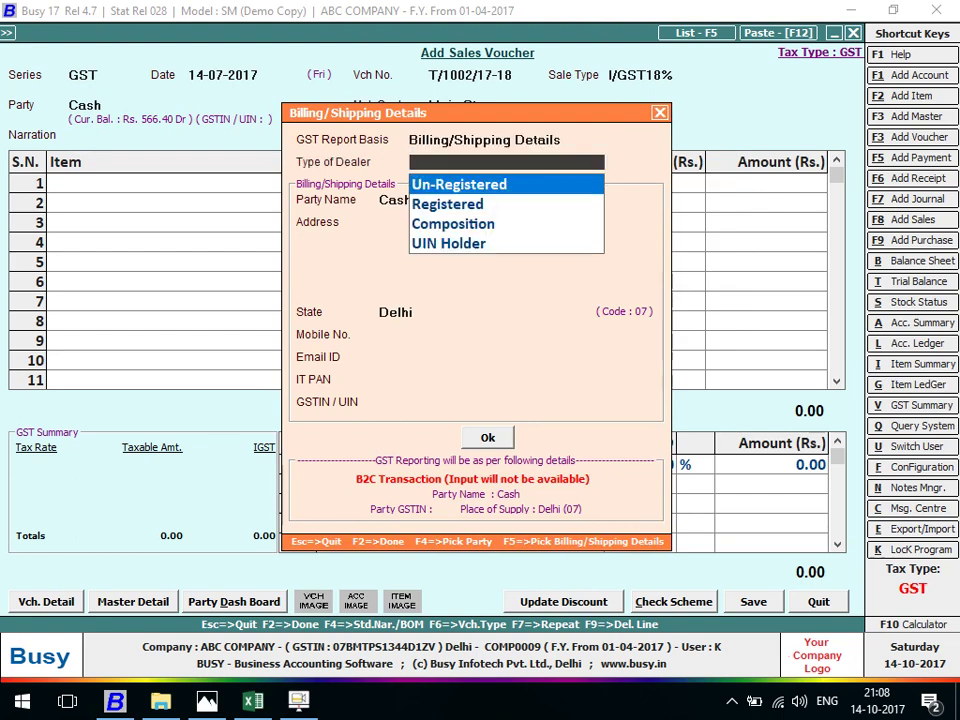
key(Return)
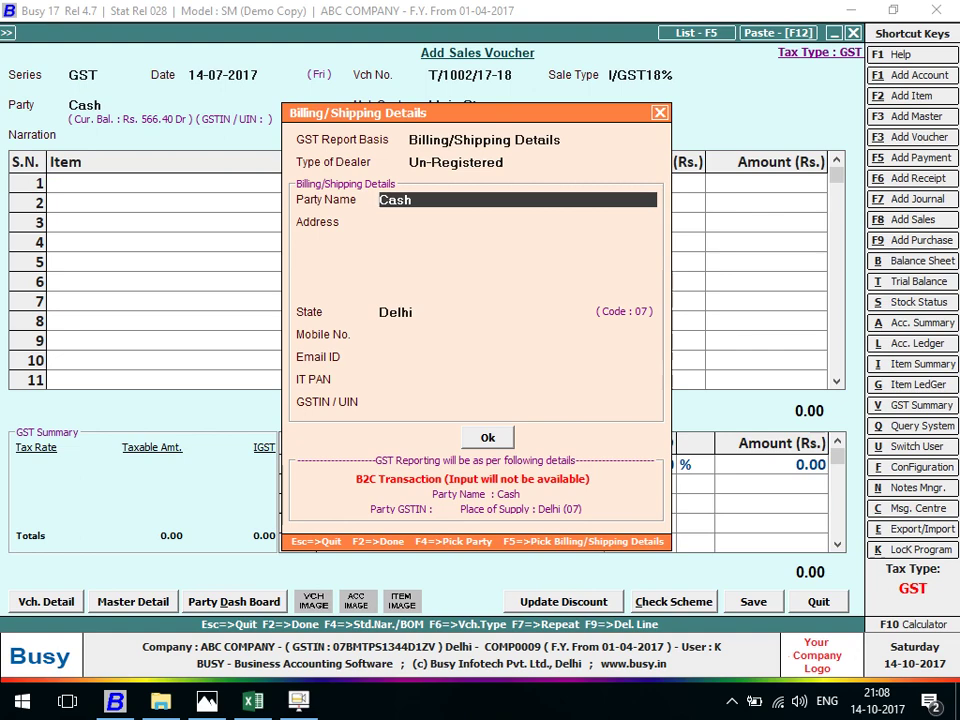
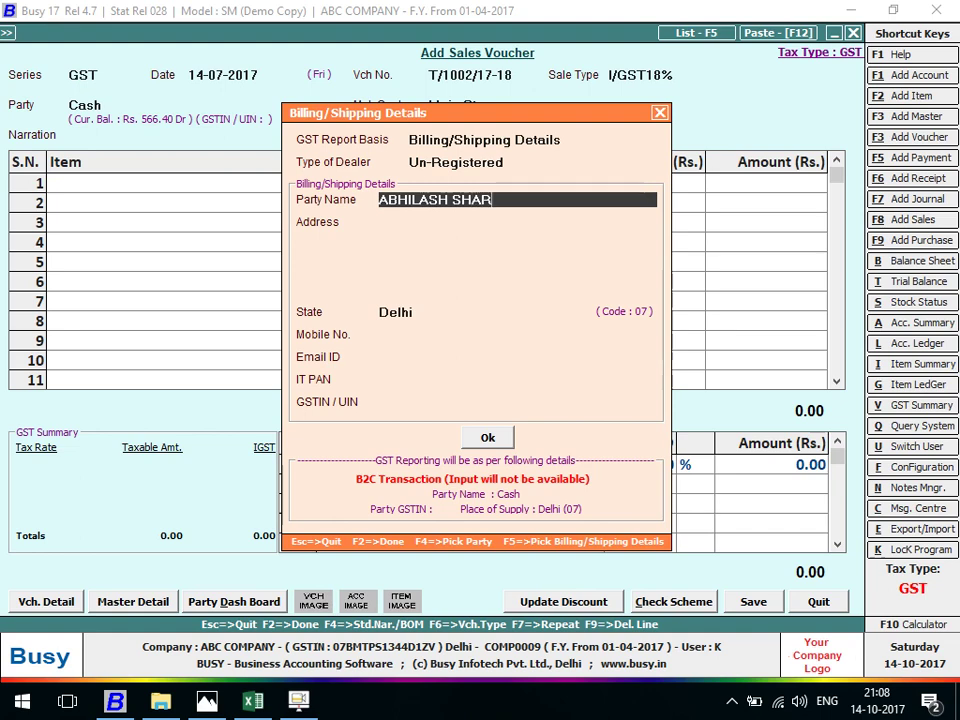
Enter the shipping party's name and its Delhi street address with PIN
key(Return)
key(Return)
key(Up)
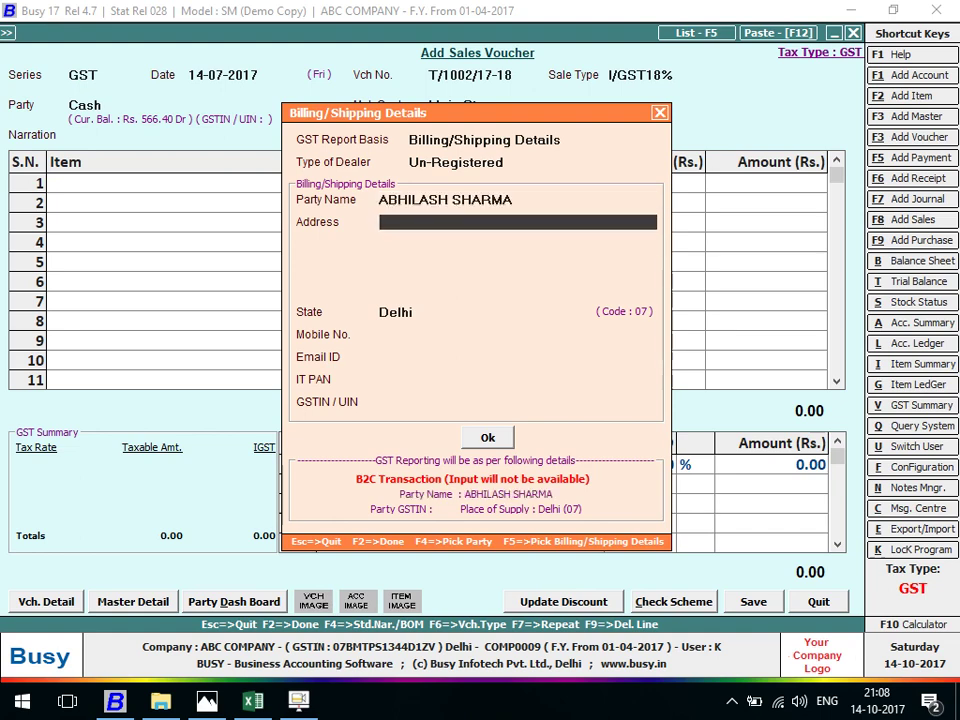
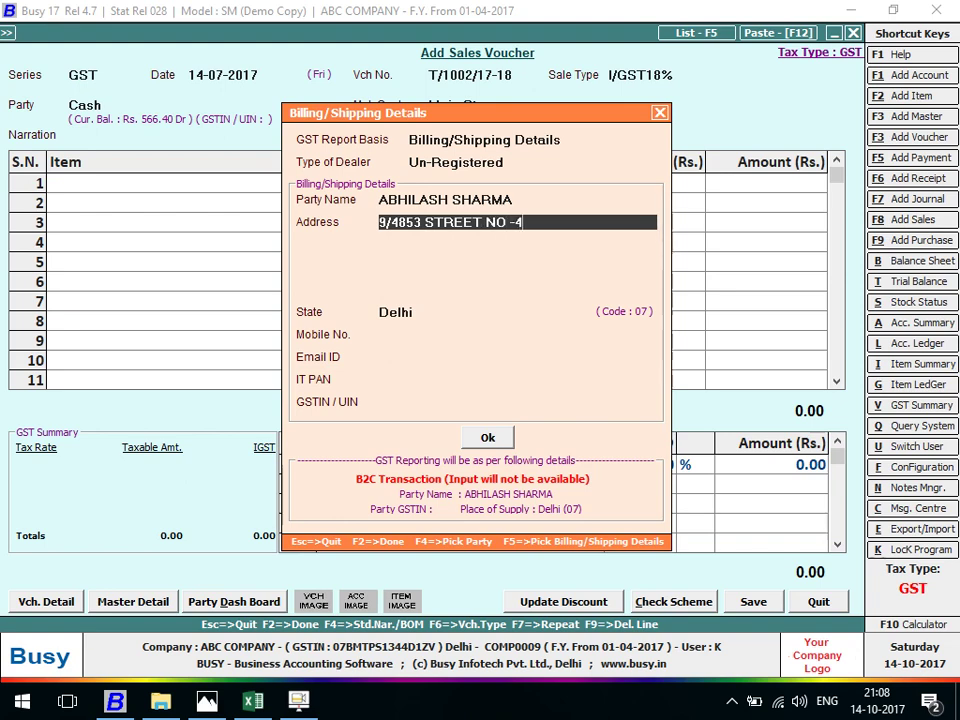
key(Return)
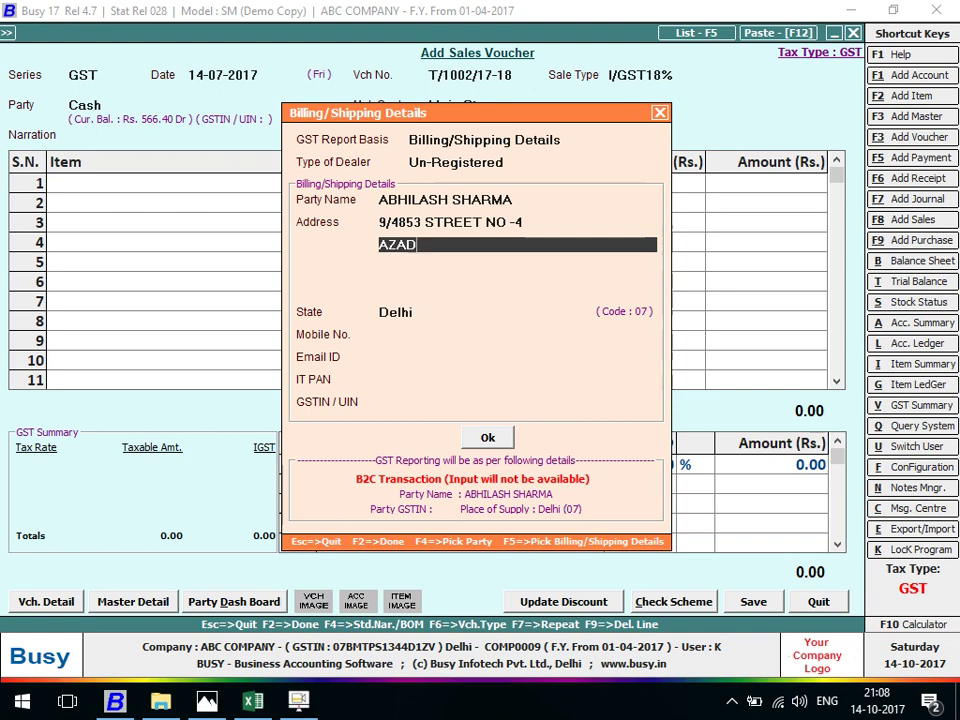
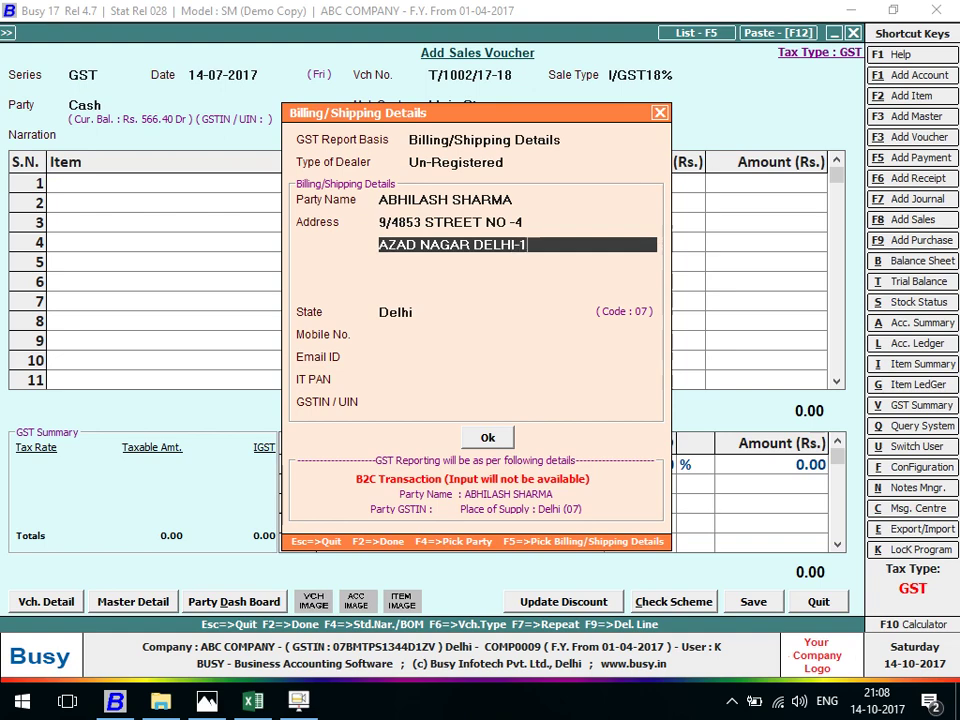
Skip the remaining fields, then accept the billing/shipping details and confirm the warning
key(Return)
key(Return)
key(Return)
key(Return)
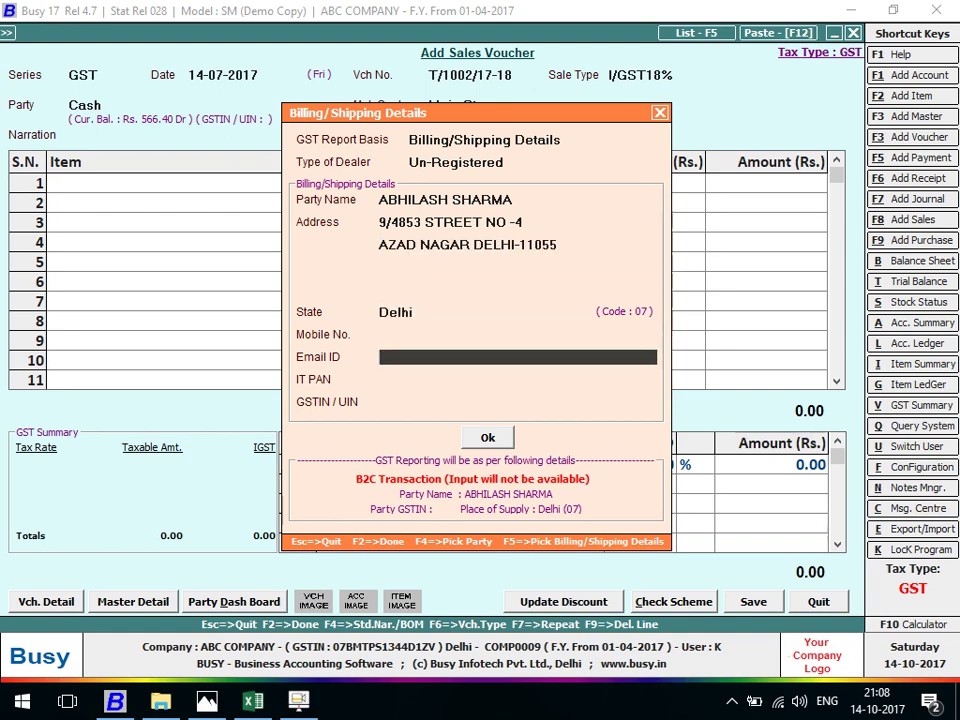
key(Return)
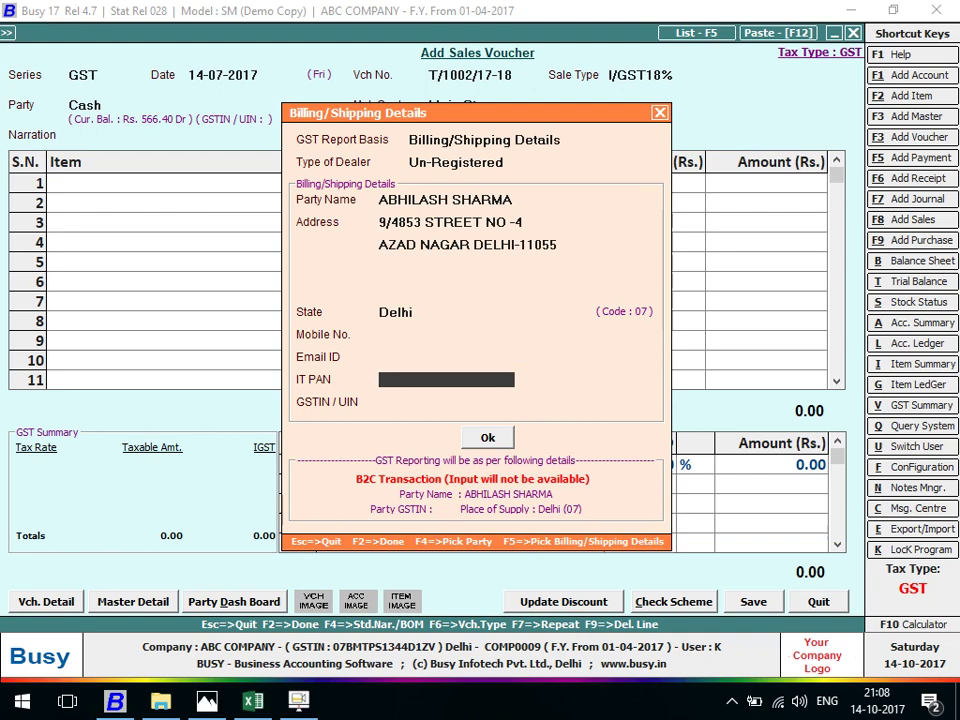
key(Return)
key(Return)
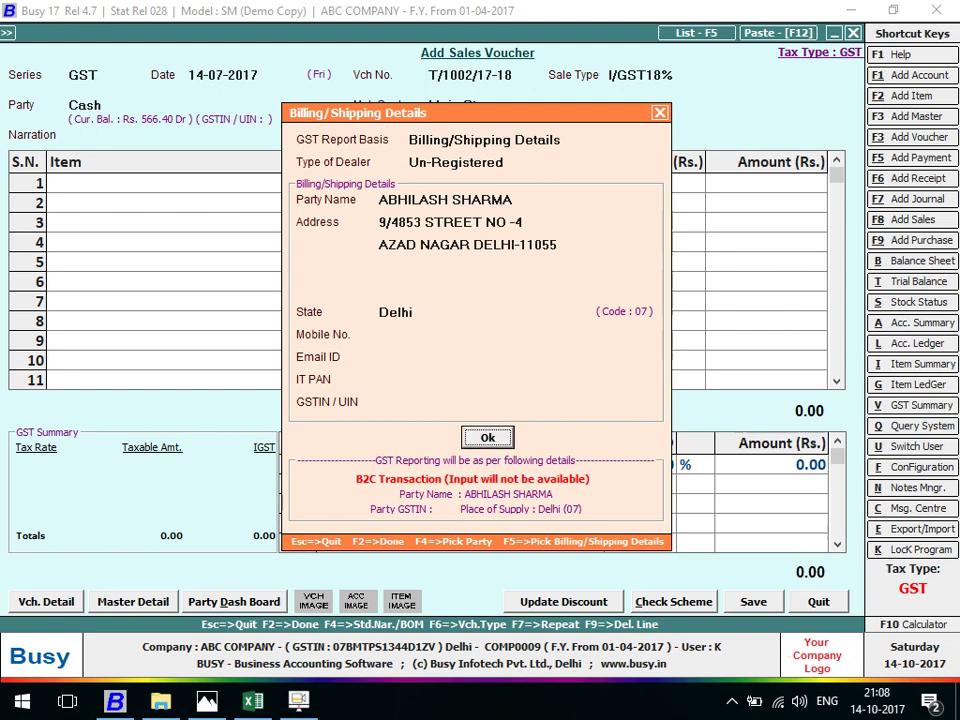
key(Return)
key(Left)
key(Return)
Skip transport details and bill 10 pcs of GST 10 (475) at 480, totalling 5,664
key(Return)
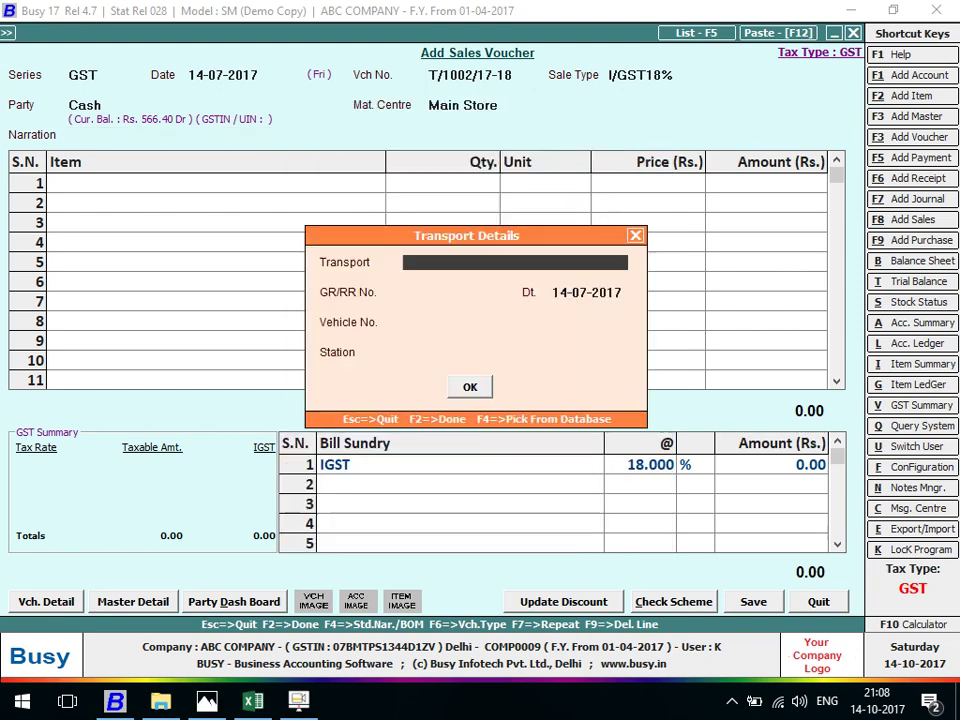
key(Return)
key(Return)
key(Return)
key(Return)
key(Return)
key(Return)
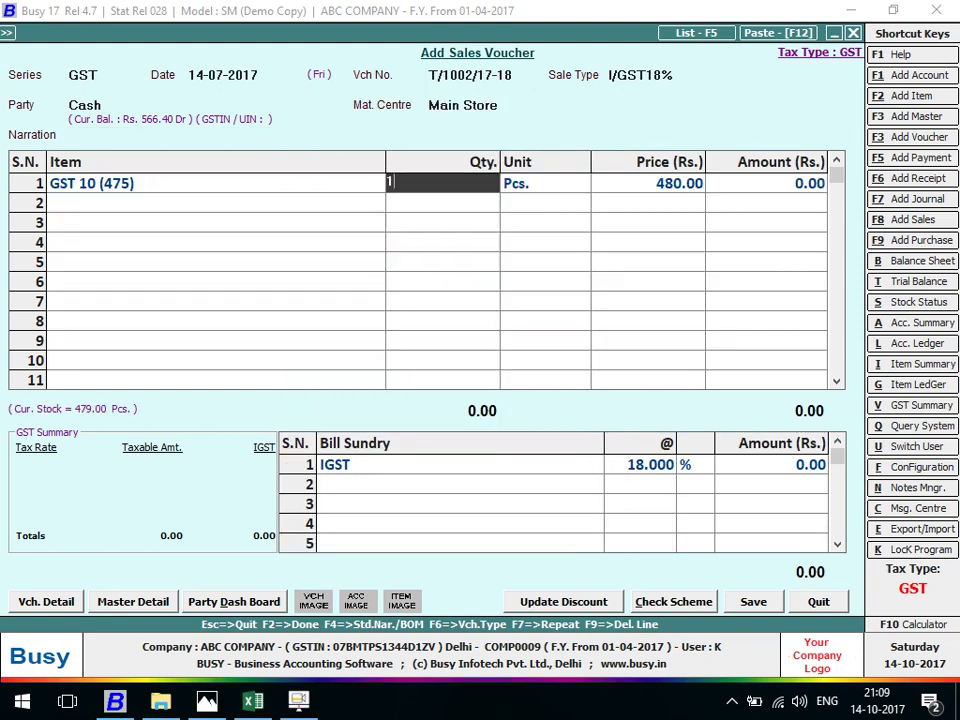
text(10)
key(Return)
key(Return)
key(Return)
key(Return)
key(Return)
key(Return)
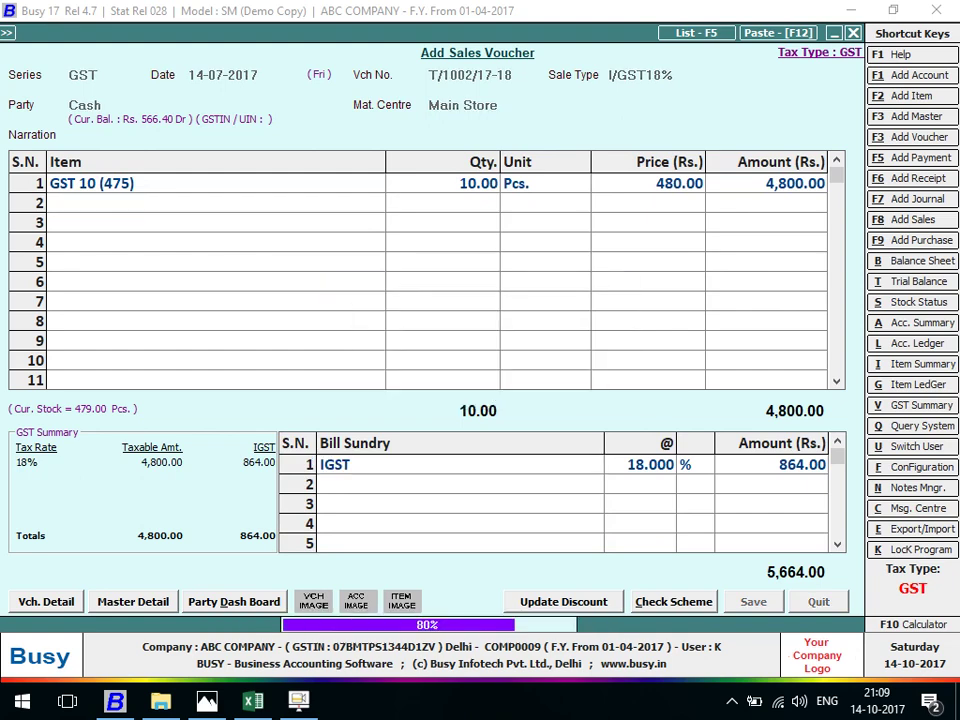
key(Return)
key(Return)
key(Return)
key(Return)
key(Return)
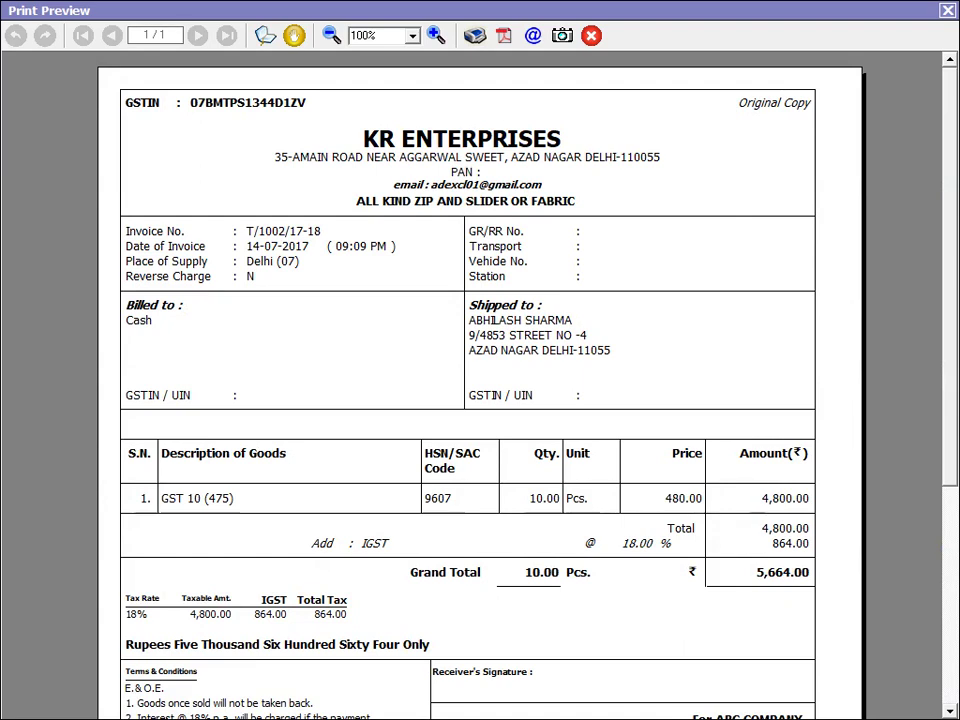
Close the invoice print preview to return to a blank Add Sales Voucher form
key(Escape)
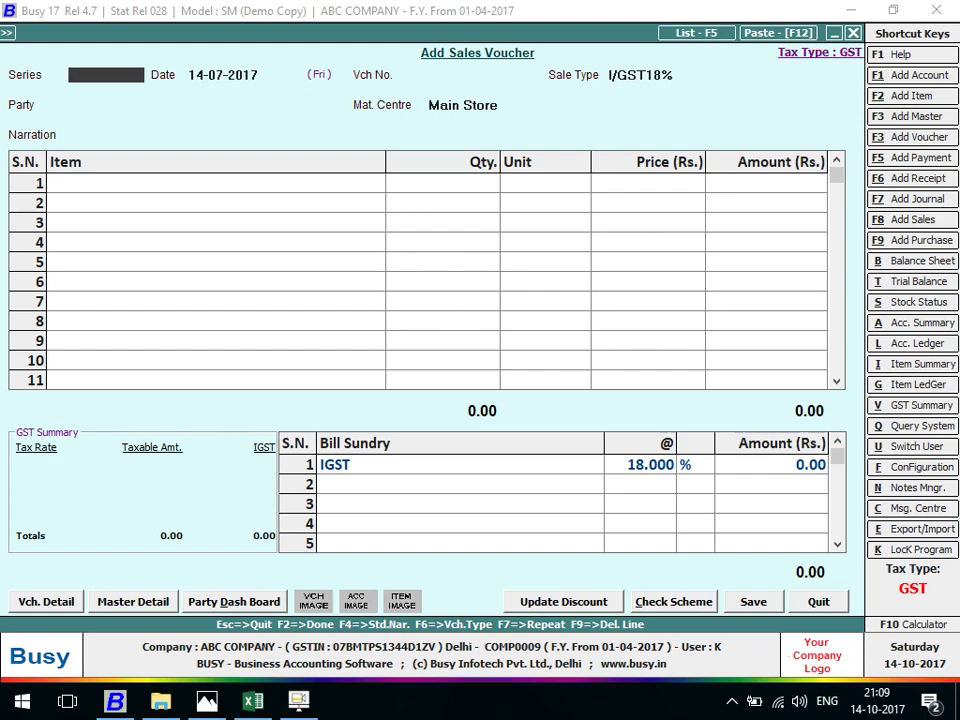
Open an existing sales voucher for modification, try printing it, then back out
key(Escape)
key(Down)
key(Return)
key(Return)
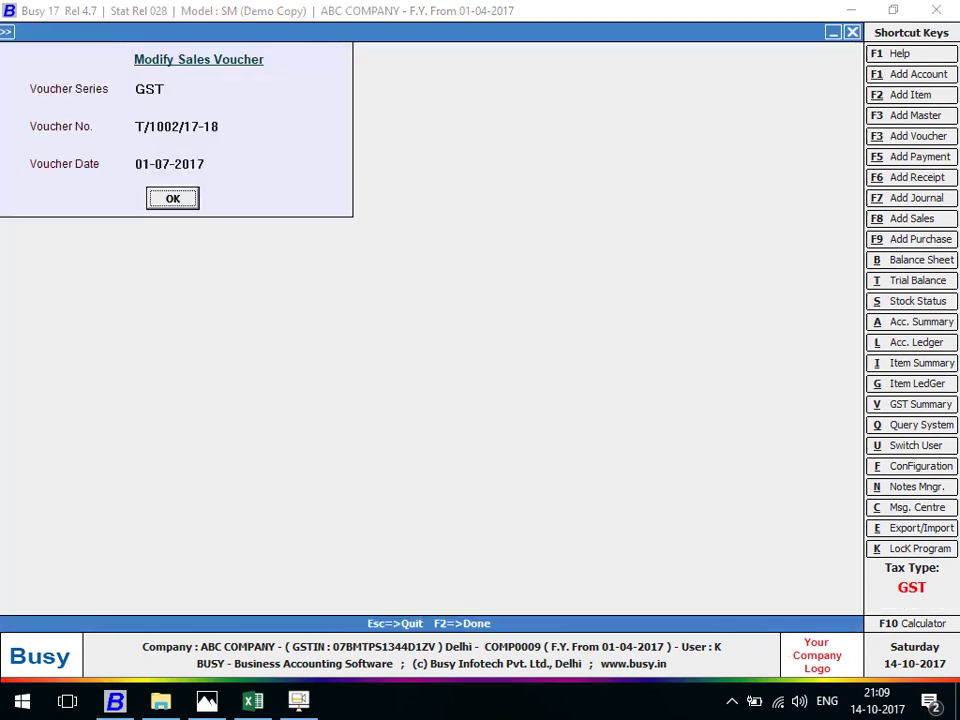
key(F2)
key(alt+p)
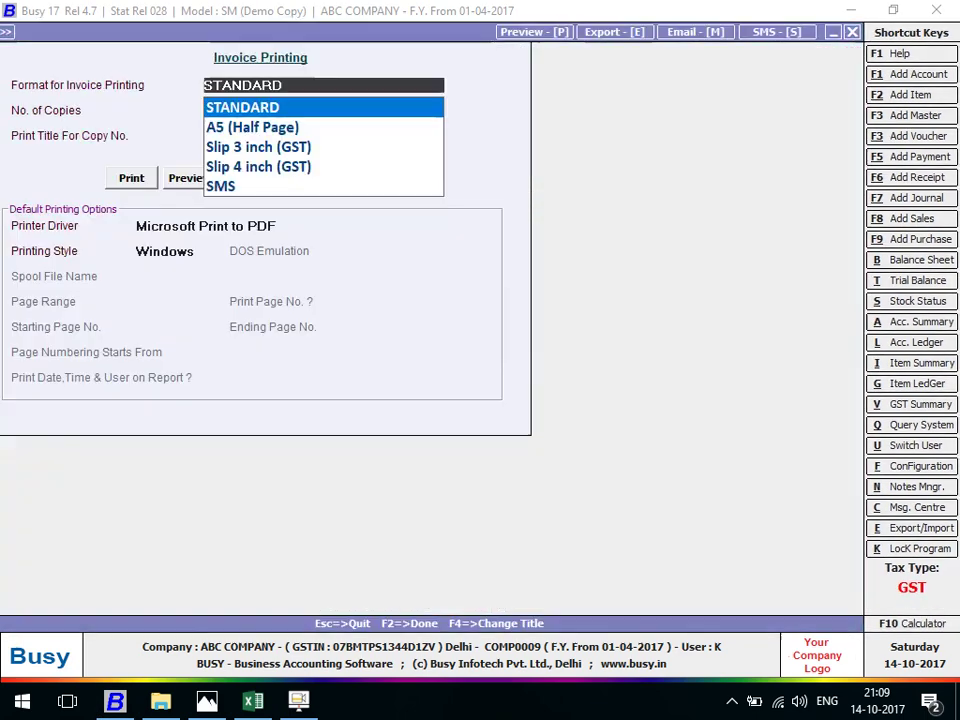
key(Return)
key(Return)
key(Return)
key(Escape)
key(Escape)
From the sales voucher list, open the Cash voucher T/1002/17-18 and print-preview its Sales Invoice
key(Return)
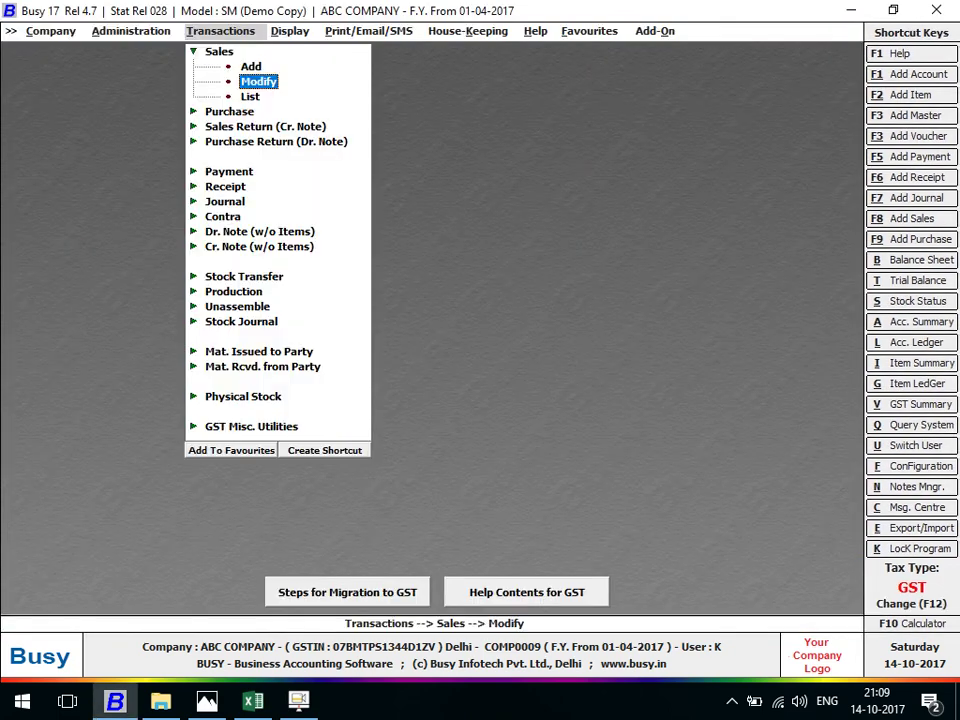
key(Down)
key(Return)
key(Return)
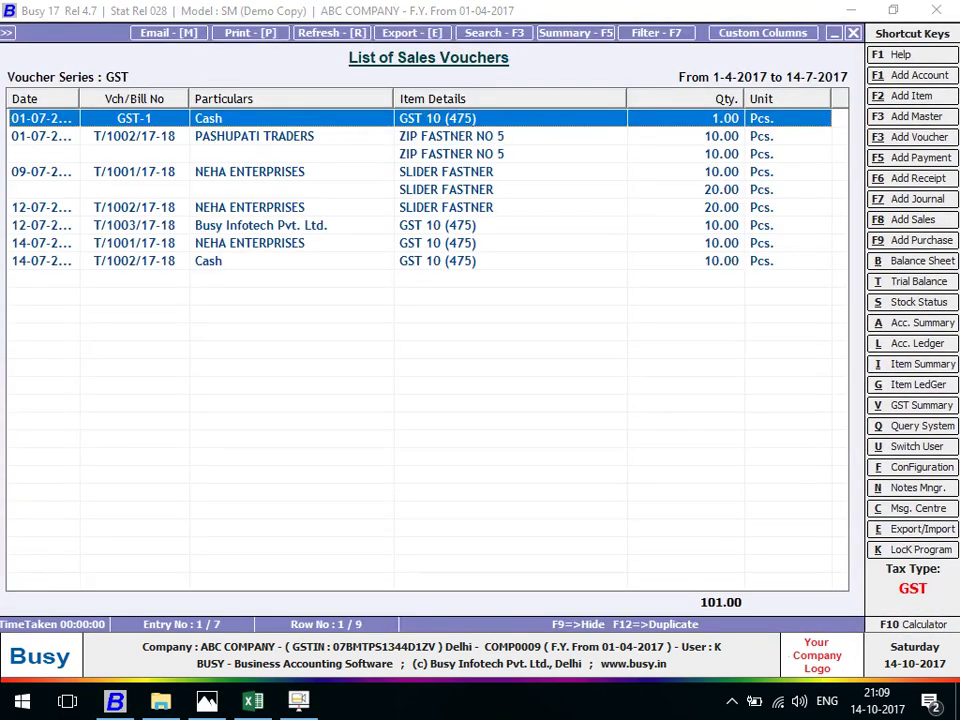
key(Down)
key(Down)
key(Down)
key(Down)
key(Return)
key(alt+p)
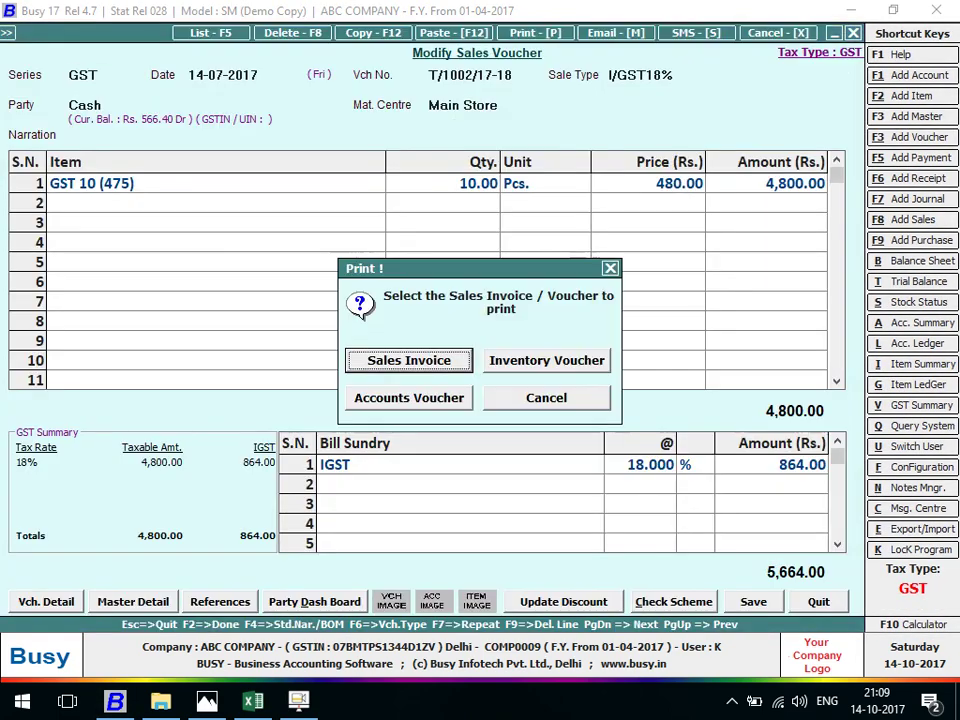
key(Return)
key(Return)
key(Return)
key(Return)
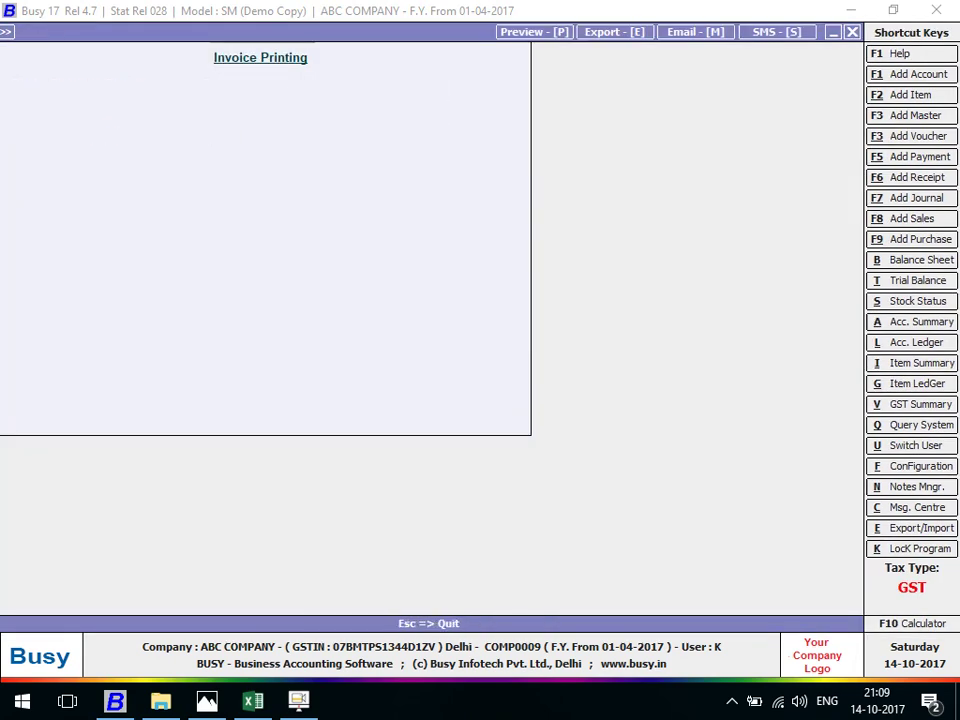
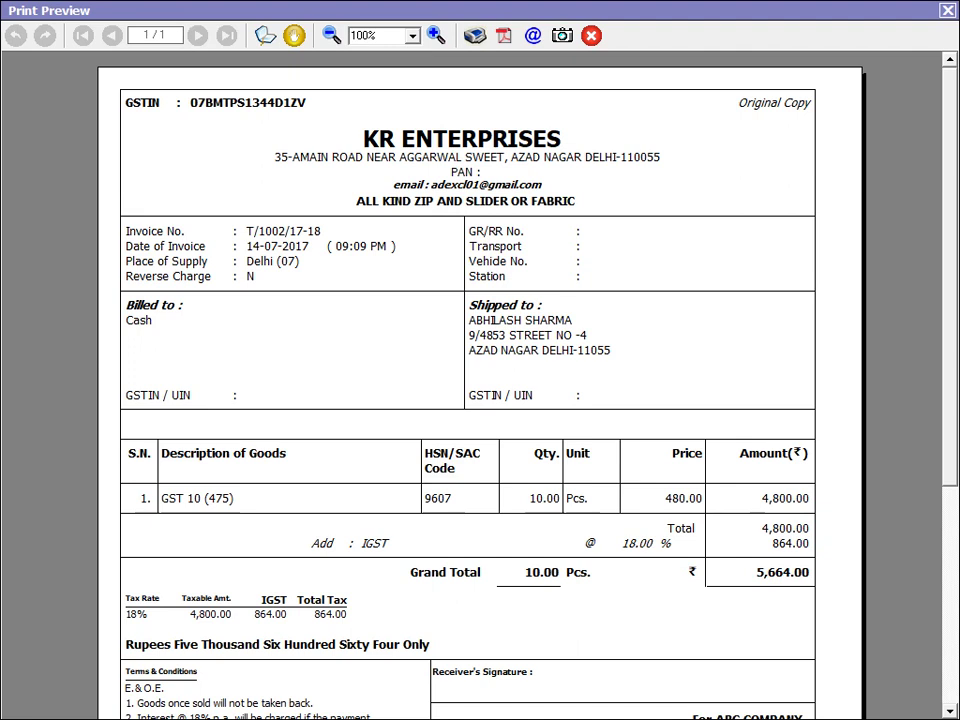
Close the invoice preview and quit the sales voucher
key(Escape)
key(Escape)
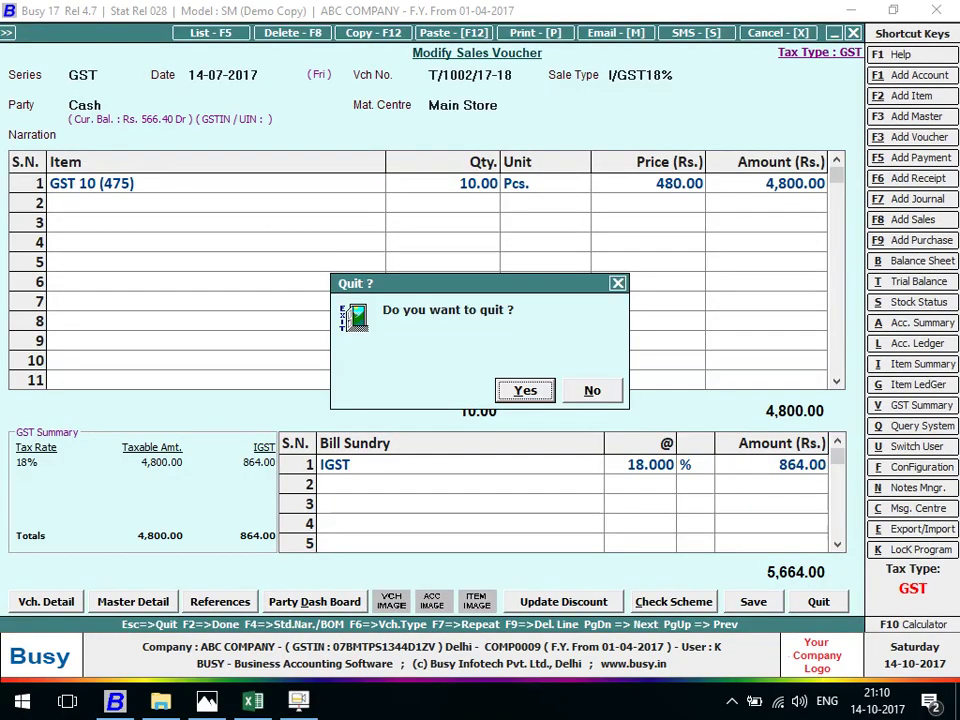
key(Return)
key(Escape)
key(Escape)
Open the Standard Sales Invoice printing configuration and move to the billing/shipping printing option
key(Left)
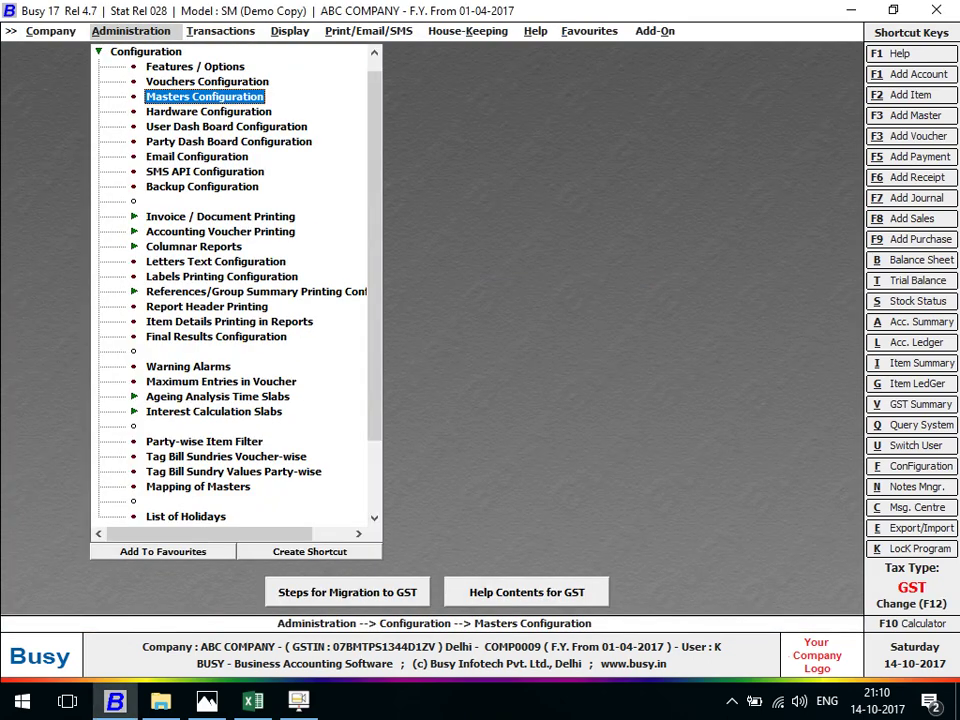
key(Return)
key(Down)
key(Down)
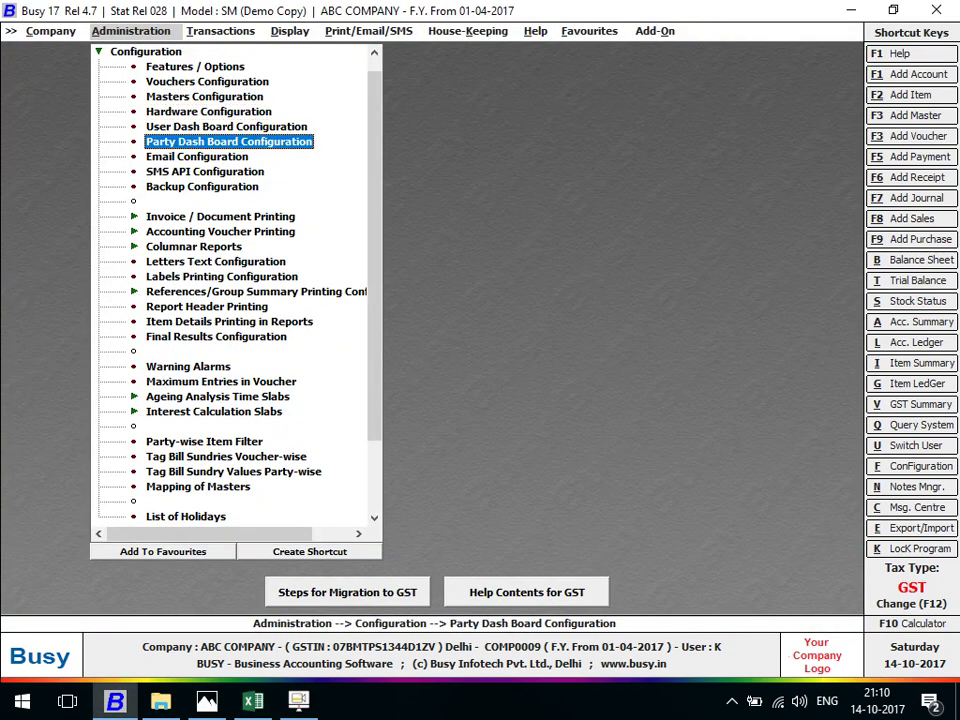
key(Down)
key(Down)
key(Down)
key(Down)
key(Down)
key(Right)
key(Right)
key(Return)
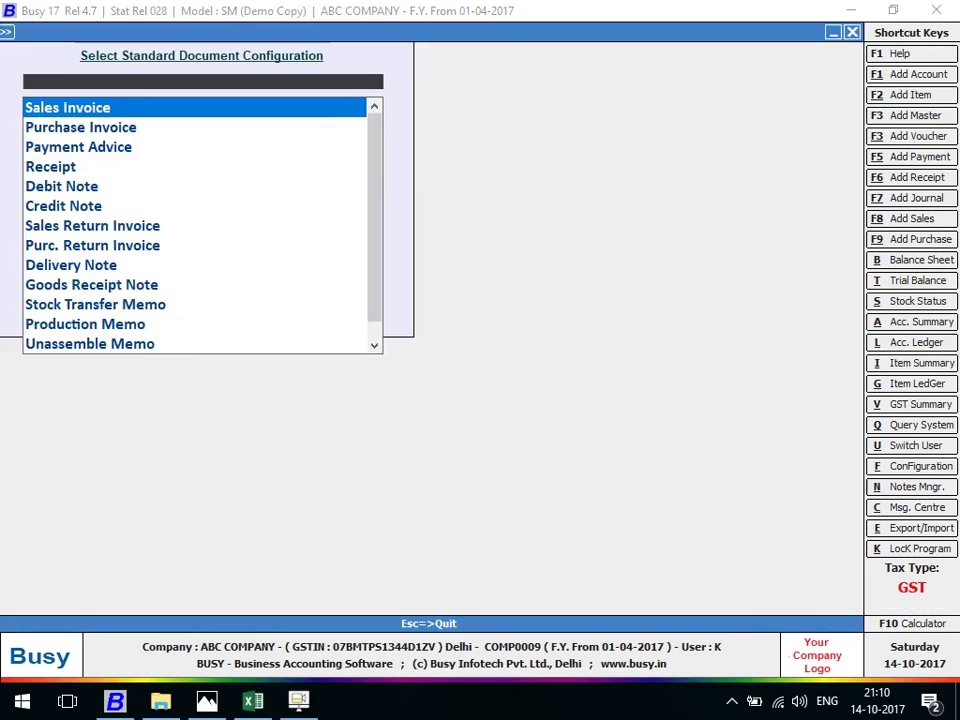
key(Return)
key(Return)
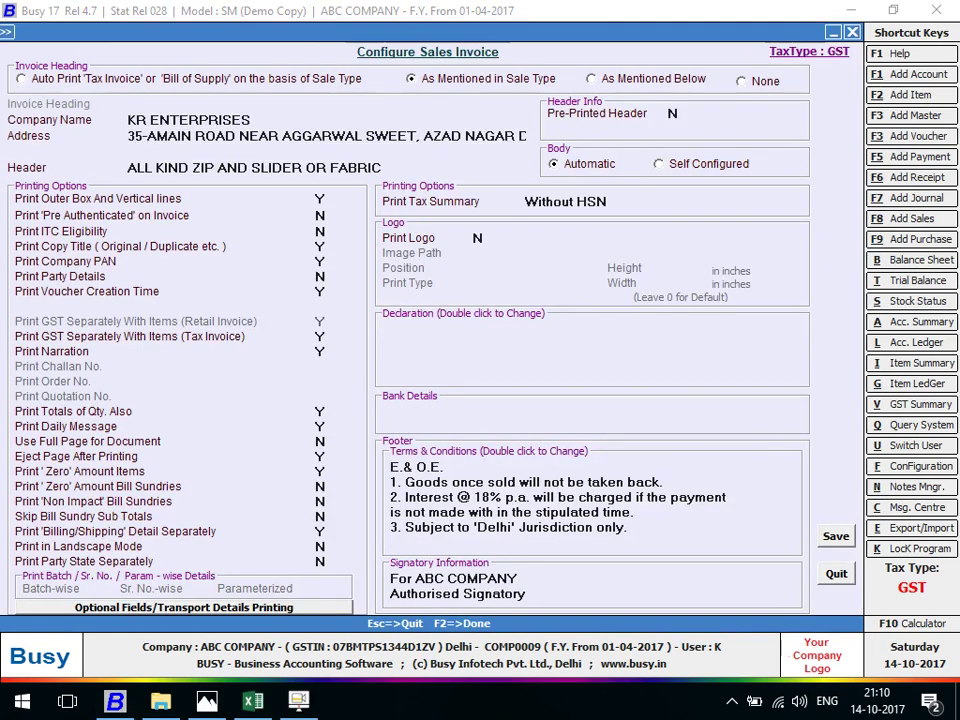
key(Return)
key(Return)
key(Return)
key(Return)
key(Return)
key(Return)
key(Return)
key(Return)
key(Return)
key(Return)
key(Return)
key(Return)
key(Return)
Save the Sales Invoice printing configuration
key(Escape)
key(Return)
key(Escape)
key(Right)
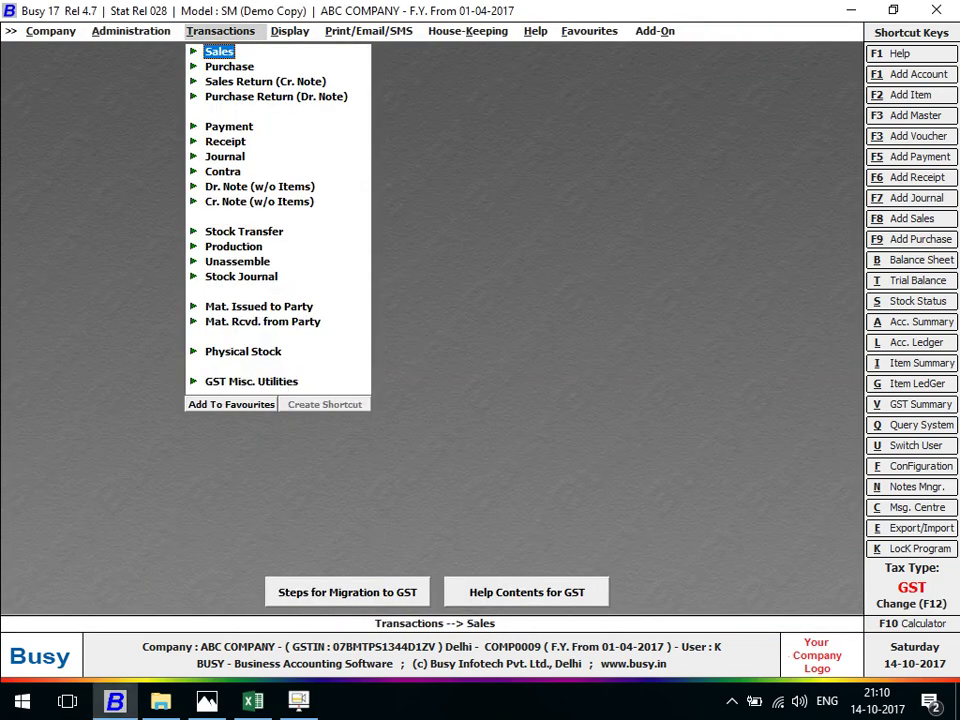
Preview the modified sales voucher's invoice, which shows a single Party Details block, then quit it
key(Return)
key(Down)
key(Return)
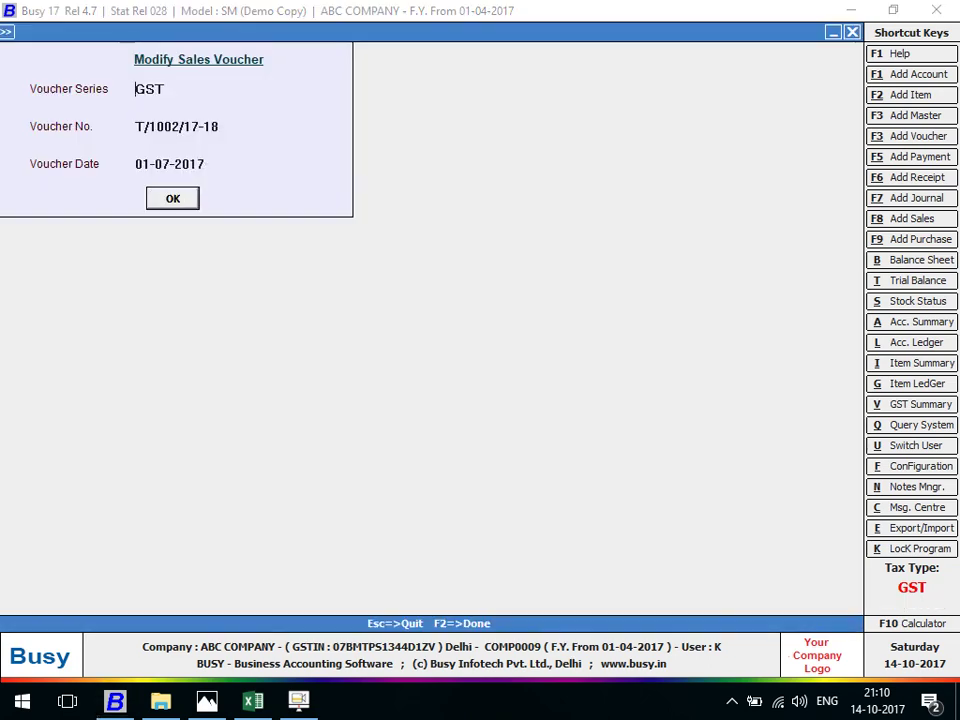
key(F2)
key(alt+p)
key(Return)
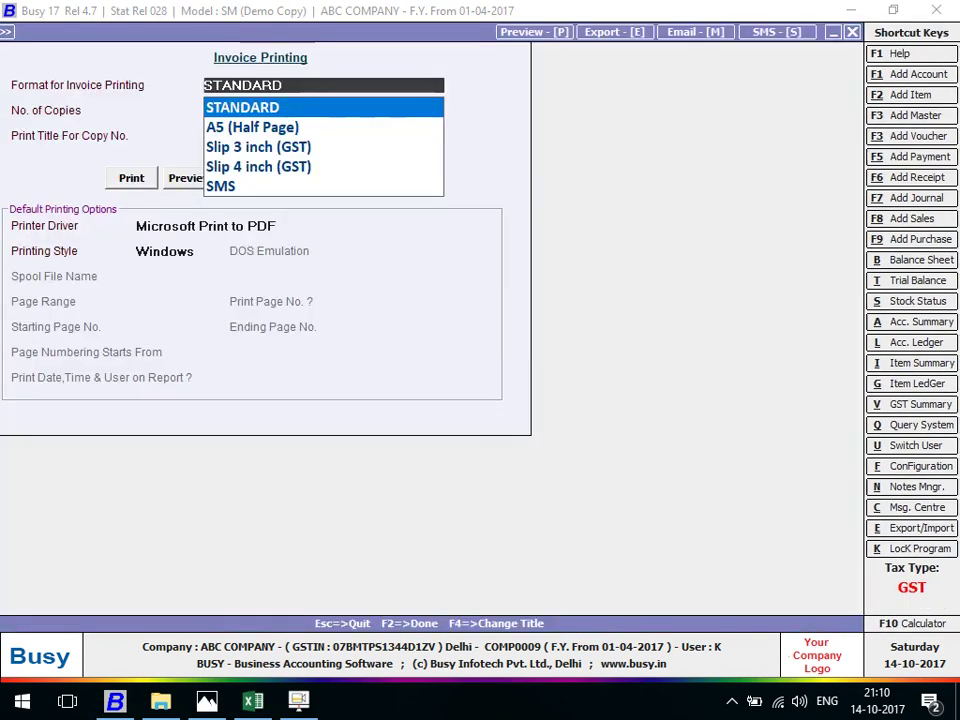
key(Return)
key(Return)
key(Return)
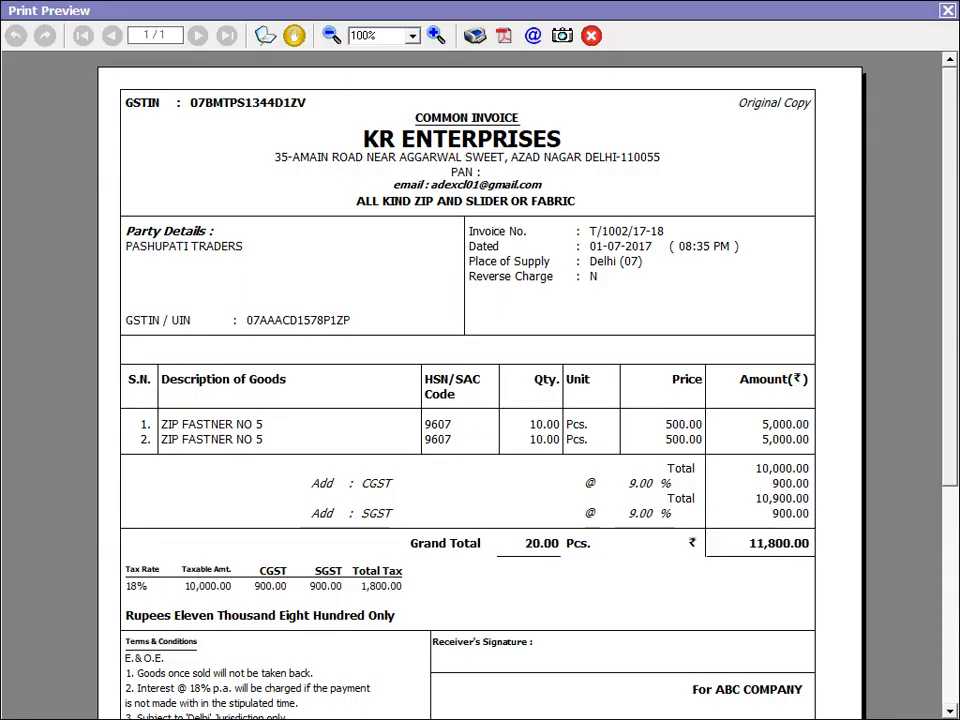
key(Escape)
key(Escape)
key(Return)
Preview the last listed sales voucher, dated 14-07-2017, then return to Administration
key(Down)
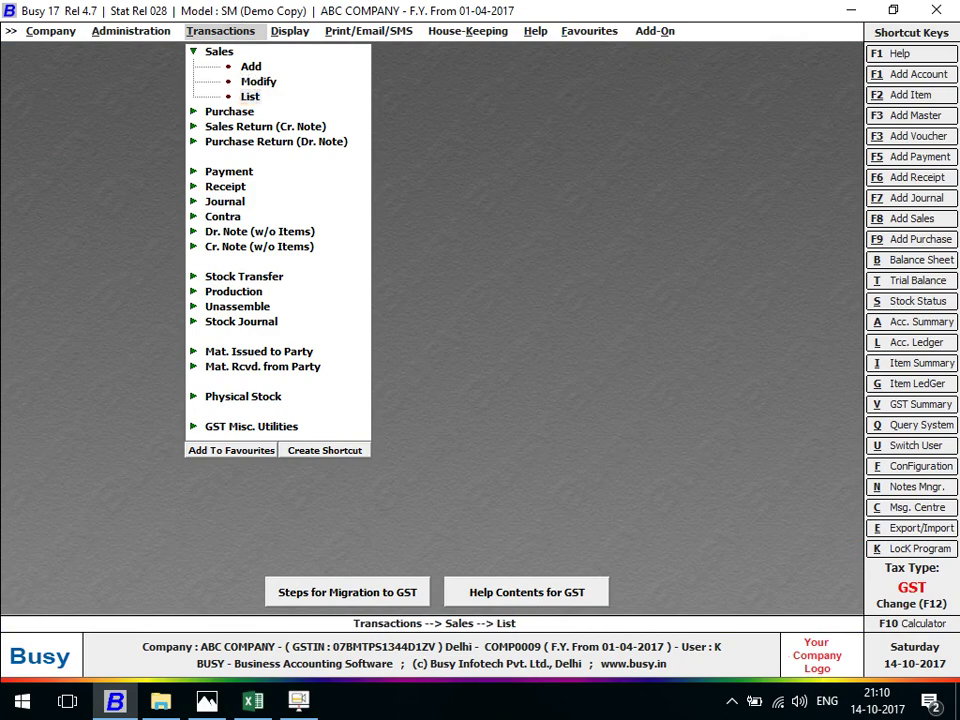
key(Return)
key(Return)
key(Down)
key(Down)
key(Down)
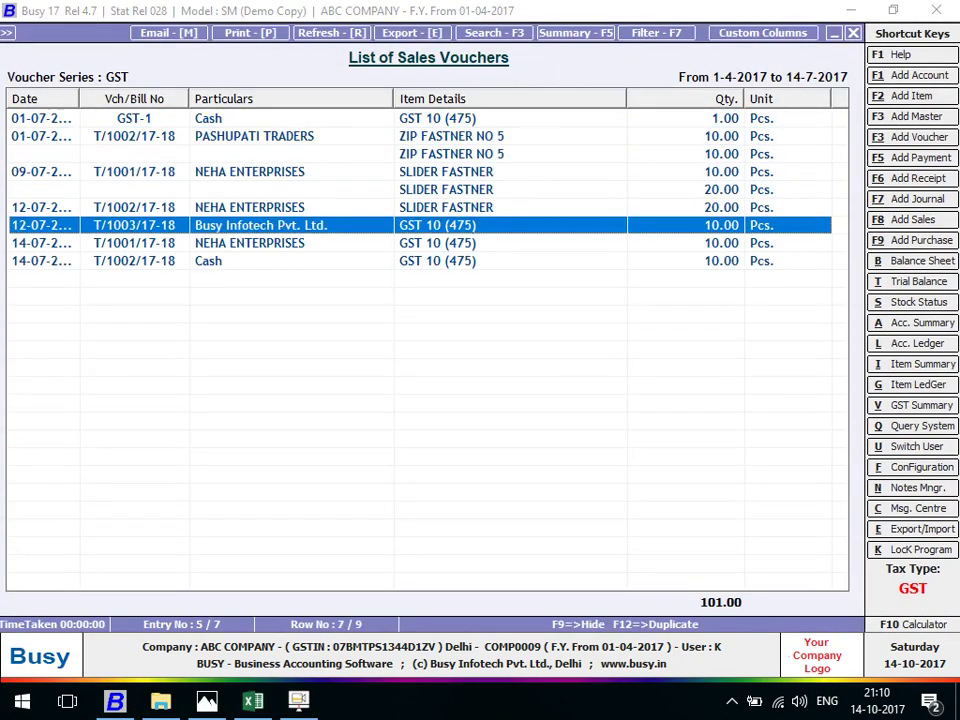
key(Down)
key(Down)
key(Return)
key(F2)
key(Return)
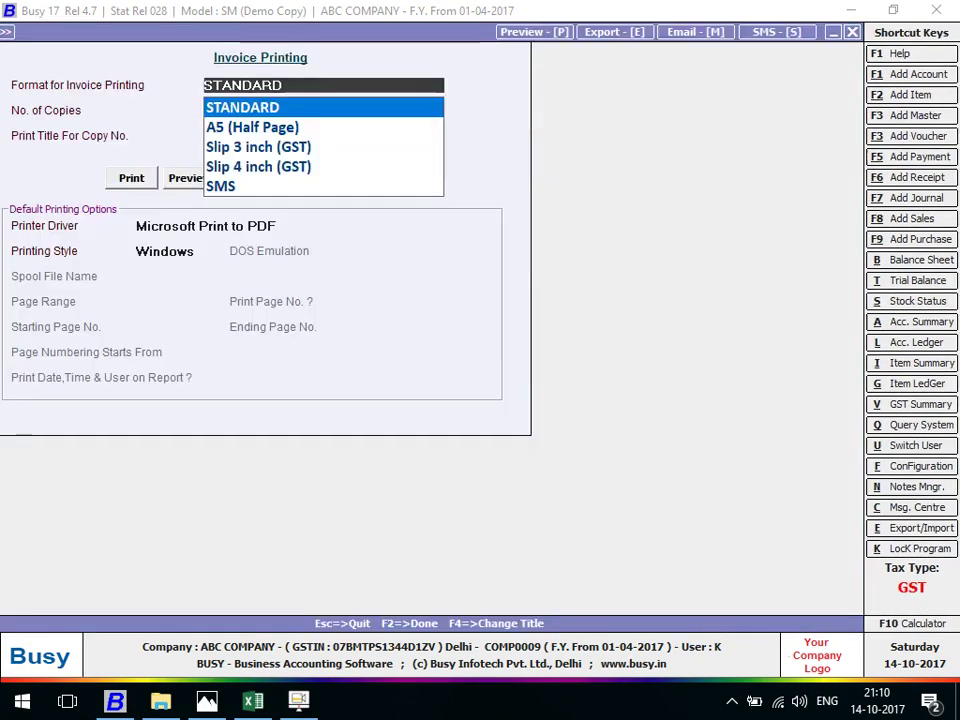
key(Return)
key(Return)
key(Return)
key(Return)
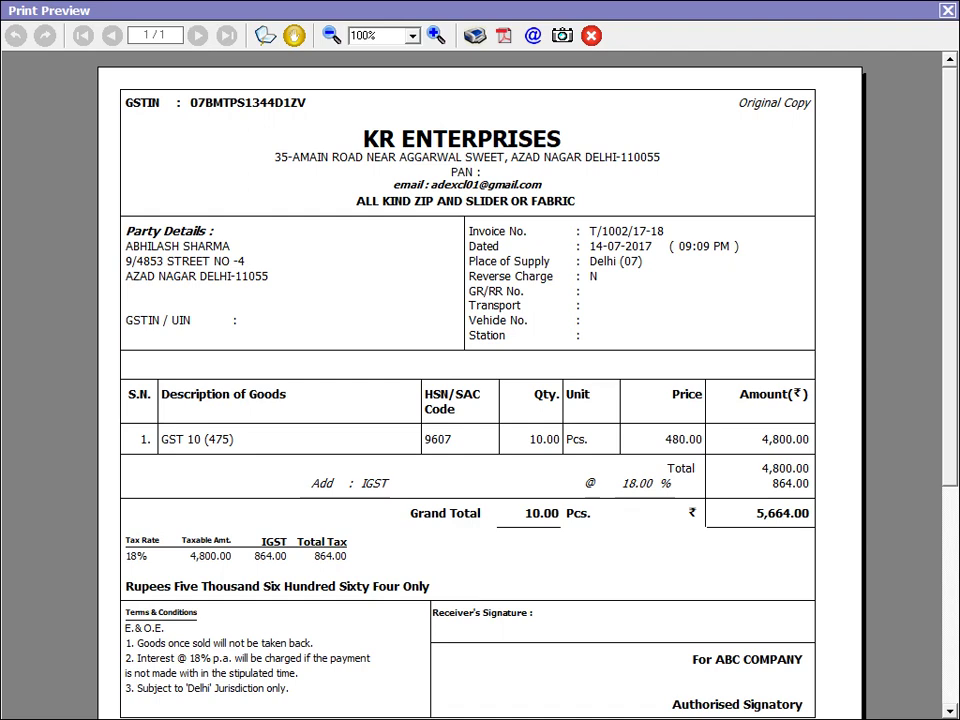
key(Escape)
key(Escape)
key(Return)
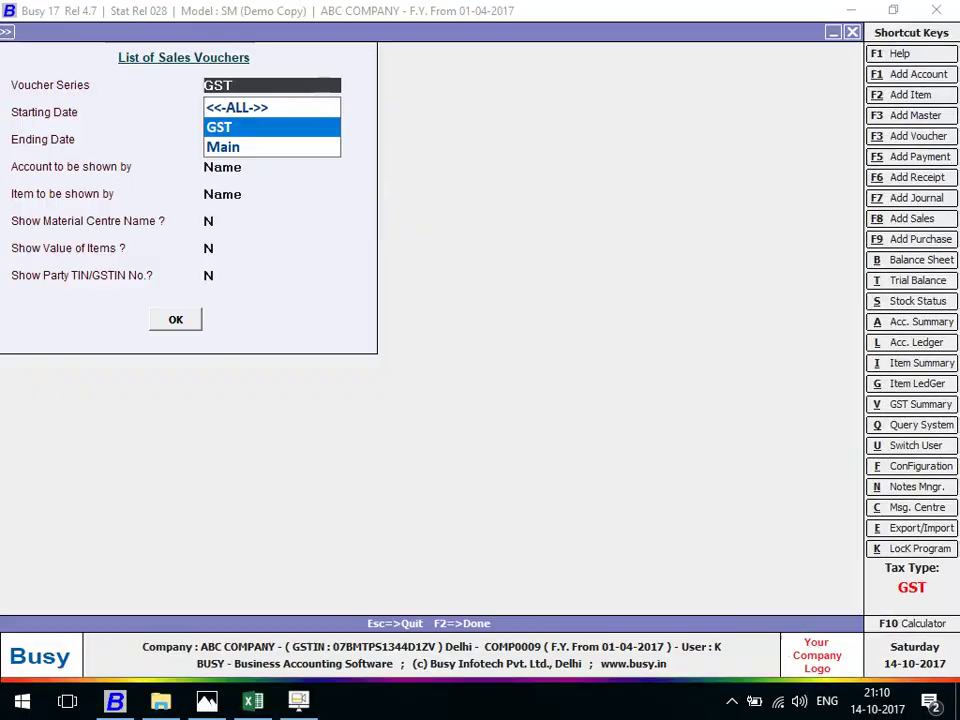
key(Return)
key(Escape)
key(Left)
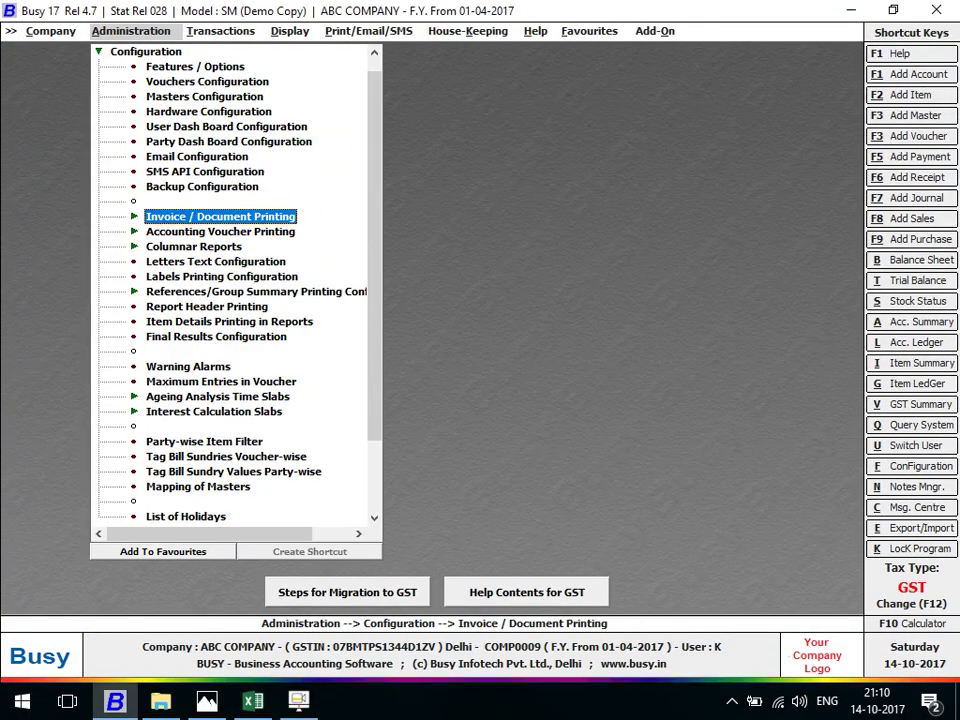
key(Return)
key(Return)
key(Return)
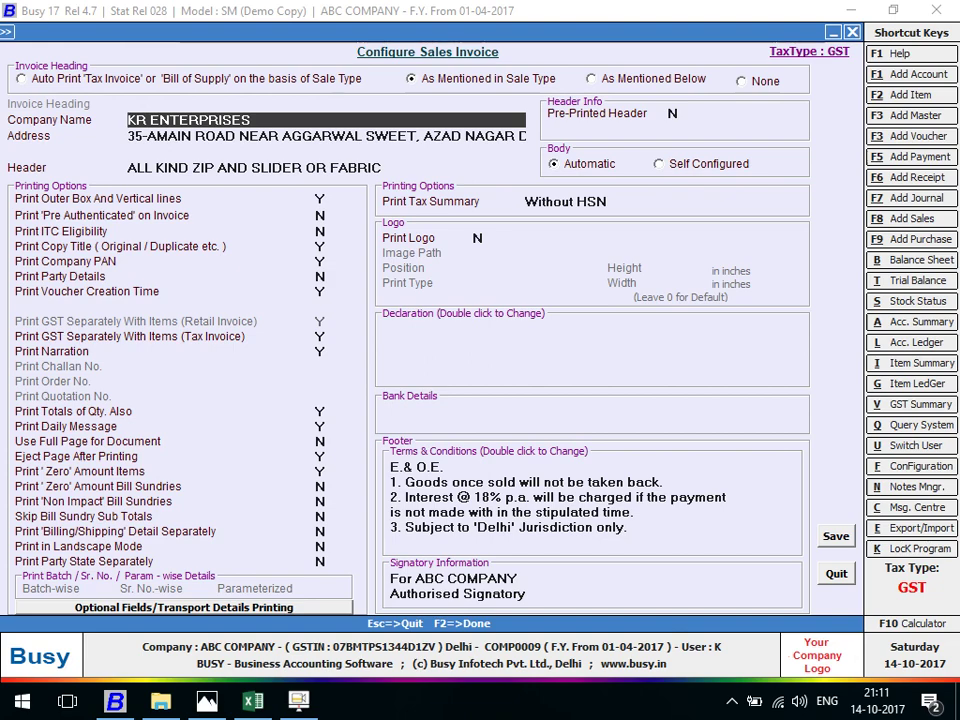
click(320, 531)
key(F2)
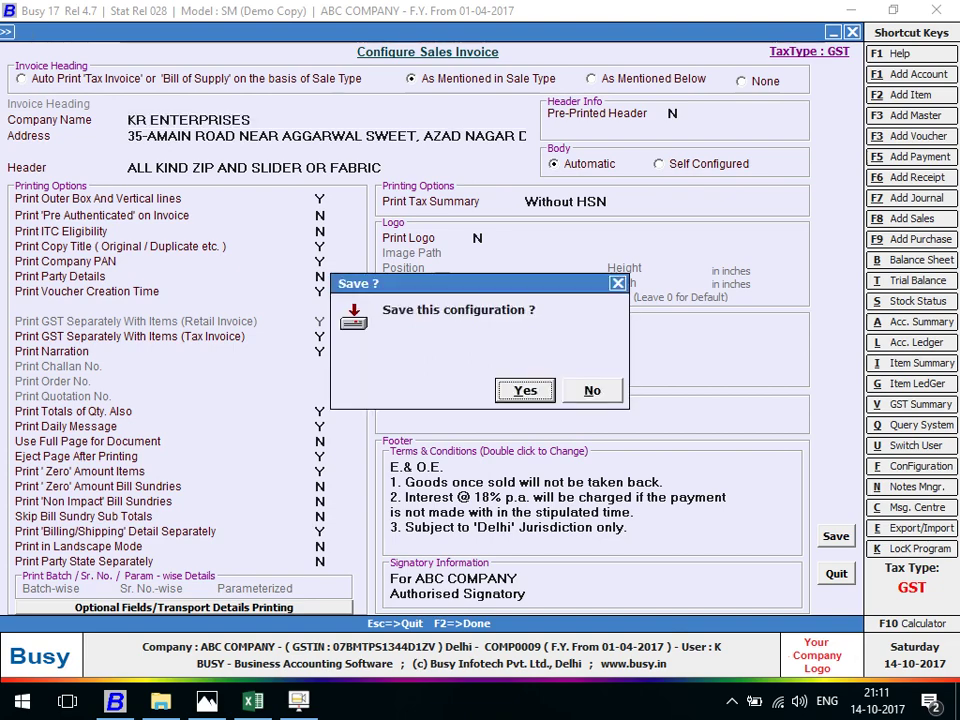
key(Return)
key(Escape)
key(Up)
key(Up)
key(Up)
key(Up)
key(Up)
key(Up)
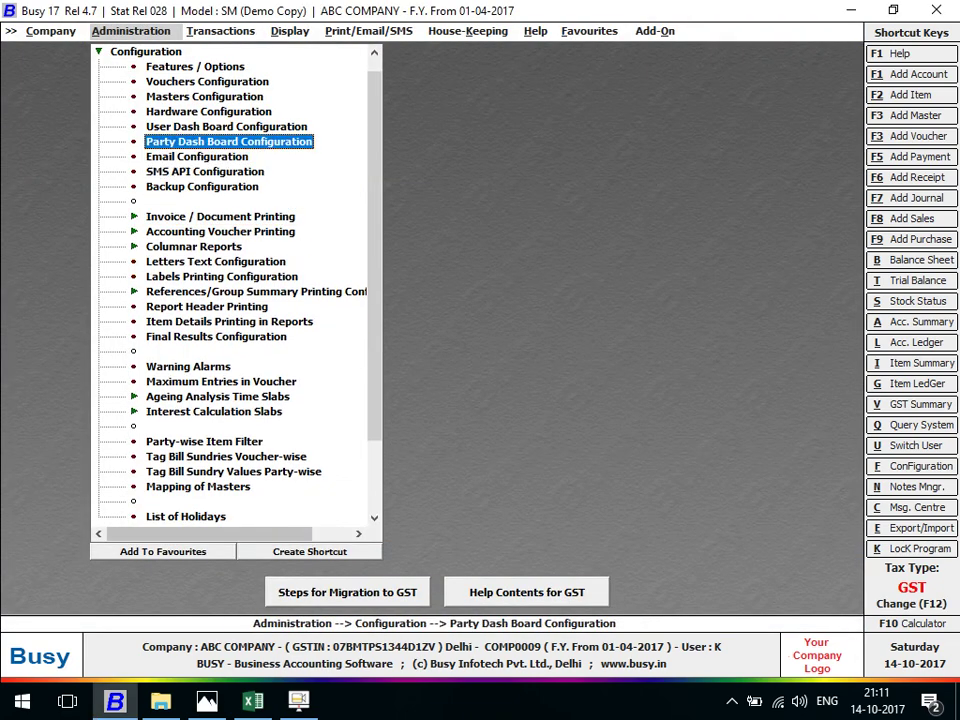
key(Up)
key(Up)
key(Up)
key(Up)
key(Return)
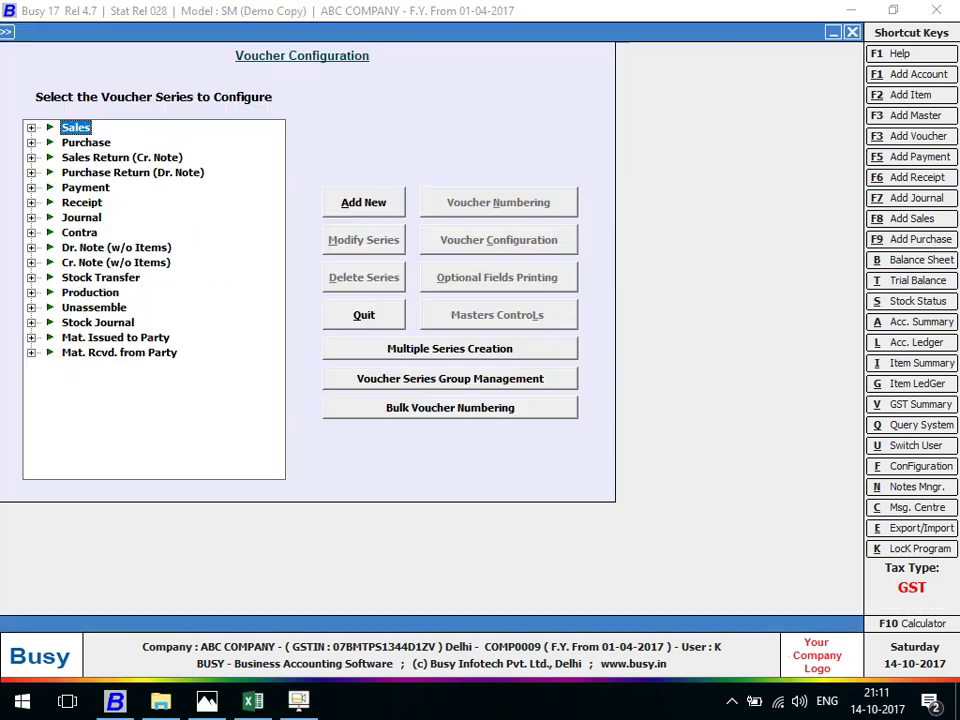
key(Return)
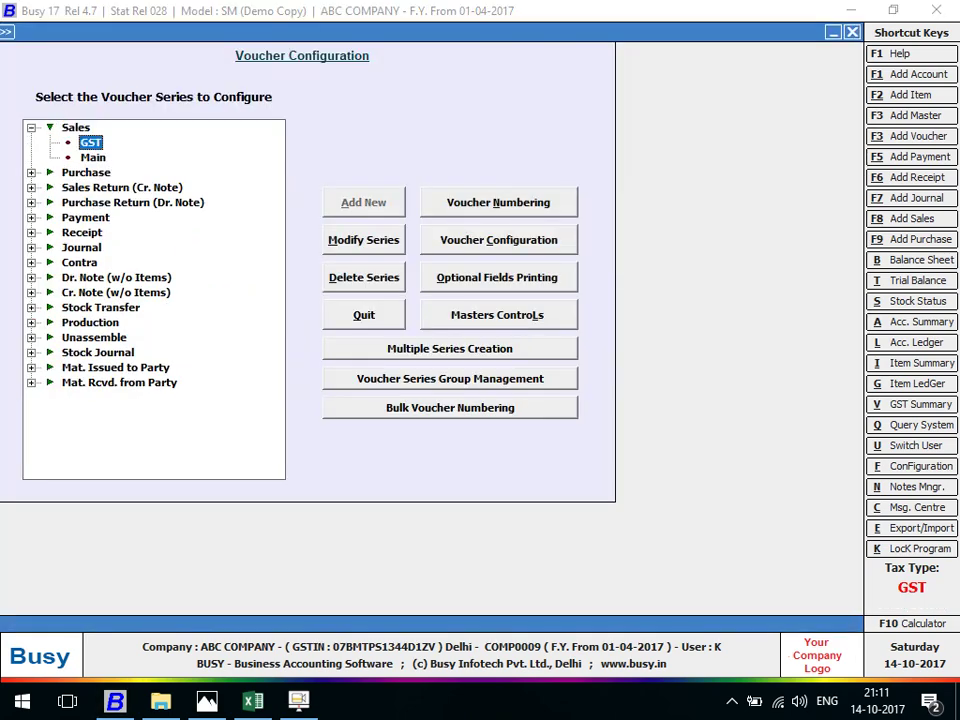
key(alt+c)
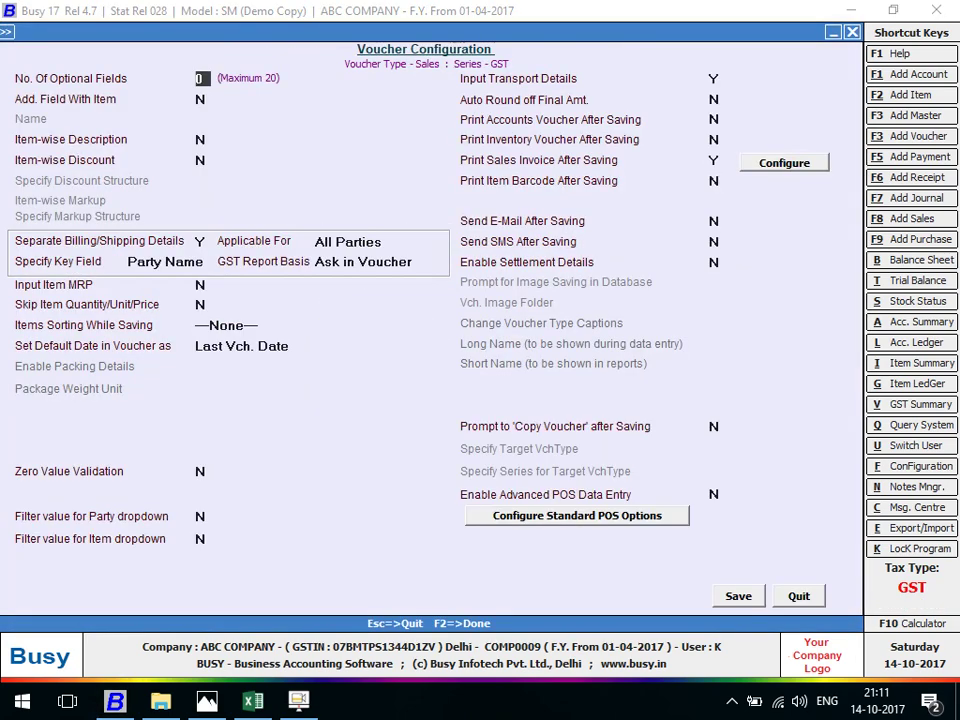
Leave the voucher configuration and open the sales voucher for modification
key(Escape)
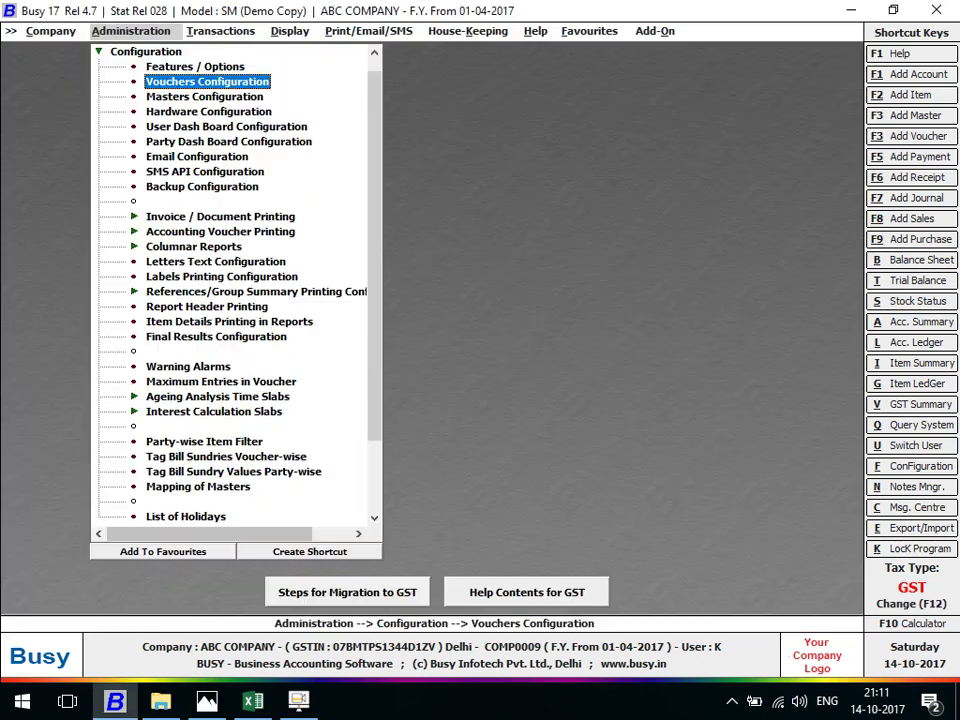
key(Escape)
key(Right)
key(Return)
key(Down)
key(Return)
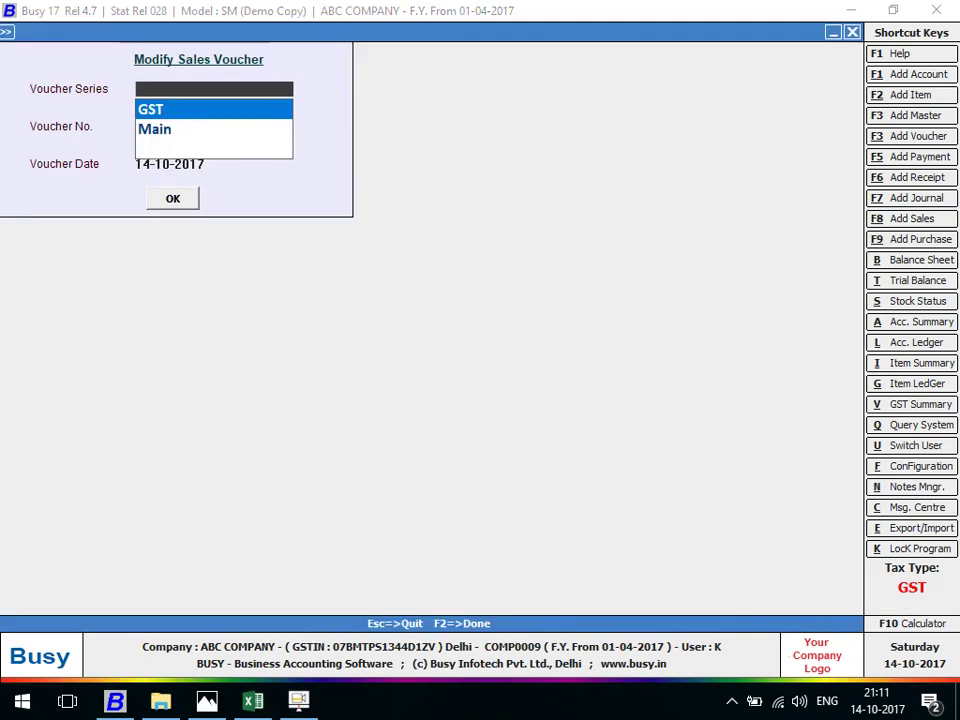
key(Return)
key(Return)
key(Return)
key(Return)
key(Return)
key(Return)
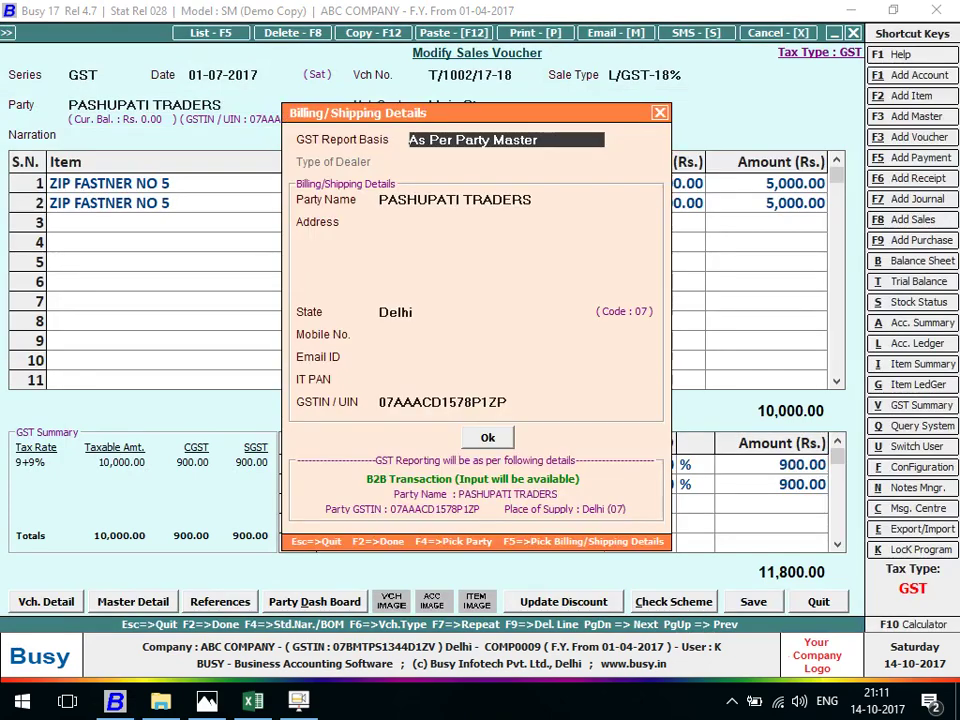
Try out the party's billing/shipping GST report basis options, ending back at As Per Party Master
key(Escape)
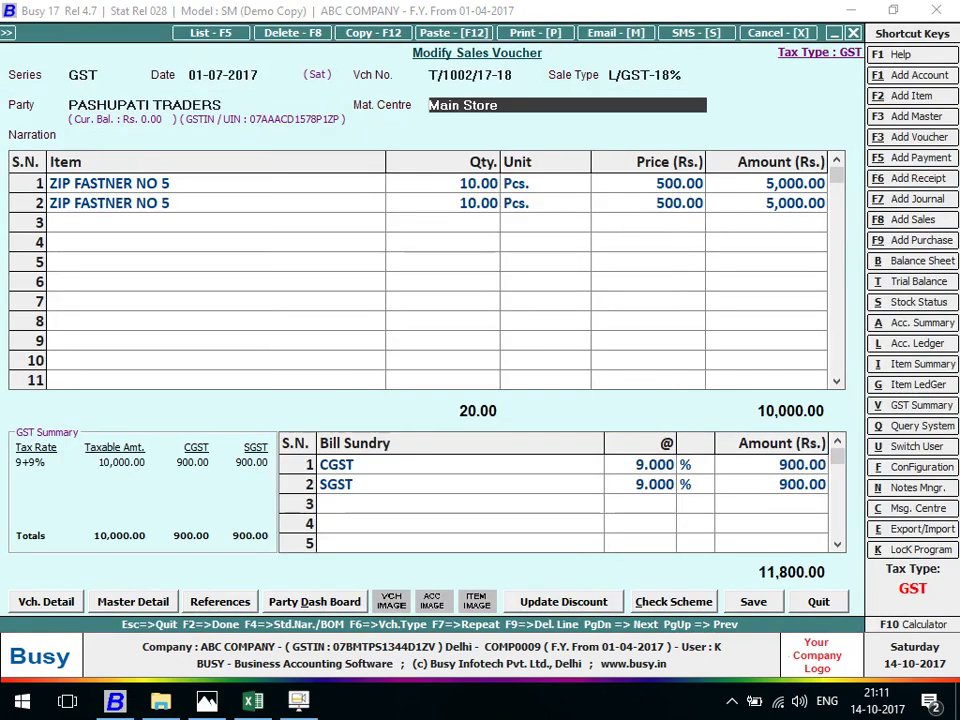
key(Return)
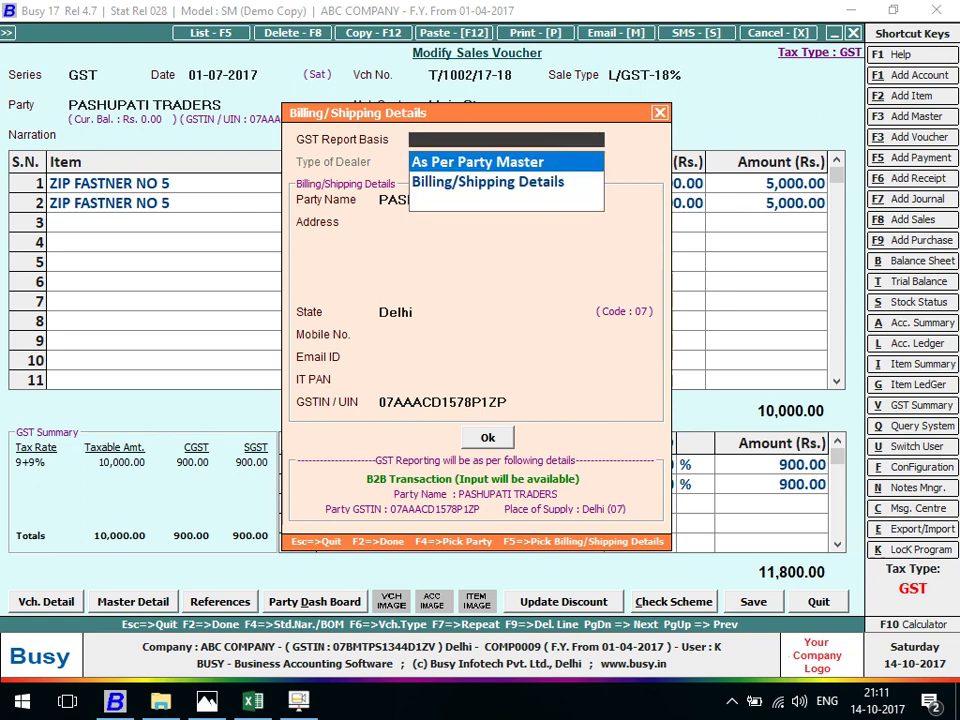
key(Return)
key(Escape)
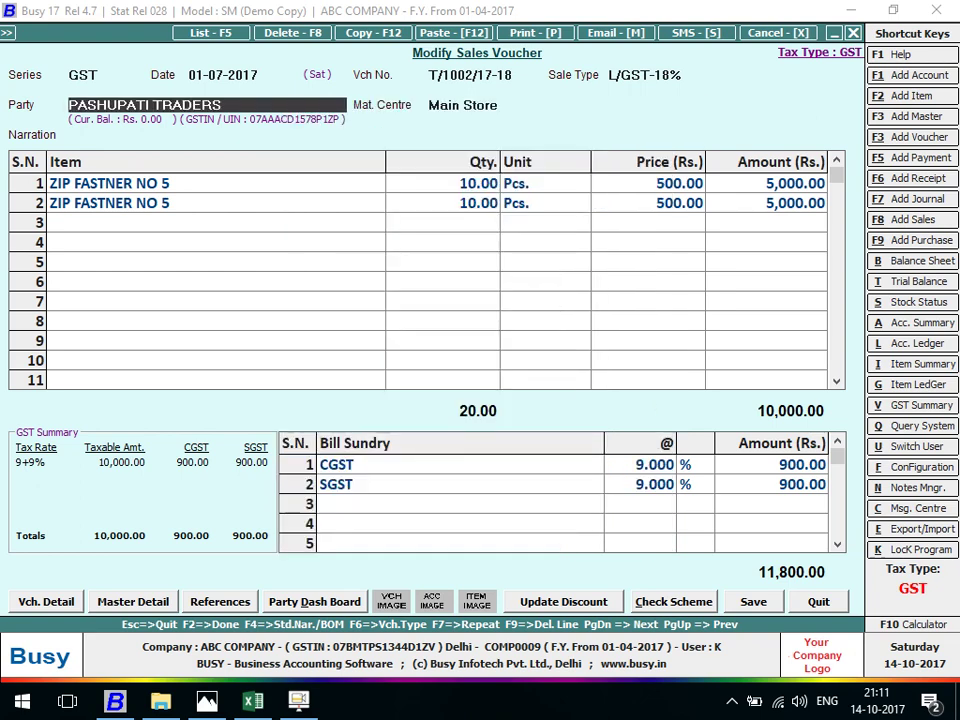
key(Return)
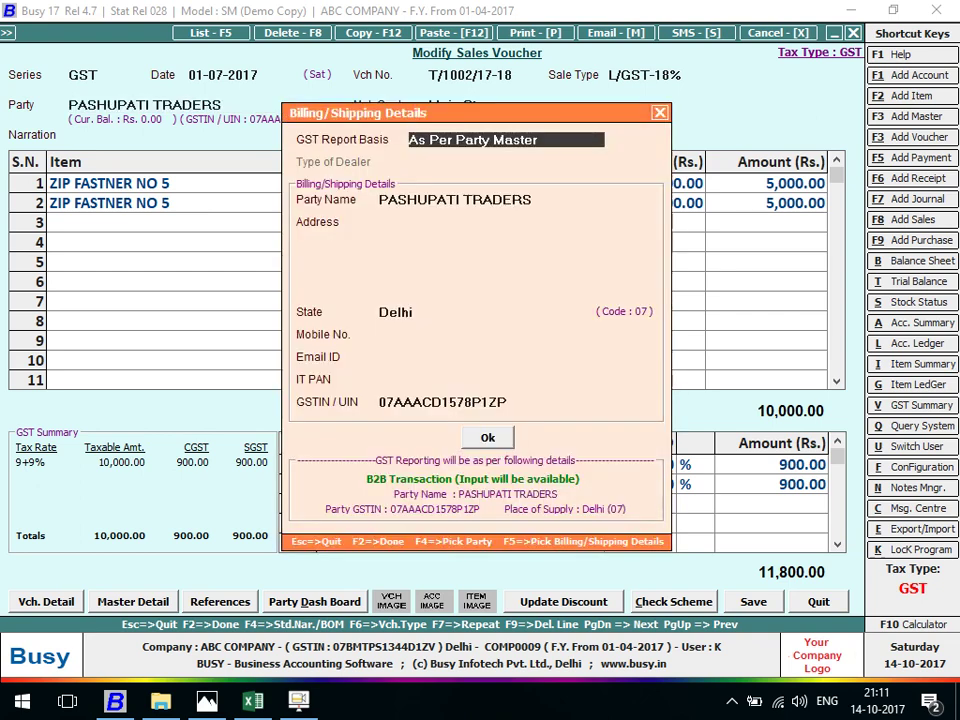
key(Down)
key(Return)
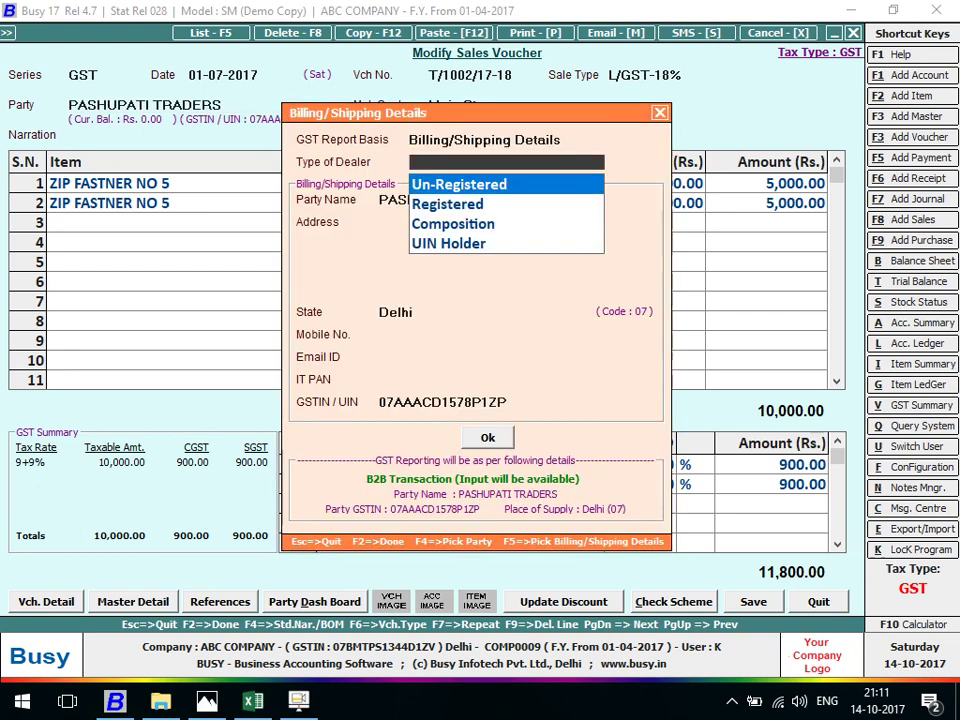
key(Return)
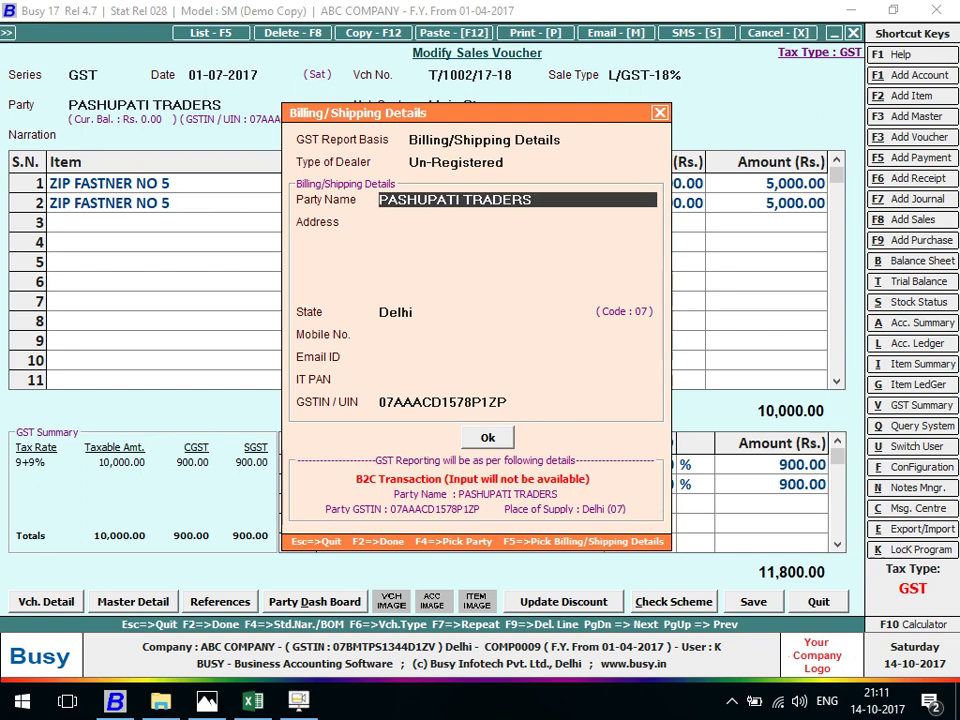
key(Up)
key(Up)
key(Up)
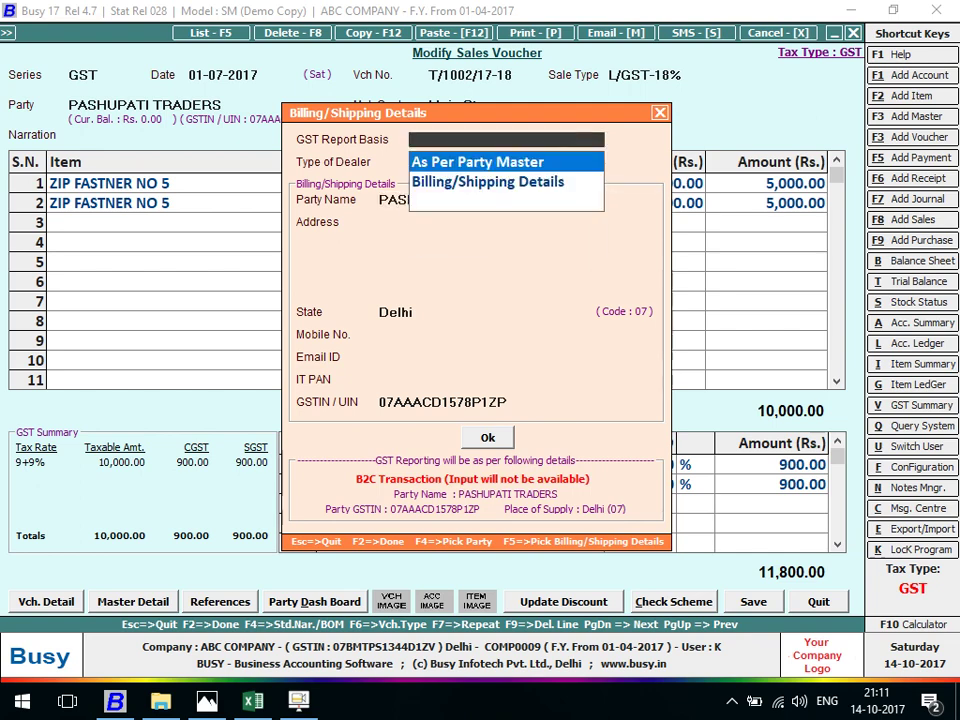
key(Return)
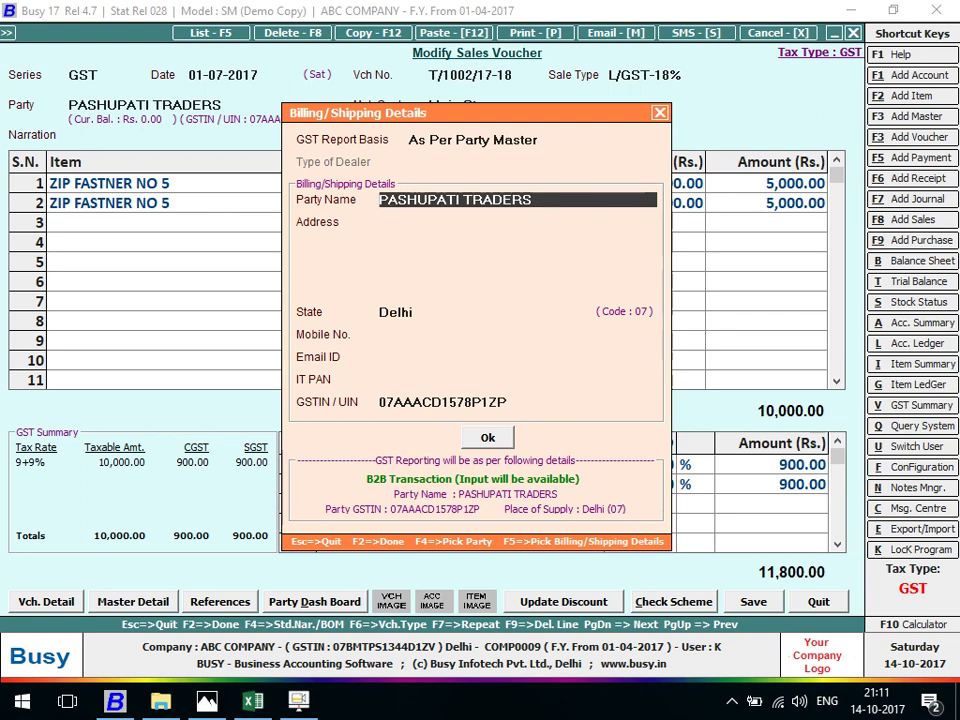
Set GST Report Basis to Billing/Shipping Details, keep Un-Registered, and dismiss the GSTIN warning
key(Up)
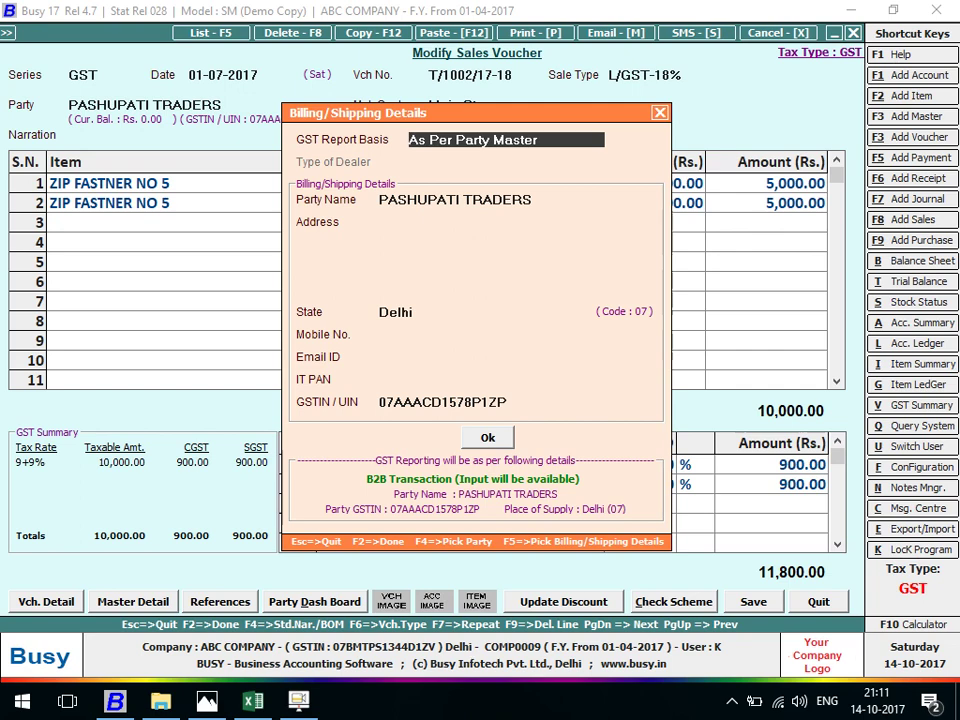
key(Return)
key(Down)
key(Return)
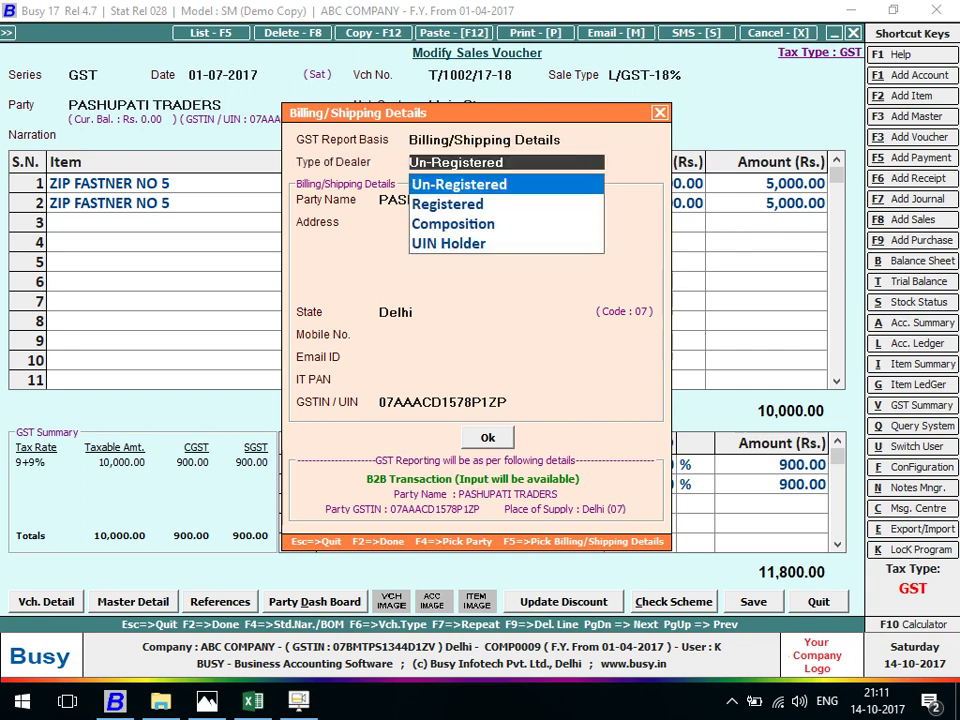
key(Return)
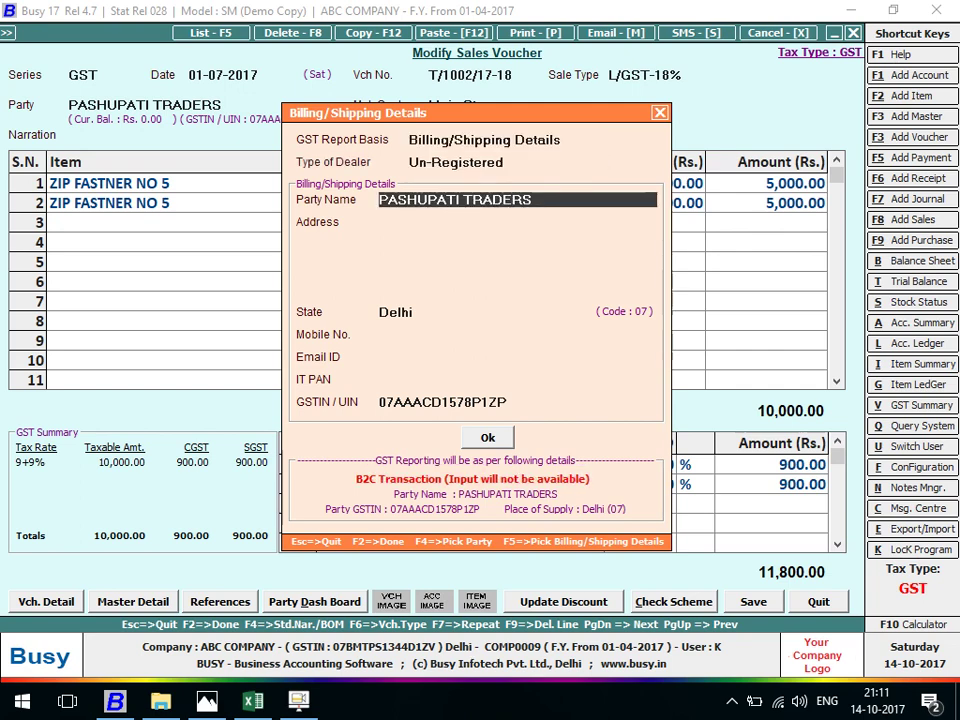
key(F2)
key(Return)
Quit the sales voucher and return to the Administration options
key(Escape)
key(Escape)
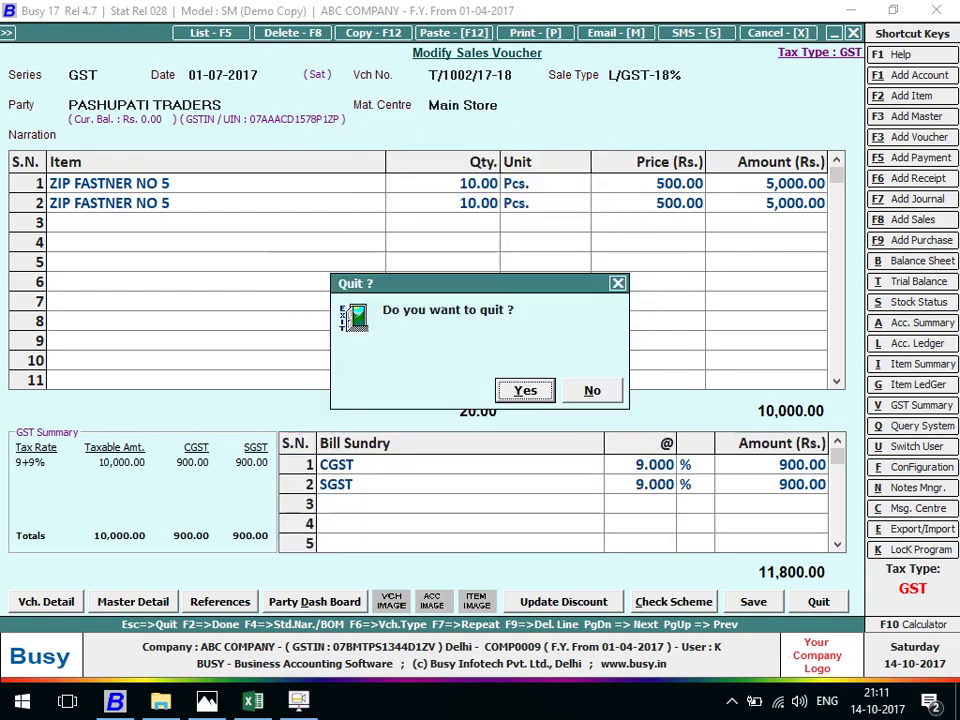
key(Return)
key(Escape)
key(Left)
Open the Standard Sales Invoice print configuration
key(Return)
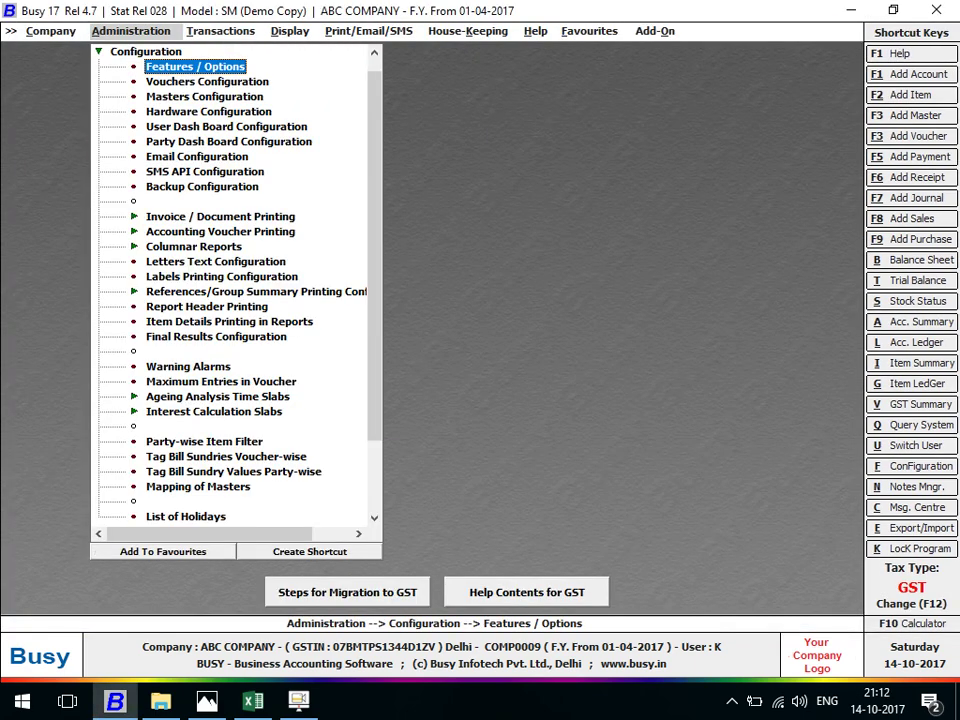
key(Down)
key(Down)
key(Down)
key(Down)
key(Down)
key(Up)
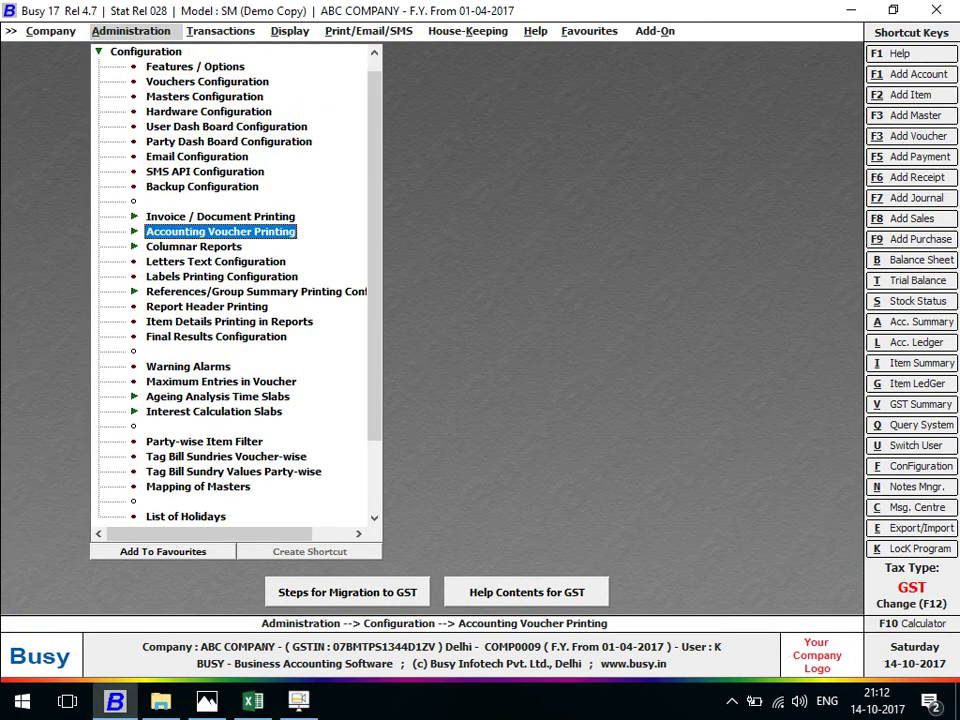
key(Up)
key(Return)
key(Down)
key(Up)
key(Return)
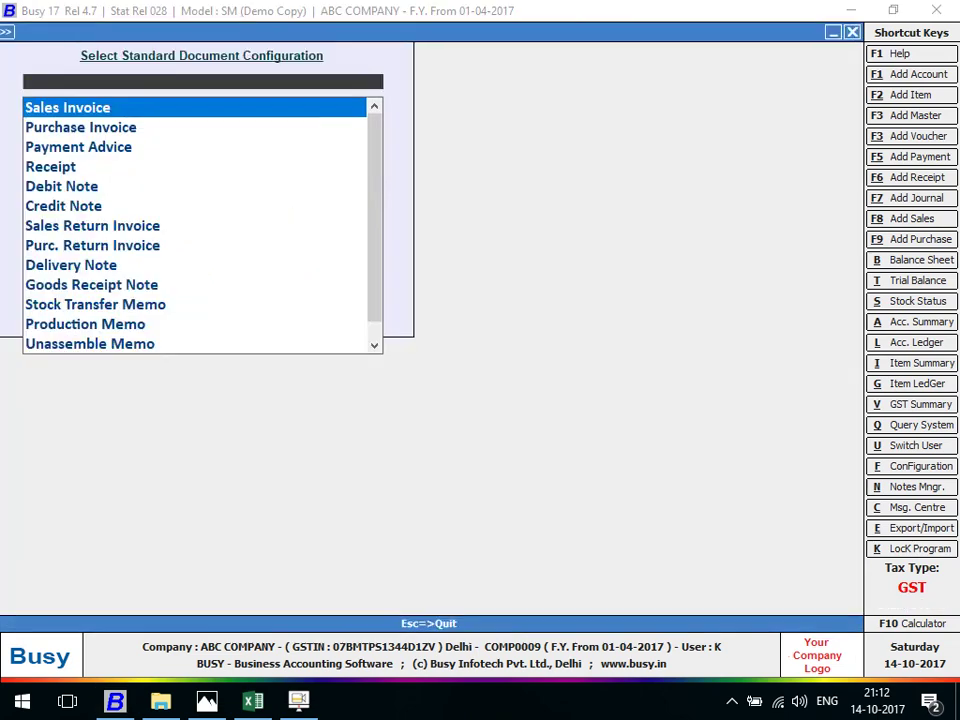
key(Return)
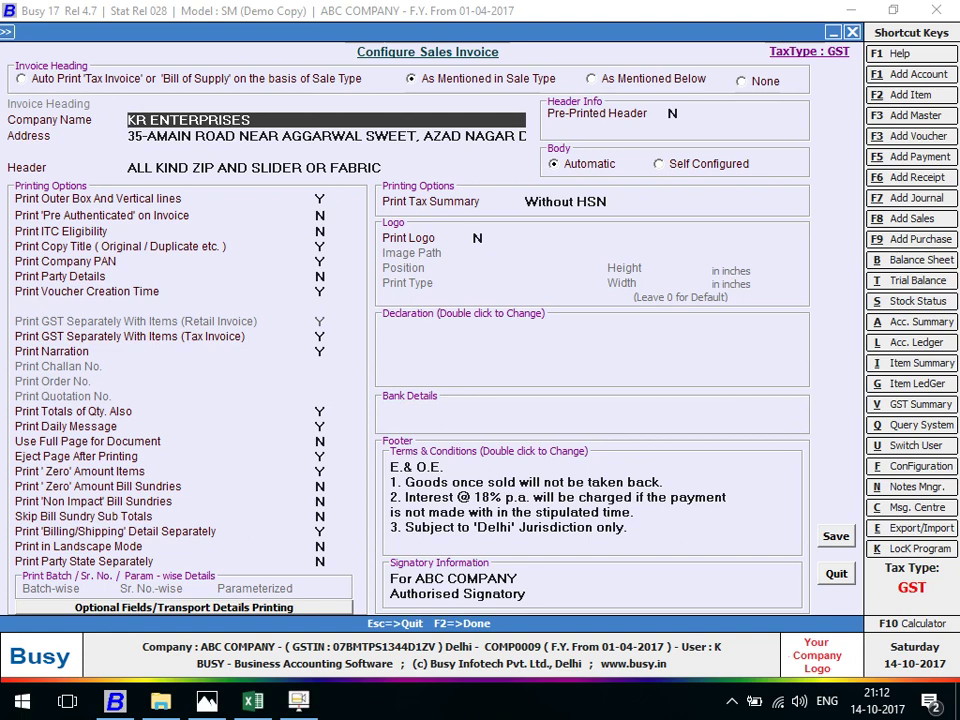
Set Print in Landscape Mode to Y and save the configuration
click(321, 546)
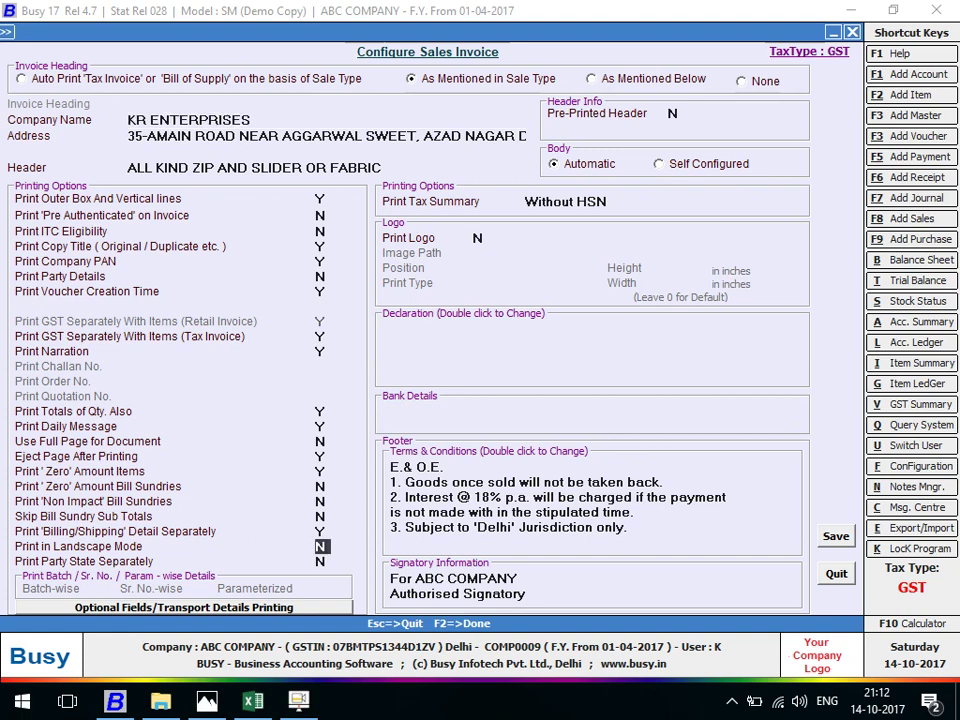
key(y)
key(F2)
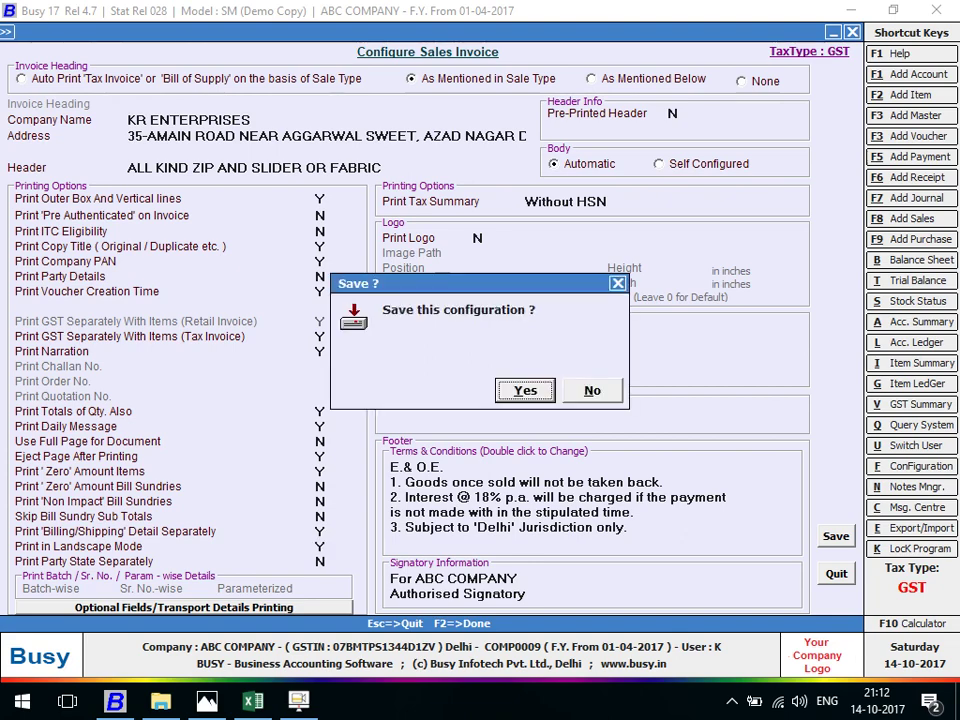
key(Return)
key(Escape)
key(Escape)
Preview the modified sales voucher's invoice, showing separate Billed to and Shipped to sections
key(Right)
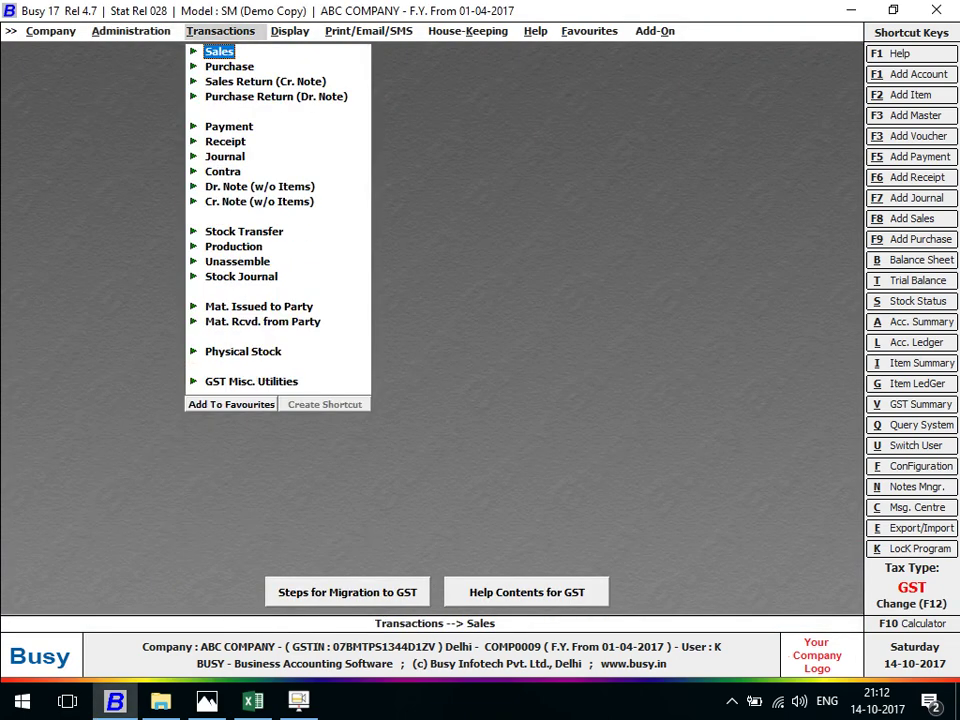
key(Return)
key(Down)
key(Return)
key(Return)
key(Return)
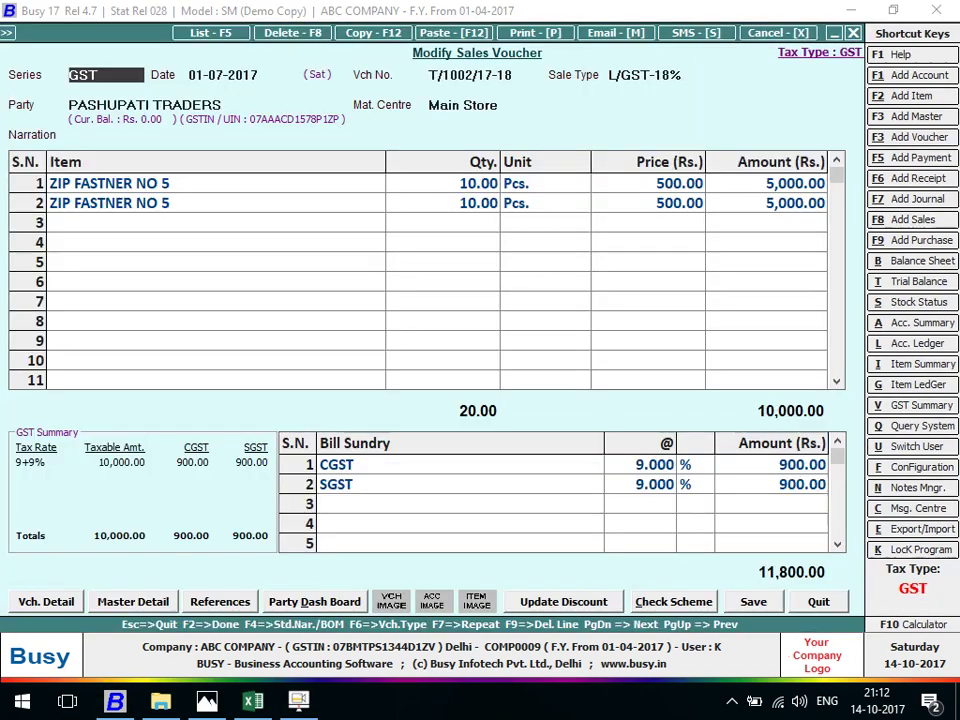
key(alt+p)
key(Return)
key(Return)
key(Return)
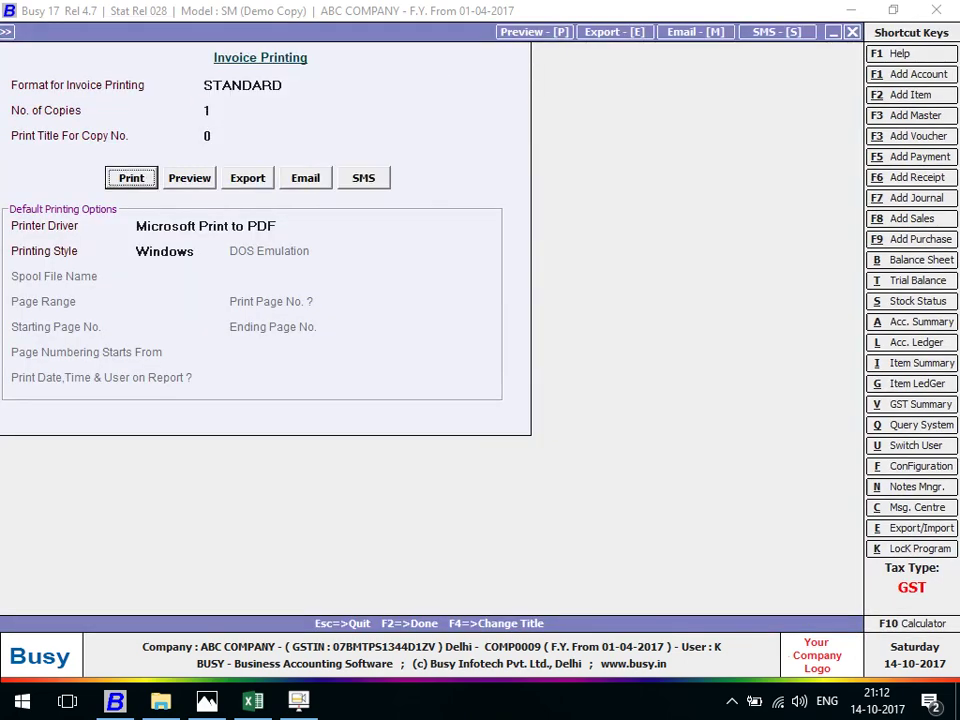
key(alt+p)
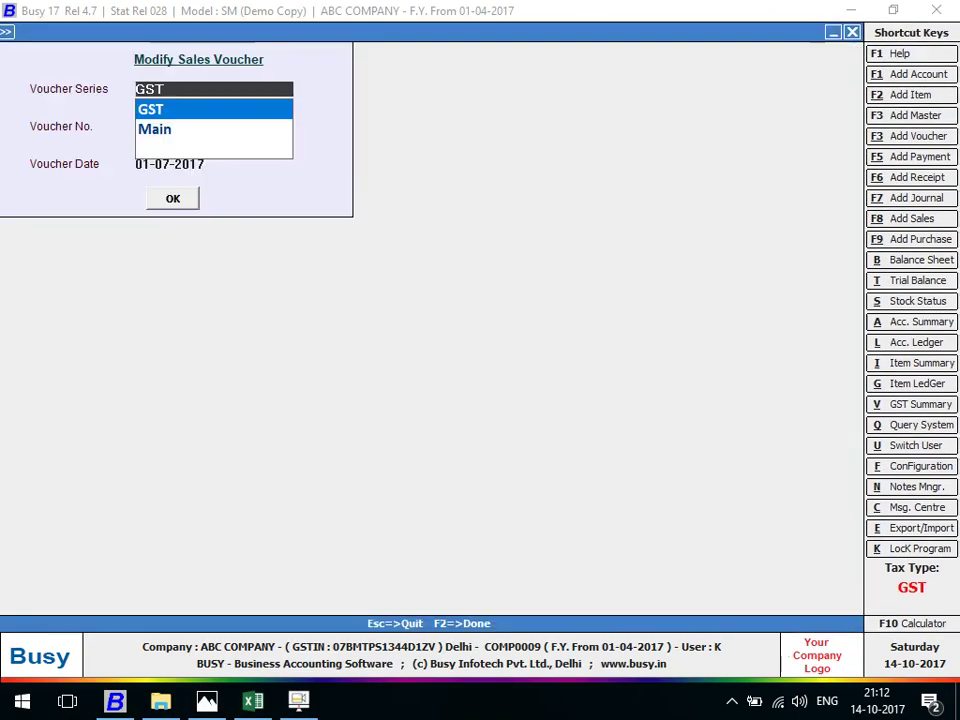
key(Return)
key(Return)
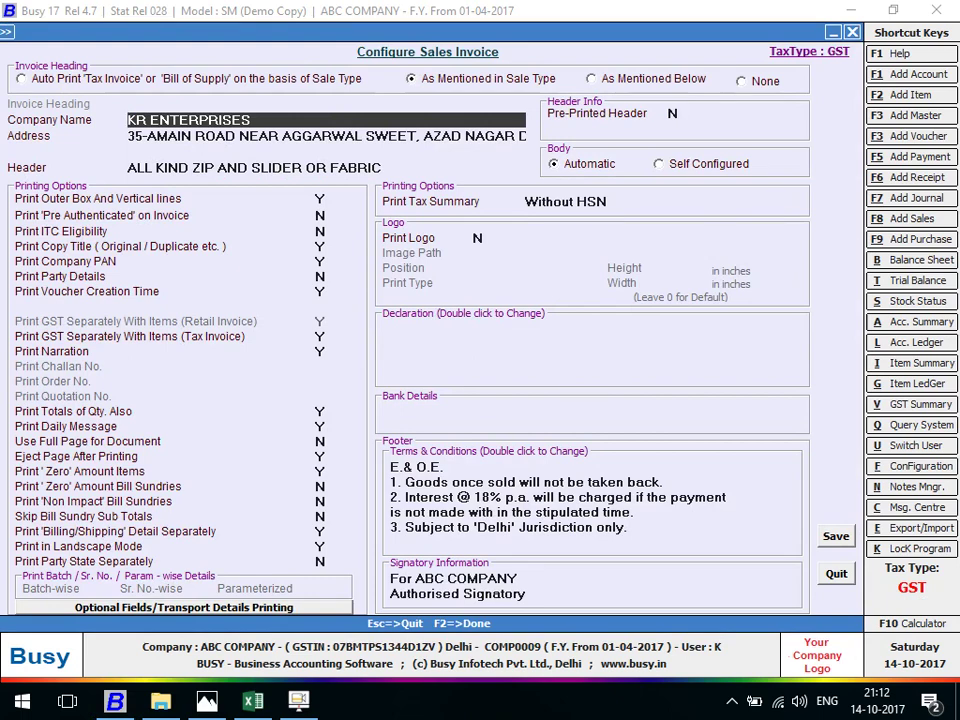
Set Print Party State Separately to Y and Print Tax Summary to Not Required, then save
click(320, 561)
text(Y)
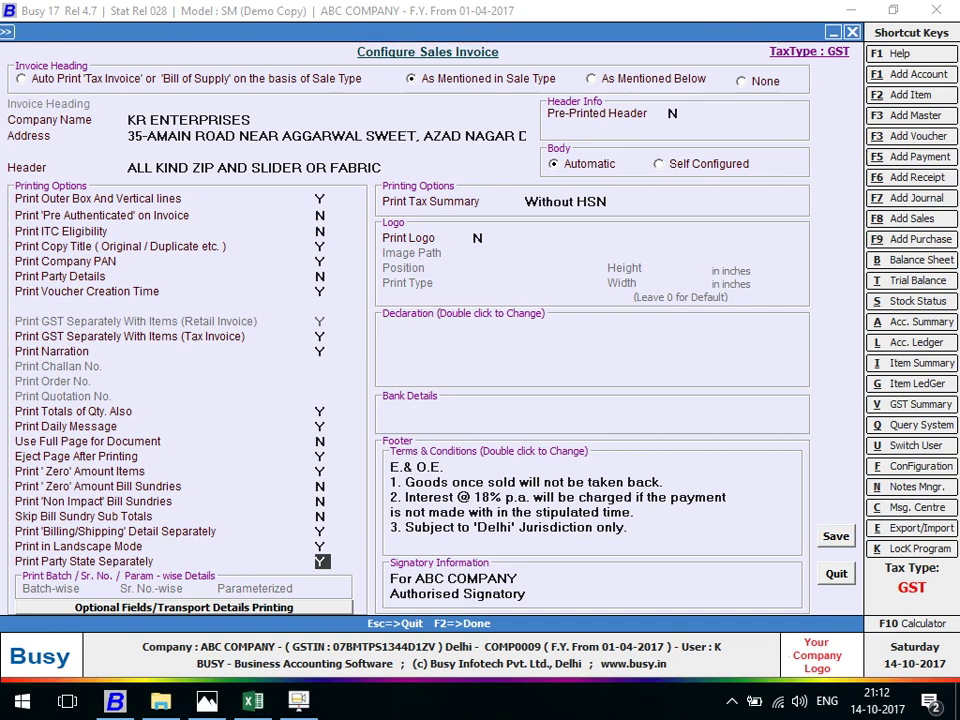
click(565, 201)
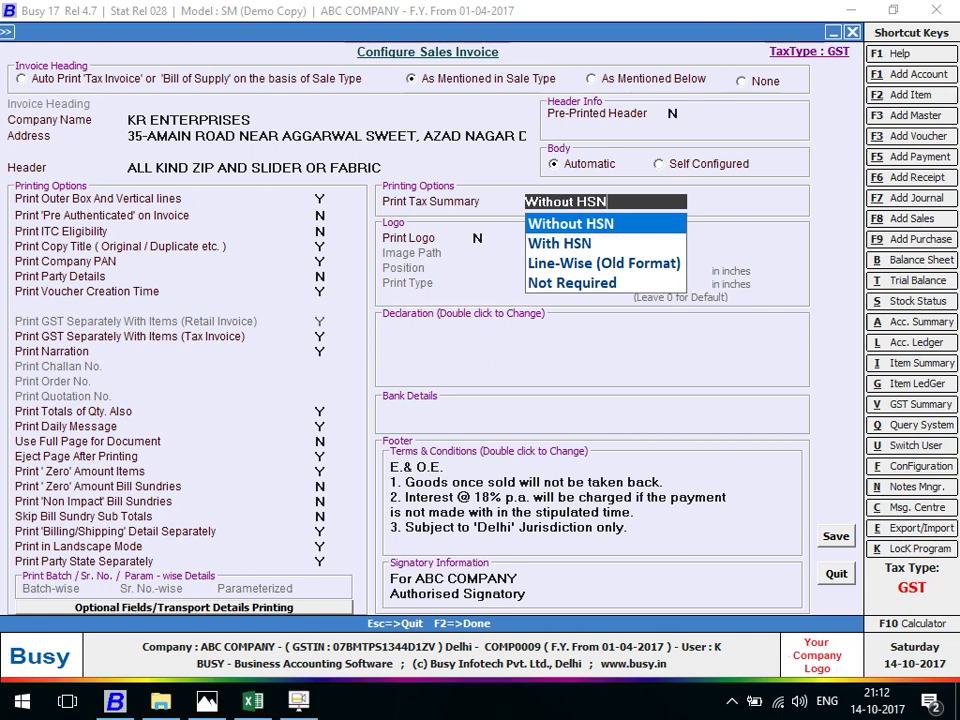
key(Down)
key(Down)
key(Down)
key(Return)
key(Escape)
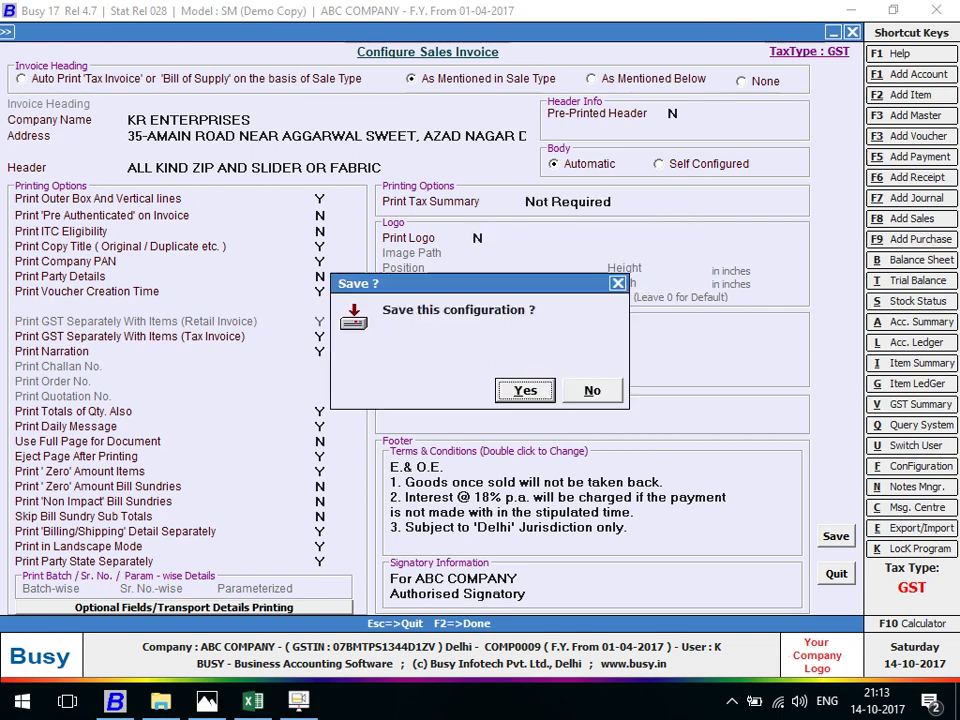
key(Return)
Open the GST sales voucher for modification from Transactions > Sales
key(Escape)
key(Escape)
key(Down)
key(Right)
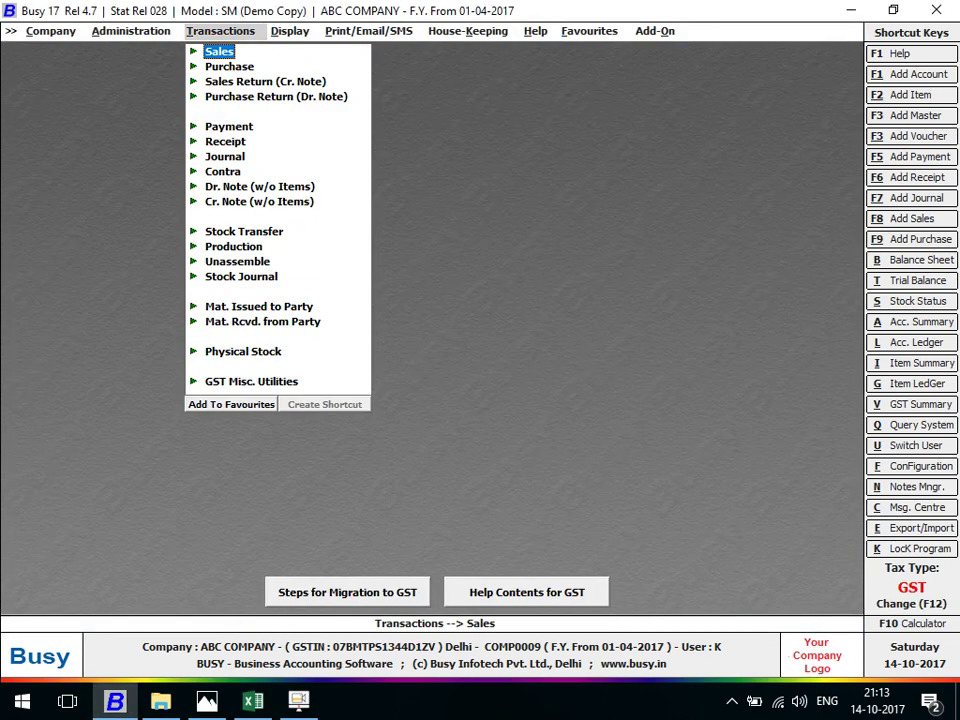
key(Return)
key(Down)
key(Return)
key(Return)
Preview the KR ENTERPRISES invoice without a tax summary, then quit the voucher
key(Return)
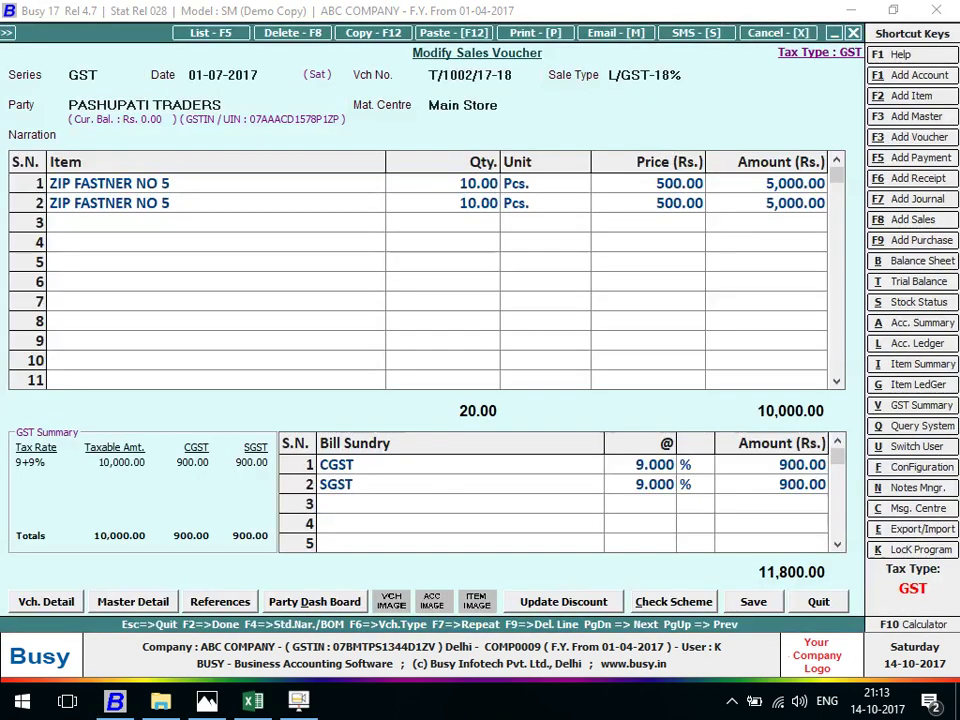
key(alt+p)
key(Return)
key(Right)
key(Return)
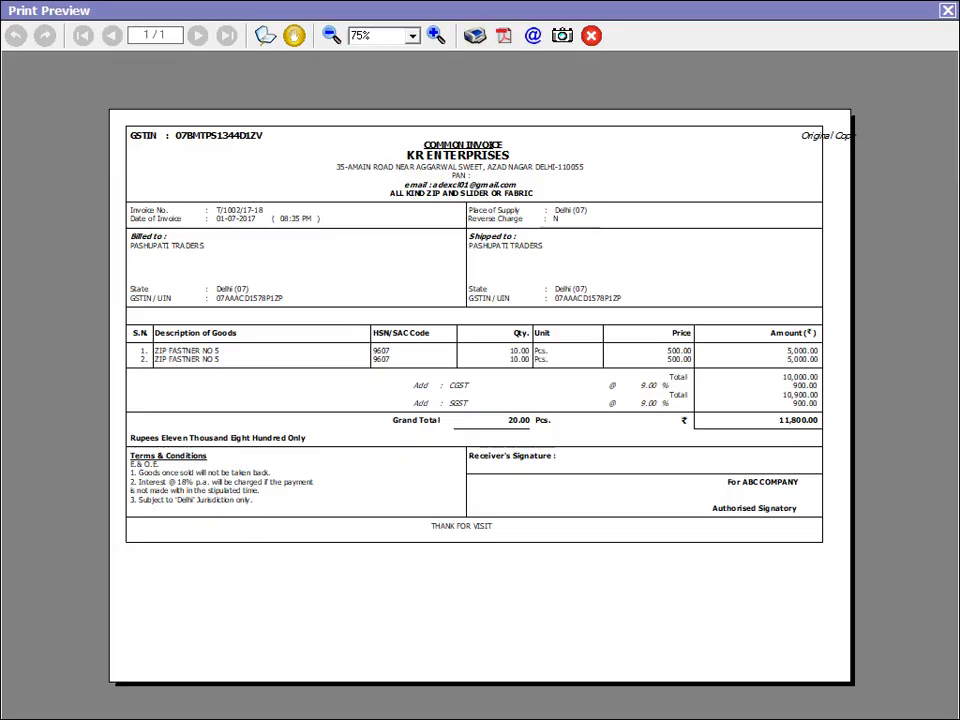
key(Escape)
key(Escape)
key(Return)
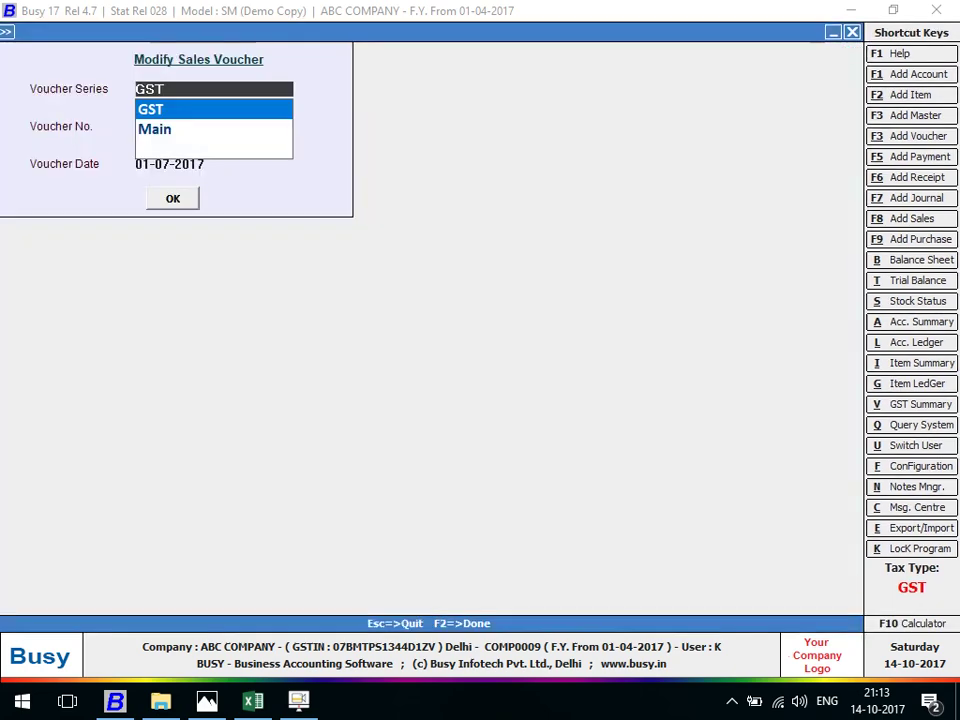
key(Escape)
Go back to the Standard Sales Invoice print configuration under Invoice/Document Printing
key(Left)
key(Return)
key(Return)
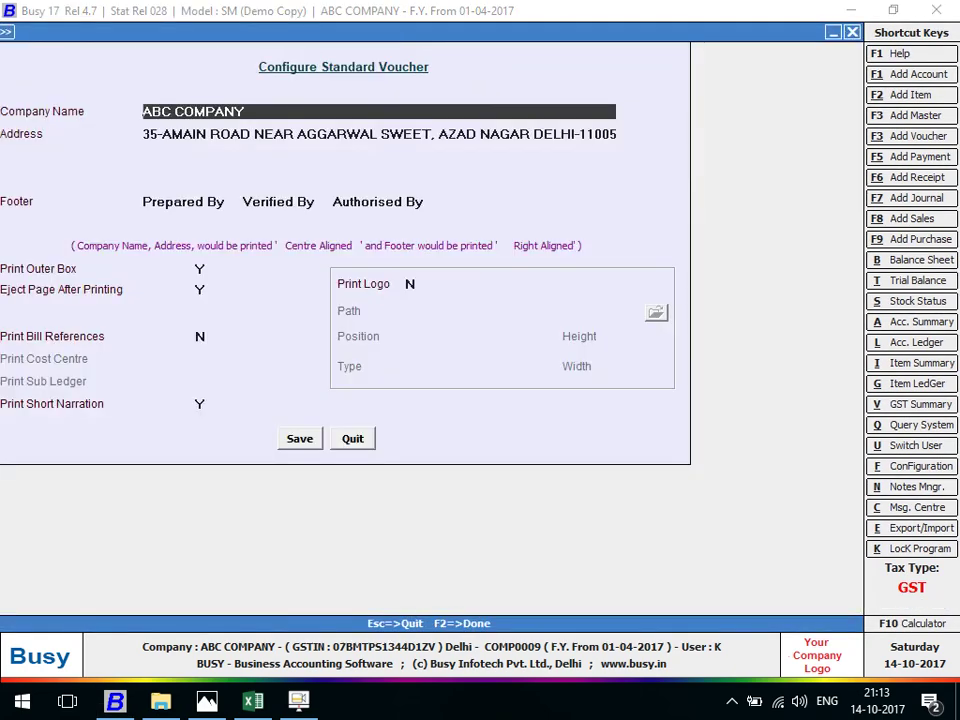
key(Escape)
key(Escape)
key(Escape)
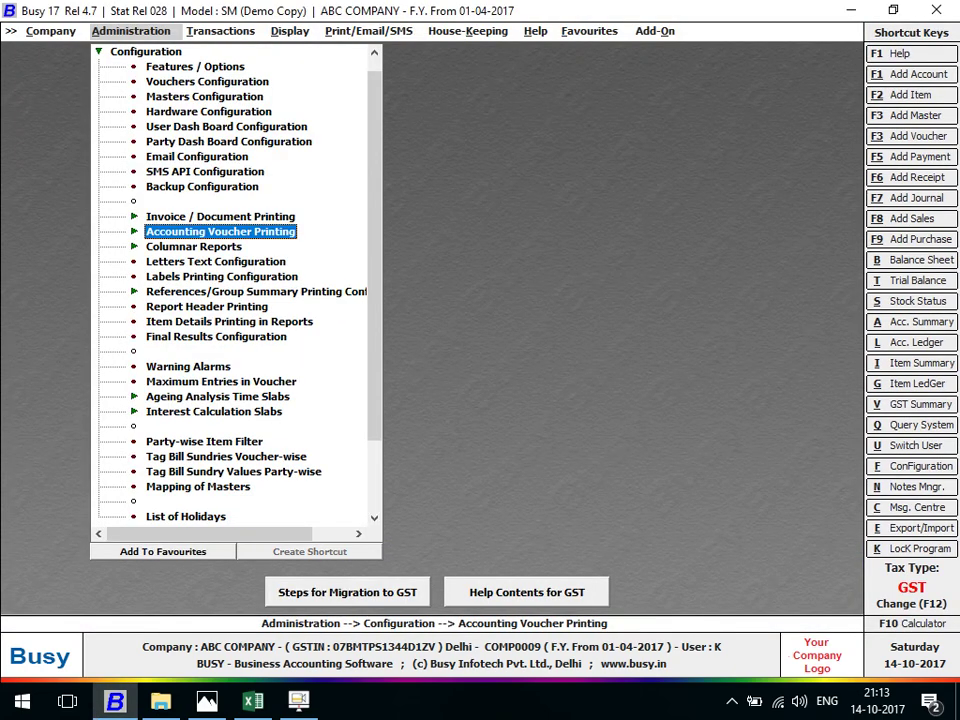
key(Up)
key(Return)
key(Return)
key(Return)
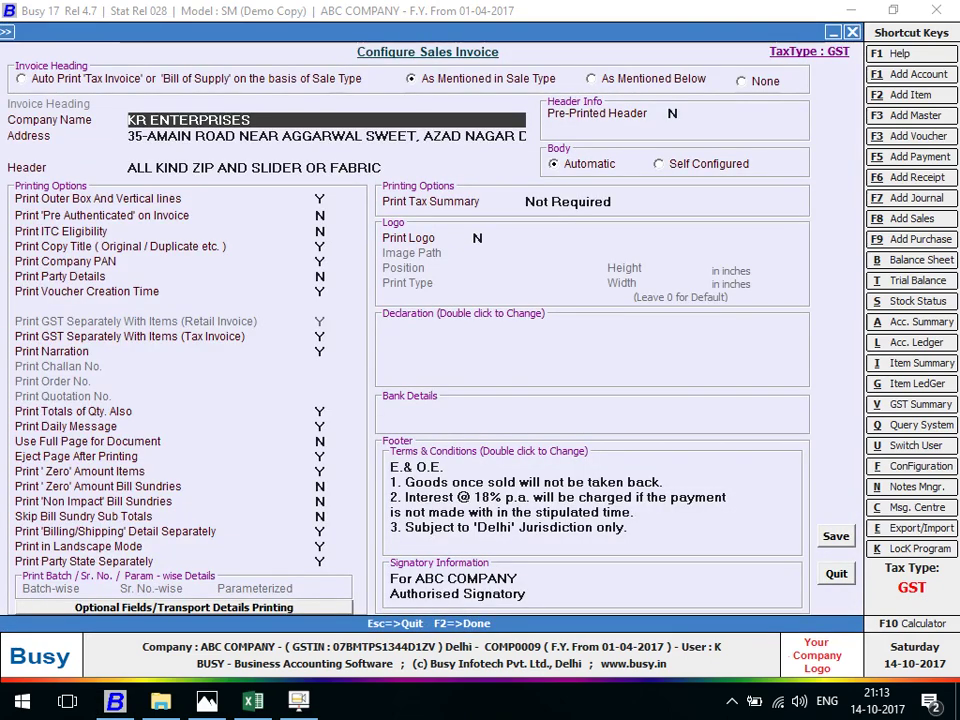
Set Print Tax Summary back to Without HSN
click(568, 201)
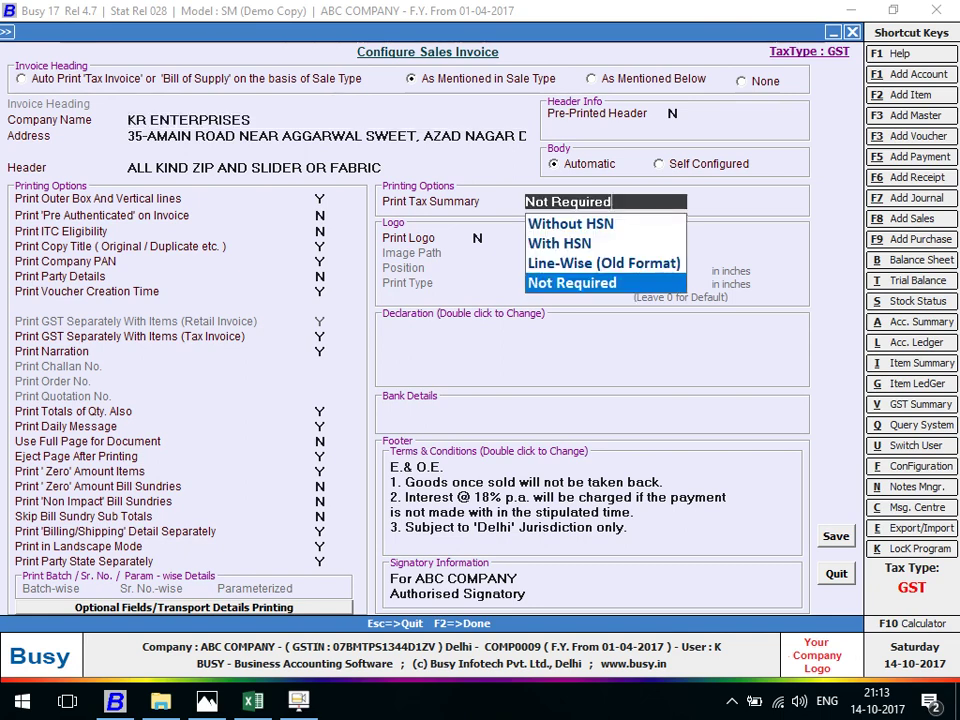
key(Up)
key(Up)
key(Up)
key(Return)
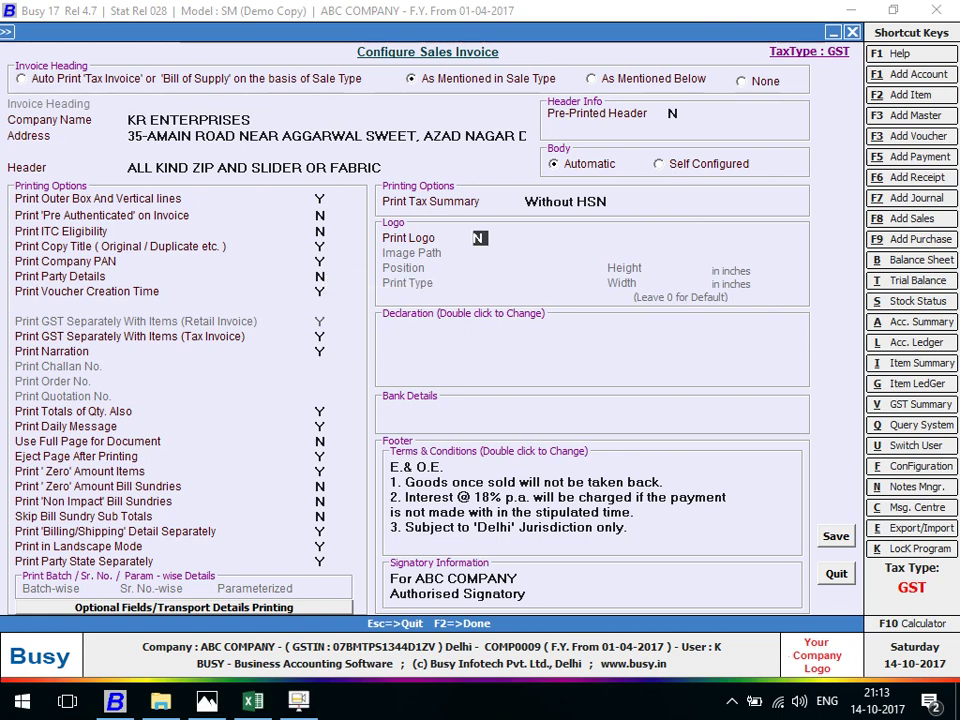
Turn on the company logo and choose the Untitled image from Local Disk (E:)
key(y)
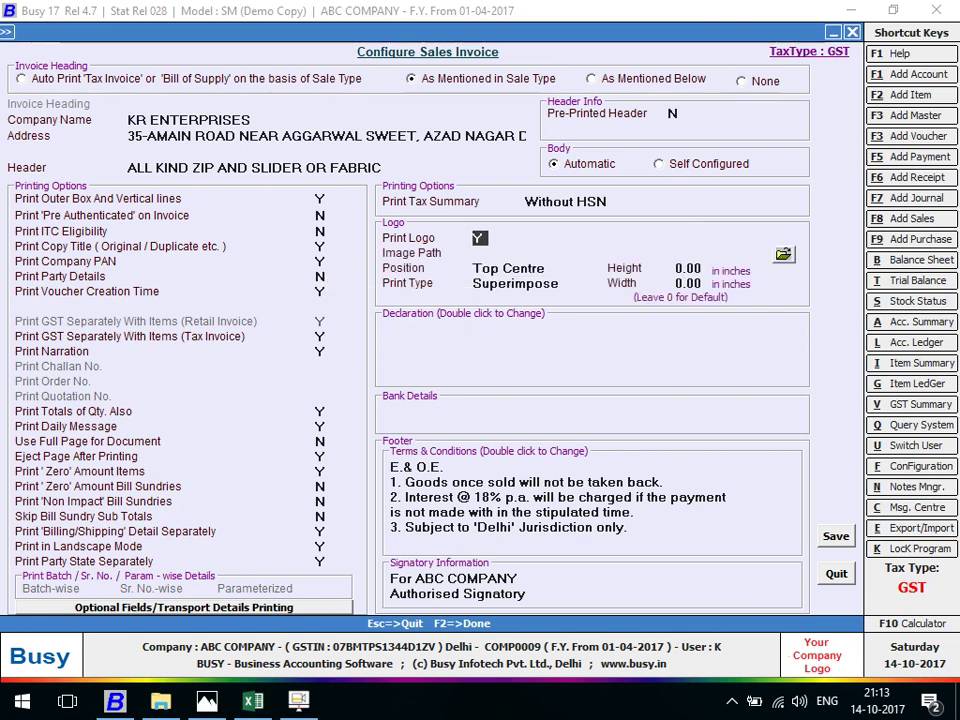
key(Return)
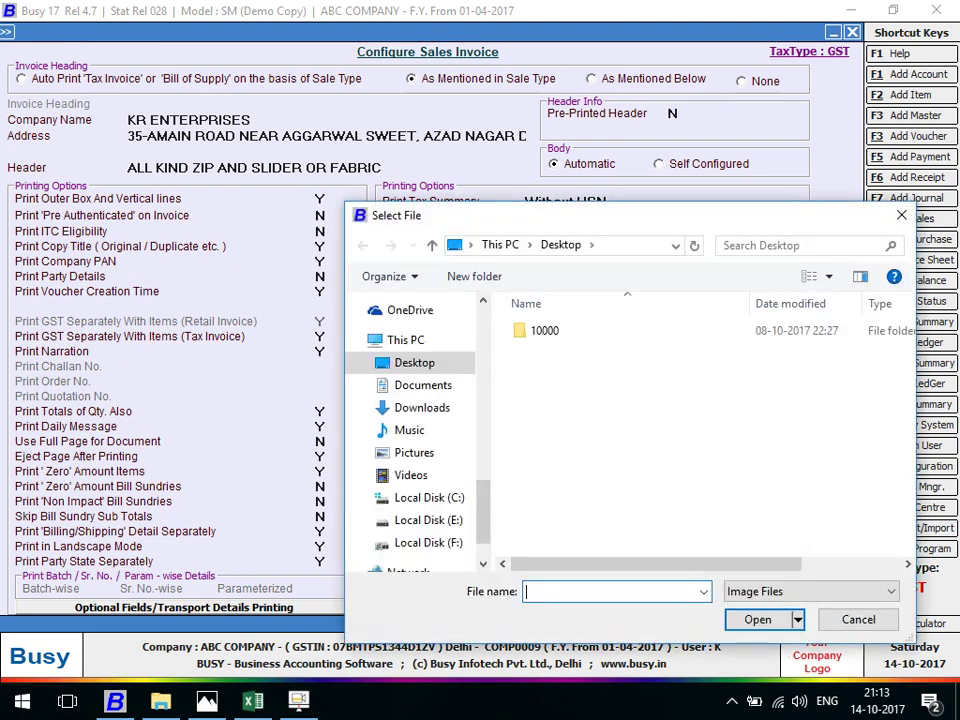
click(428, 520)
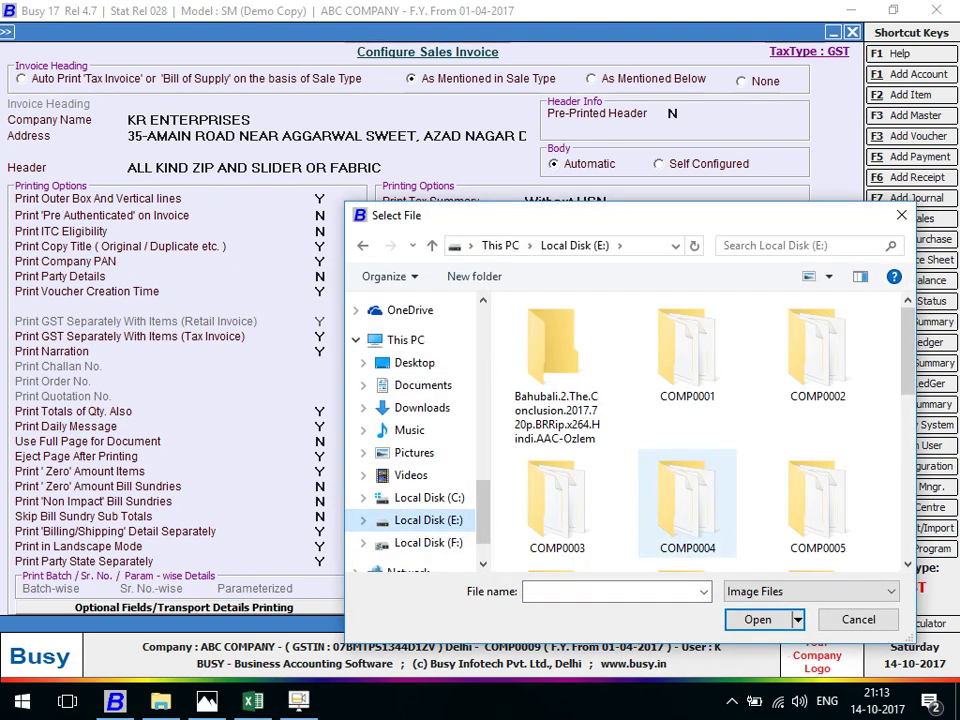
scroll(687, 470, down, 2)
scroll(687, 470, down, 3)
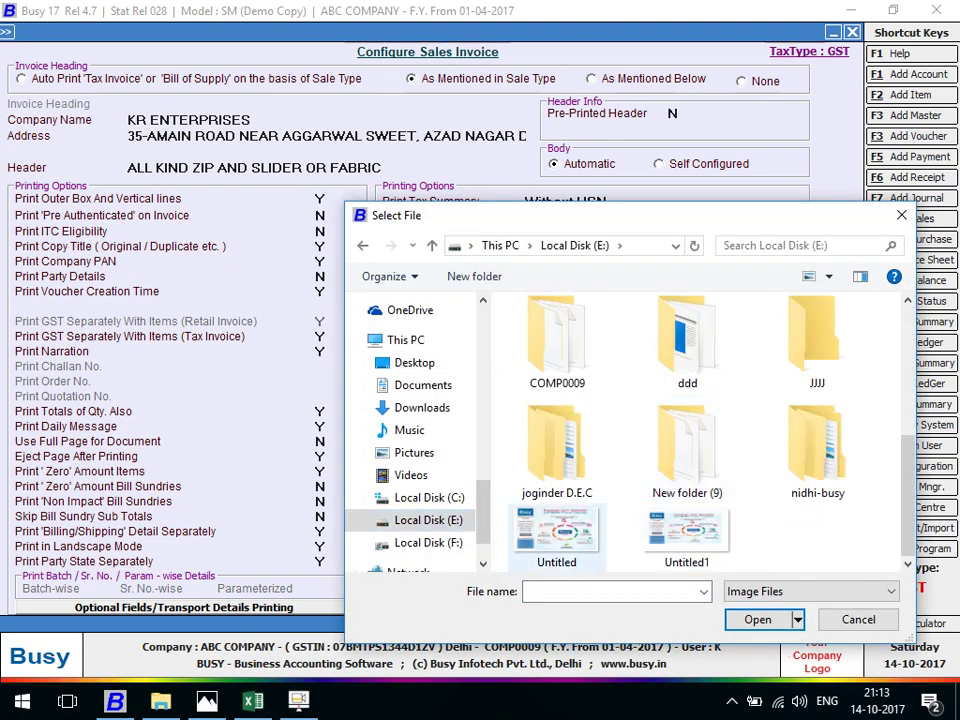
double_click(557, 535)
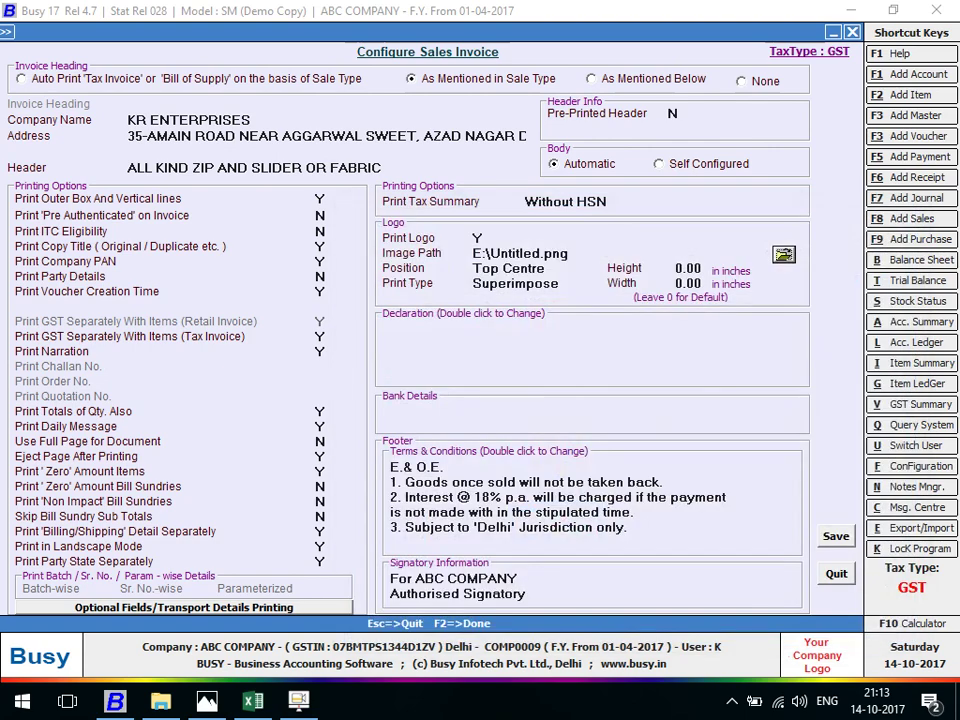
Position the logo Top Left with height and width 1.00, and save the configuration
click(509, 268)
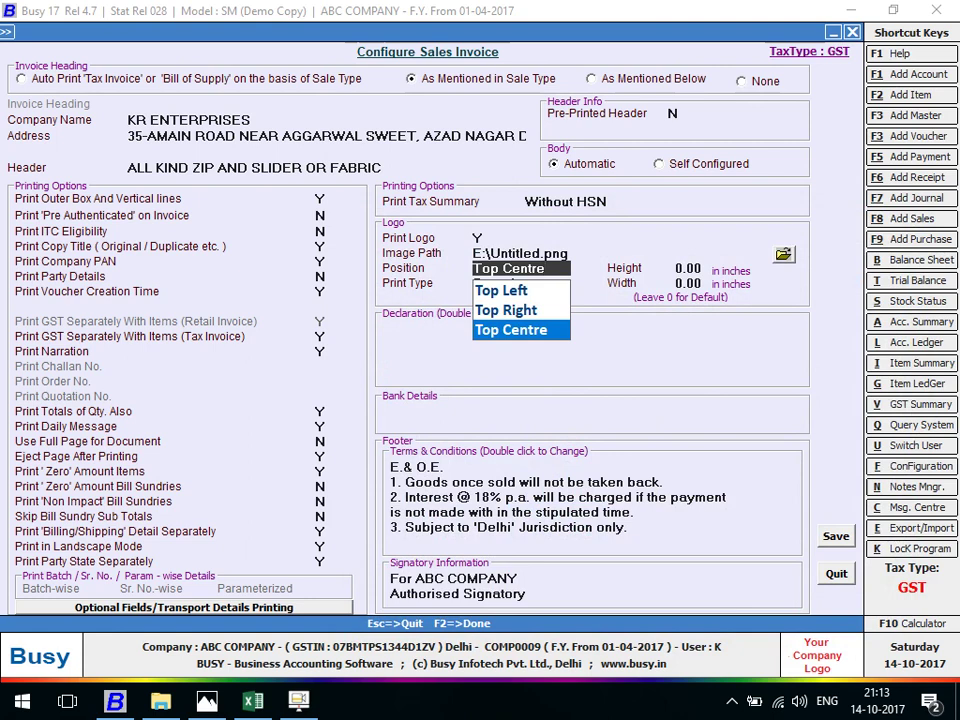
key(Up)
key(Up)
key(Return)
click(688, 268)
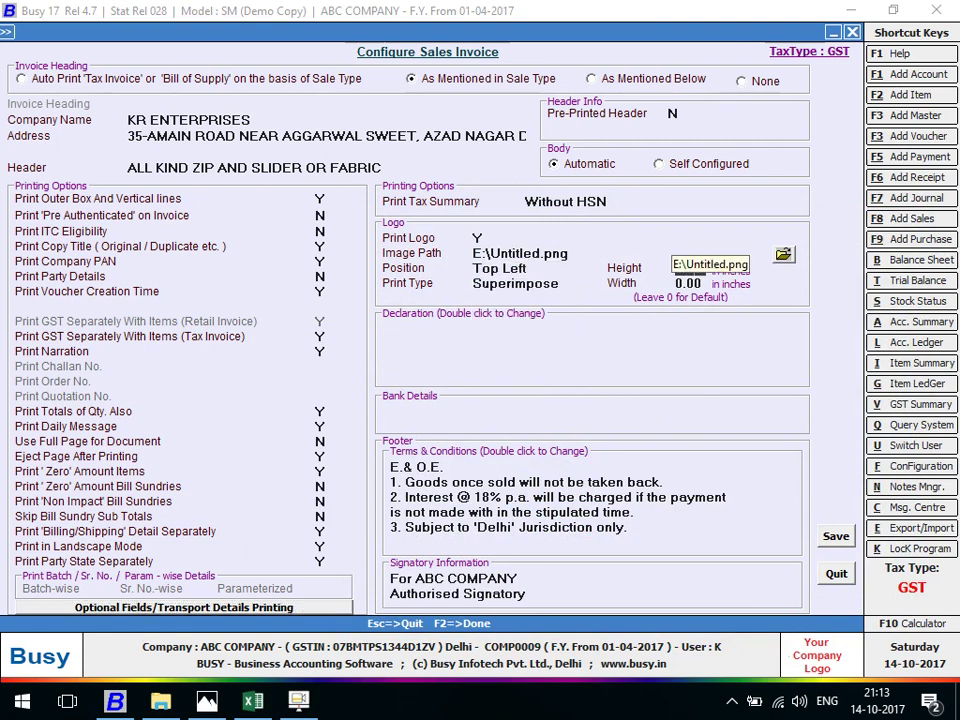
text(1)
key(Return)
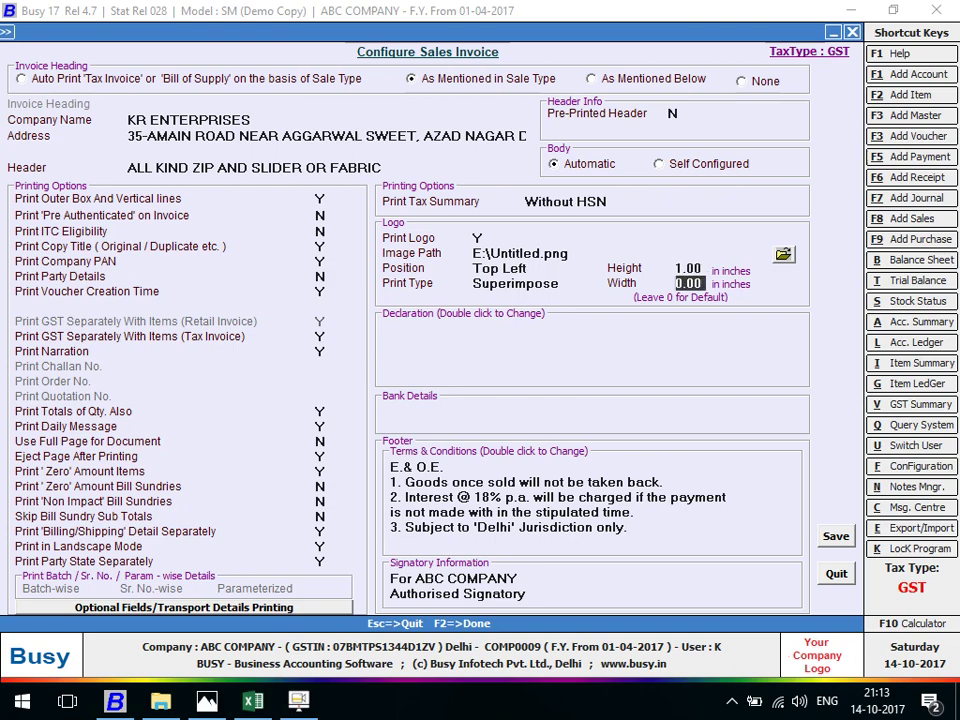
text(1)
key(Return)
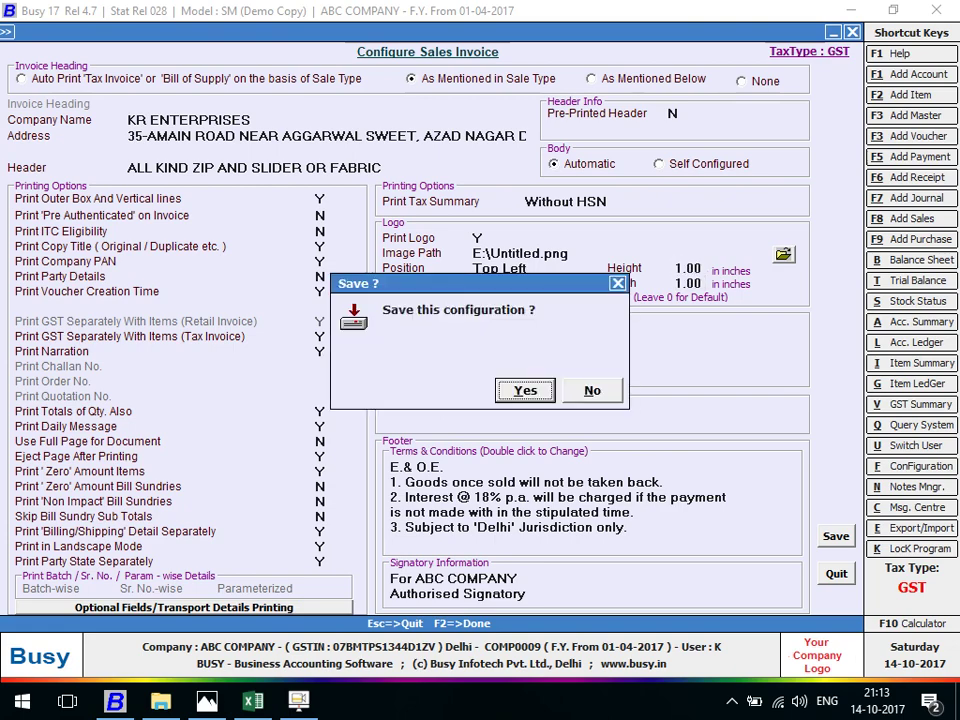
key(Return)
Open sales voucher T/1002/17-18 for modification
key(Escape)
key(Right)
key(Return)
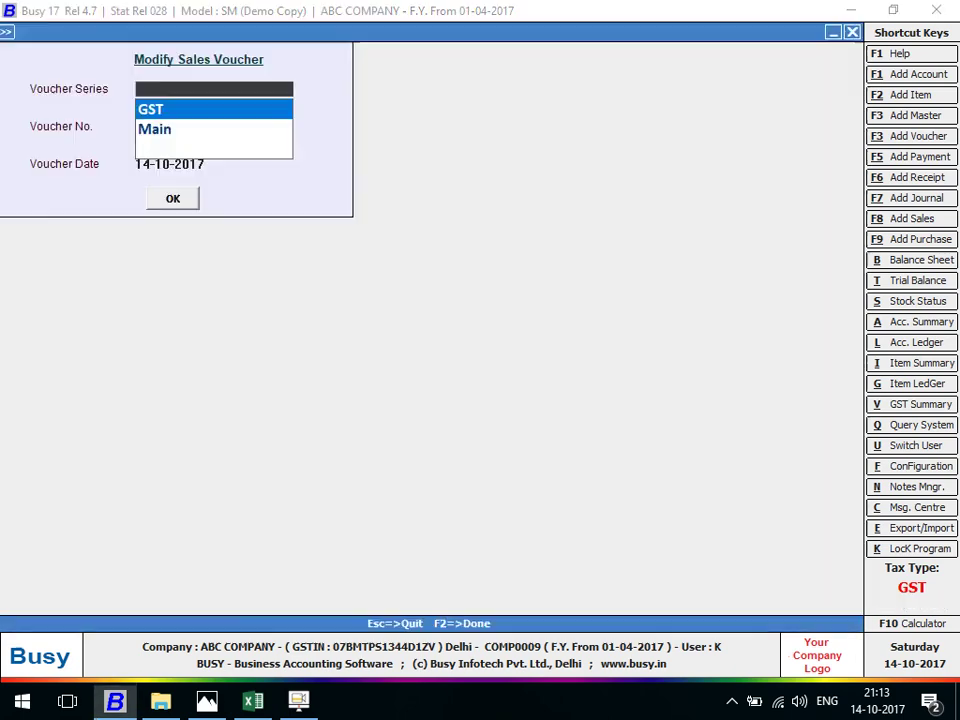
key(Return)
key(Return)
key(Return)
key(Return)
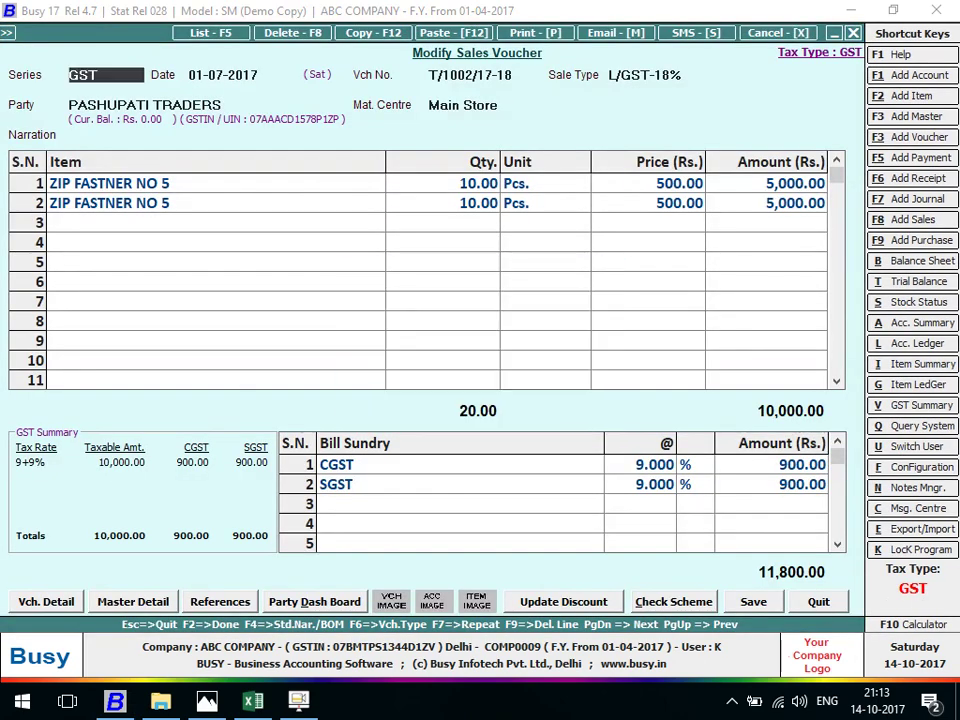
Preview the invoice showing 'No Image' in the top-left logo box, then reopen the Sales Invoice configuration
key(alt+p)
key(Return)
key(Return)
key(Escape)
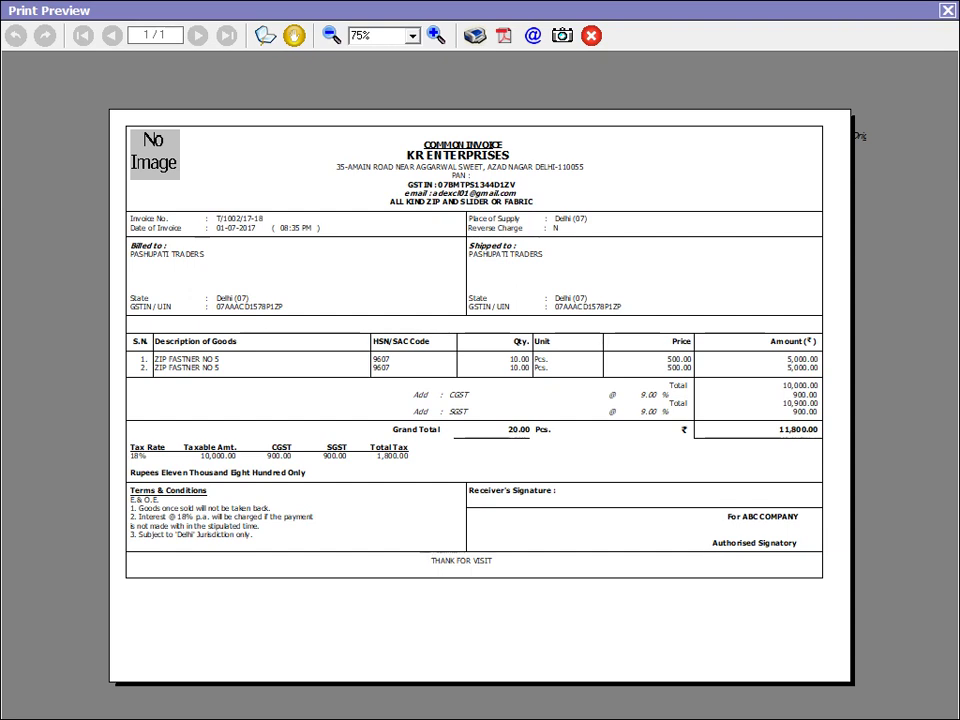
key(Escape)
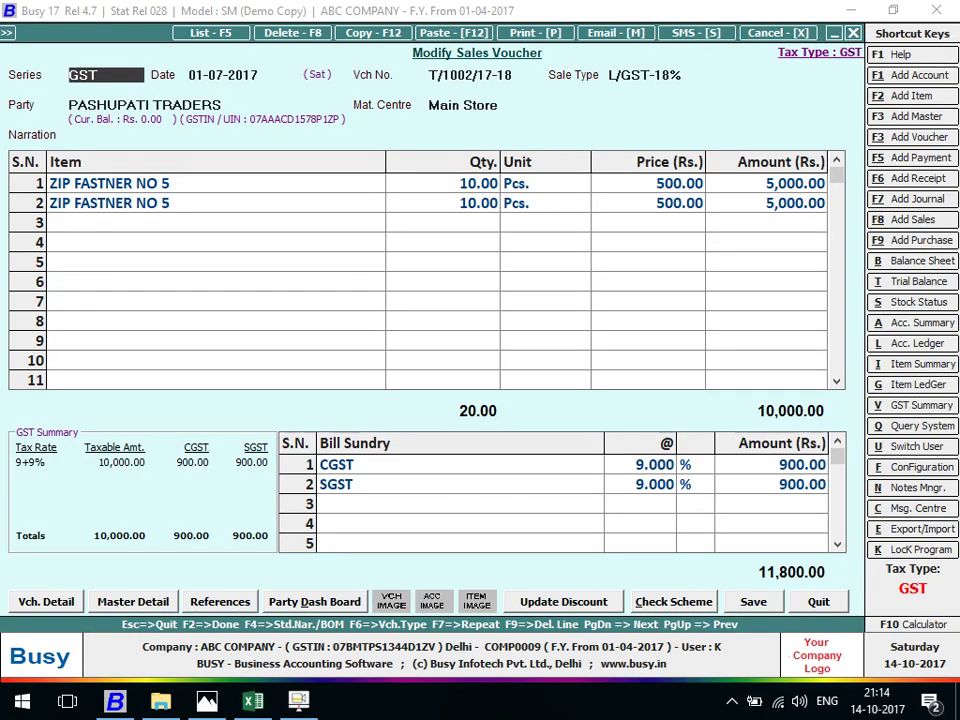
key(Escape)
key(Escape)
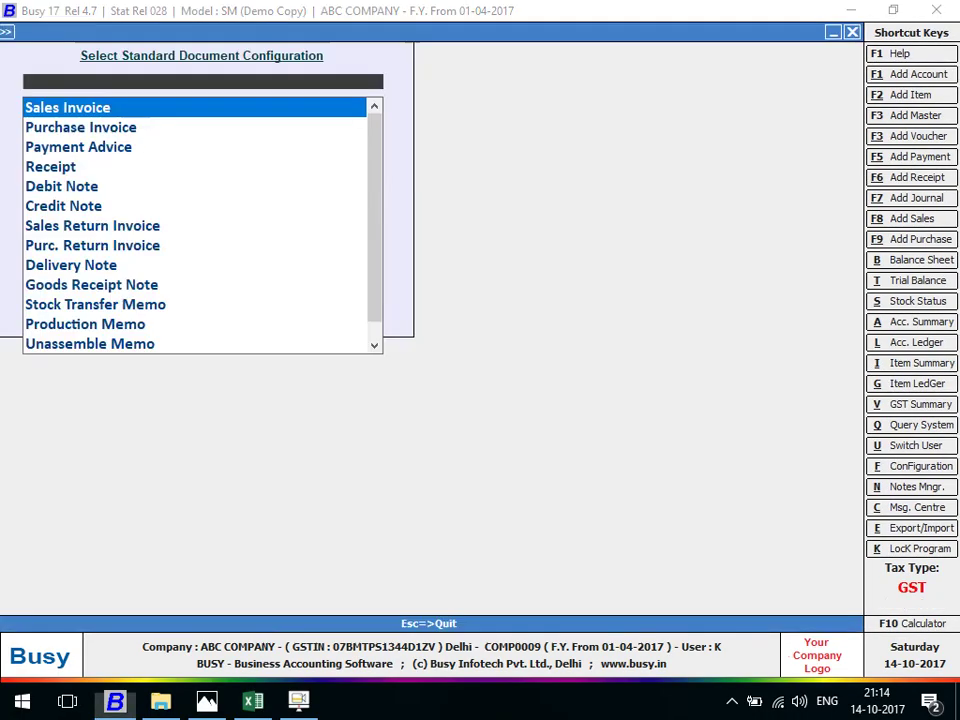
key(Return)
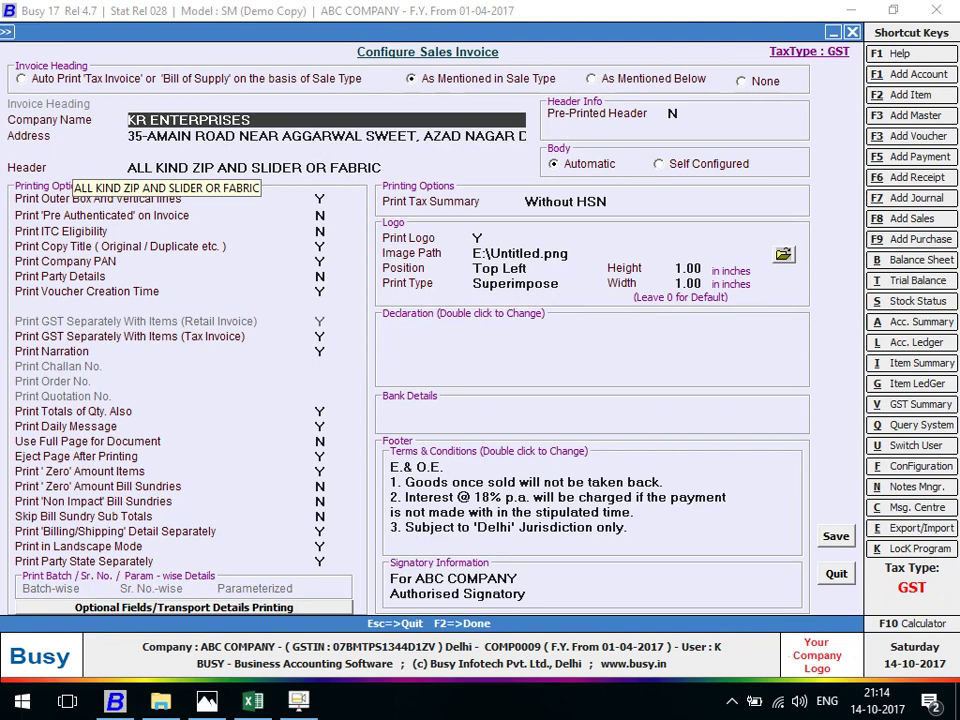
Keep Superimpose as the logo print type and browse for a logo image
click(515, 283)
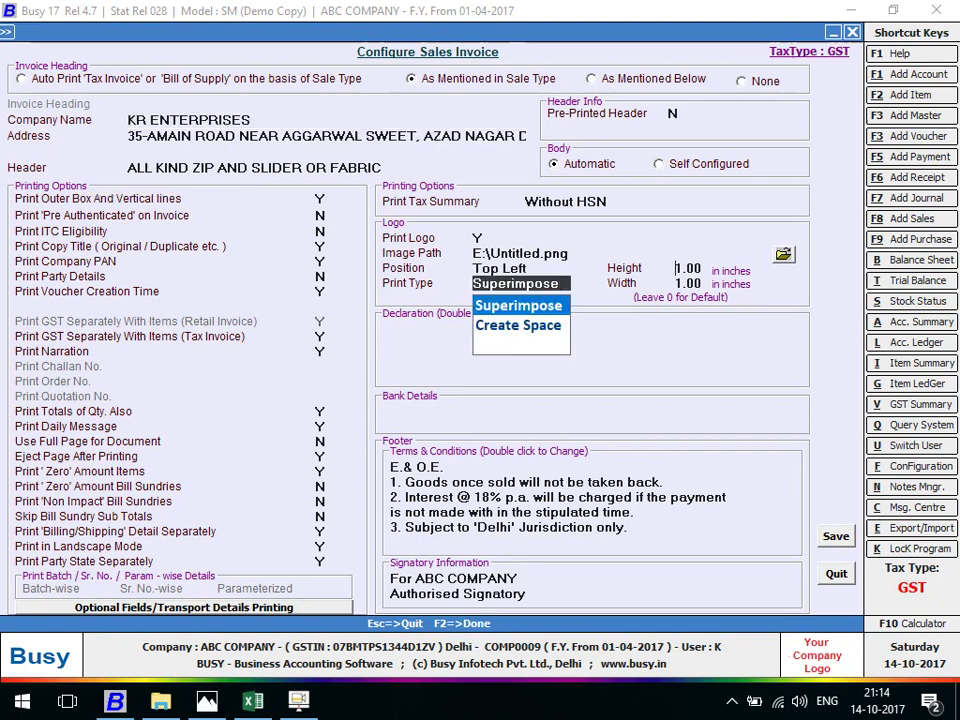
key(Return)
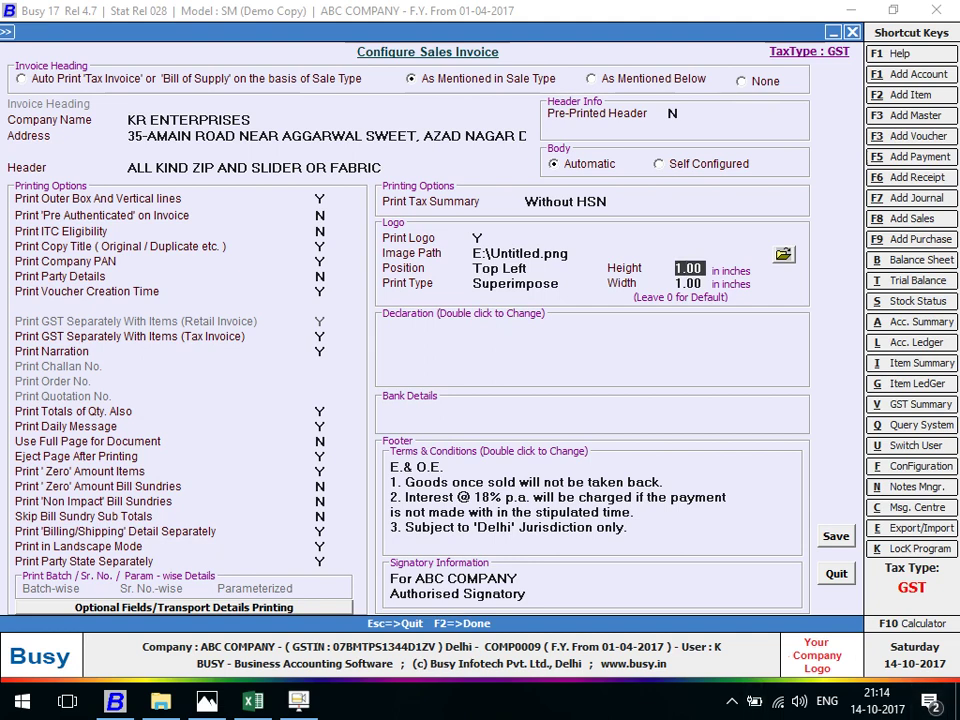
click(783, 254)
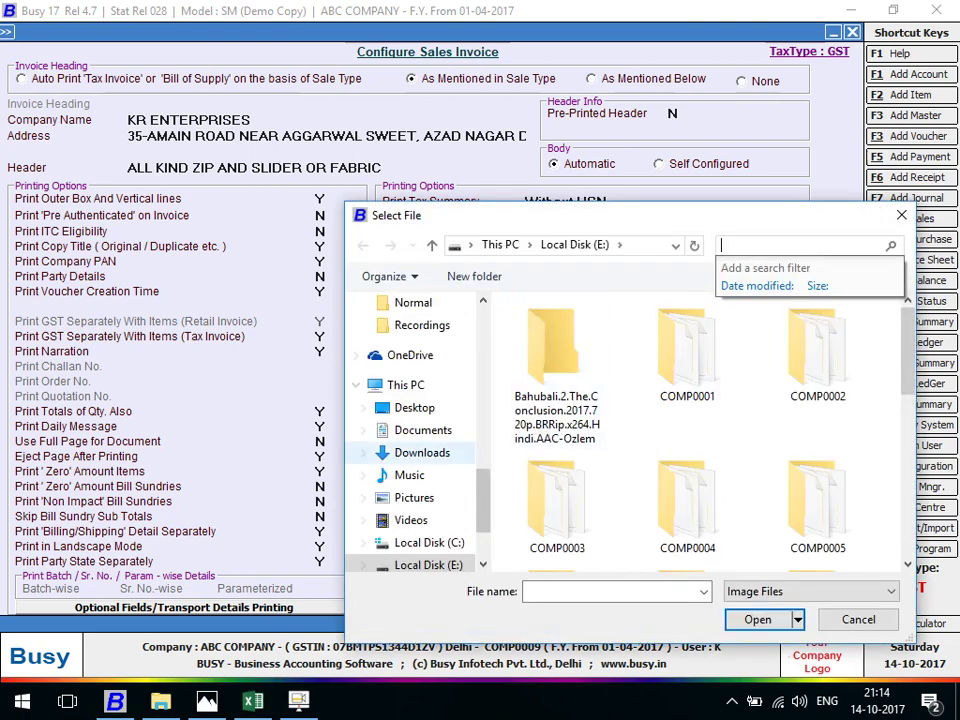
click(414, 497)
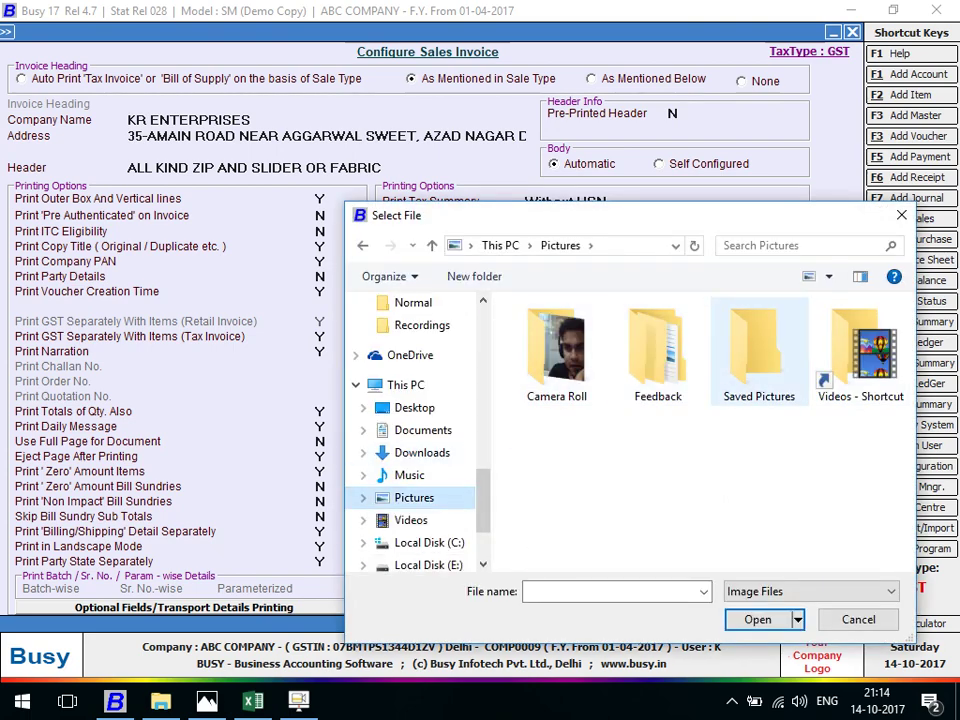
double_click(759, 355)
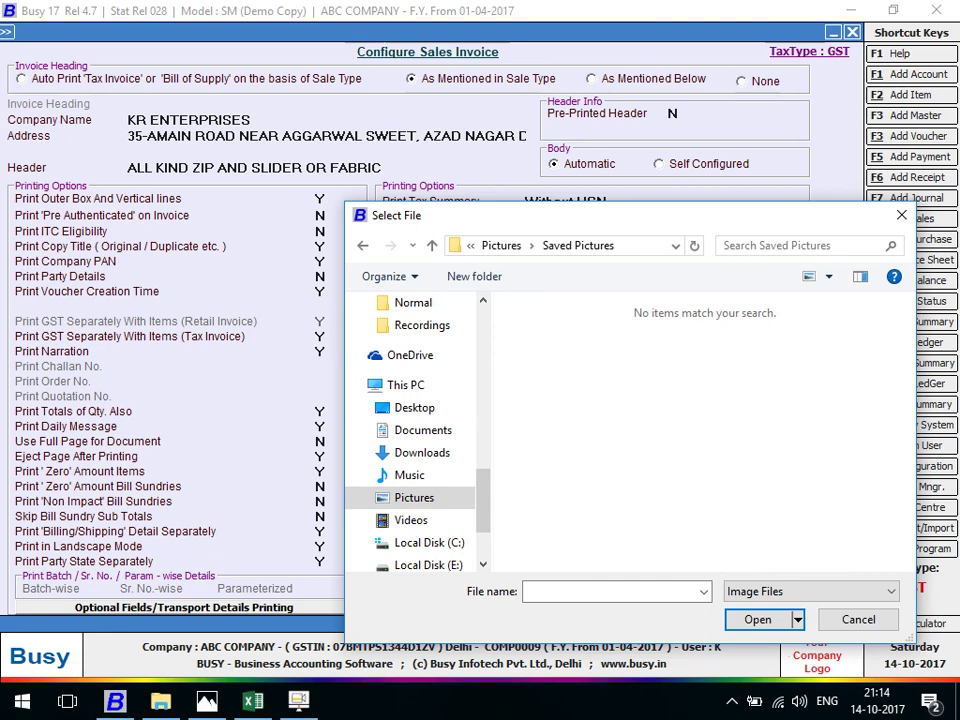
click(428, 565)
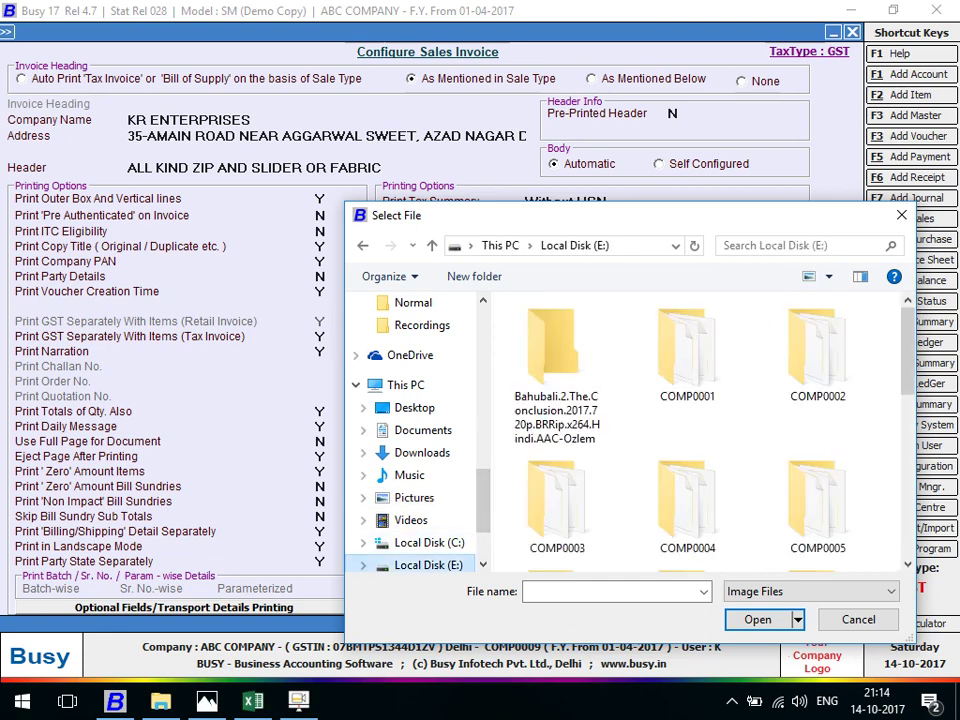
scroll(420, 480, down, 2)
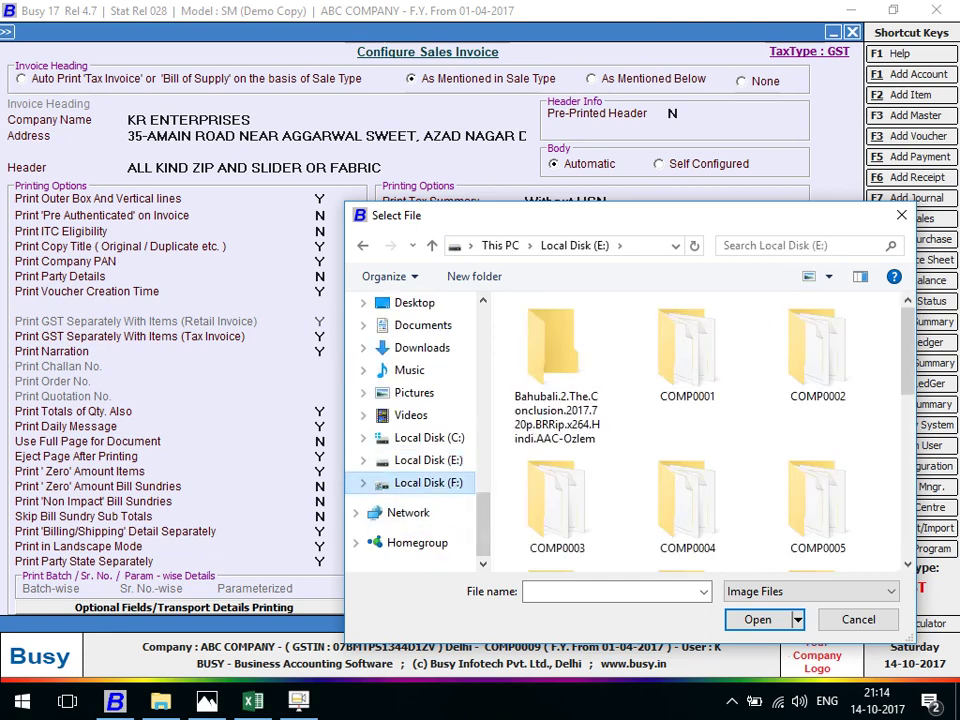
click(428, 482)
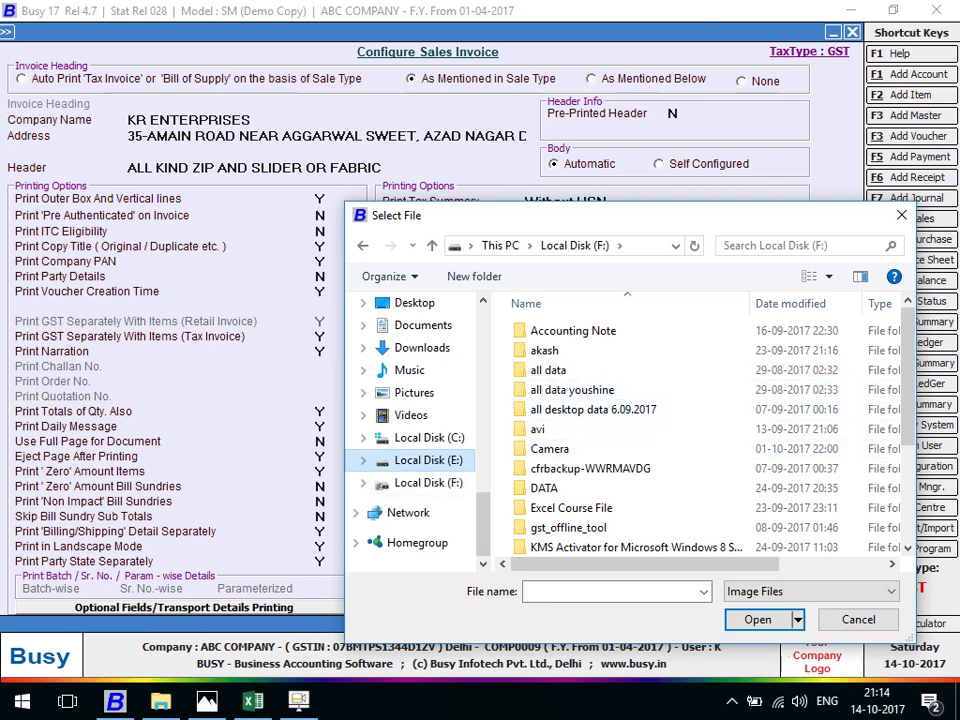
click(428, 460)
scroll(688, 440, down, 5)
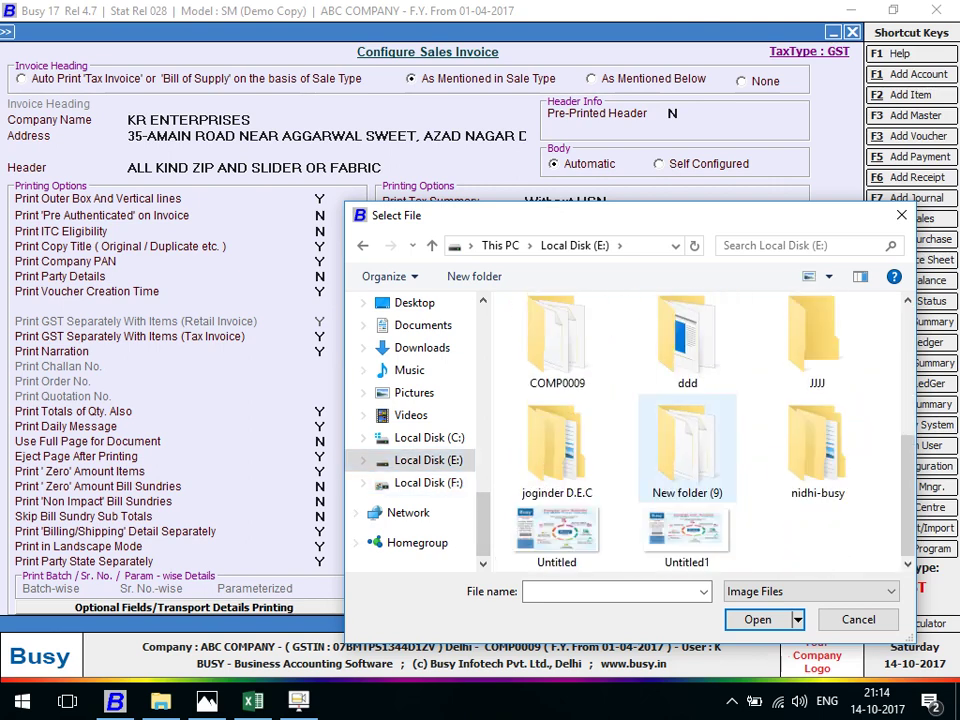
double_click(687, 450)
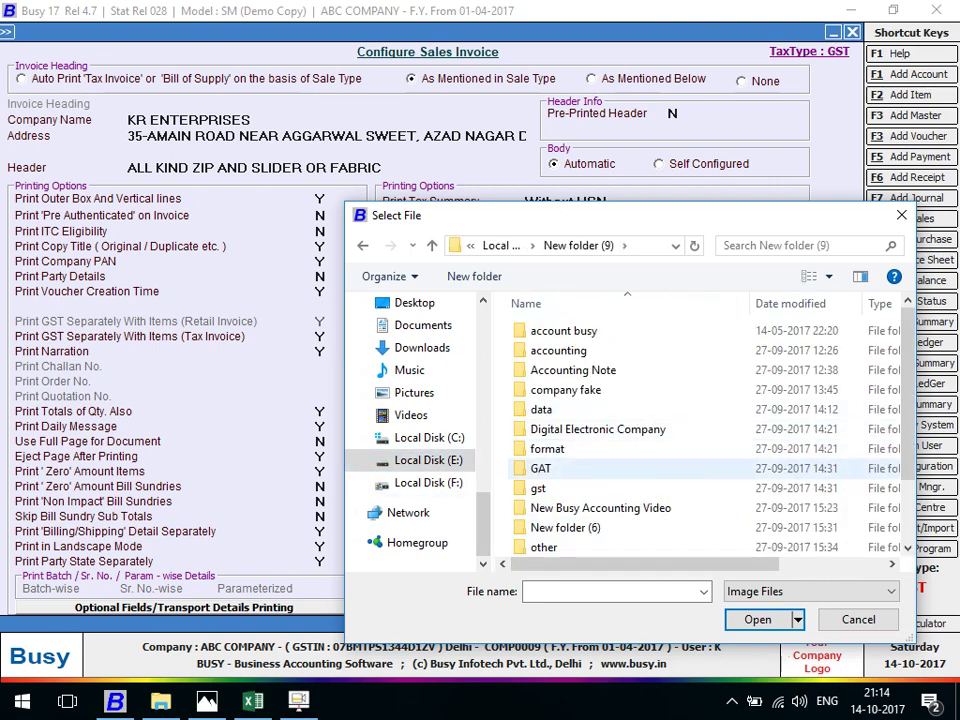
double_click(540, 405)
key(Return)
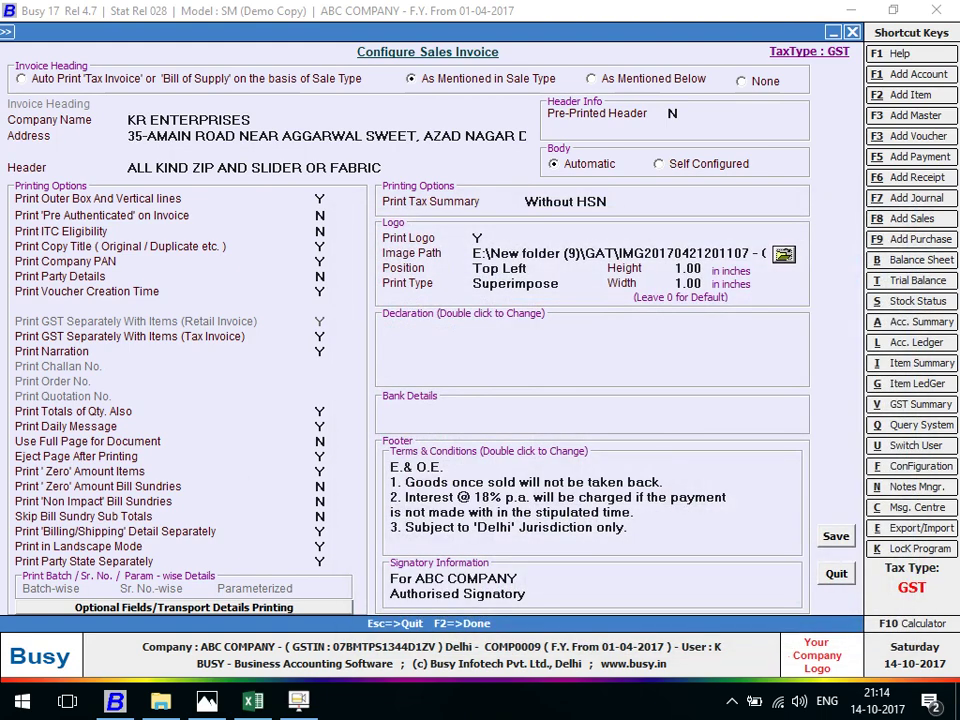
Save the invoice configuration and open sales voucher T/1002/17-18 for modification
key(F2)
key(Escape)
key(Right)
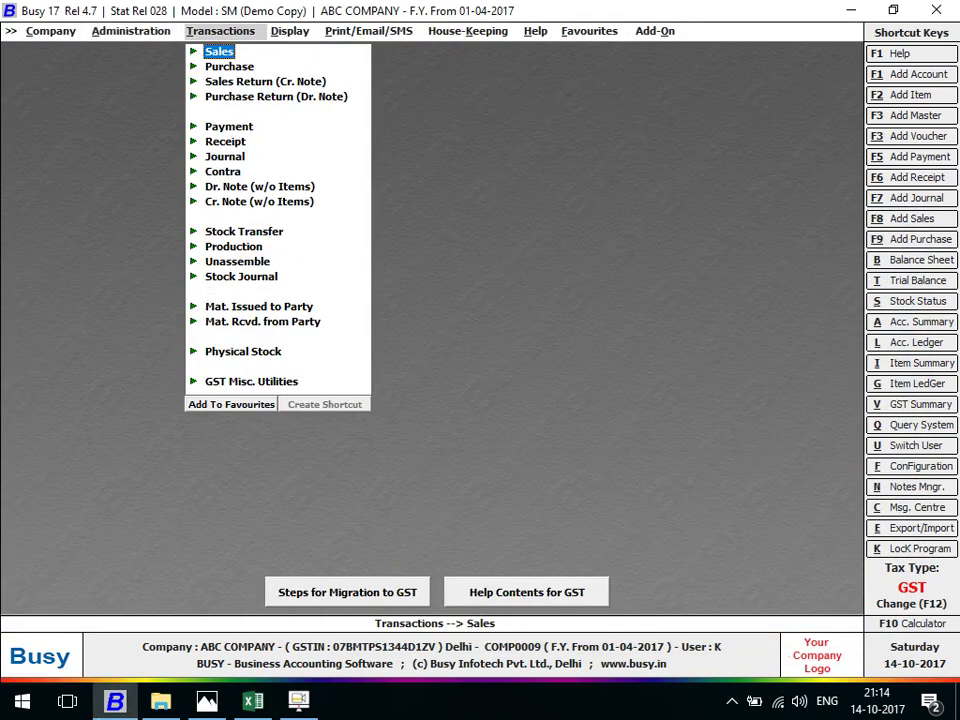
key(Return)
key(Down)
key(Return)
Preview the invoice with the new logo at top left, then close the preview
key(Return)
key(Return)
key(Return)
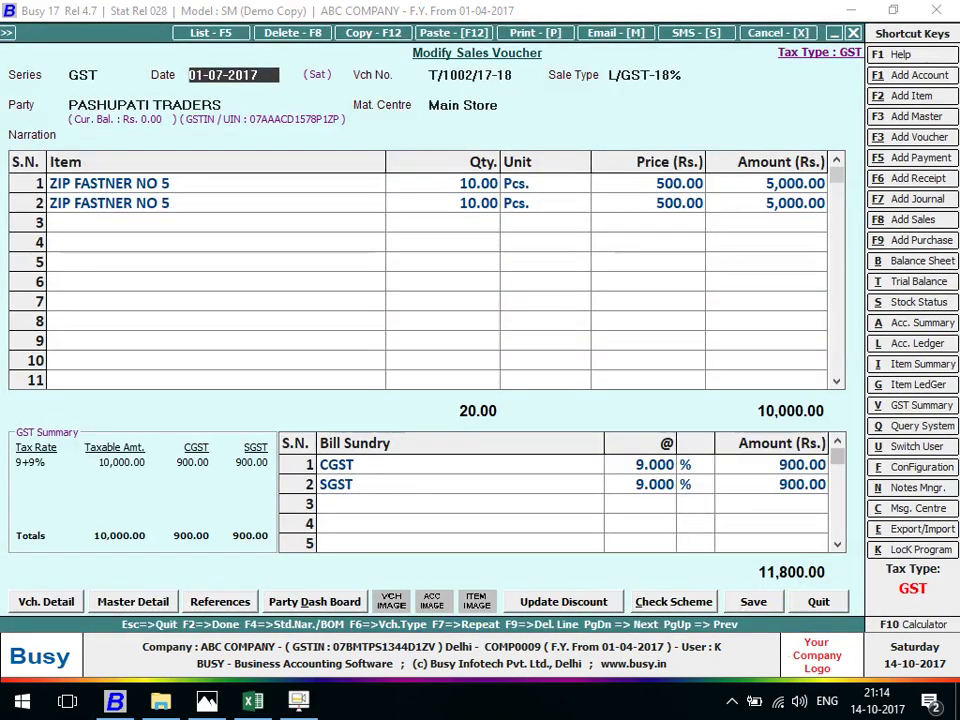
key(alt+p)
key(Return)
key(Return)
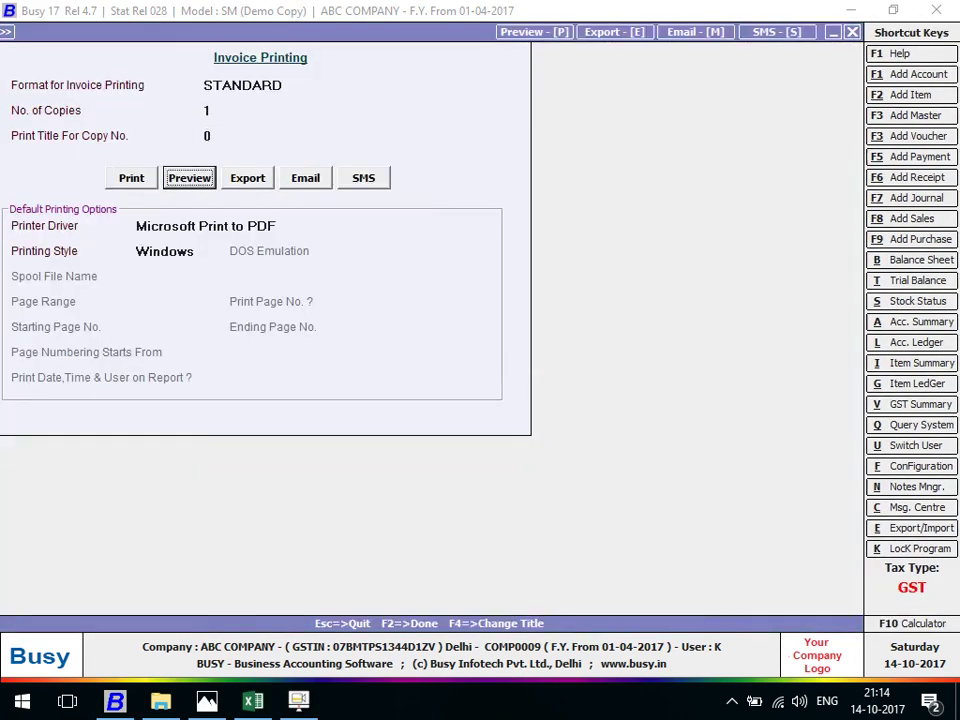
key(Escape)
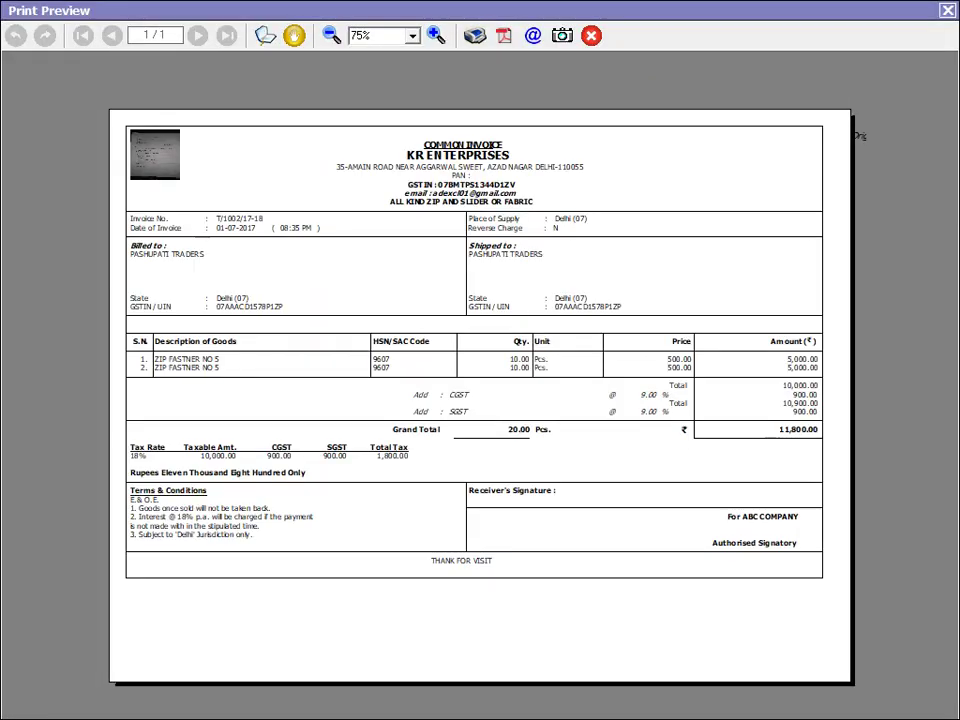
key(Escape)
key(Escape)
key(Escape)
Enter 'SERVICES ACT 1994' as the Sales Invoice declaration and save the configuration
key(Left)
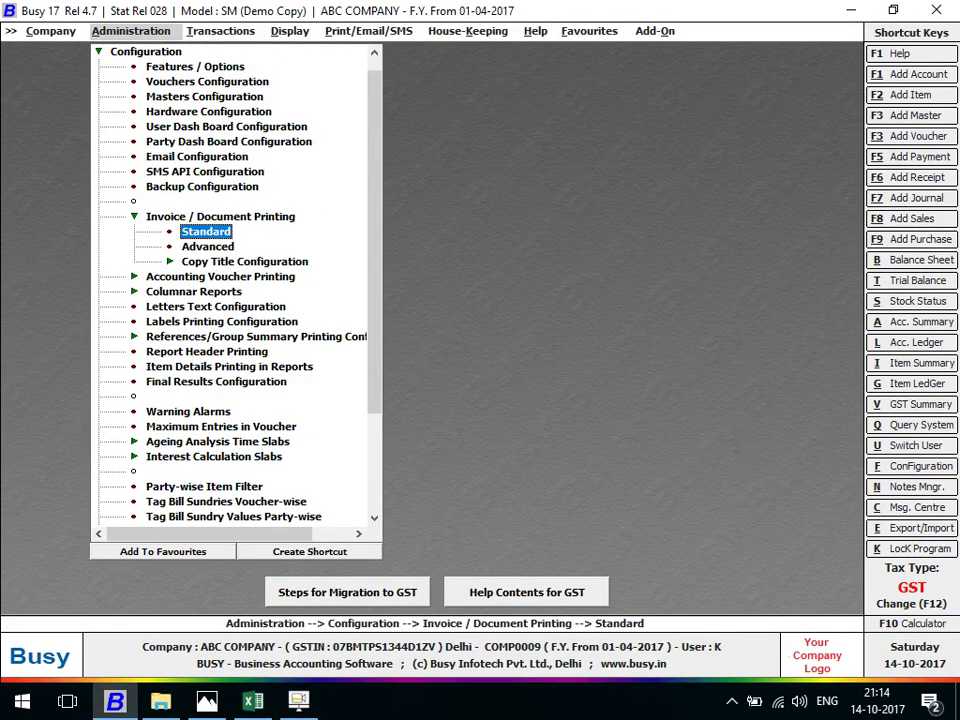
key(Return)
key(Return)
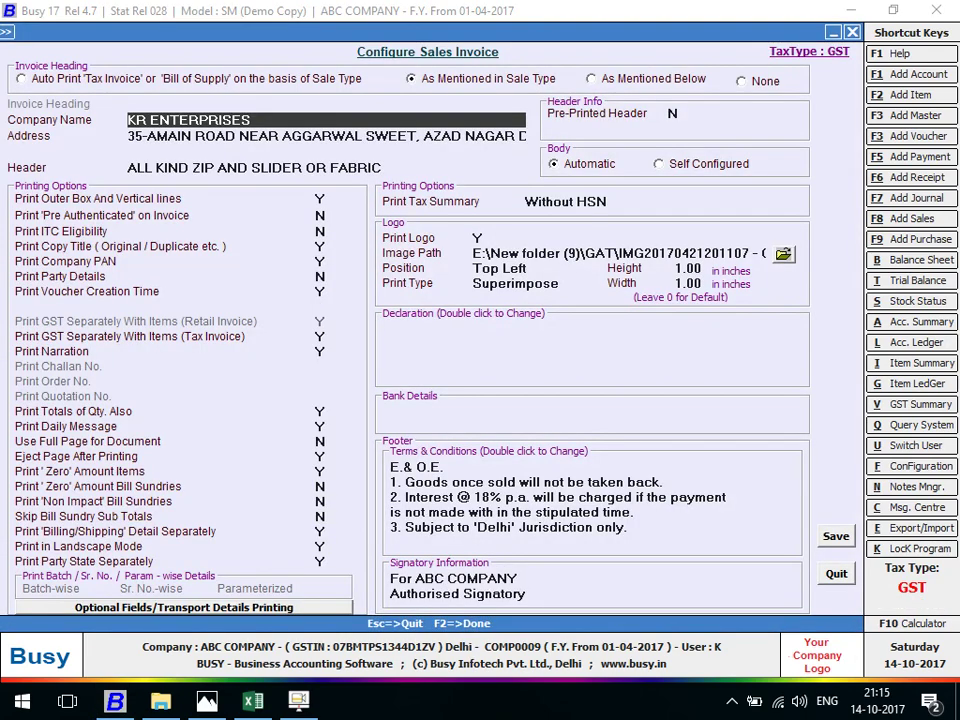
key(Return)
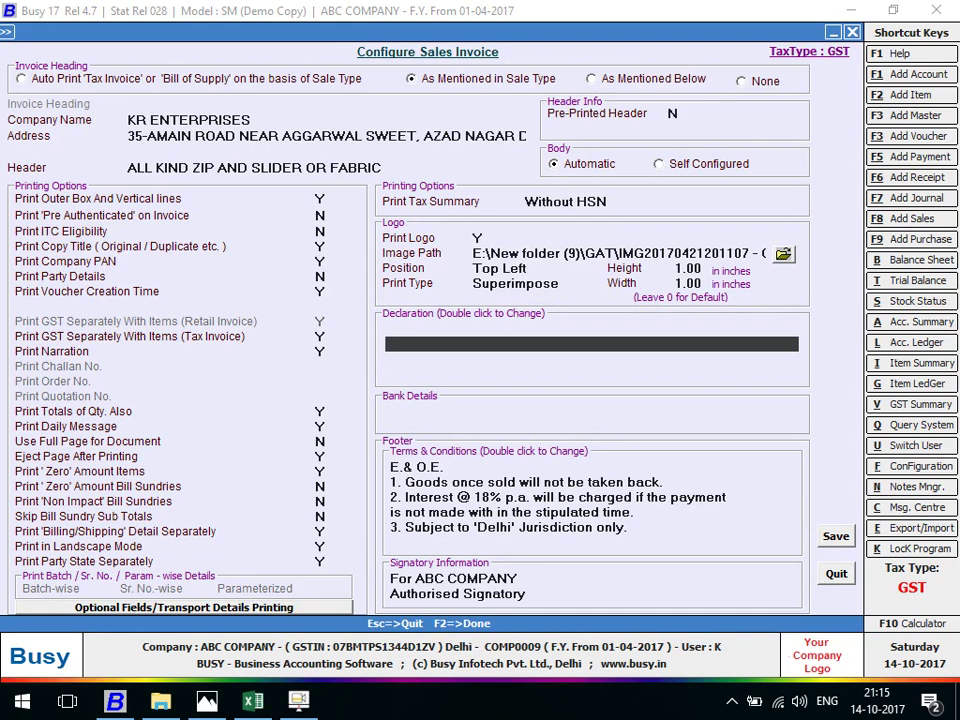
text(SER)
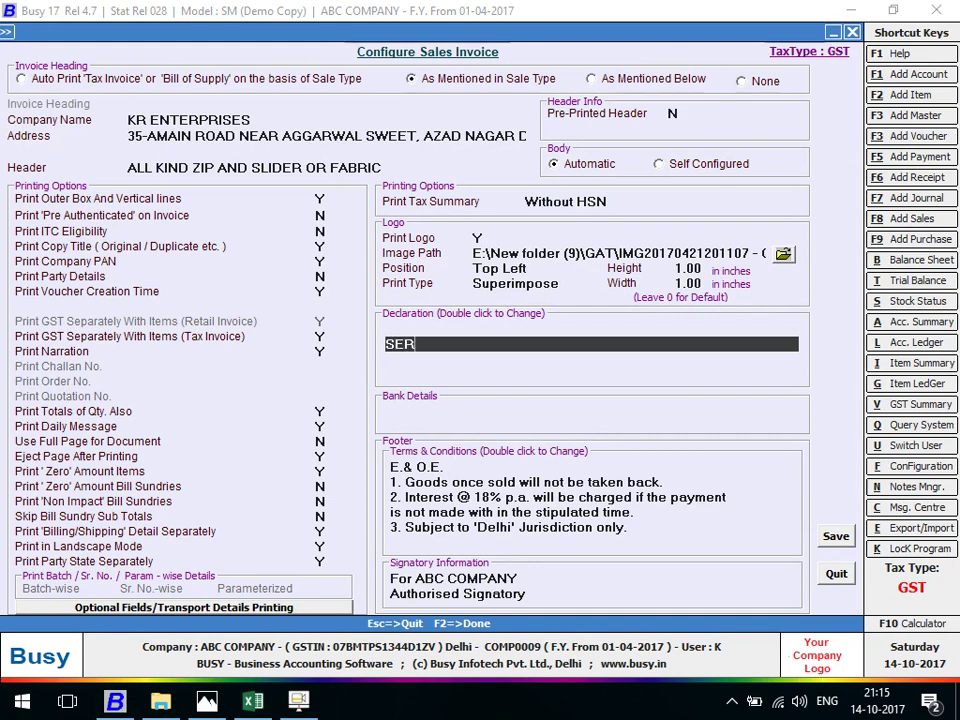
text(VU)
key(BackSpace)
text(IC)
key(BackSpace)
key(BackSpace)
key(BackSpace)
key(BackSpace)
text(E)
text(RV)
key(BackSpace)
text(VICES )
text(ACT 1)
text(9945)
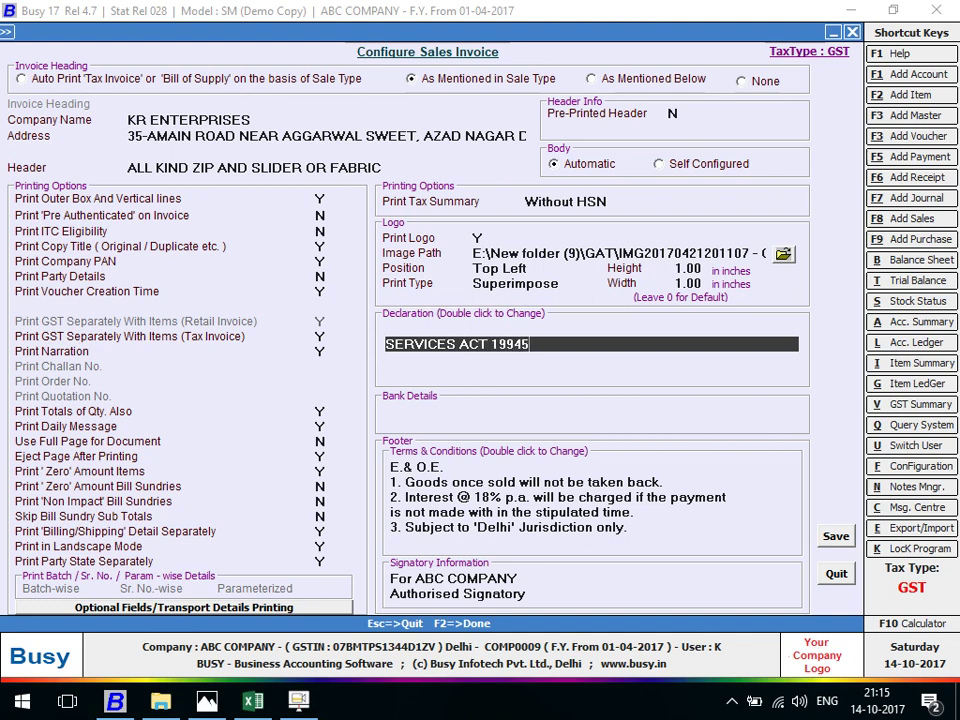
key(BackSpace)
key(F2)
Confirm the saved configuration and open sales voucher T/1002/17-18 for modification
key(Return)
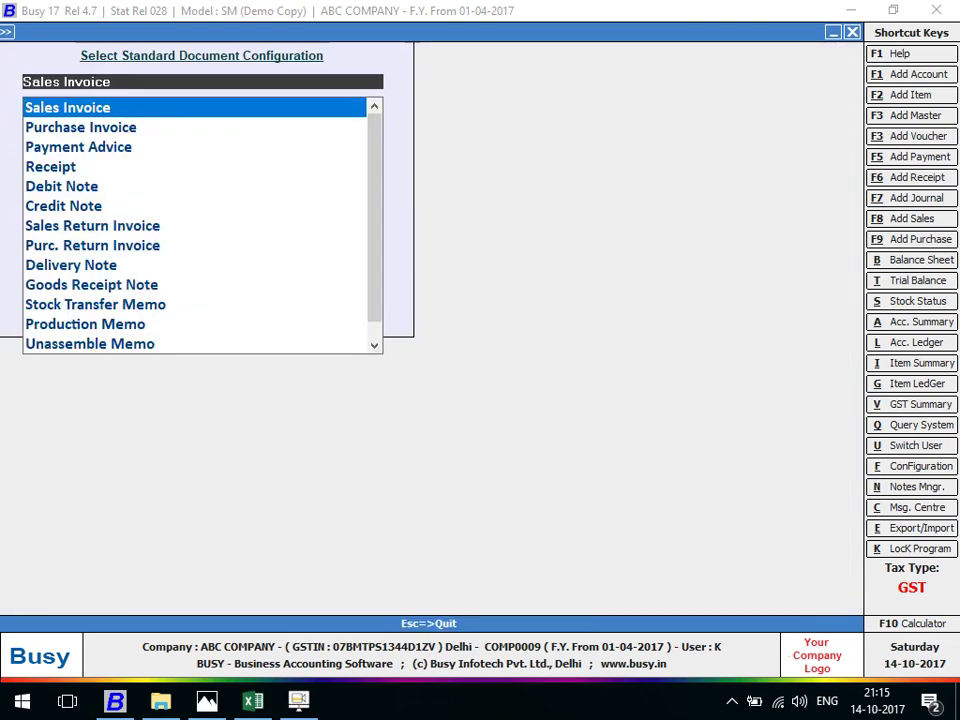
key(Escape)
key(Return)
key(Down)
key(Return)
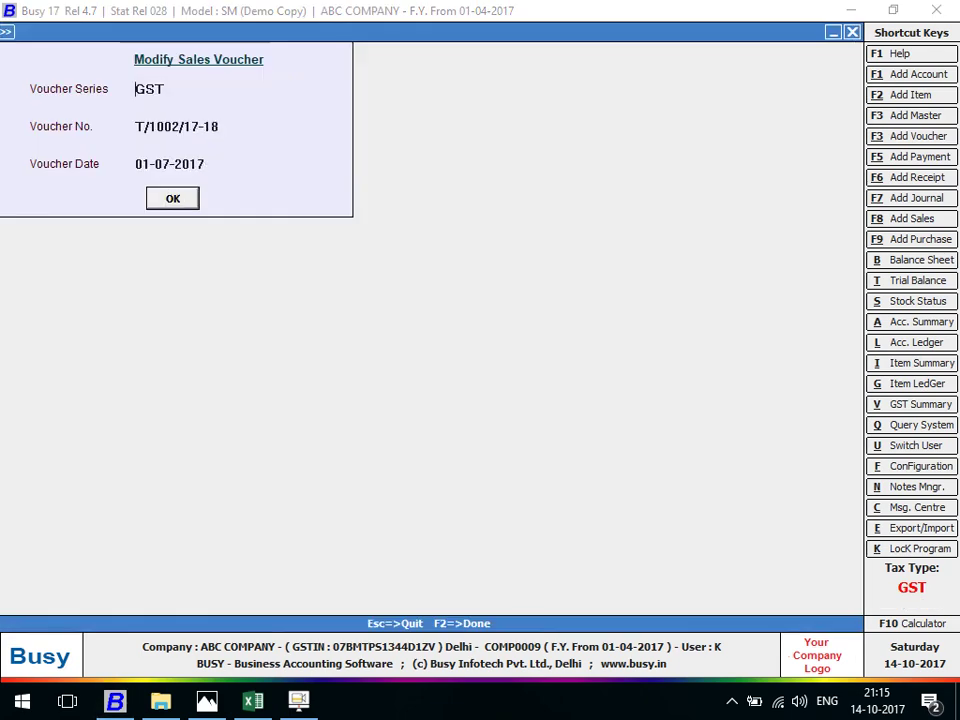
key(F2)
Preview the invoice showing the SERVICES ACT 1994 declaration, then close it
key(alt+p)
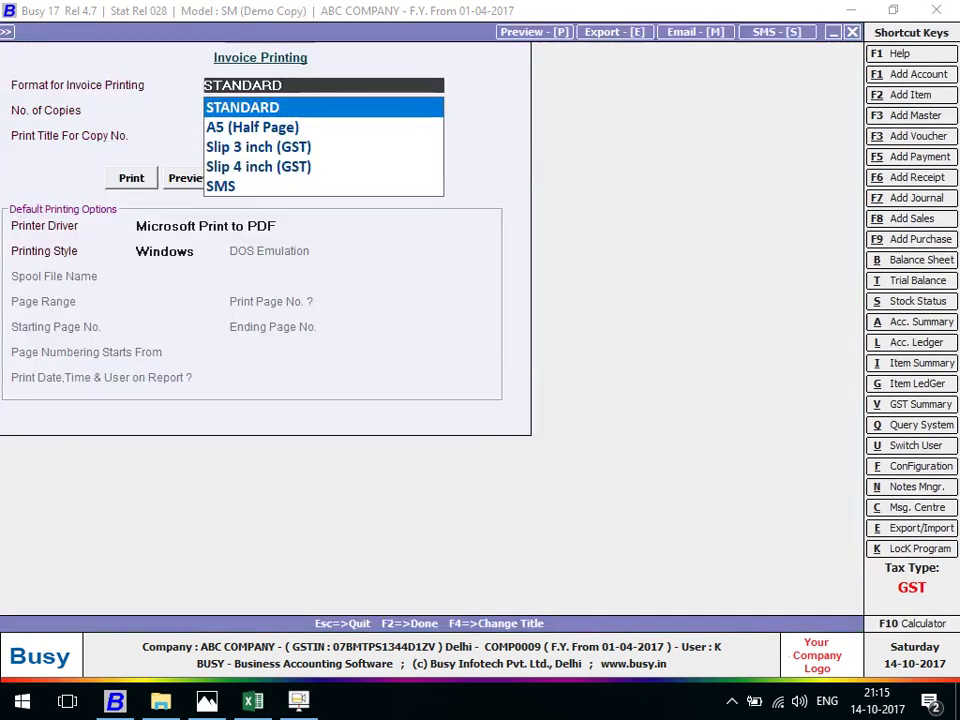
key(Return)
key(Return)
key(Return)
key(Right)
key(Escape)
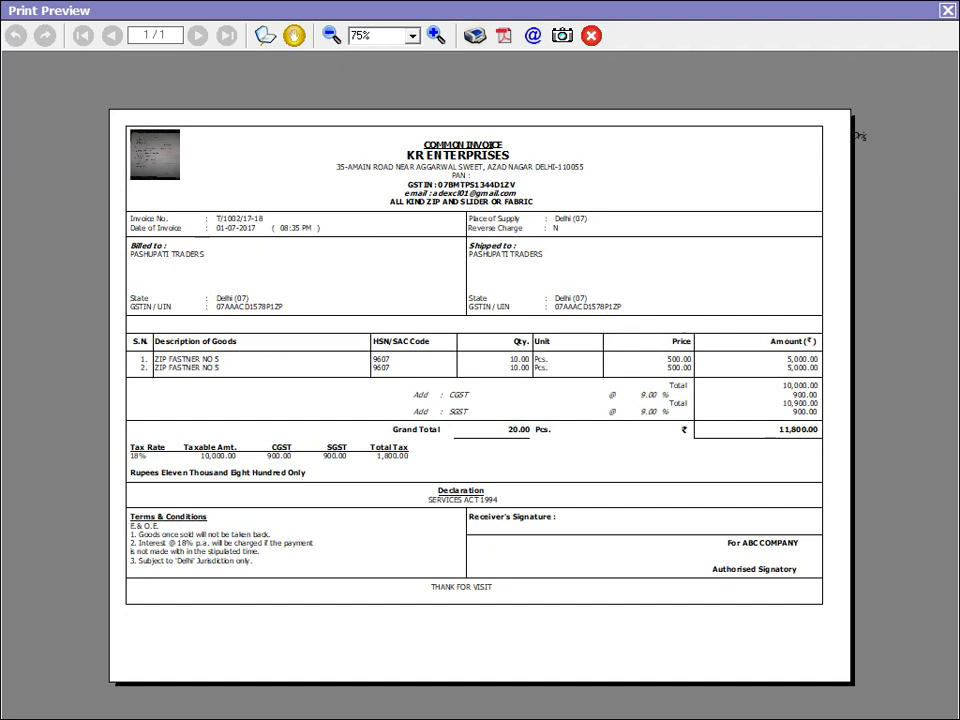
key(Escape)
key(Escape)
key(Escape)
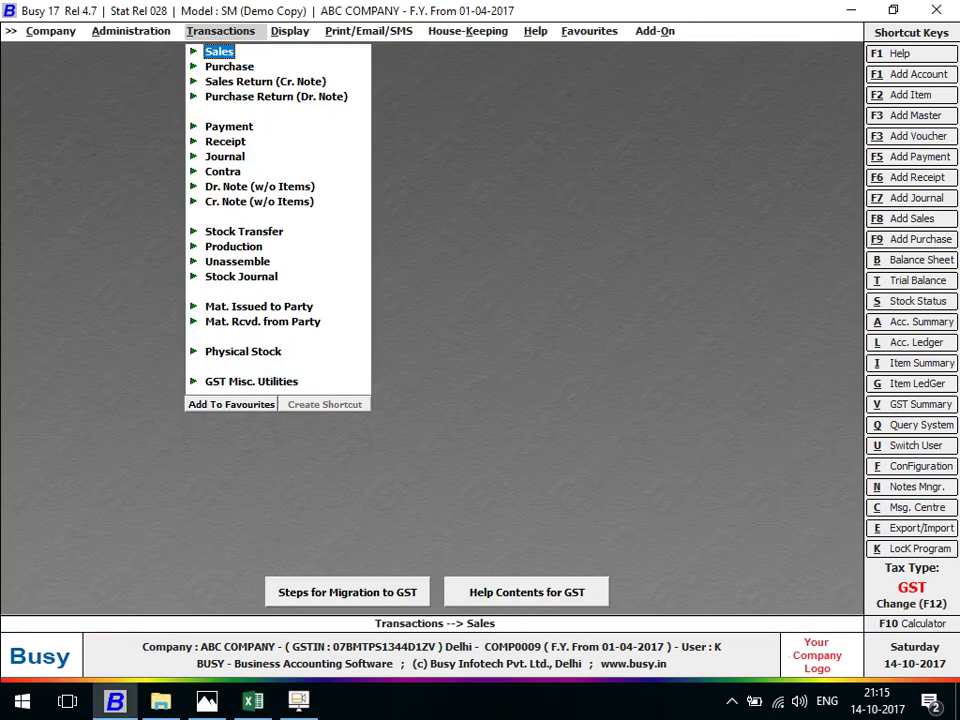
Enter 'PUNAJNAB NATIONAL BANK A/C' and the account number as Sales Invoice bank details
key(Left)
key(Return)
key(Return)
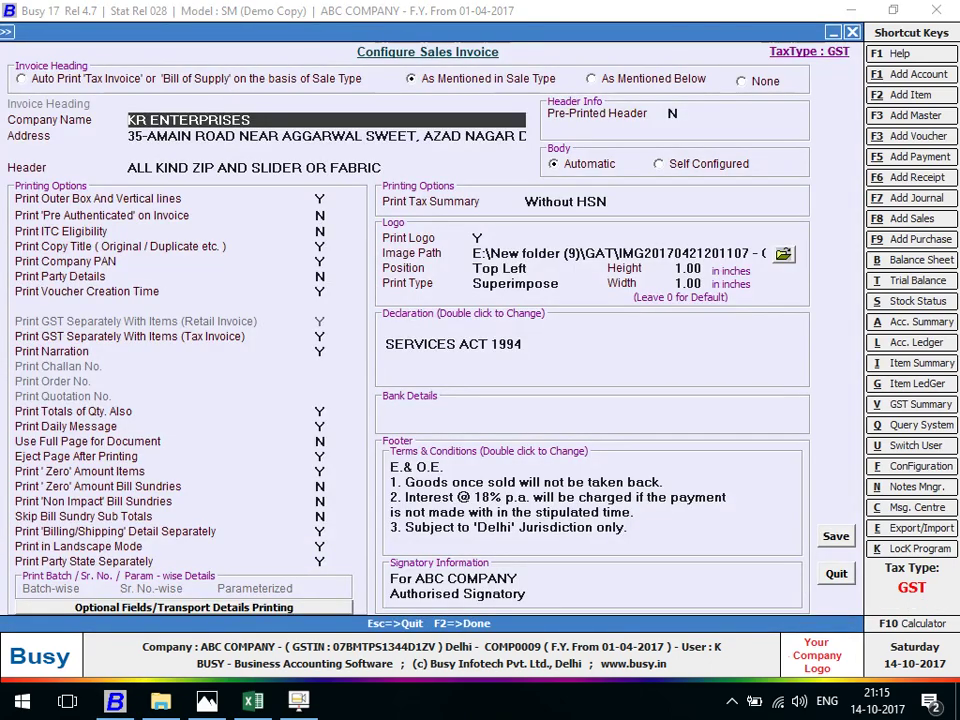
click(591, 410)
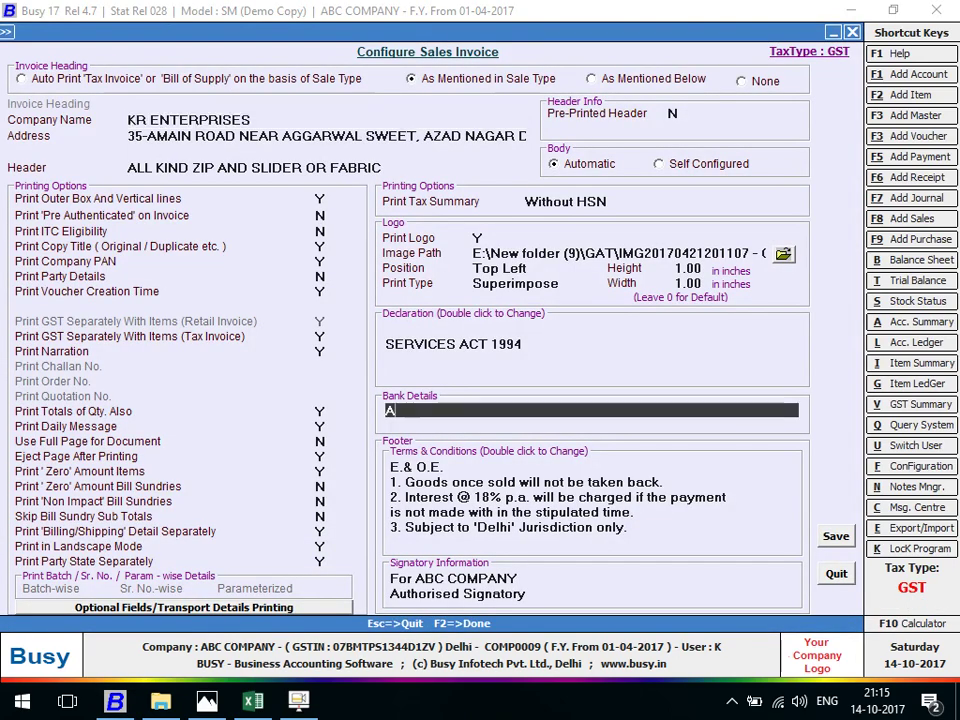
text(PU)
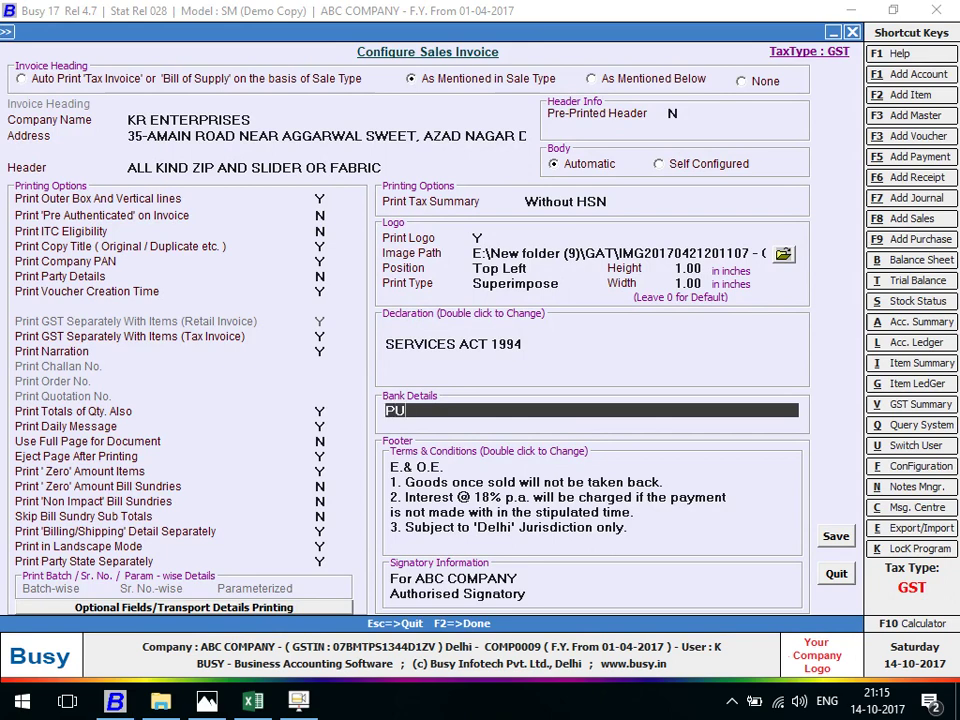
text(NAJNA)
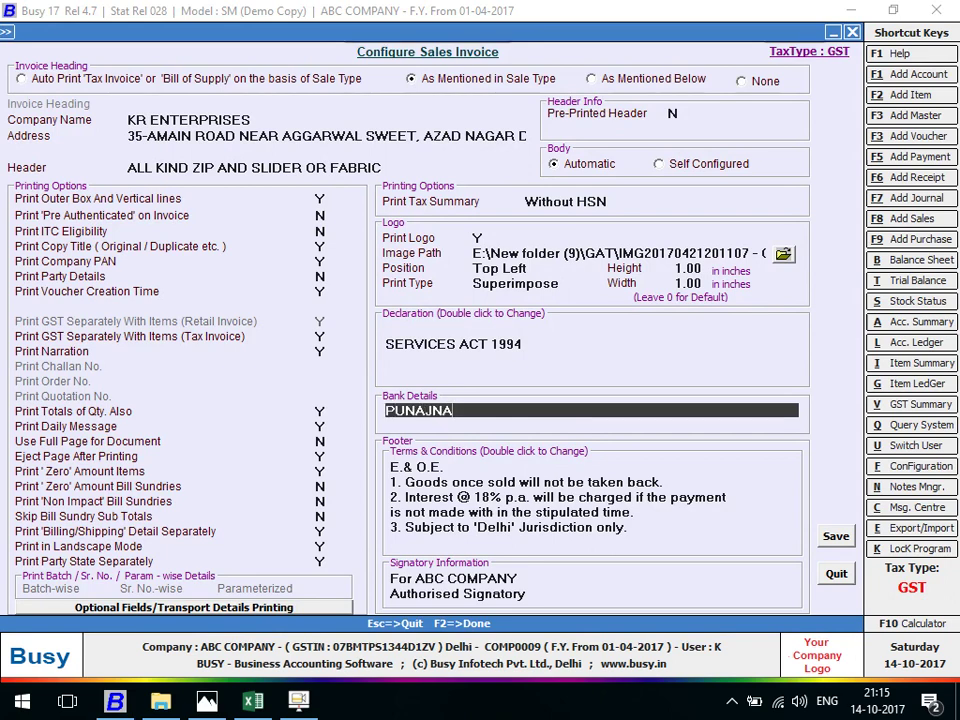
text(B NA)
text(TIONAL )
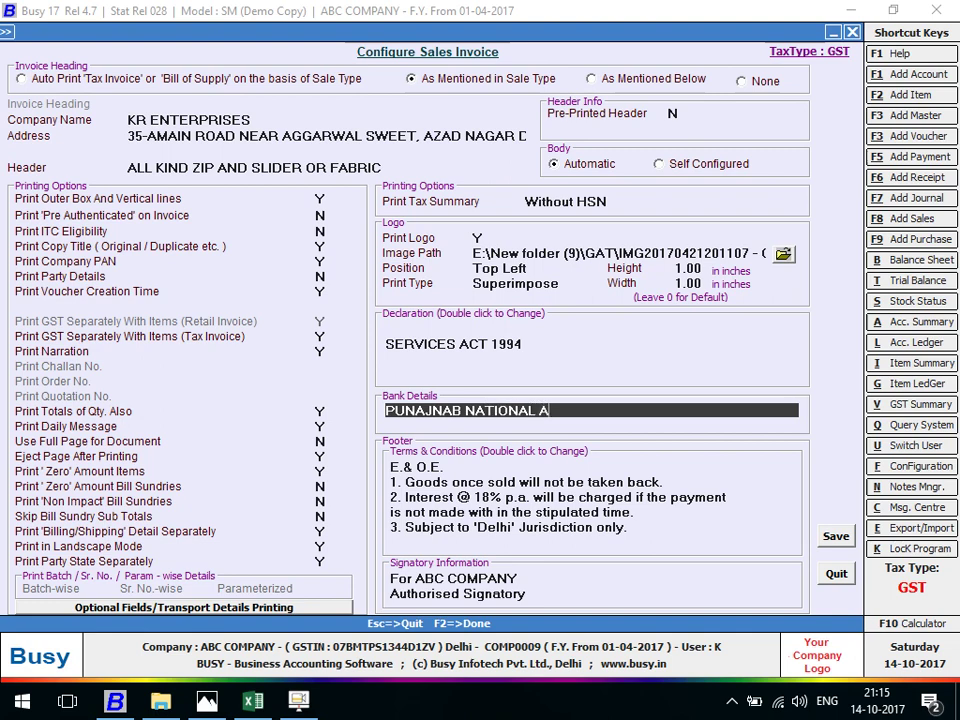
text(BANK A)
text(/C )
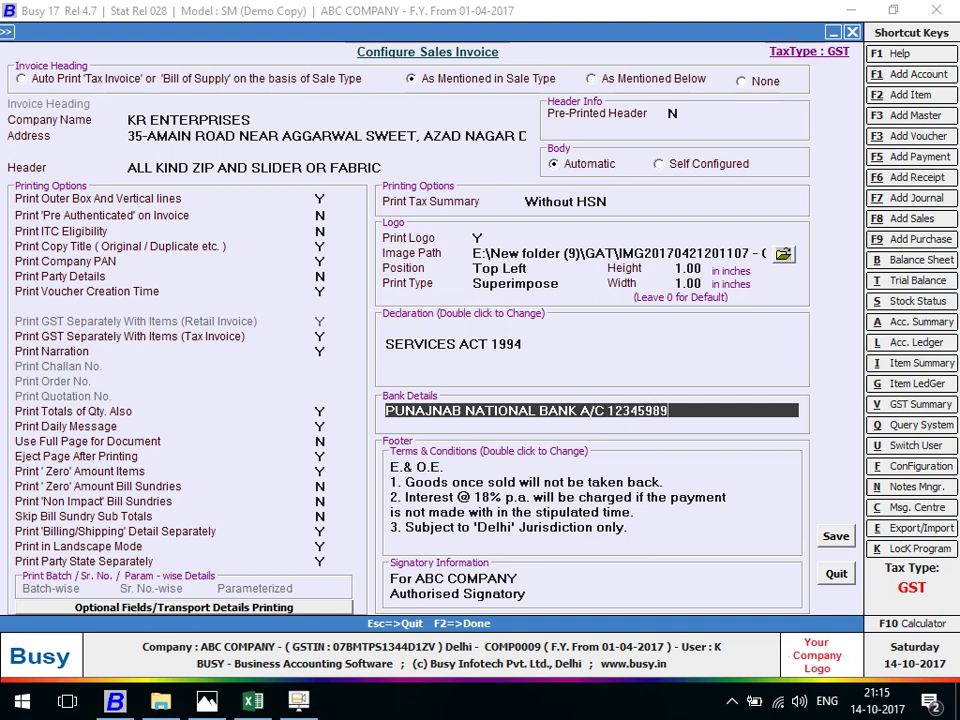
key(F2)
Save the bank details and load sales voucher T/1002/17-18
key(Return)
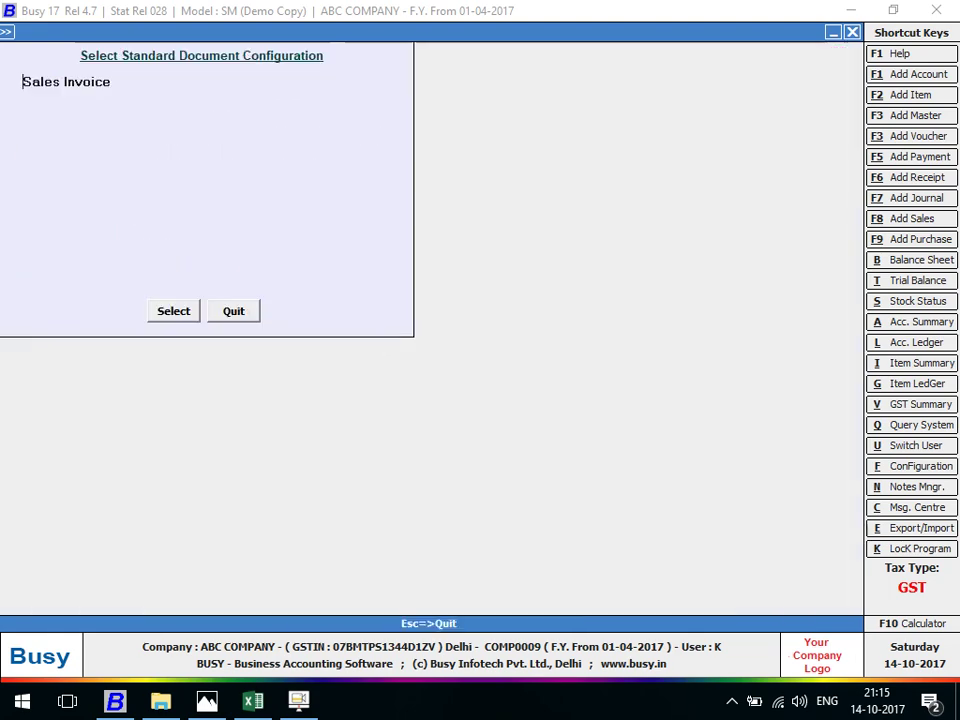
key(Escape)
key(Return)
key(Down)
key(Return)
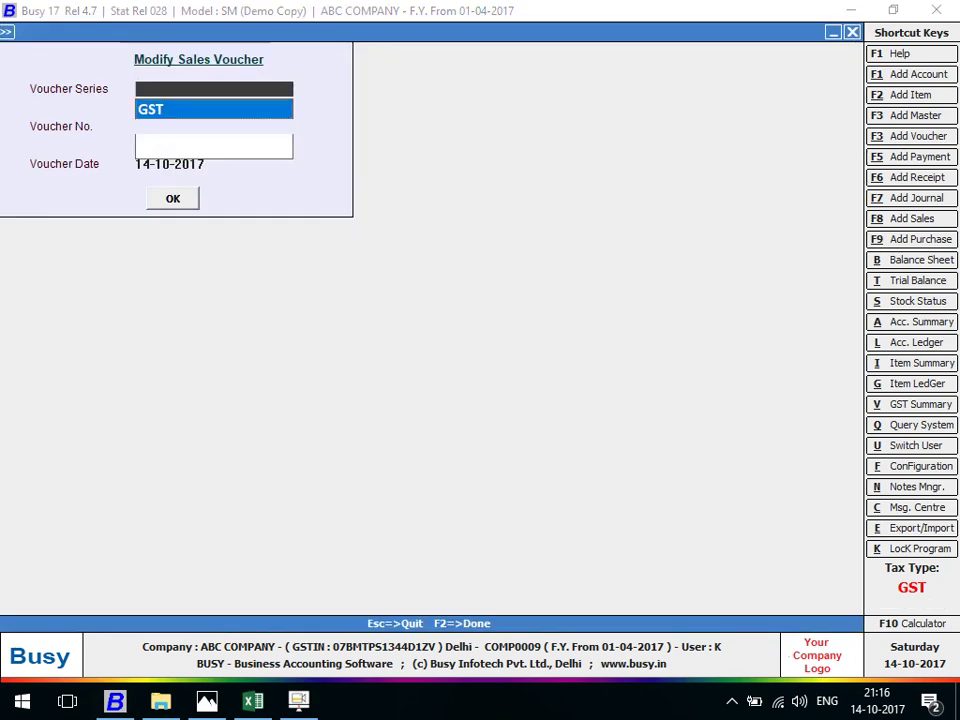
key(Return)
key(Return)
key(Return)
key(alt+p)
Preview the invoice at Fit Page zoom to check the bank details line, then close it
key(Return)
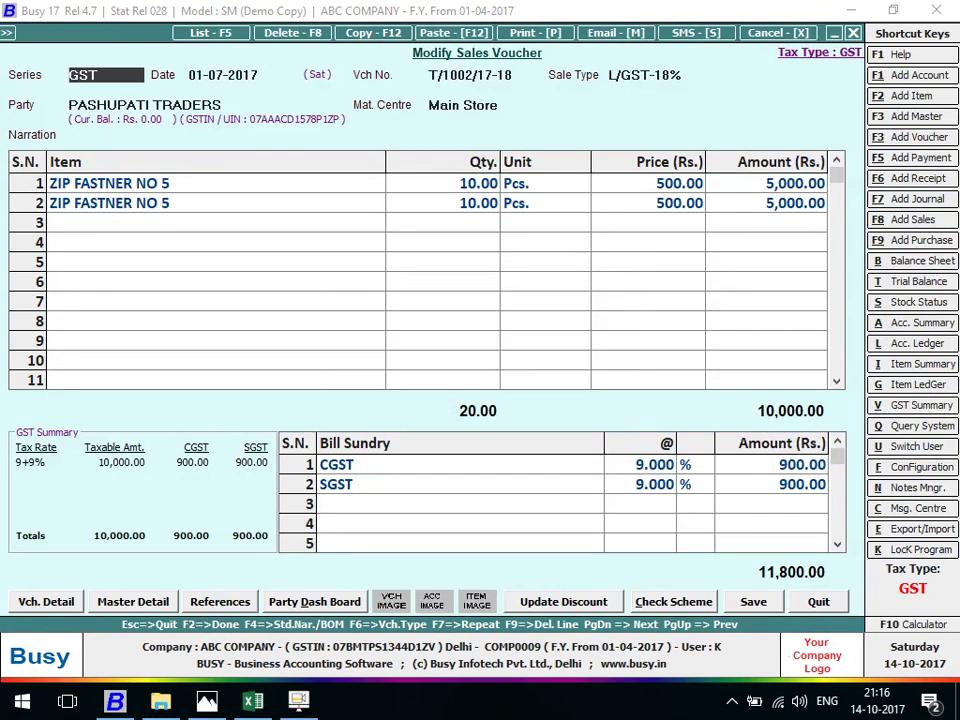
key(Return)
key(Return)
key(Return)
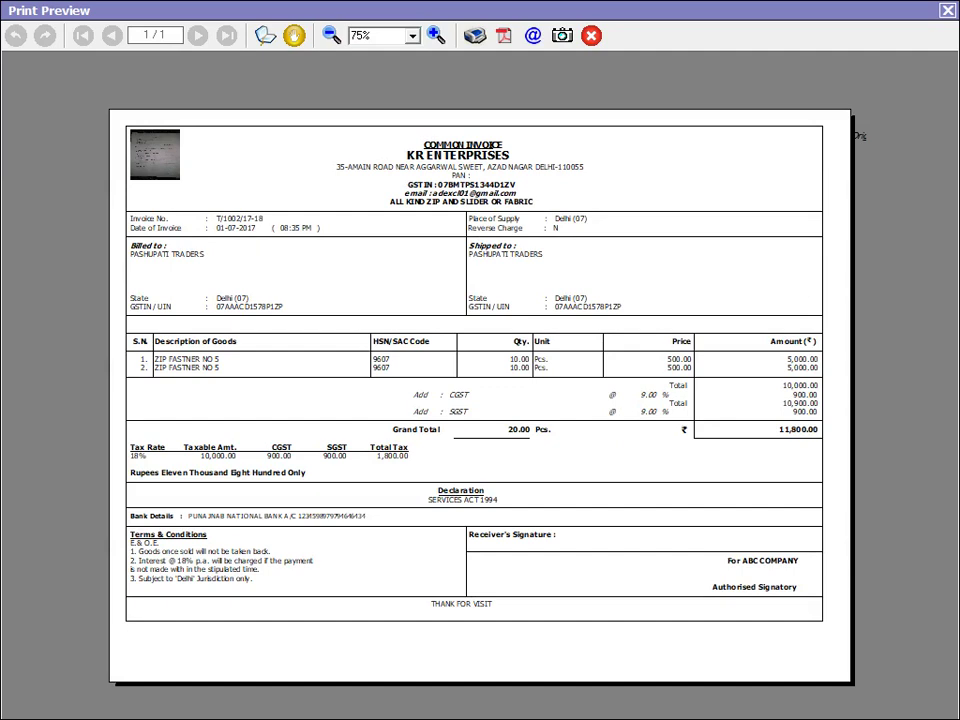
key(alt+Down)
key(Down)
key(Down)
key(Down)
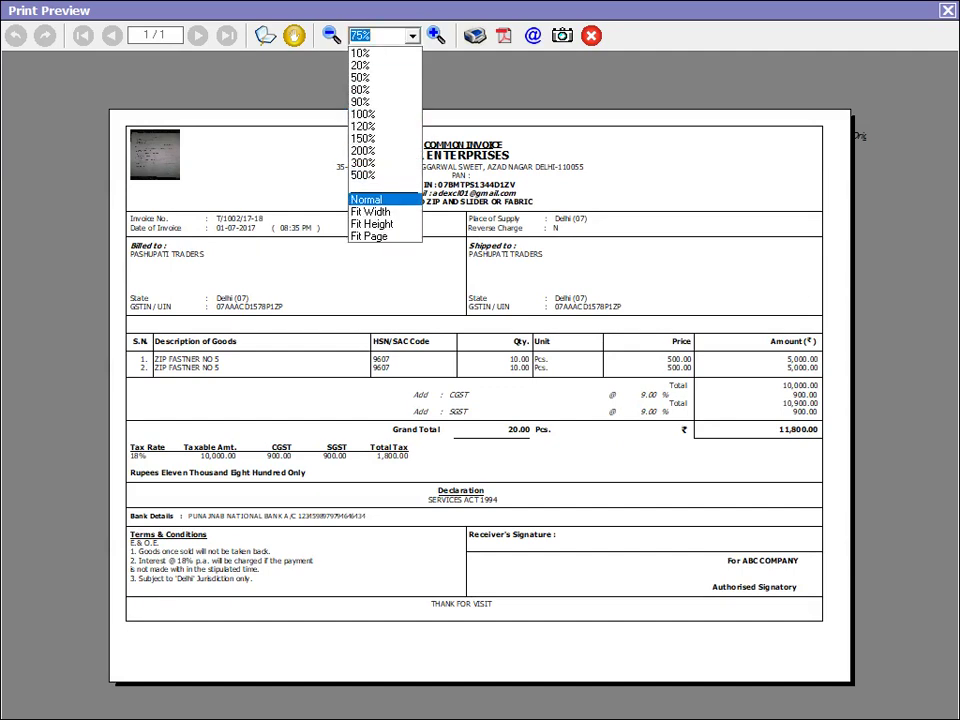
key(Down)
key(Down)
key(Down)
key(Return)
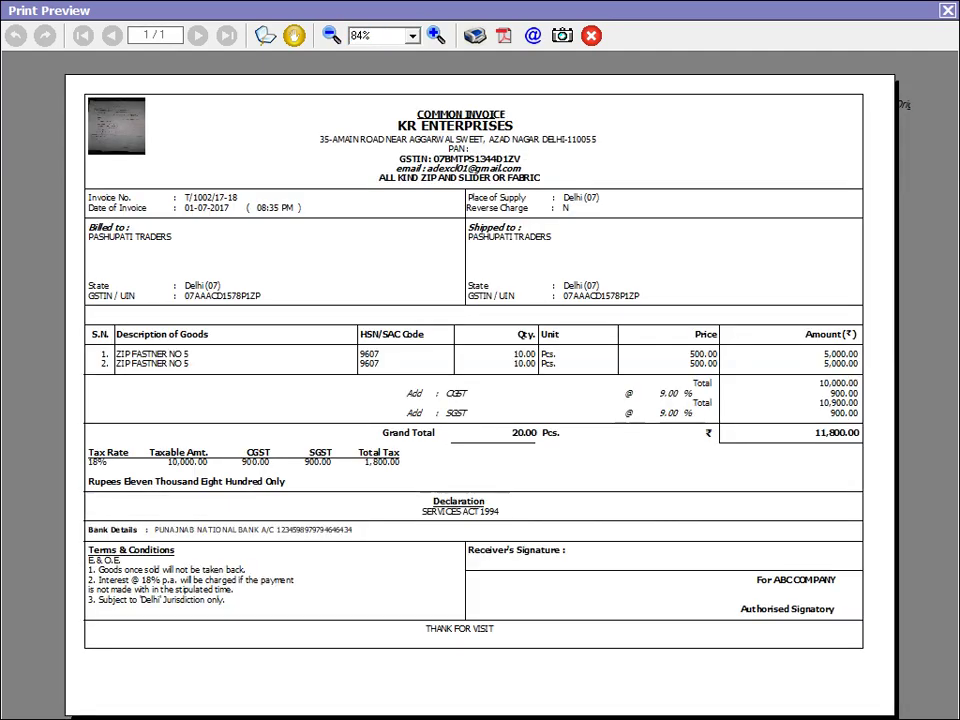
key(Escape)
key(Escape)
Add terms line '4.ADFADFASDFKALDFASKDFASKL' to the Sales Invoice footer and save
key(Return)
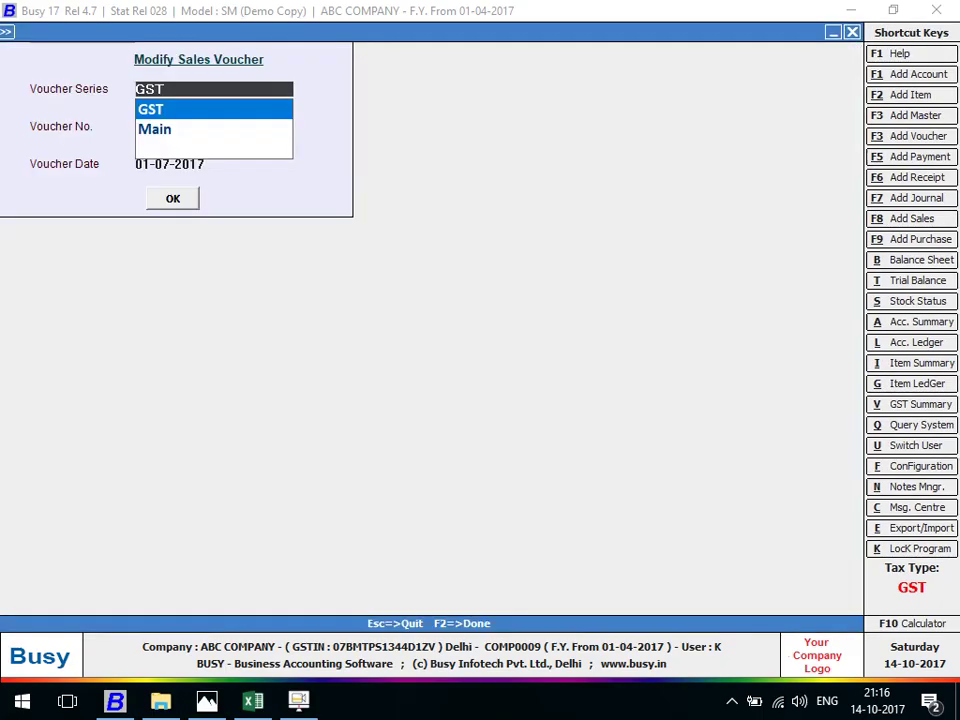
key(Escape)
key(Left)
key(Return)
key(Return)
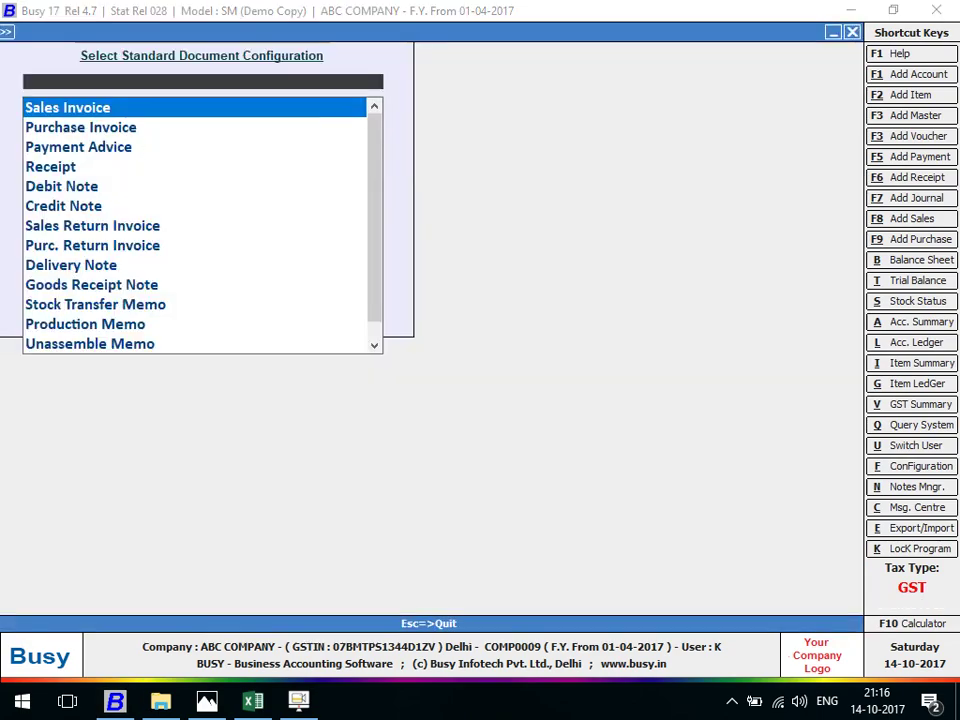
key(Return)
key(Return)
key(Return)
key(Return)
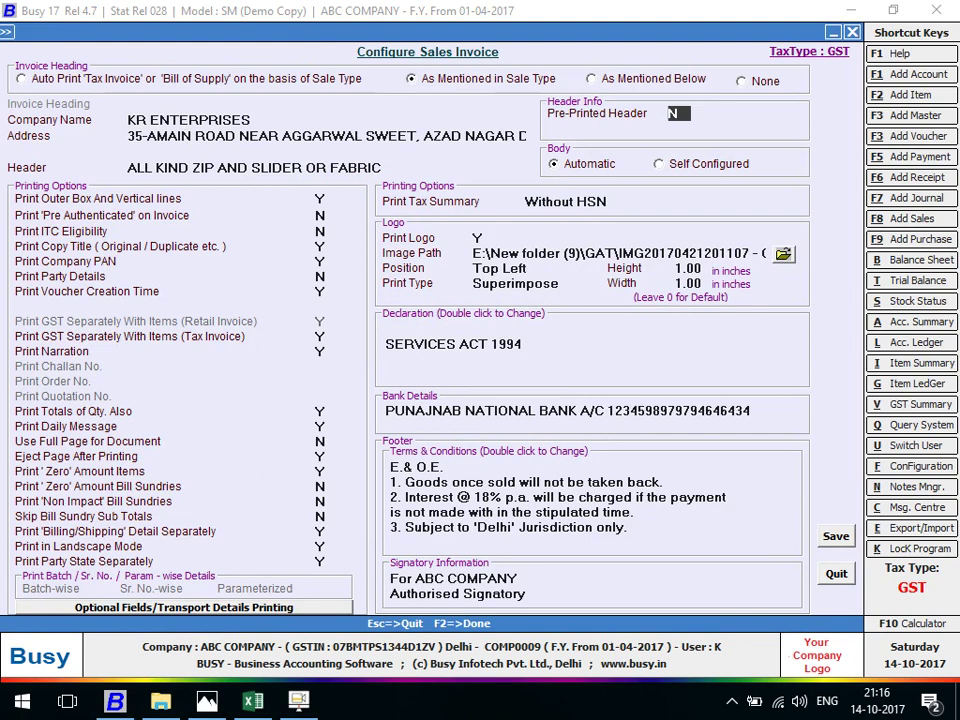
key(Return)
key(Return)
text(4.)
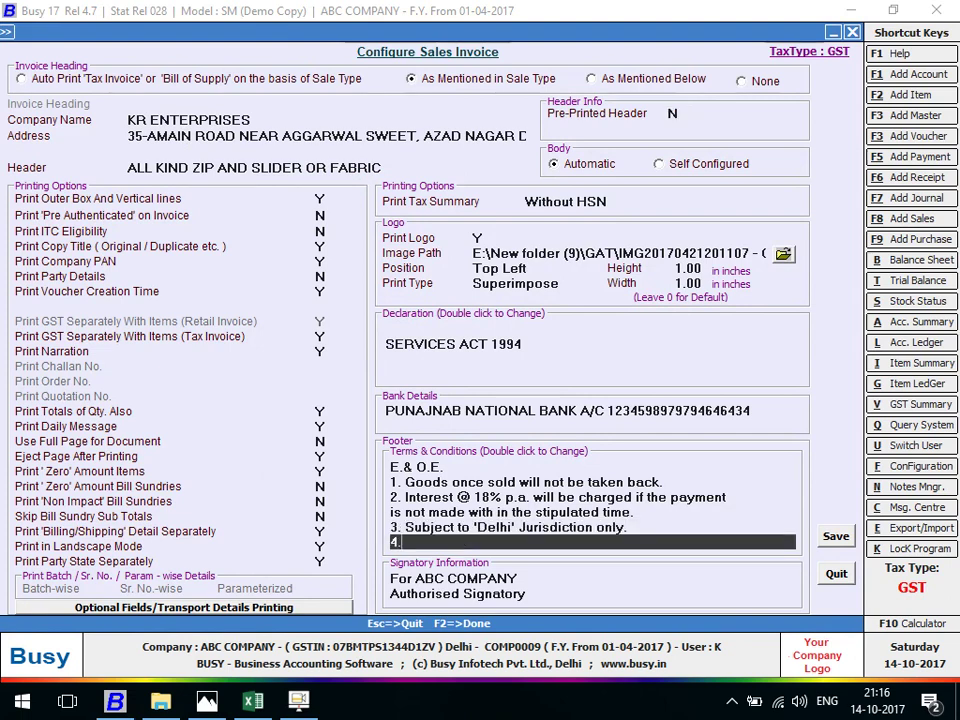
text(ADFADFASDFKALDFASKDFASKL)
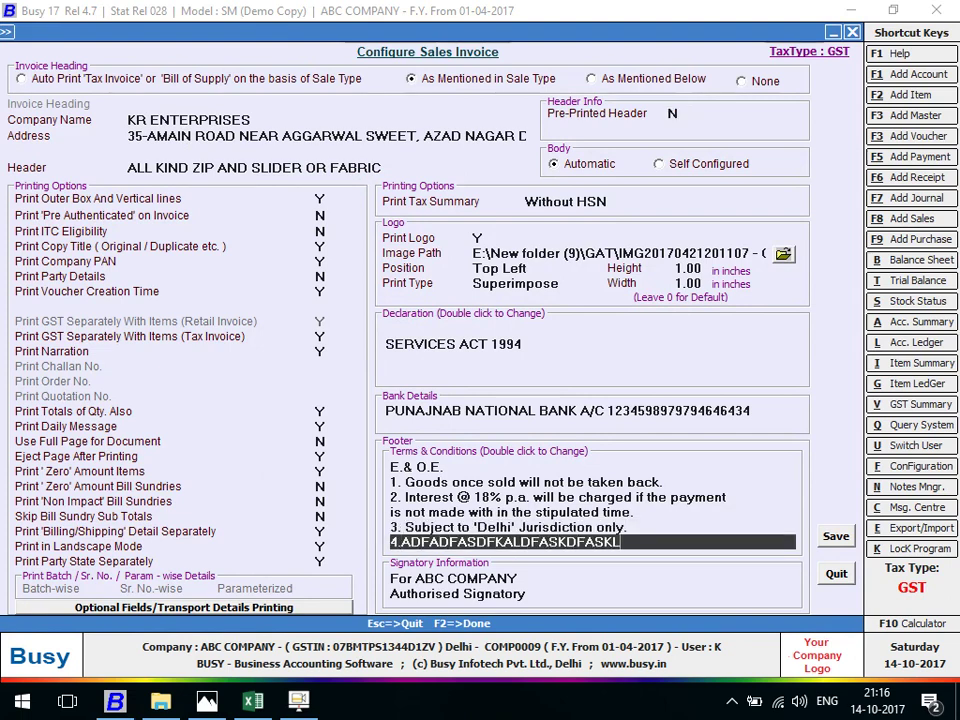
key(F2)
Reopen sales voucher T/1002/17-18 for modification
key(Escape)
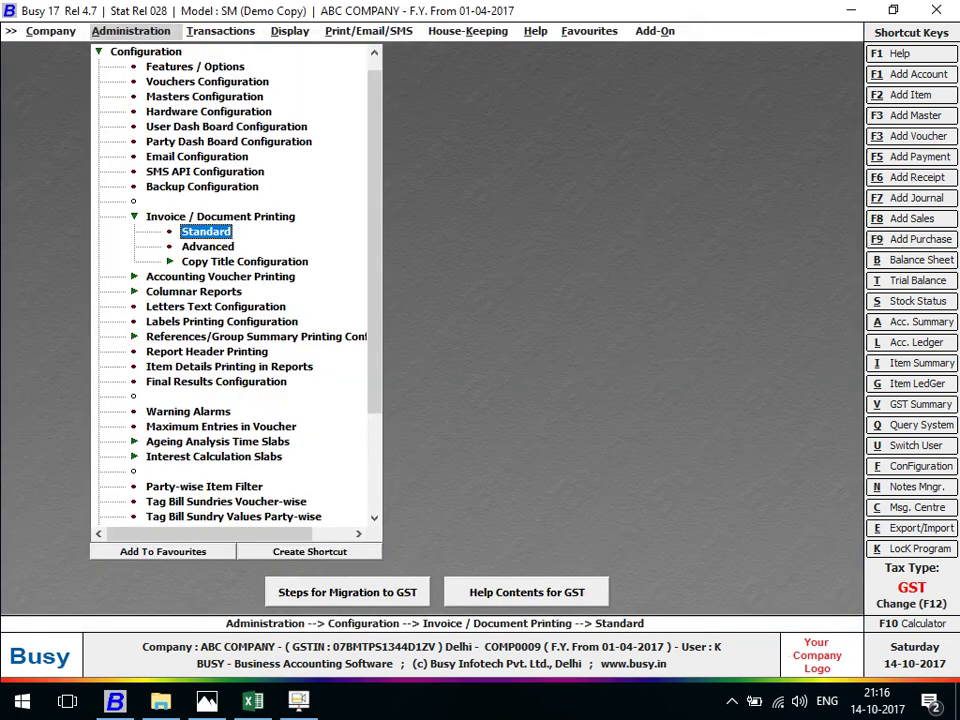
key(Right)
key(Return)
key(Down)
key(Return)
key(Return)
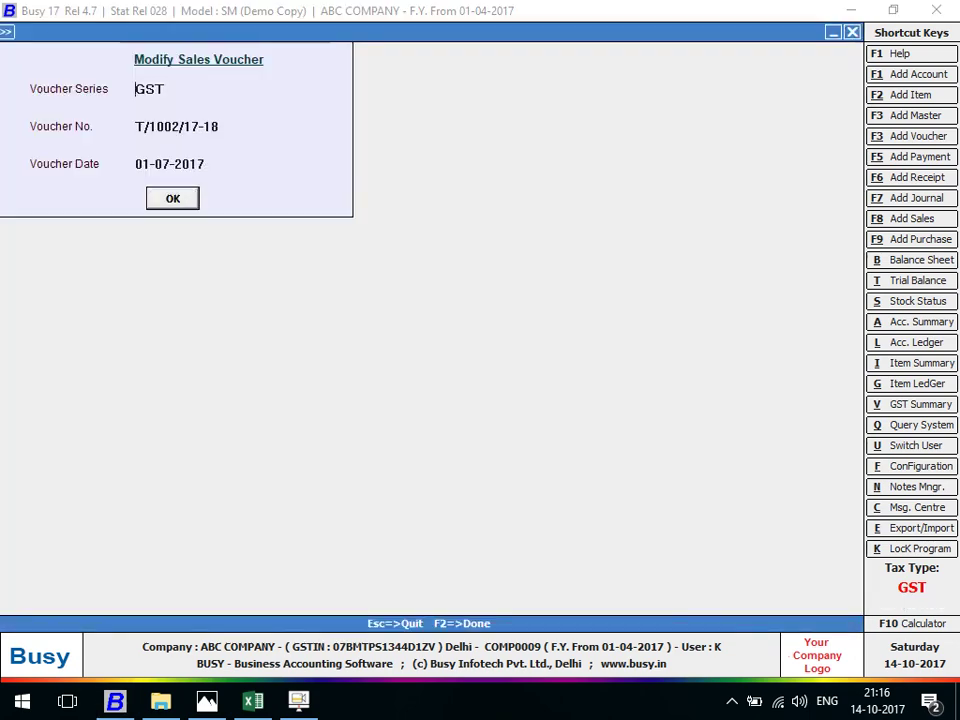
Preview the invoice showing the fourth terms line, then close the preview
key(Return)
key(alt+p)
key(Return)
key(Return)
key(Return)
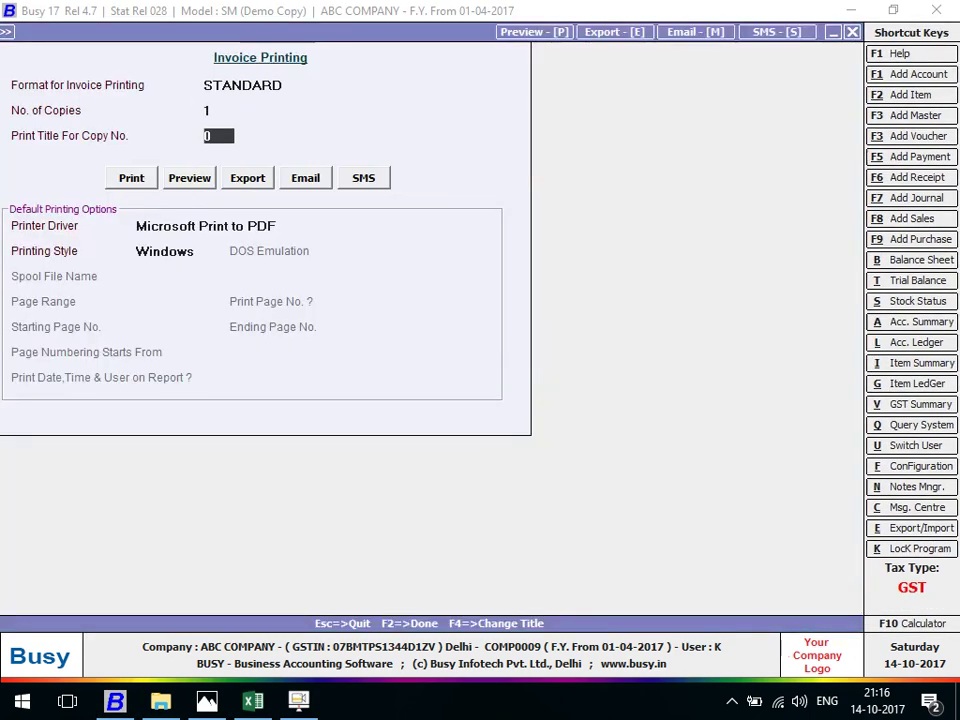
key(Return)
key(Escape)
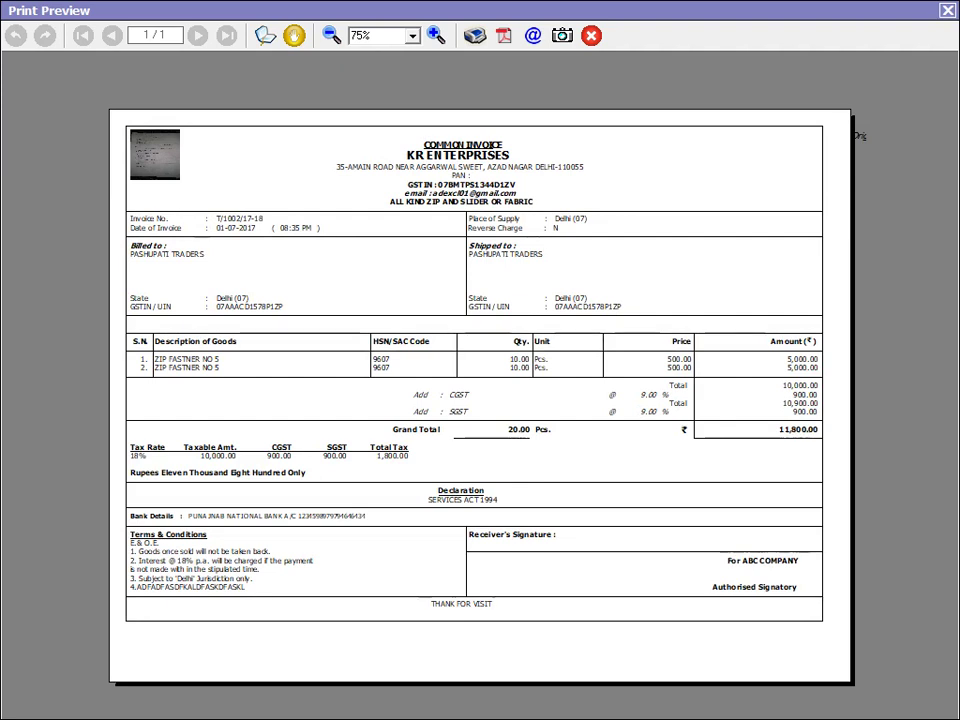
key(Escape)
key(Escape)
Replace ABC COMPANY with KR ENTERPRISES in the Sales Invoice signatory line
key(Return)
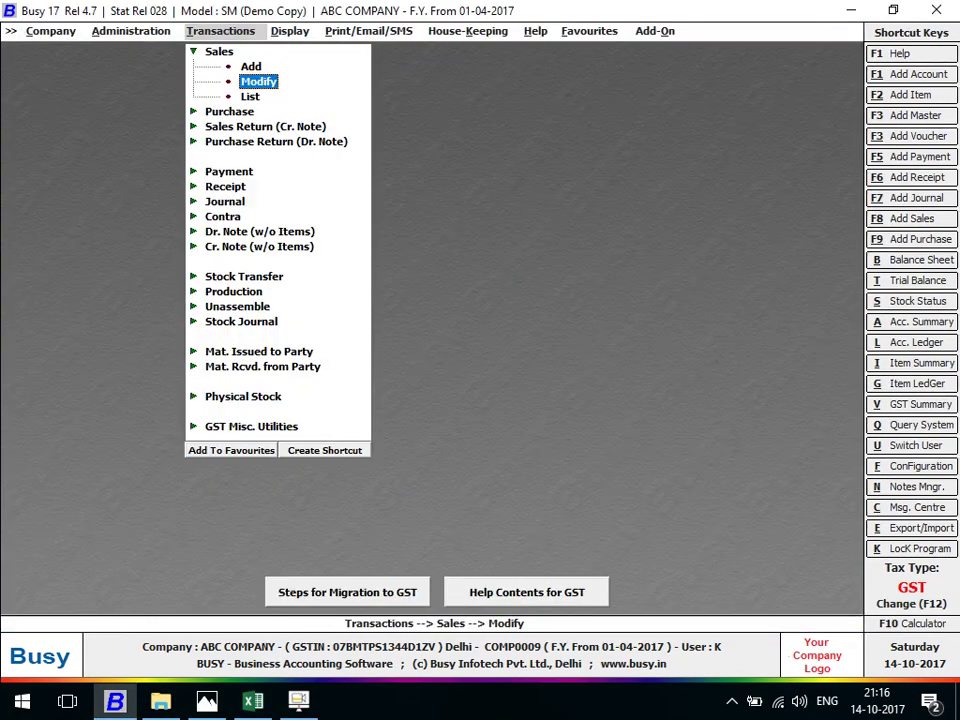
key(Return)
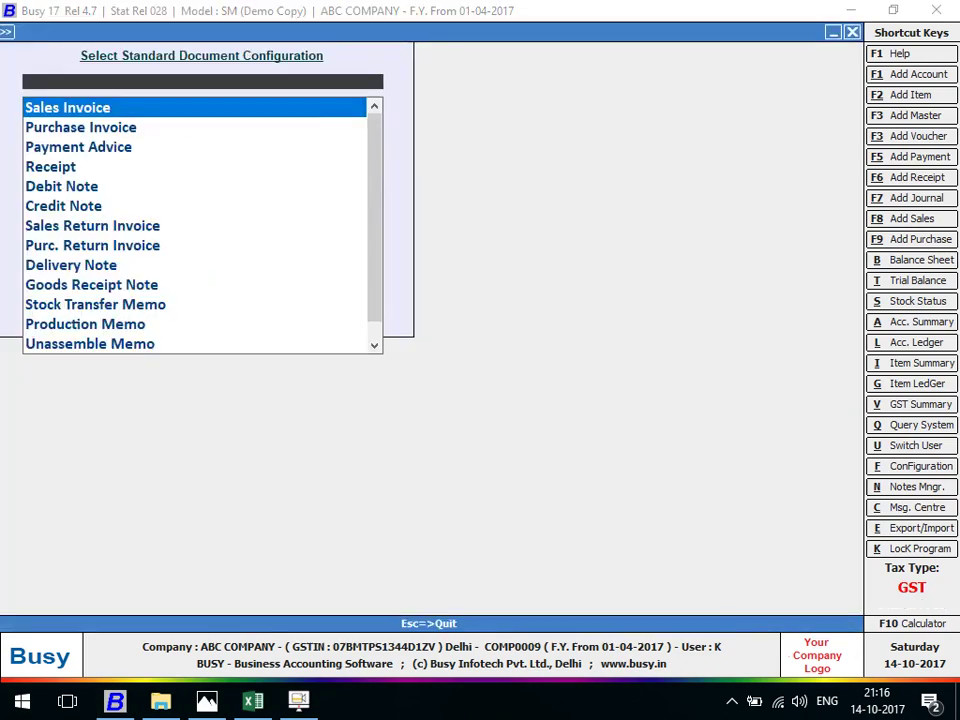
key(Return)
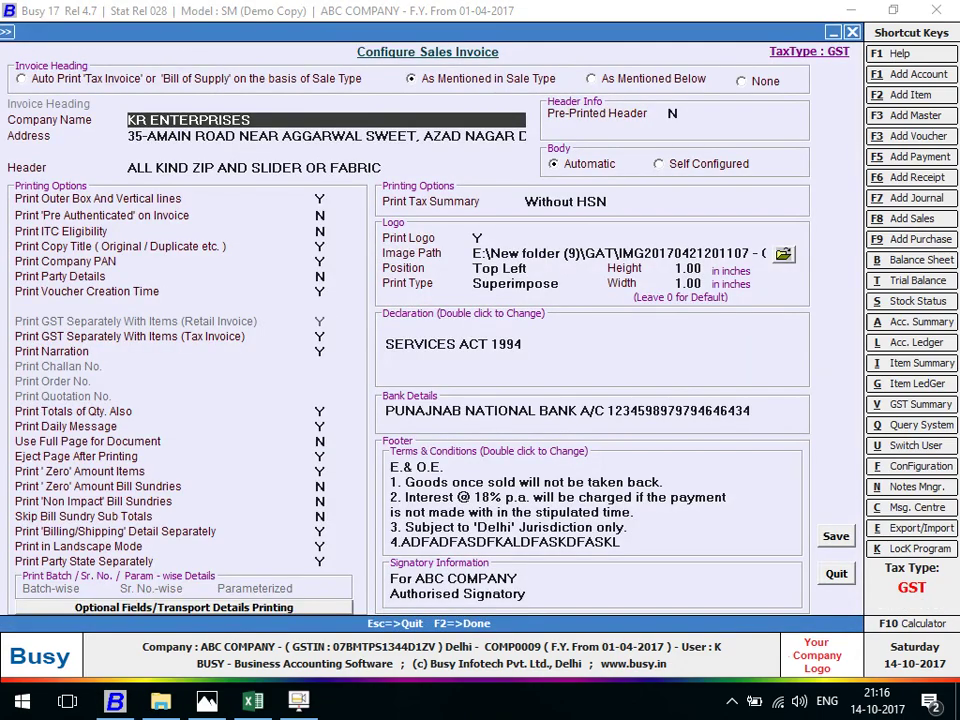
click(453, 578)
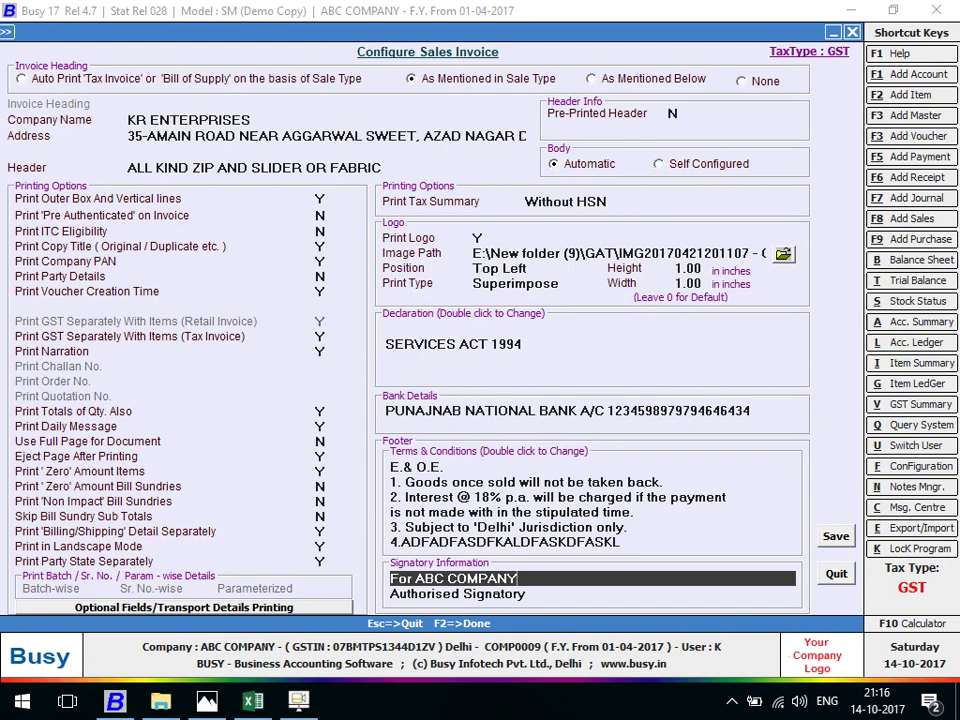
key(BackSpace)
key(BackSpace)
key(BackSpace)
key(BackSpace)
key(BackSpace)
key(BackSpace)
key(BackSpace)
key(BackSpace)
key(BackSpace)
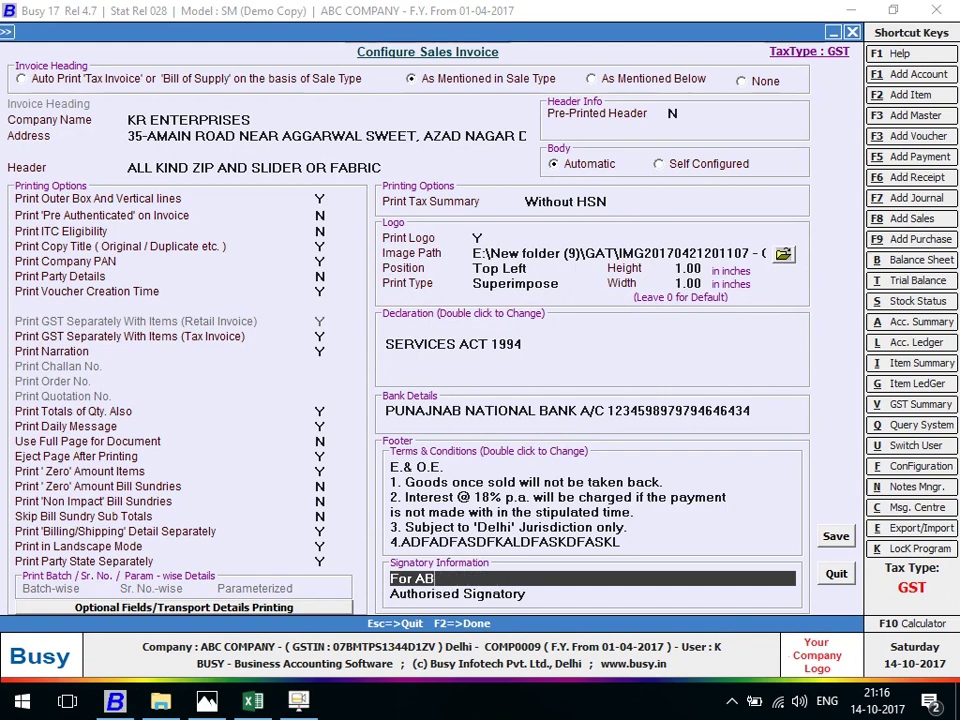
key(BackSpace)
key(BackSpace)
text(KR)
text( ENTERPRISES)
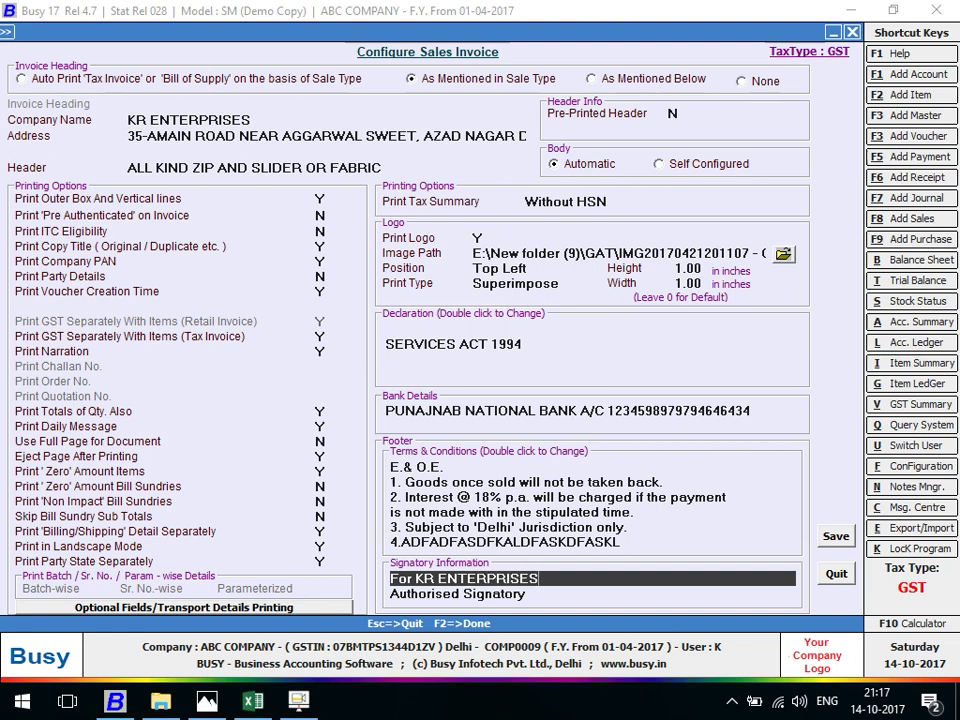
Make the invoice body self-configured with Item Print Name width 20 and Qty. width 15, and save
key(Return)
key(space)
key(Return)
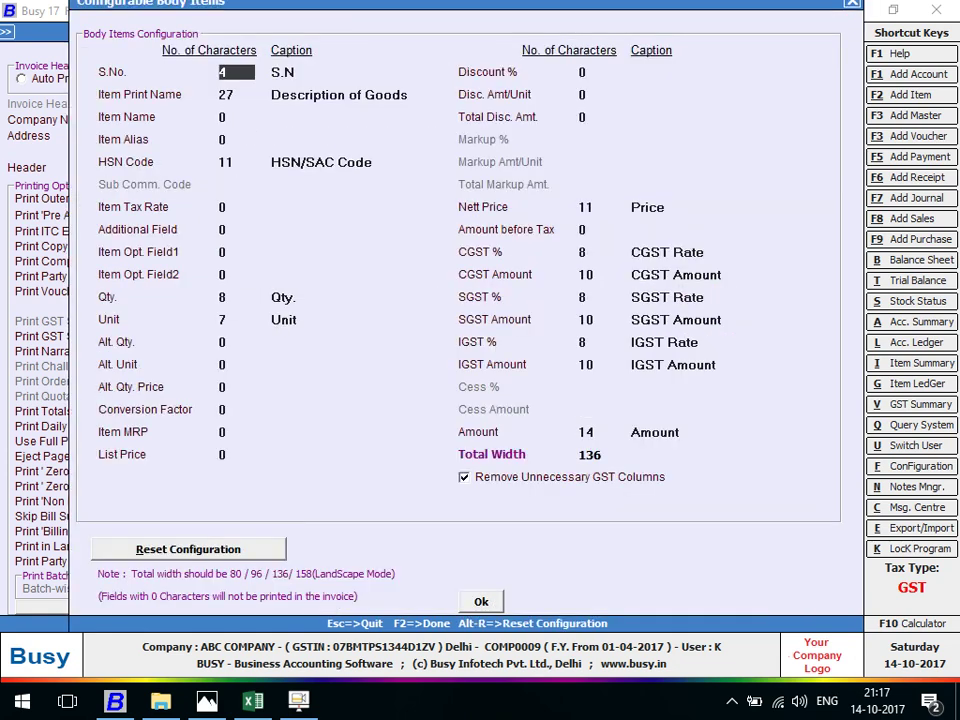
key(Return)
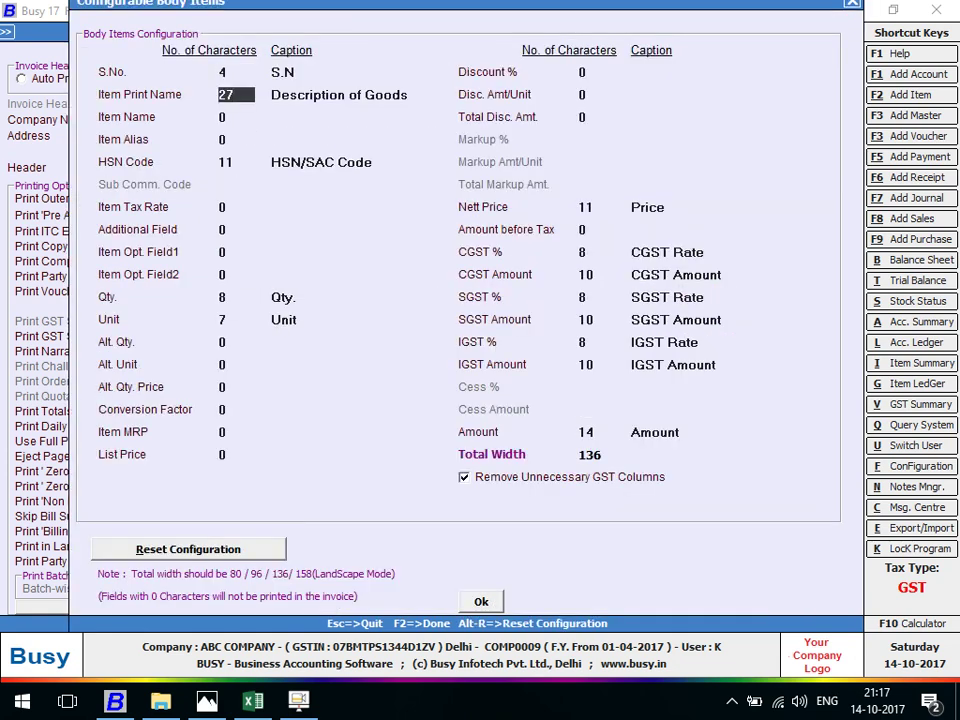
text(2)
text(0)
key(Return)
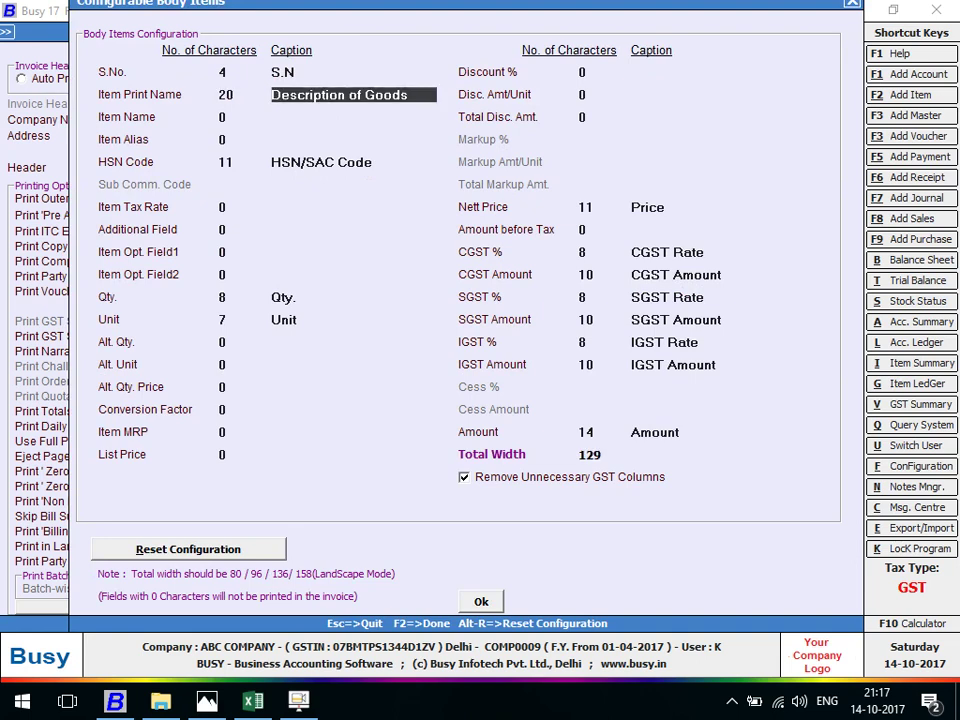
key(Return)
key(Return)
key(Return)
key(Return)
key(Return)
key(Return)
key(Return)
key(Return)
key(Return)
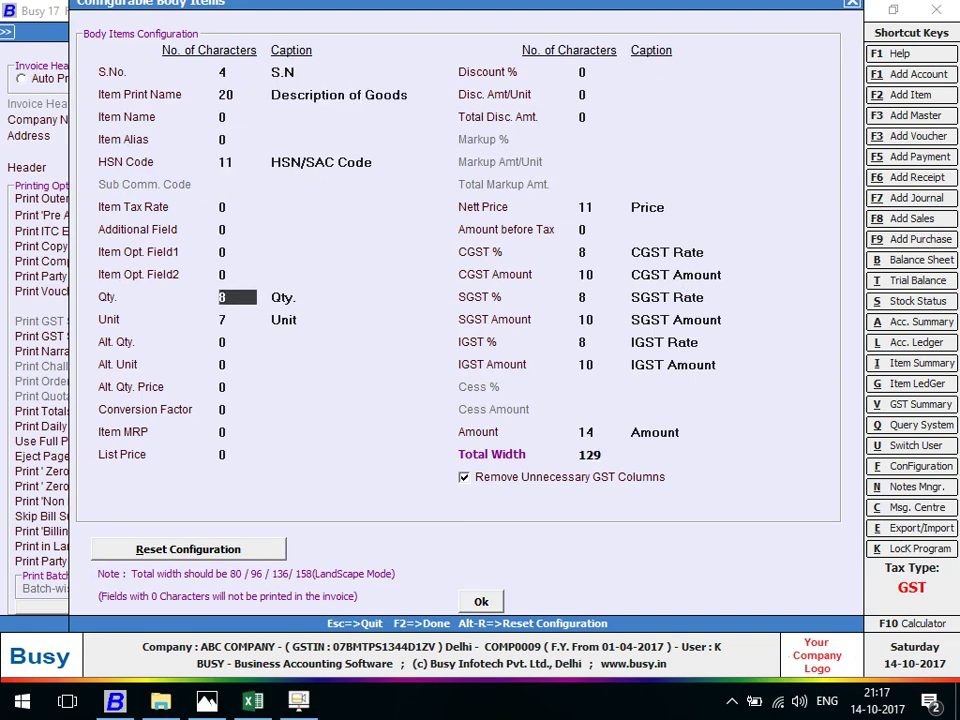
text(15)
key(Return)
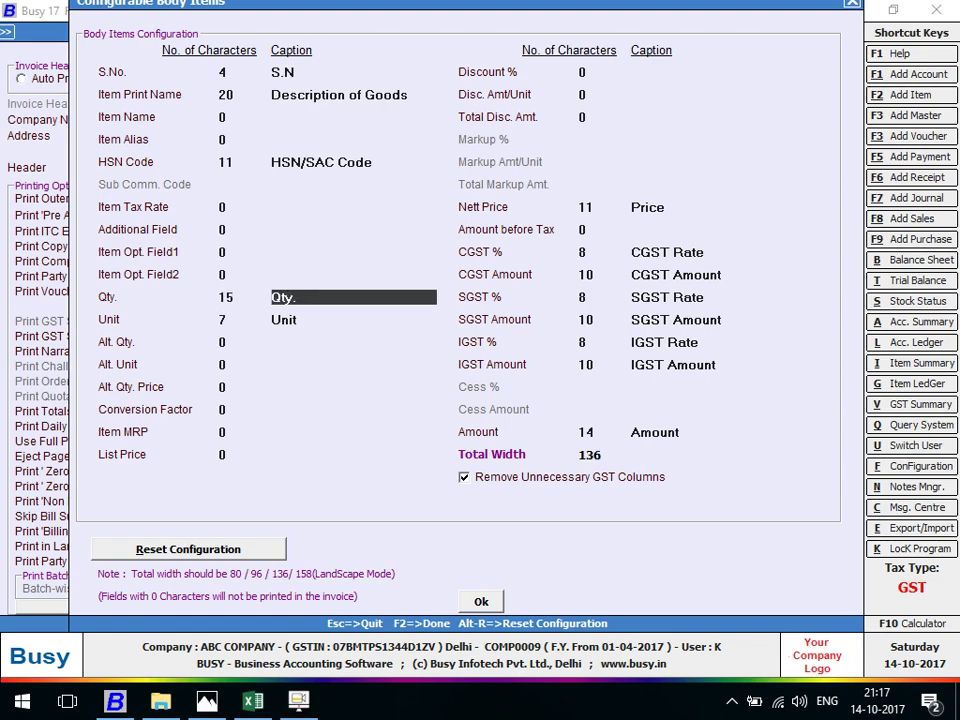
key(Escape)
key(y)
key(Escape)
Preview invoice T/1002/17-18 in STANDARD format to check columns and KR ENTERPRISES signatory, then close it
key(y)
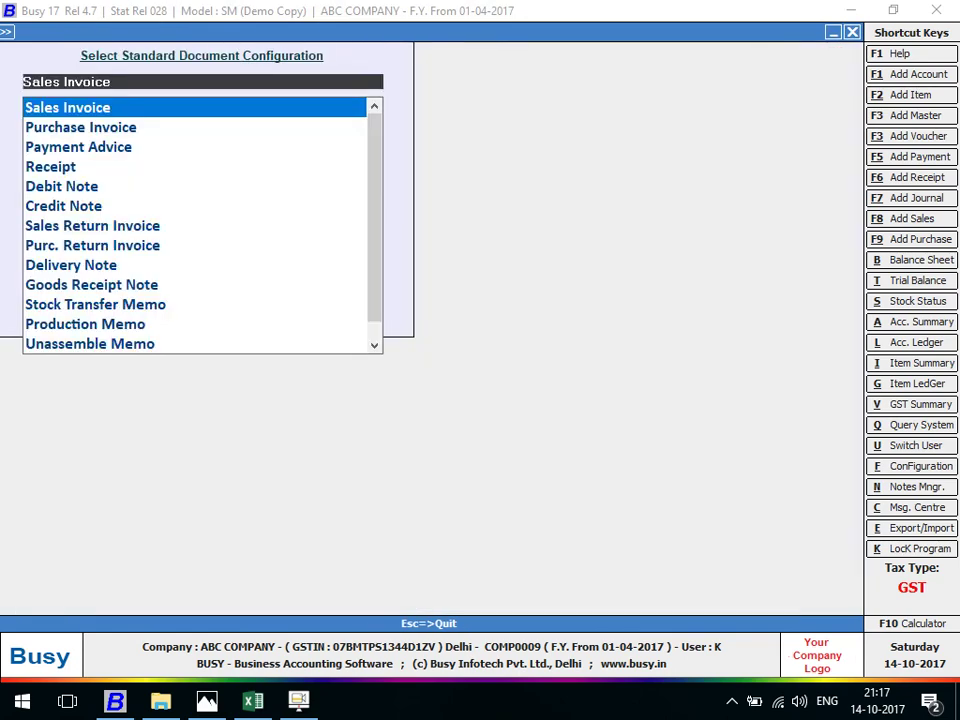
key(Escape)
key(Return)
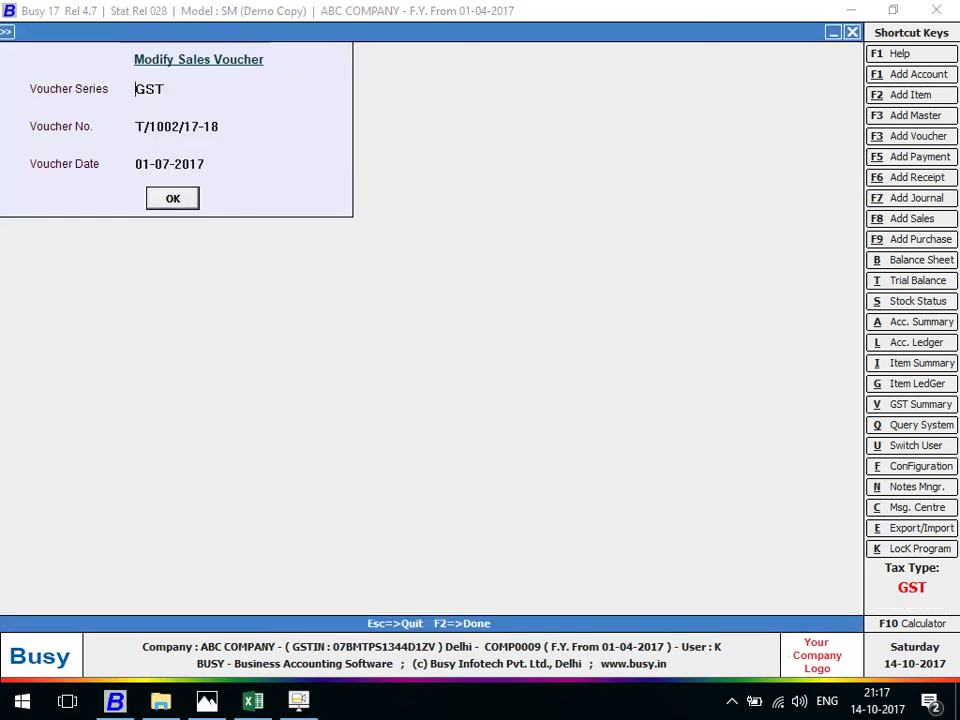
key(F2)
key(Return)
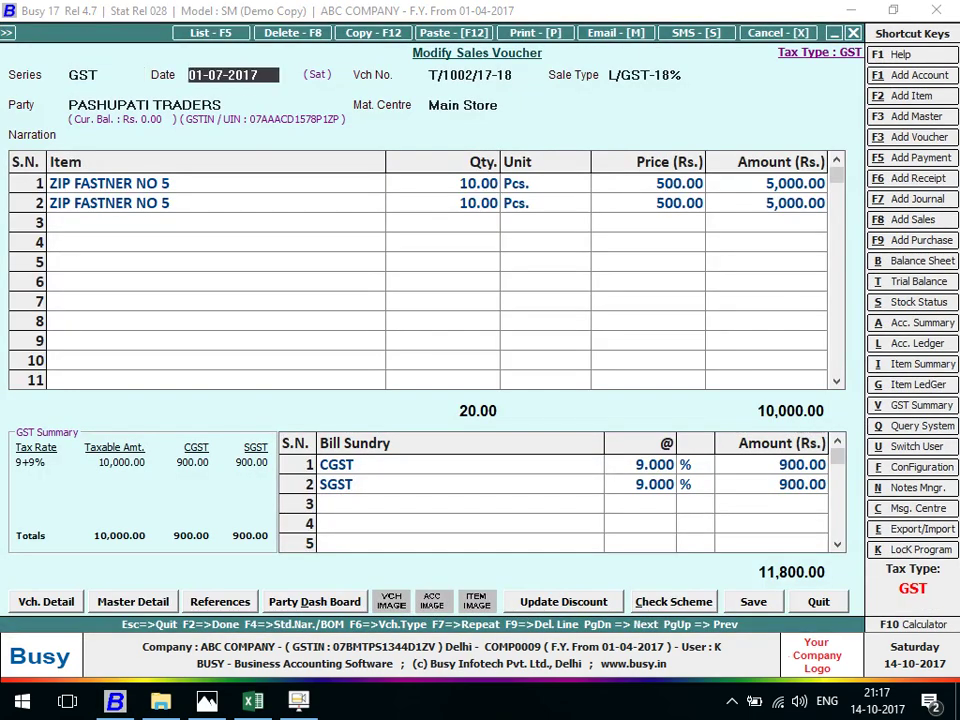
key(alt+p)
key(Return)
key(Return)
key(Escape)
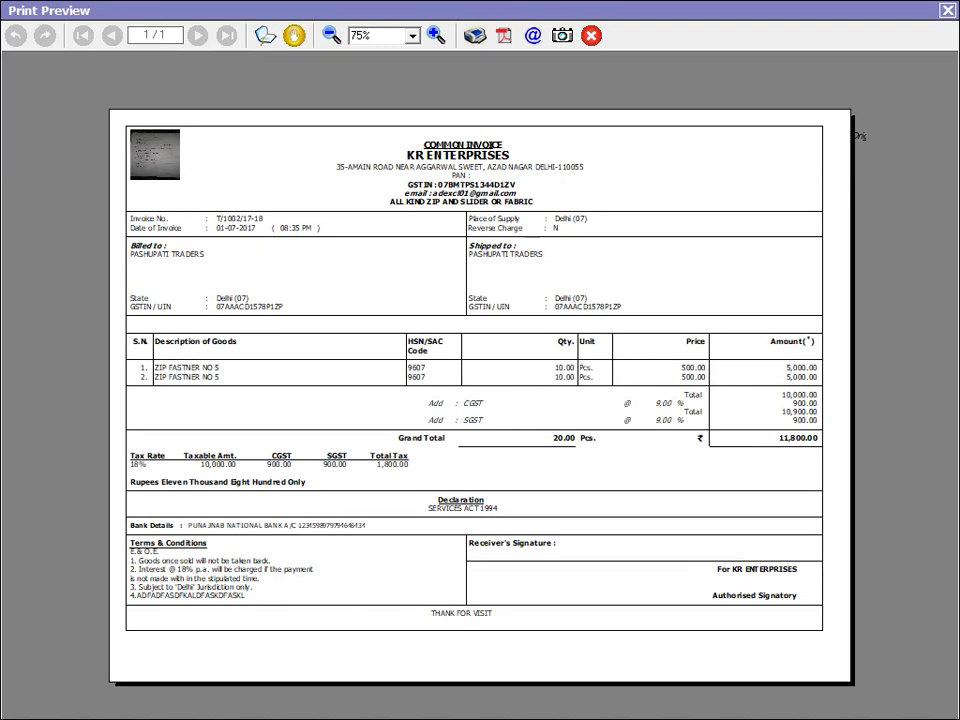
key(Escape)
key(Escape)
Leave the voucher and reopen the Sales Invoice body column configuration
key(Return)
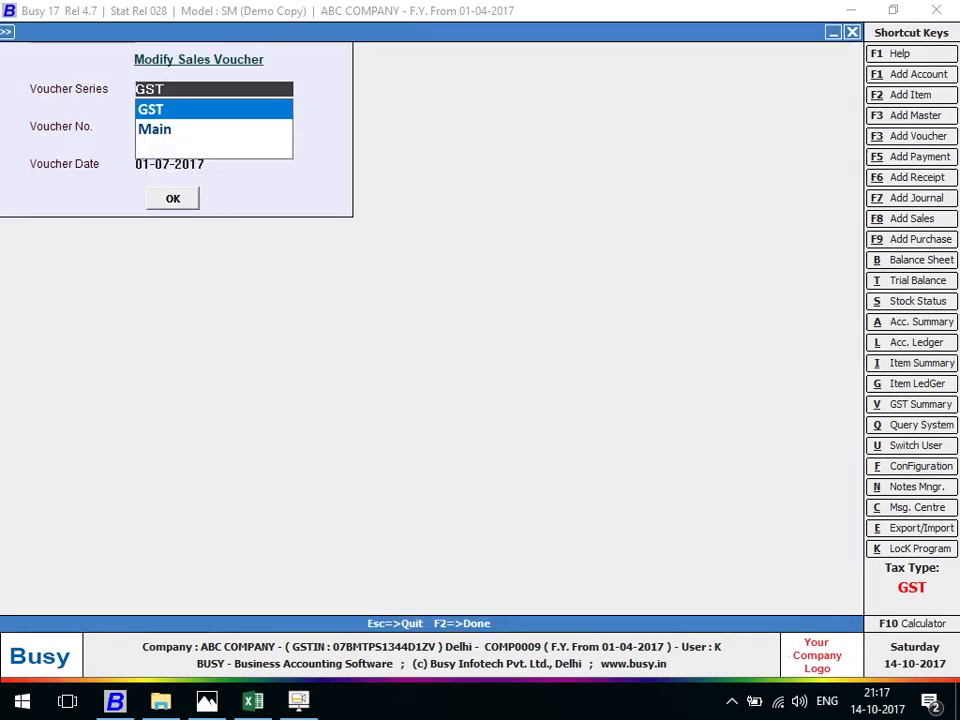
key(Escape)
key(Left)
key(Return)
key(Return)
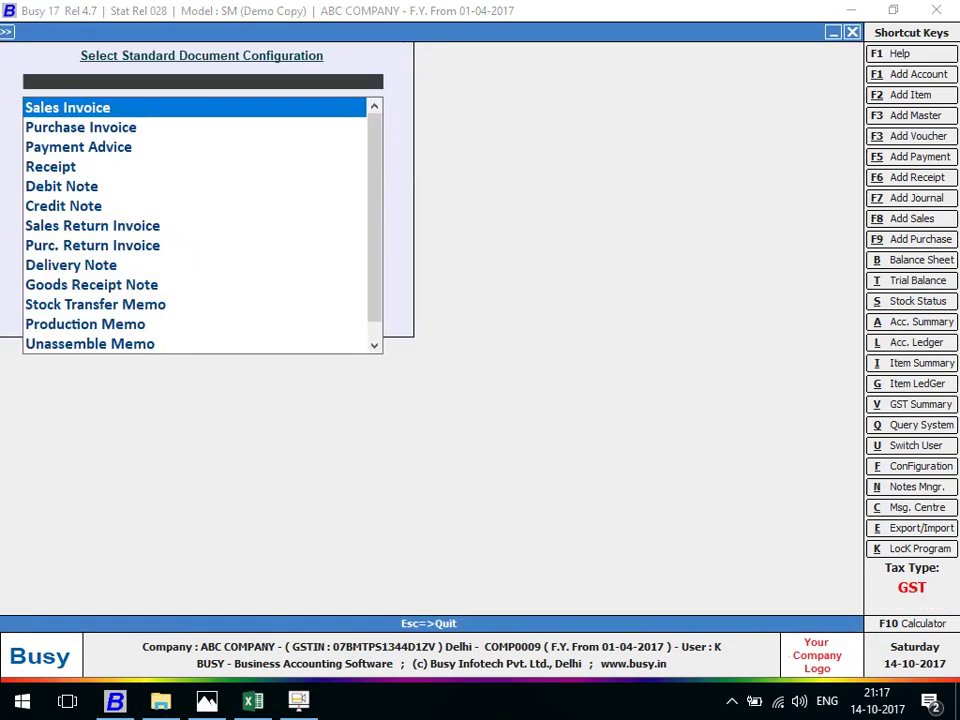
key(Return)
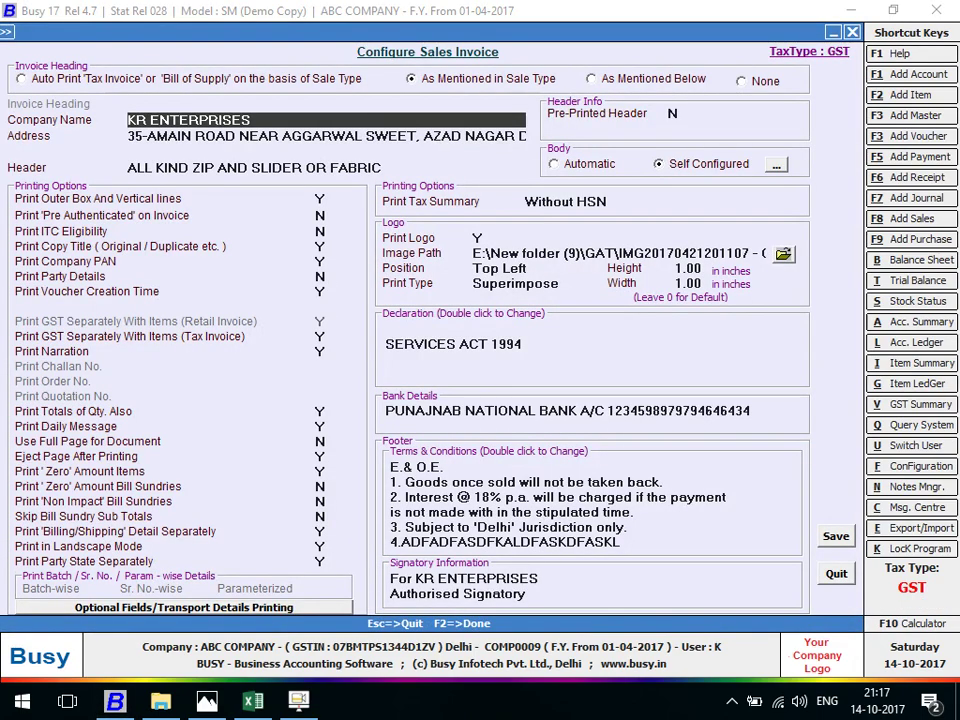
key(Return)
key(Return)
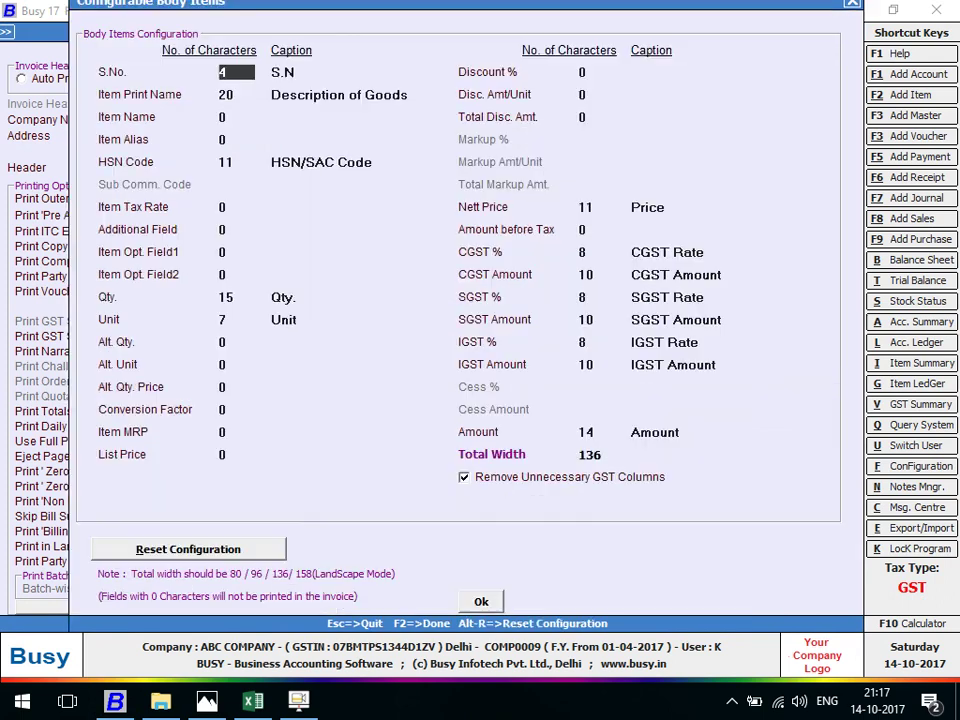
key(Return)
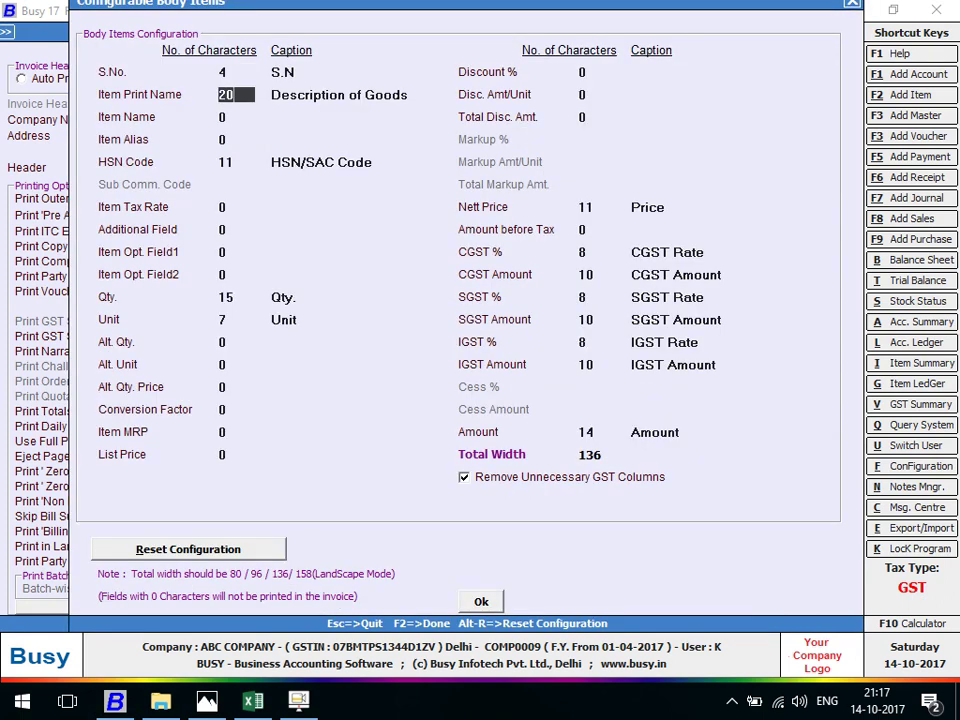
Set the Item Print Name width to 1 after a zero width is rejected
text(0)
key(Escape)
key(Escape)
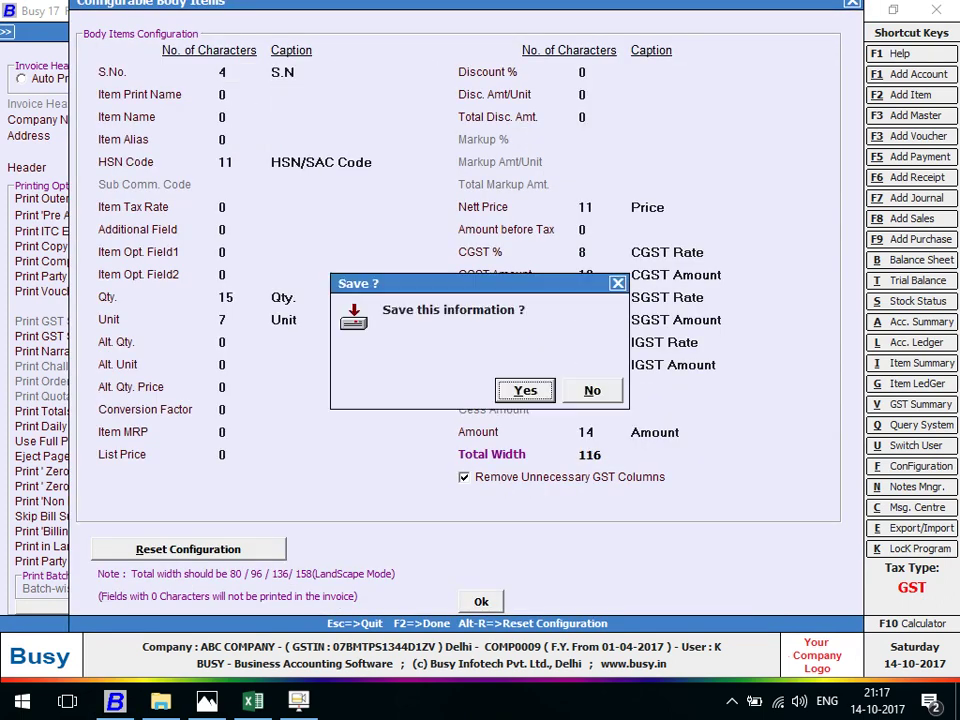
key(Return)
key(Return)
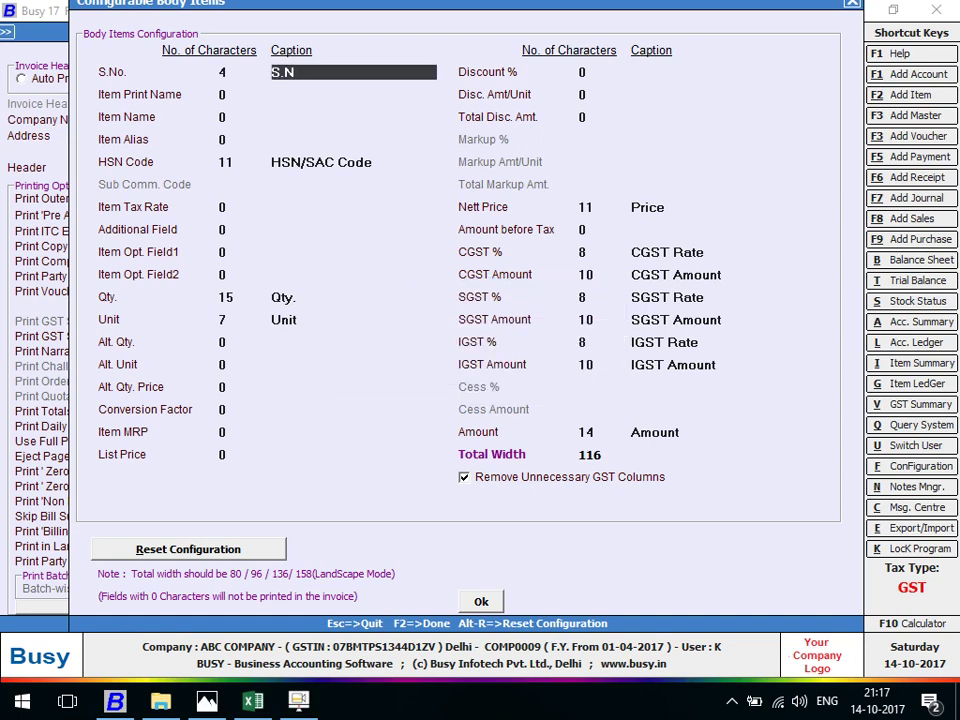
key(Return)
text(1)
key(Return)
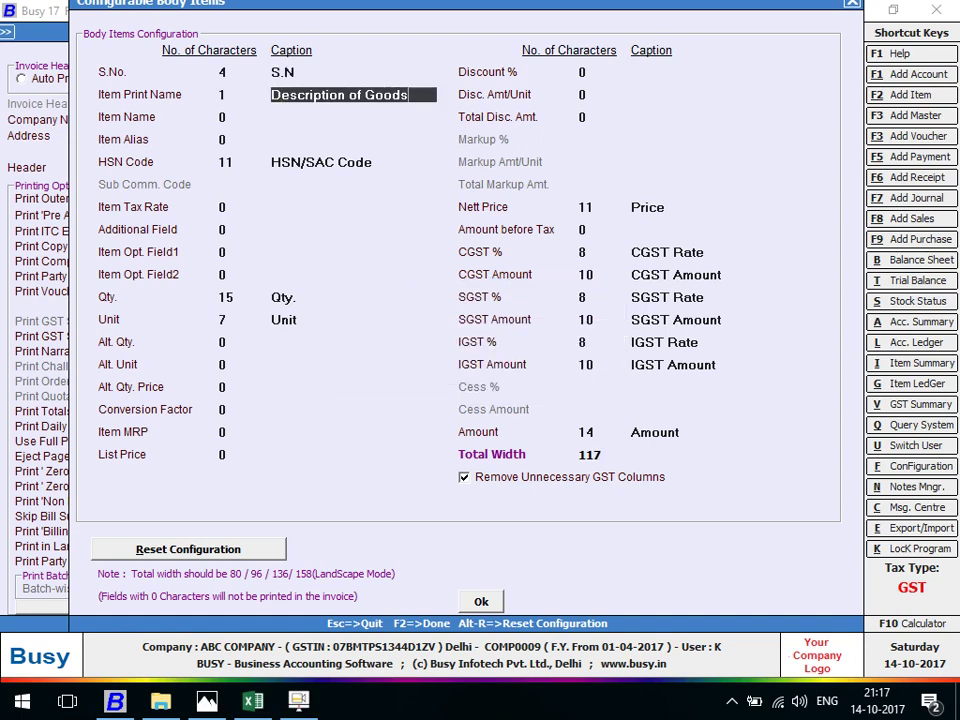
Replace the Description of Goods caption with 'Item Name'
key(BackSpace)
key(BackSpace)
key(BackSpace)
key(BackSpace)
key(BackSpace)
key(BackSpace)
key(BackSpace)
key(BackSpace)
key(BackSpace)
key(BackSpace)
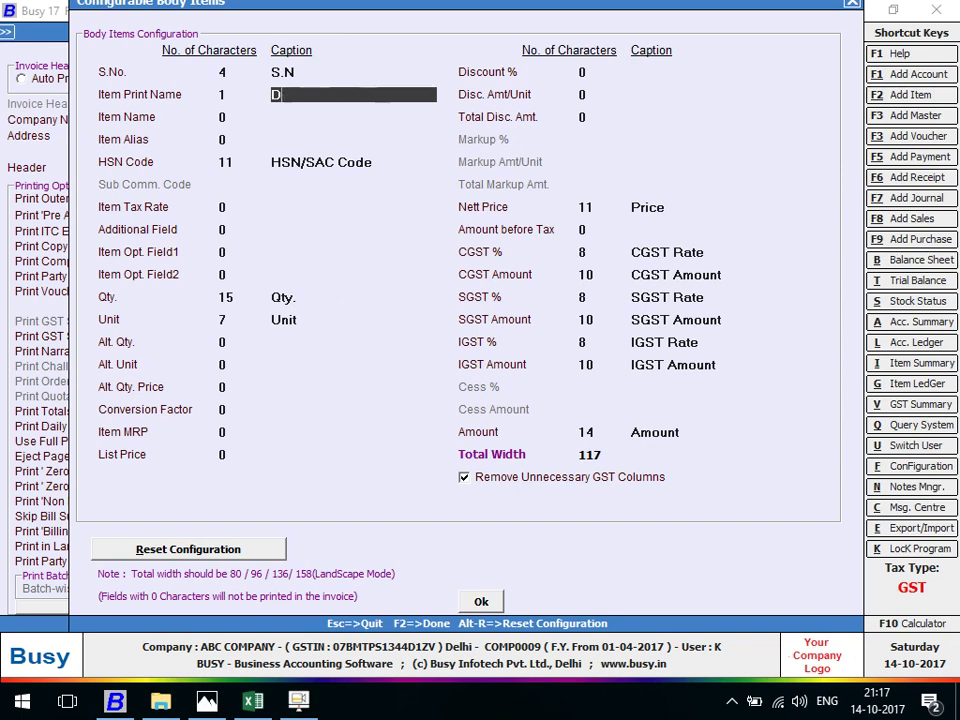
key(BackSpace)
text(It)
text(em Name)
key(Return)
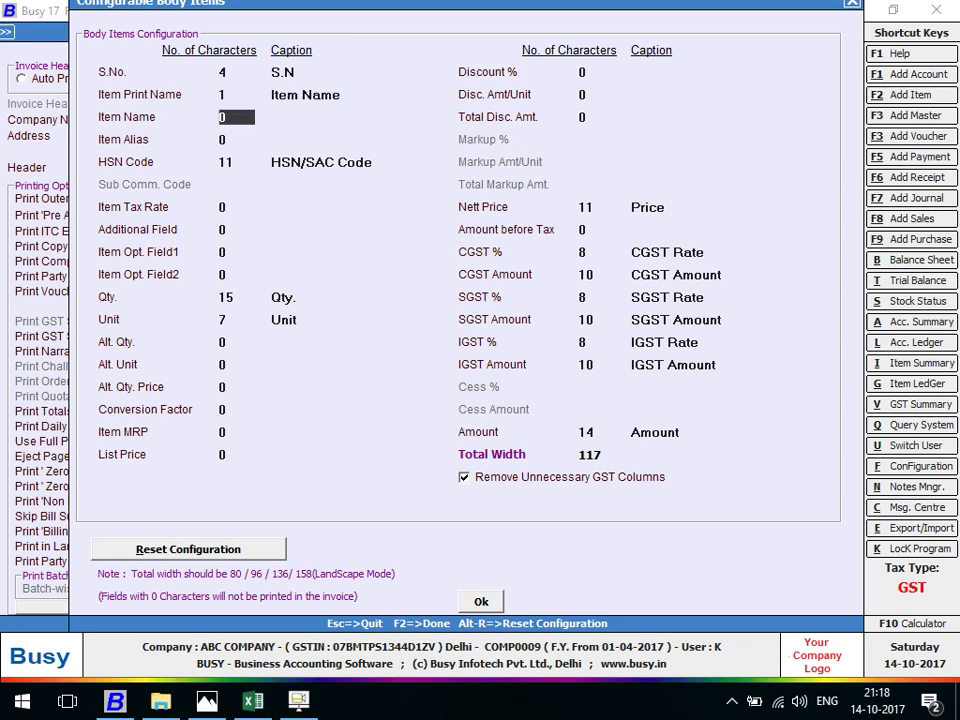
Widen the Qty. column to 34 and save the invoice body layout
key(F2)
key(Return)
click(237, 297)
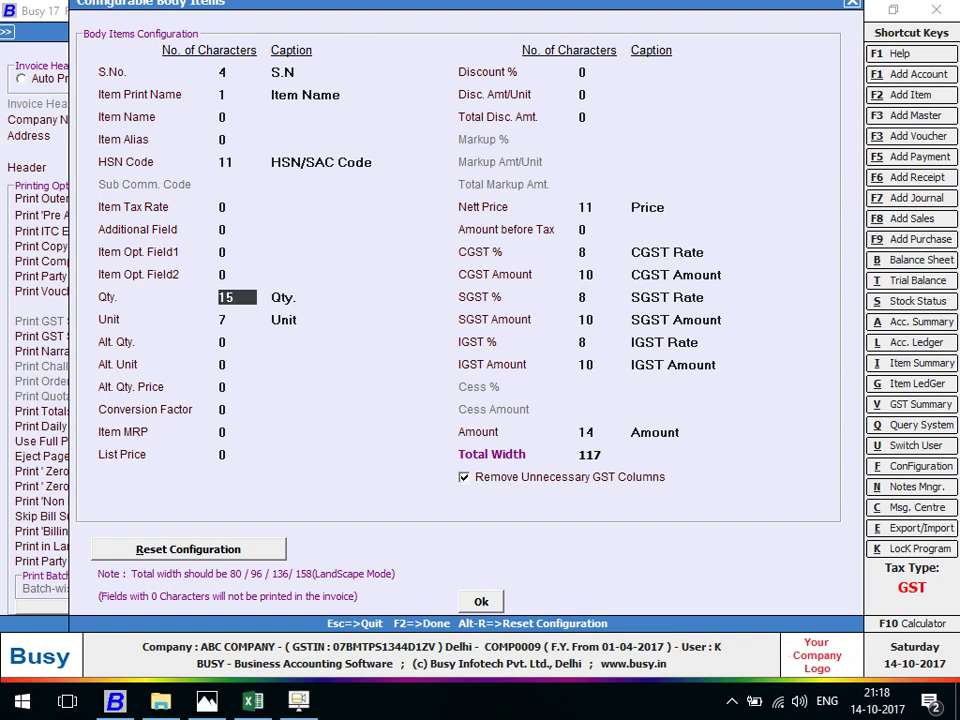
key(BackSpace)
text(34)
key(F2)
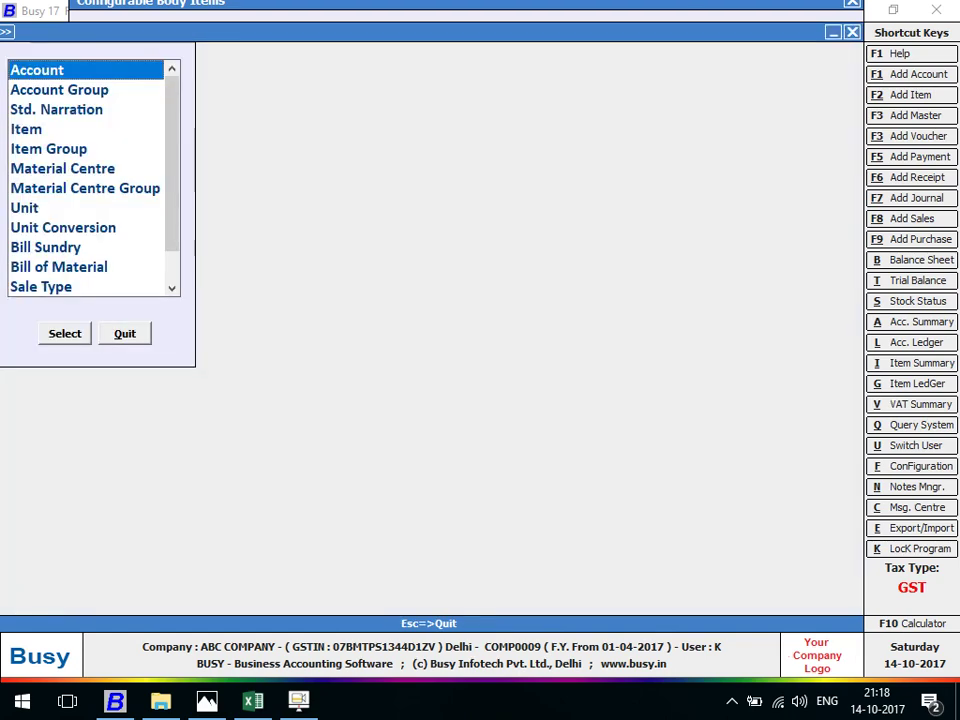
key(Return)
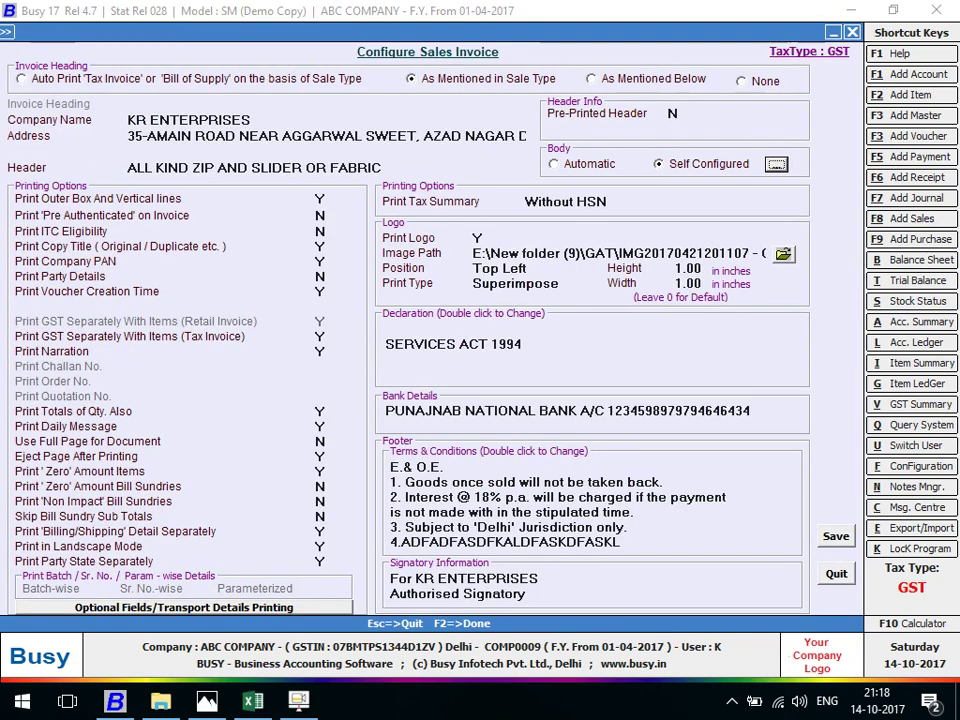
key(Escape)
key(Escape)
Open sales voucher T/1002/17-18, view its STANDARD print preview, then close it
key(Right)
key(Return)
key(Down)
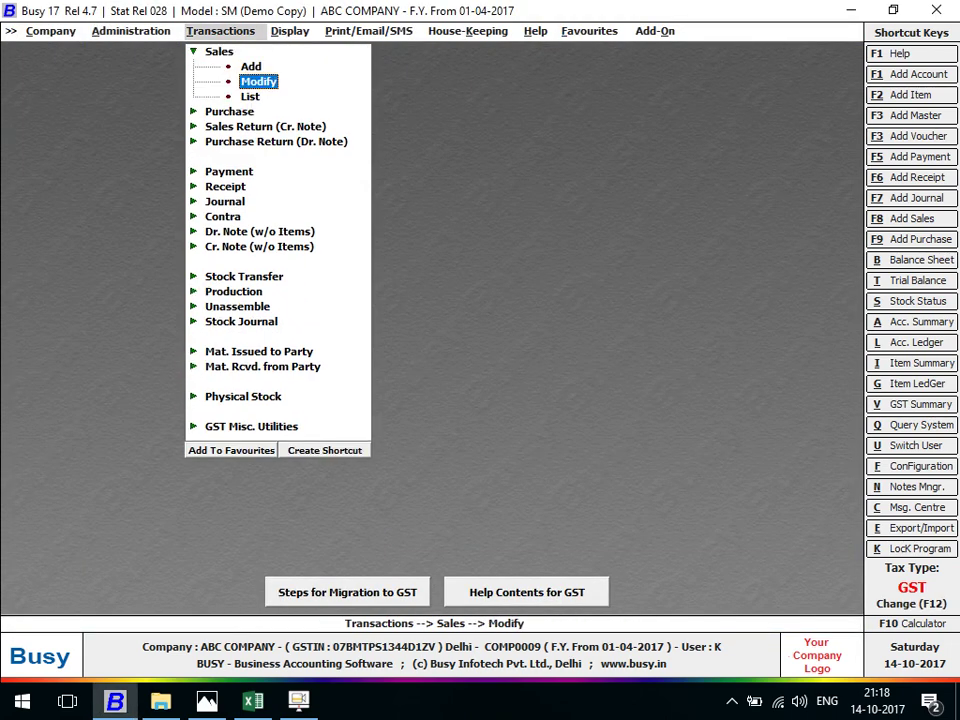
key(Return)
key(Return)
key(Return)
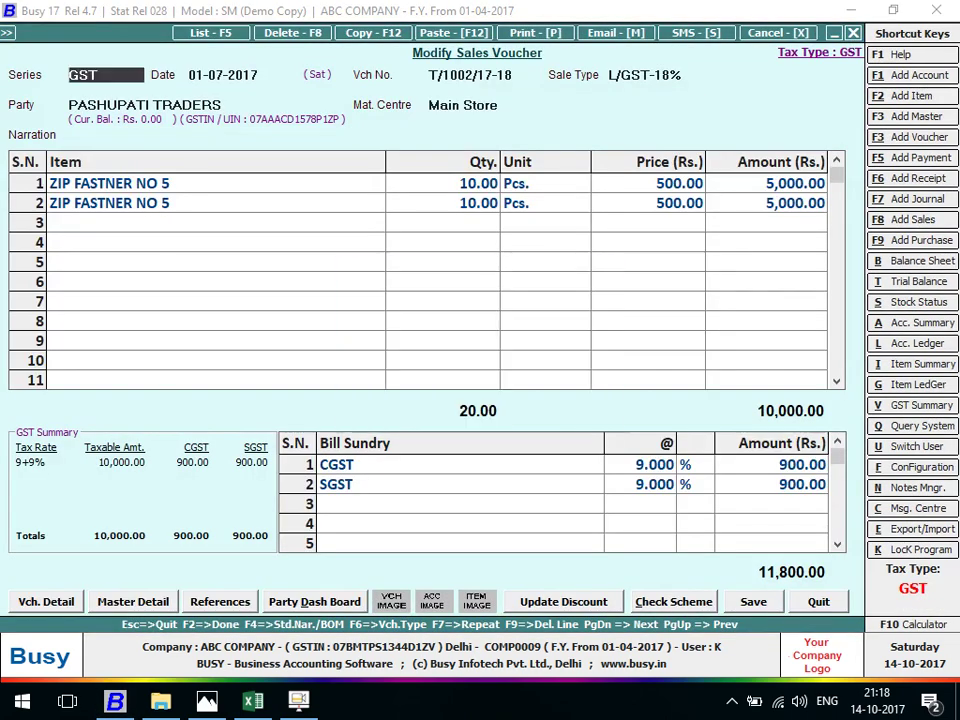
key(alt+p)
key(Return)
key(Return)
key(Escape)
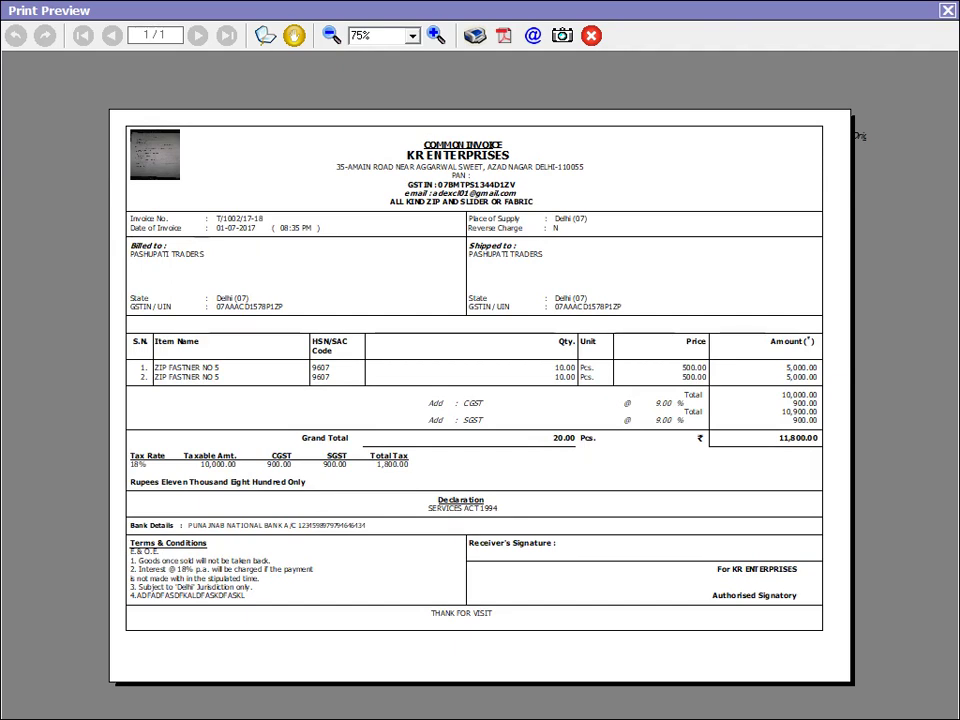
key(Escape)
key(Escape)
key(Escape)
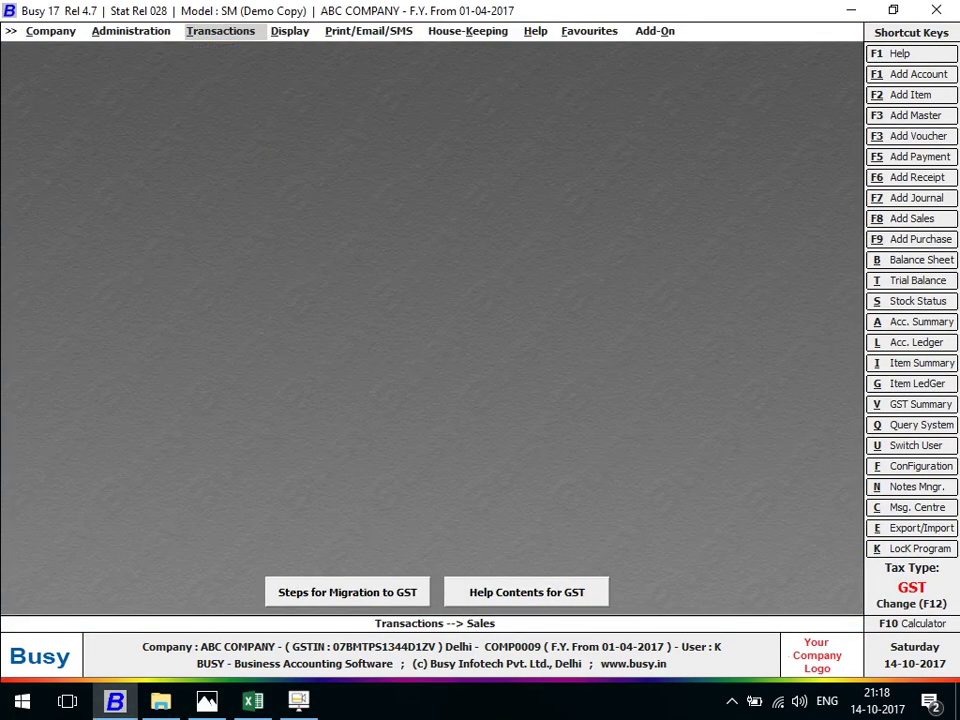
From the desktop tray, choose Exit on the ZD Soft Screen Recorder icon
key(super+d)
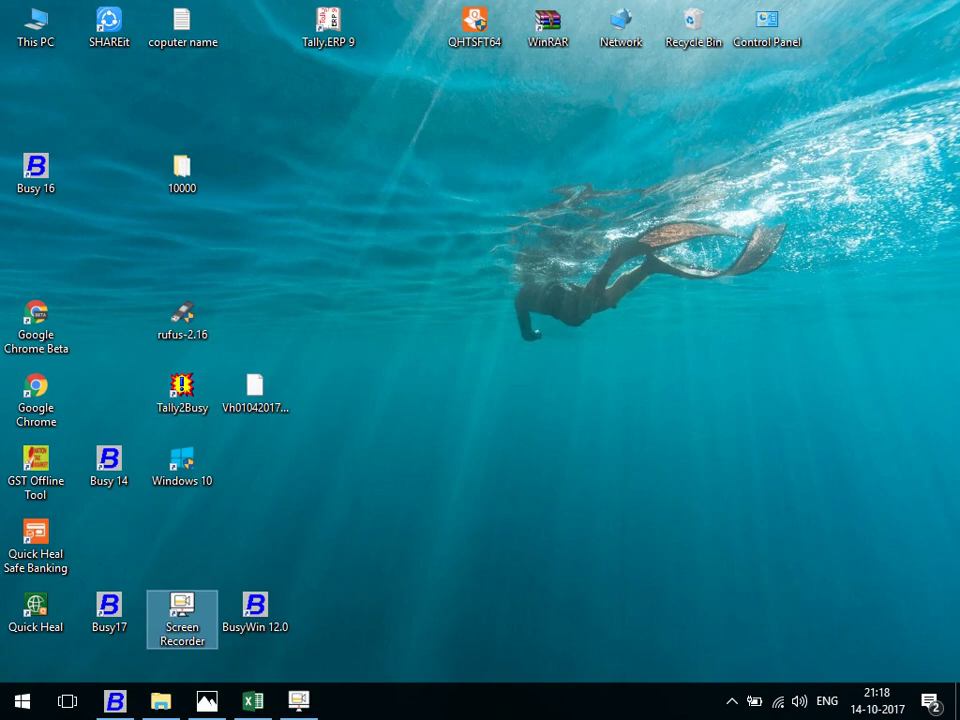
click(731, 701)
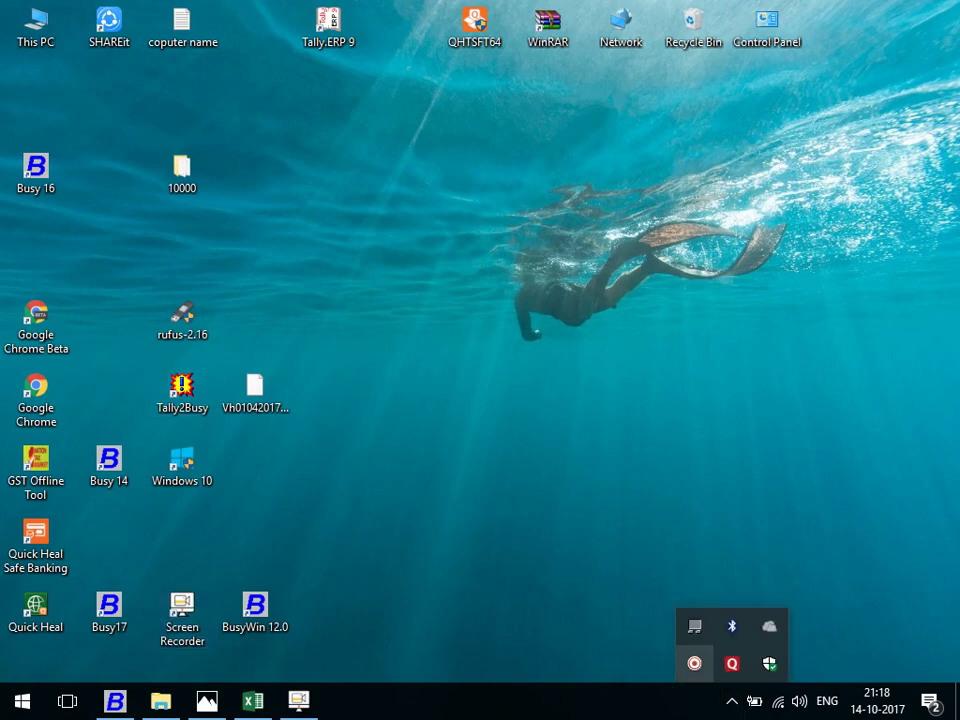
right_click(694, 626)
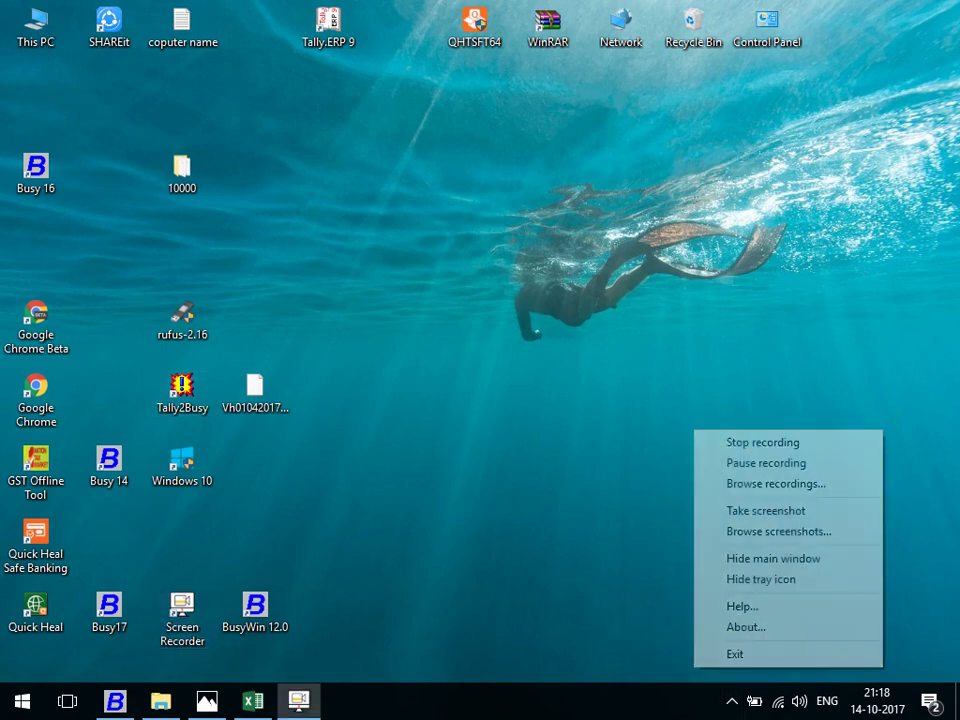
click(739, 654)
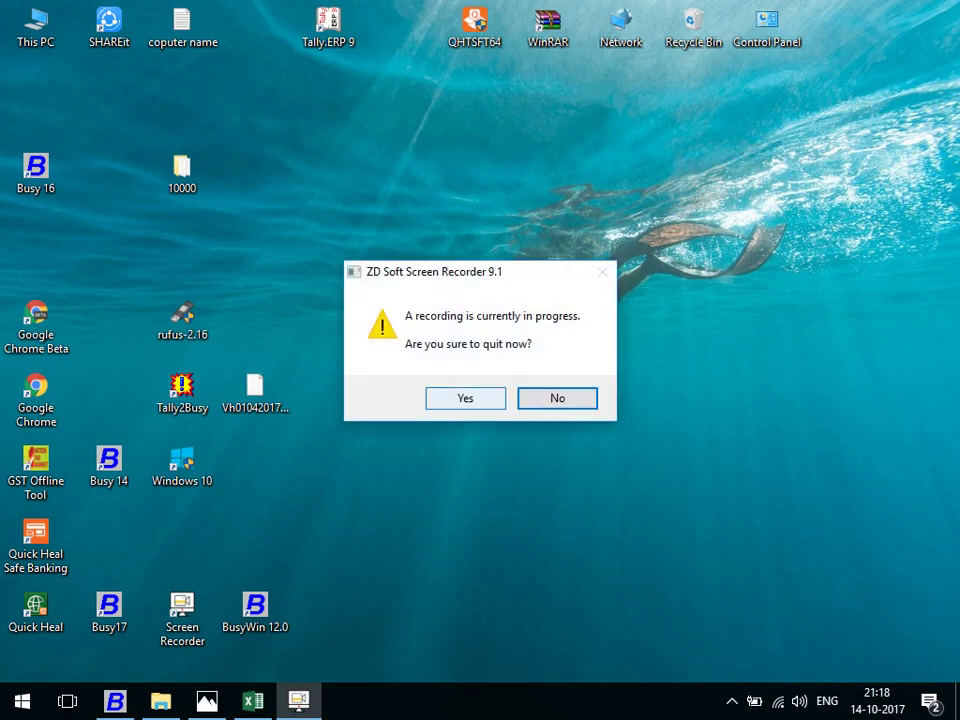